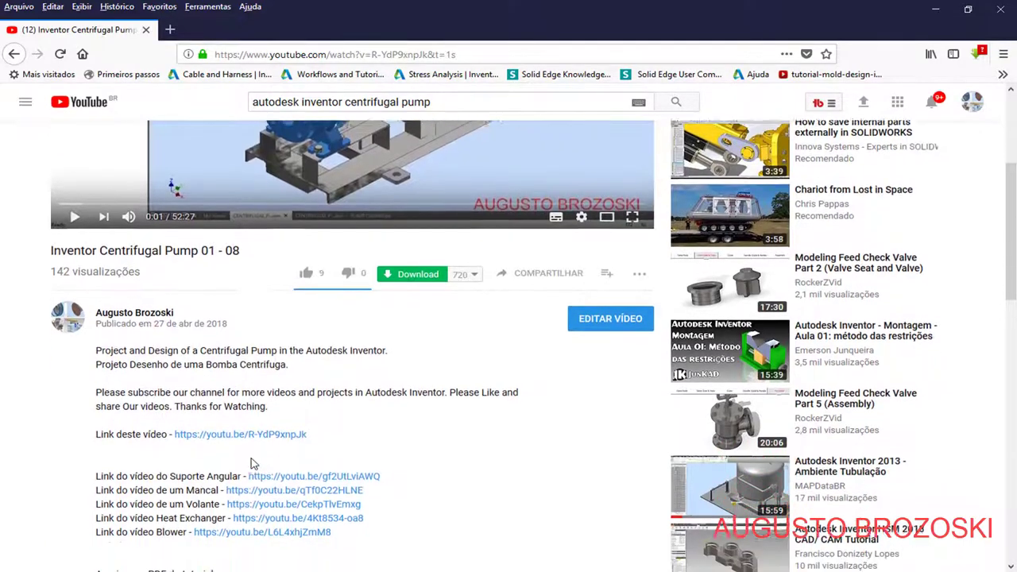
Step: Look over the tutorial's PDF link and pump coupling drawing, and switch to the centrifugal pump assembly in Inventor
scroll(156, 443, "down", 2)
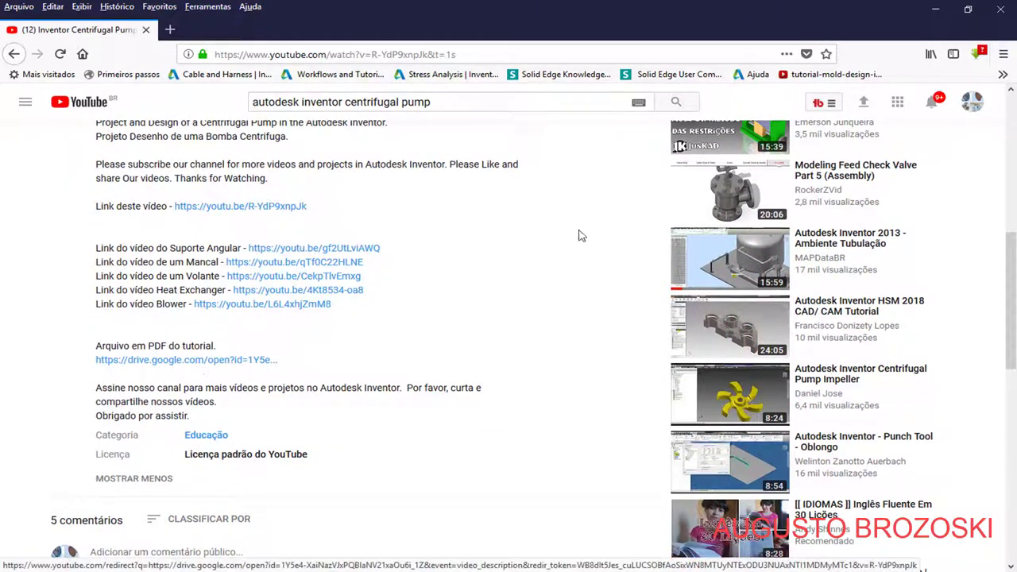
left_click(934, 8)
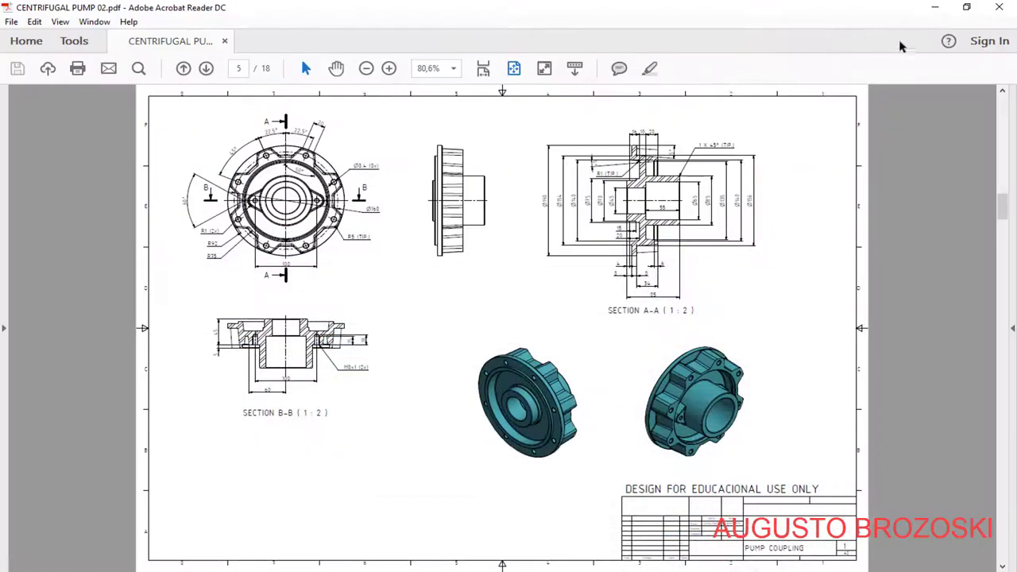
left_click(934, 7)
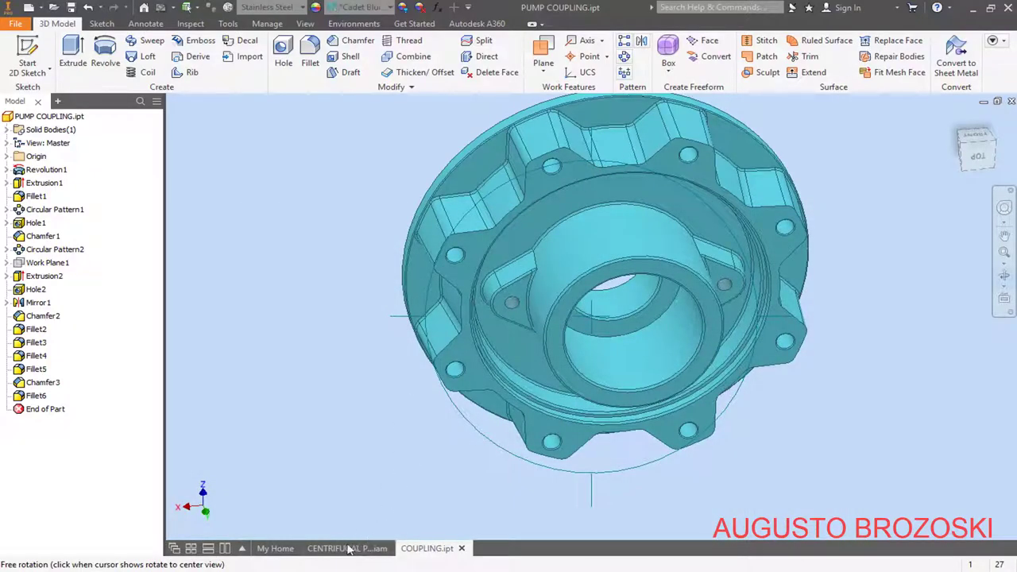
left_click(348, 548)
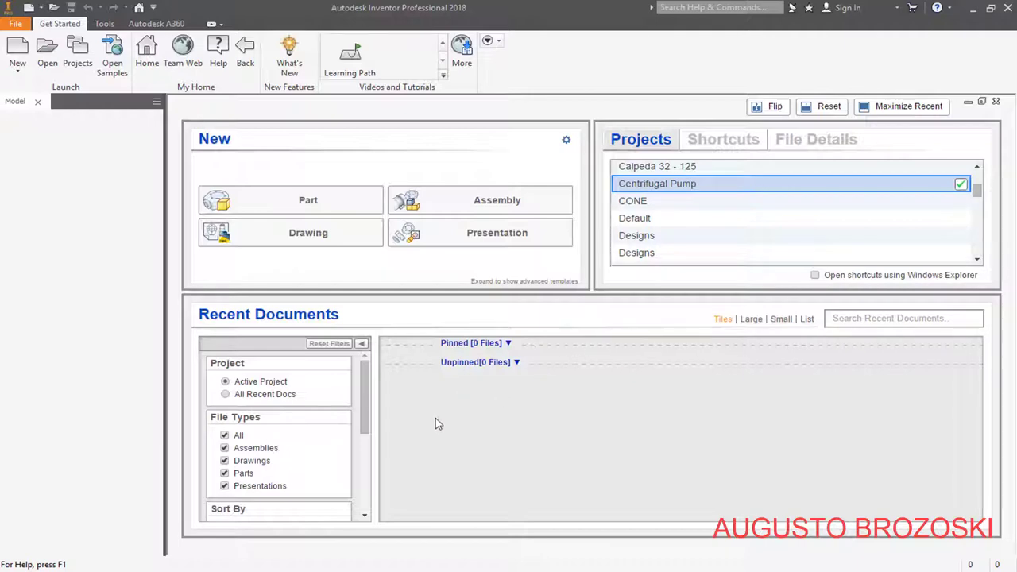
Step: Create a new metric part from the Standard (mm).ipt template and review the pump coupling drawing in Acrobat Reader
left_click(18, 52)
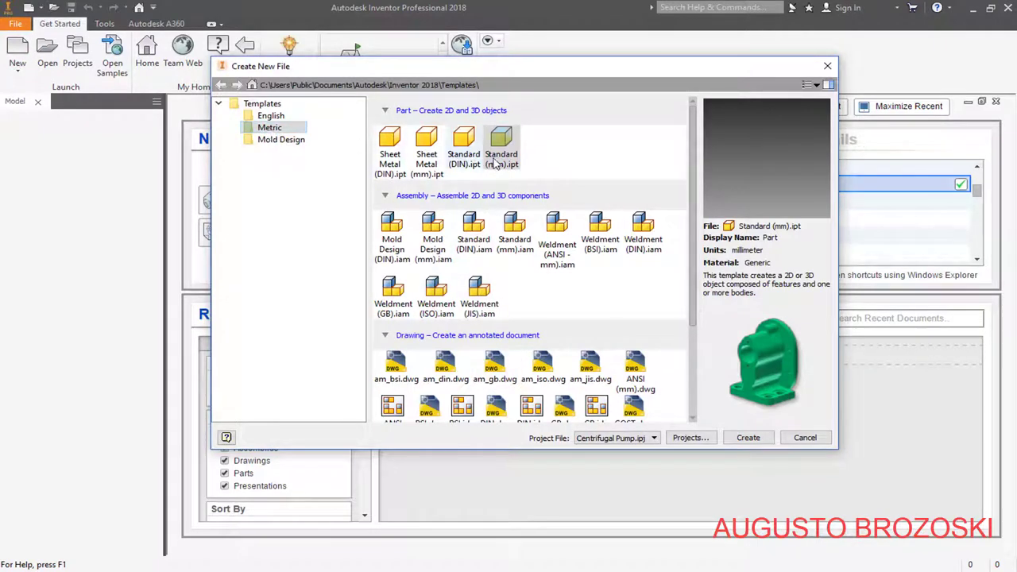
left_click(747, 438)
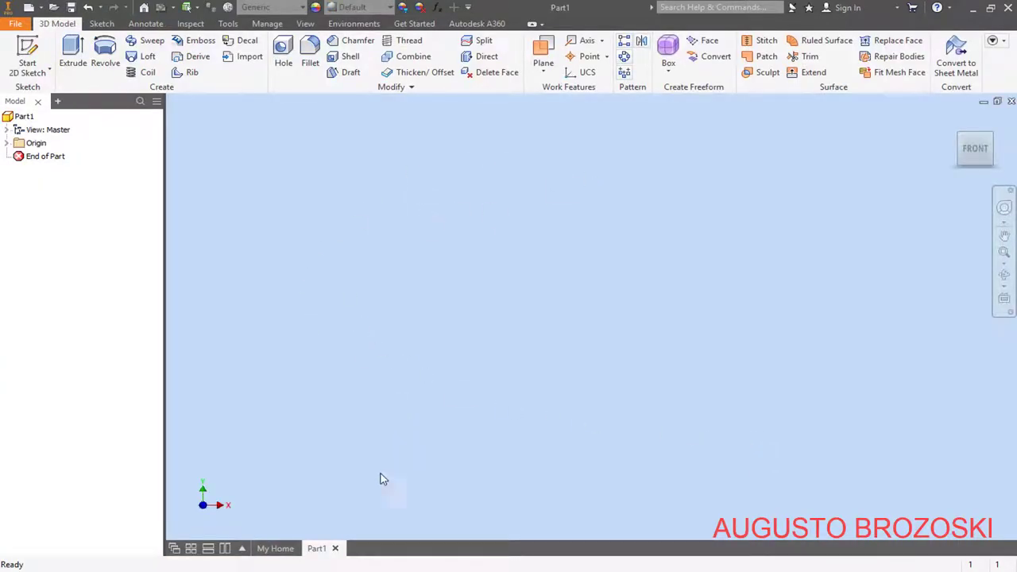
key("alt+Tab")
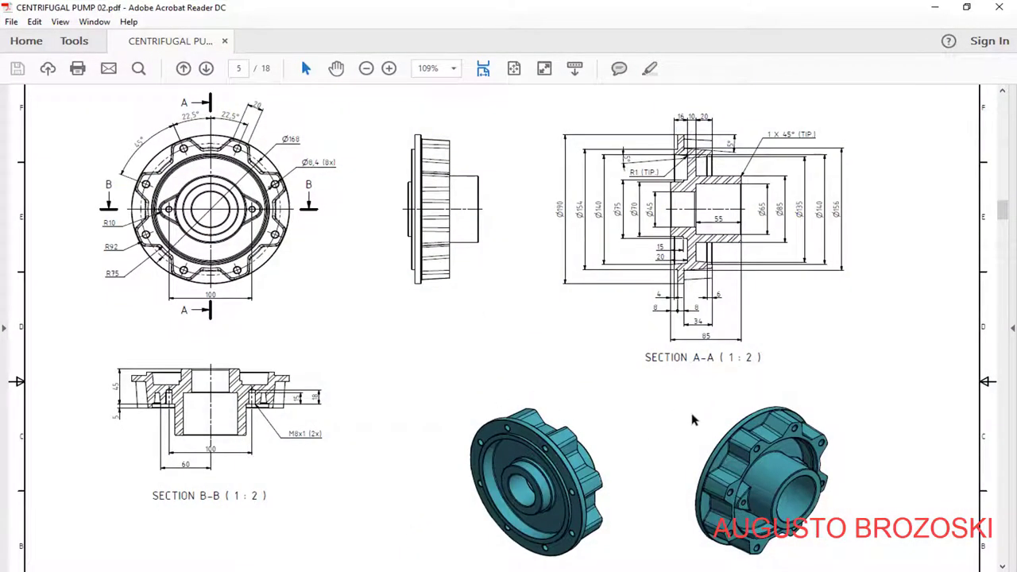
scroll(692, 420, "down", 5)
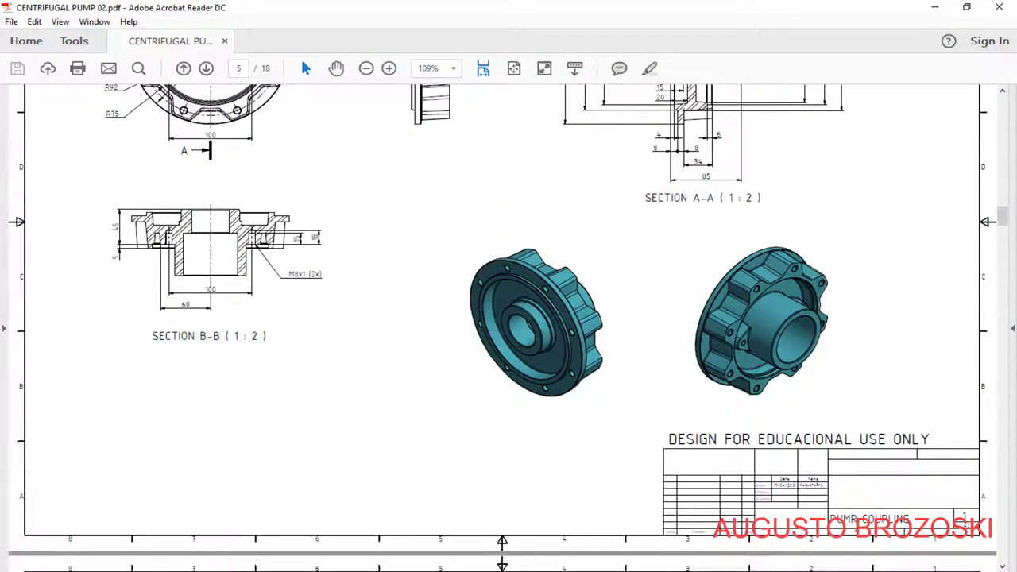
scroll(692, 378, "up", 5)
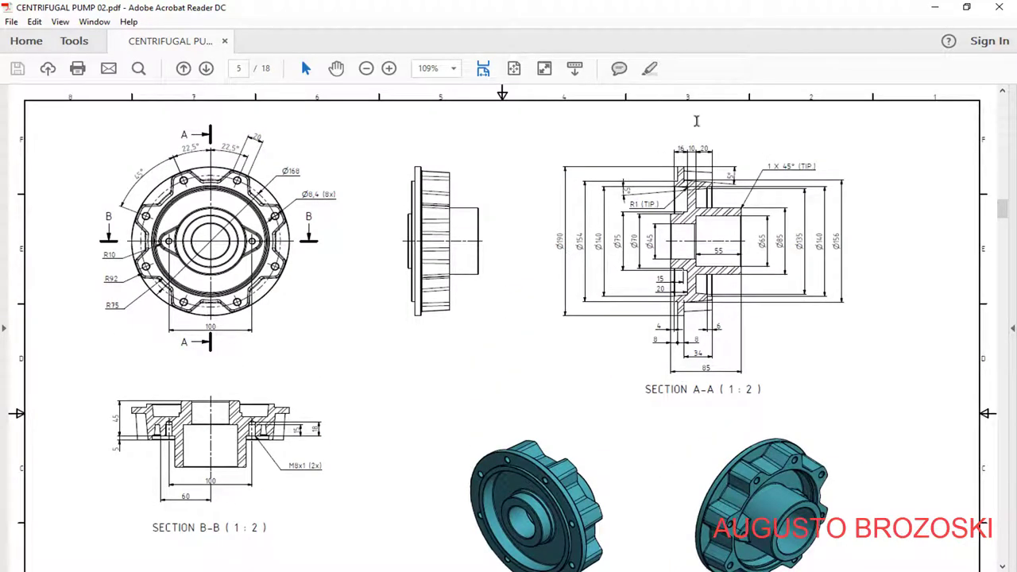
left_click(934, 8)
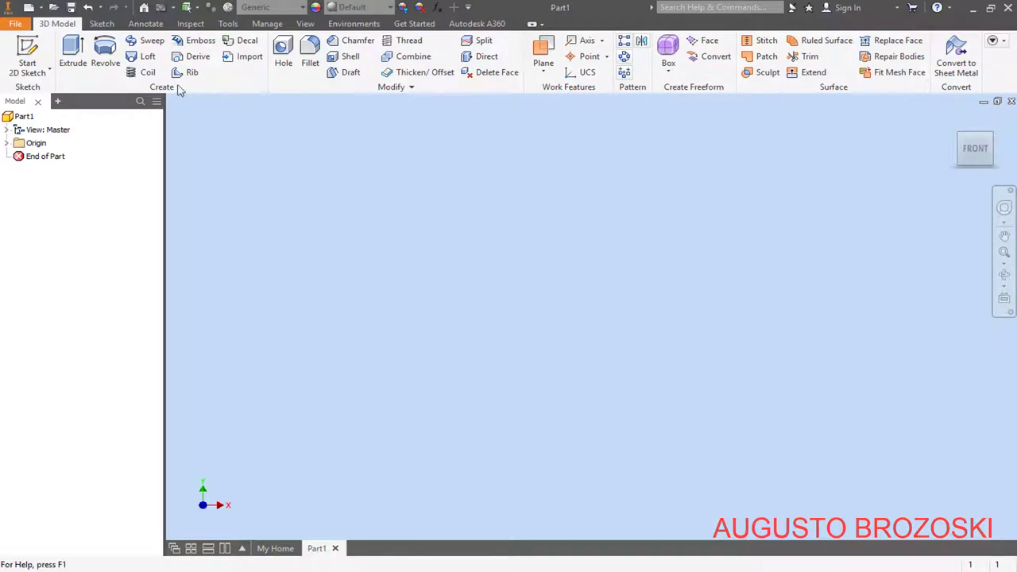
Step: Save the new part as PUMP COUPLING in the Inventor Centrifugal Pump Video folder
left_click(71, 7)
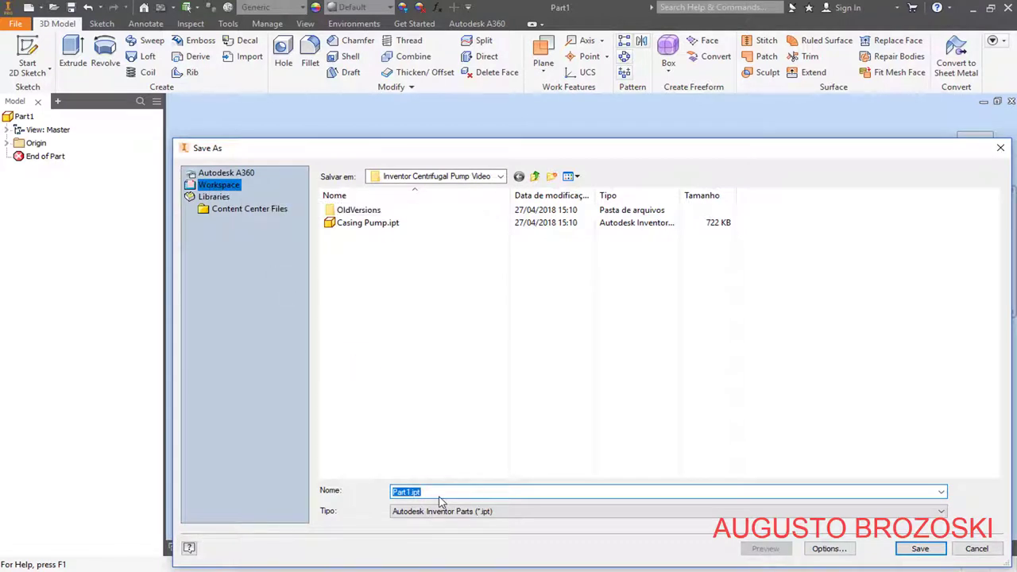
type("PUMP COUPLING")
left_click(914, 548)
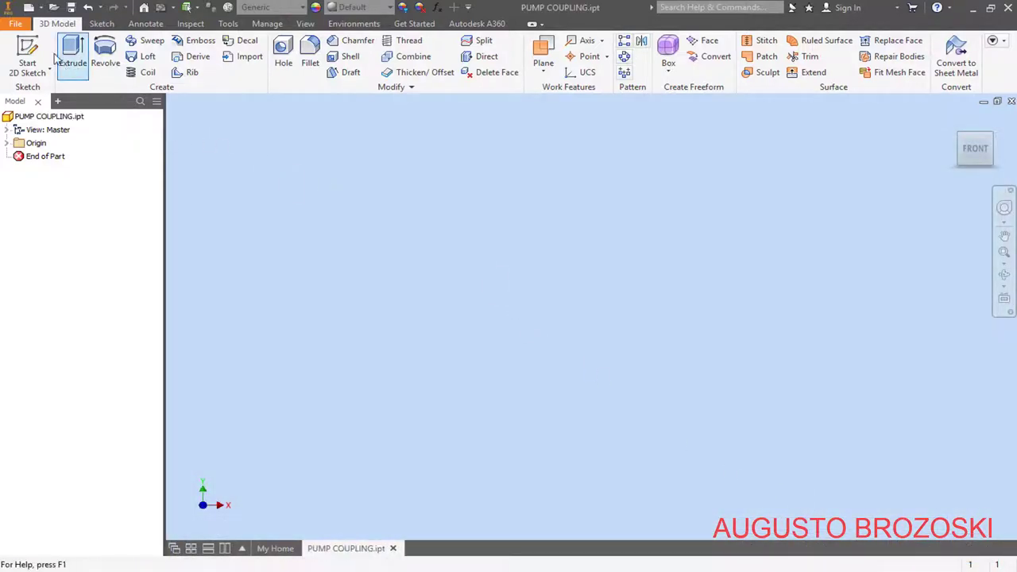
Step: Start a 2D sketch on the YZ origin plane
left_click(30, 49)
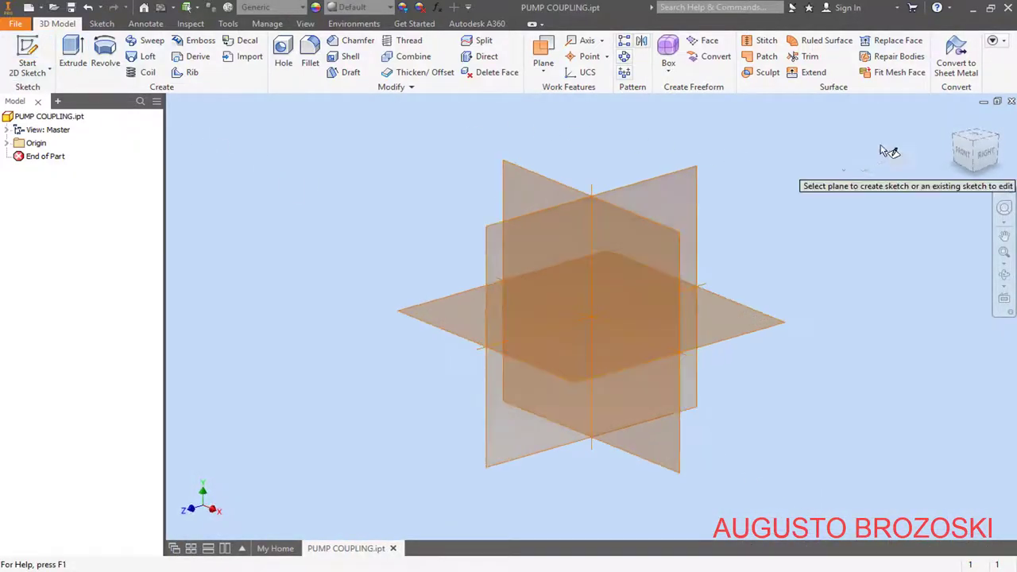
left_click(955, 121)
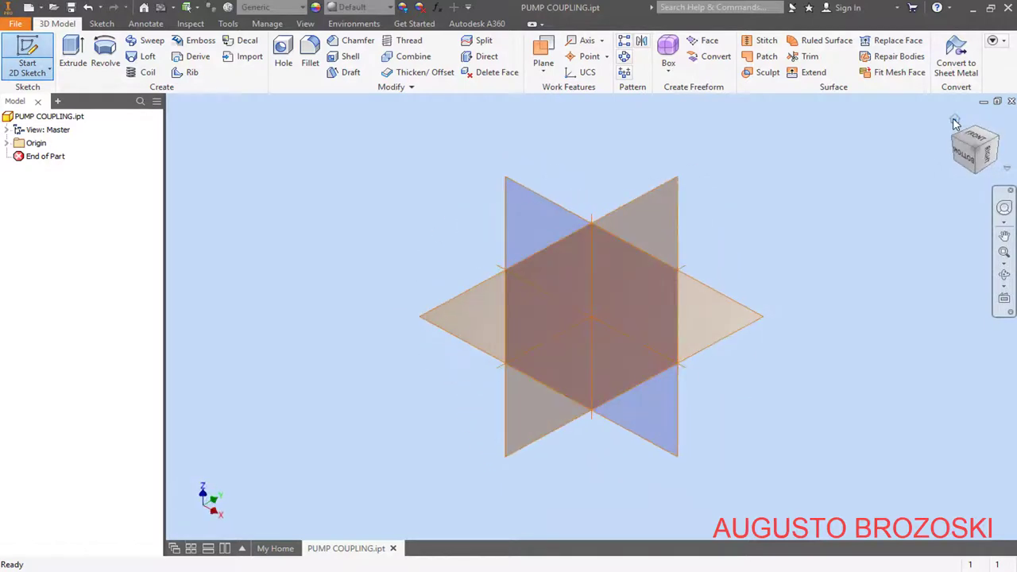
left_click(673, 181)
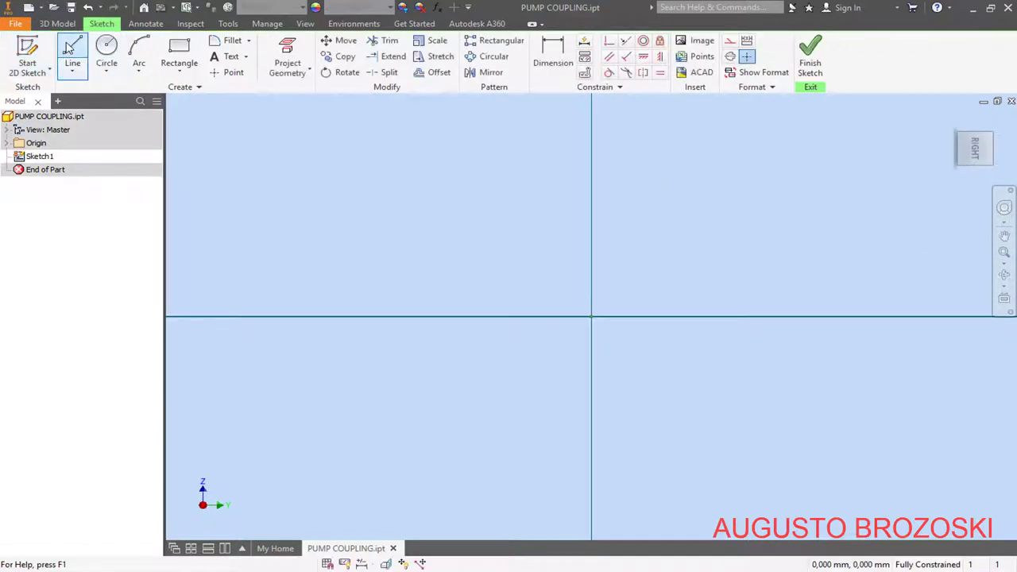
Step: Draw a horizontal line about 14 mm long from the origin along the Y axis and convert it to a centerline
left_click(71, 50)
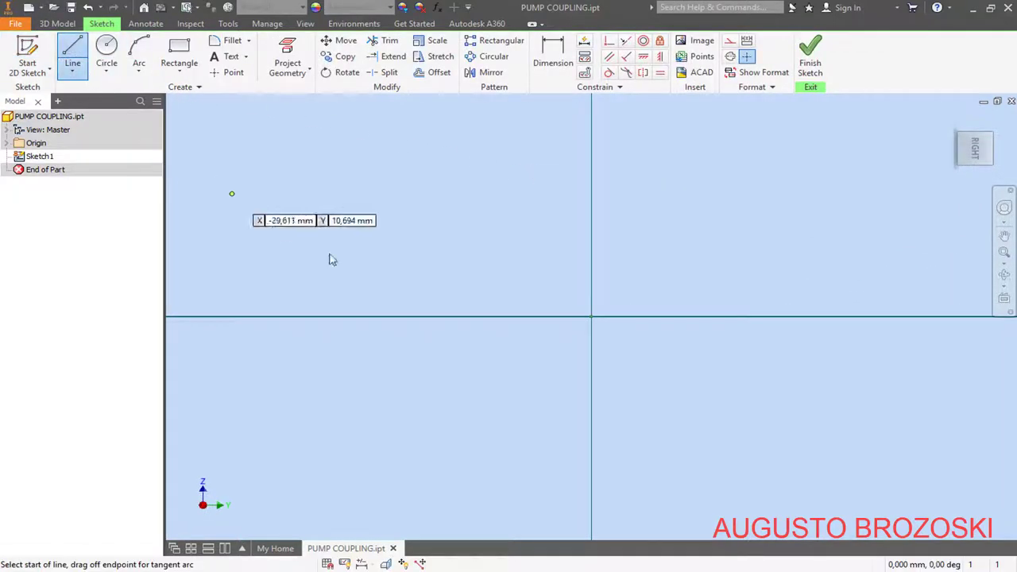
left_click(590, 317)
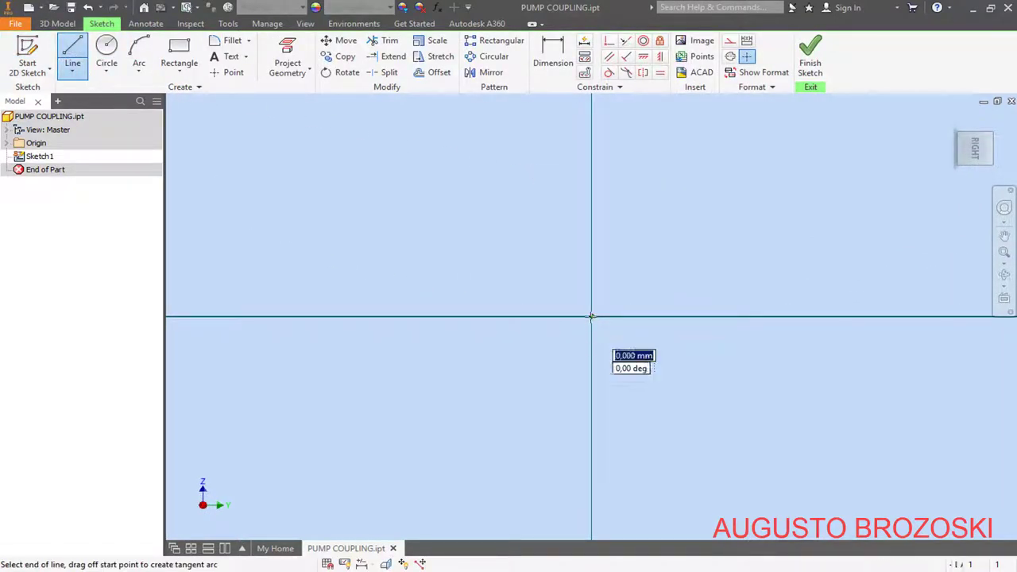
left_click(767, 317)
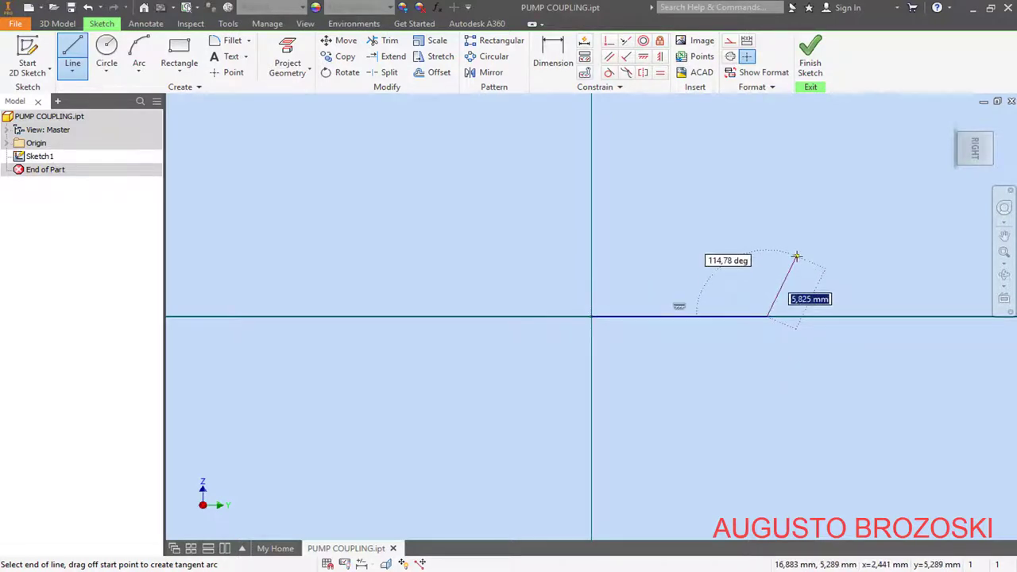
key("Escape")
left_click(700, 317)
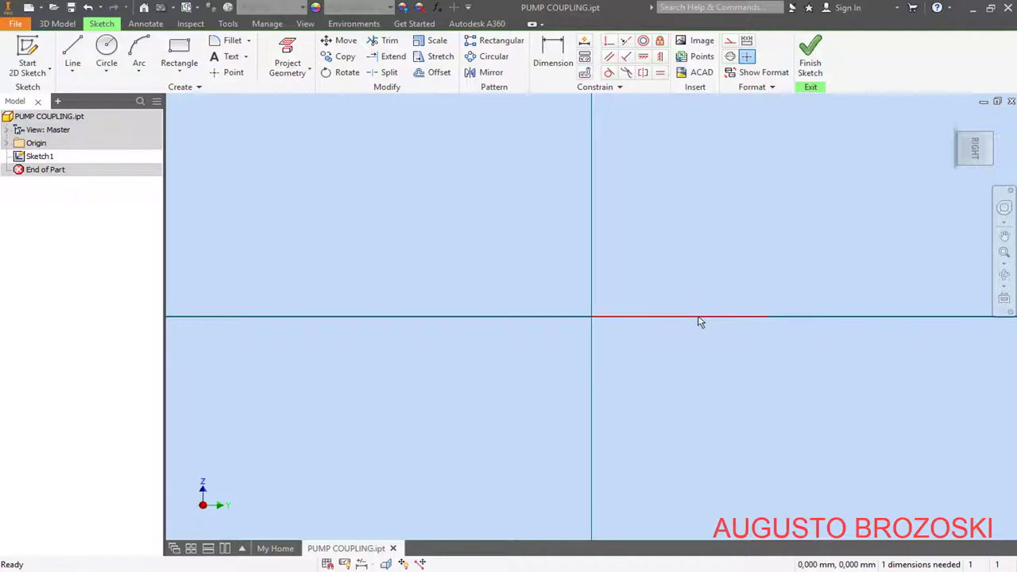
left_click(730, 57)
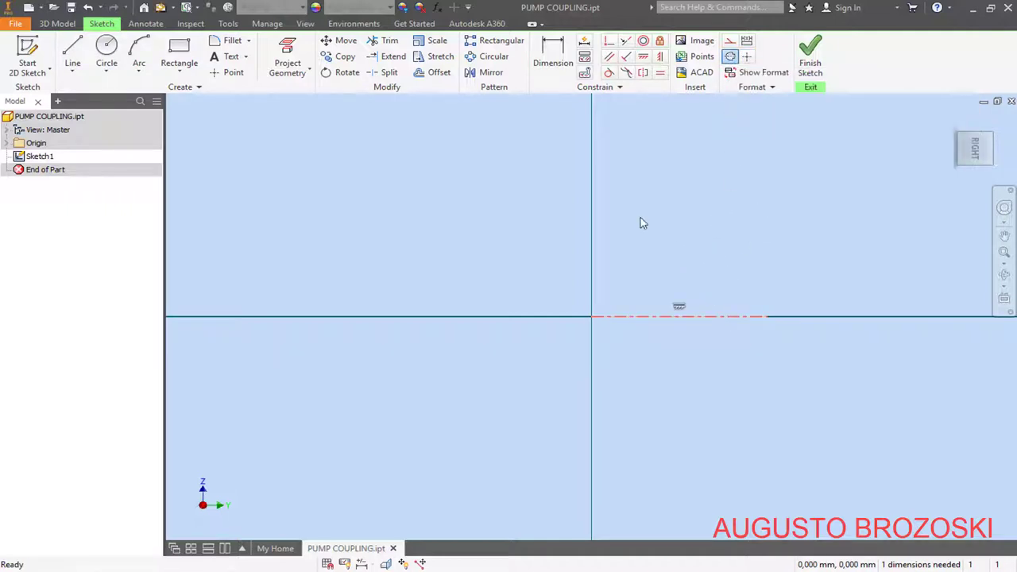
Step: Dimension the centerline's length below it and set it to 100 mm, checking the overall length in the PDF drawing
left_click(553, 56)
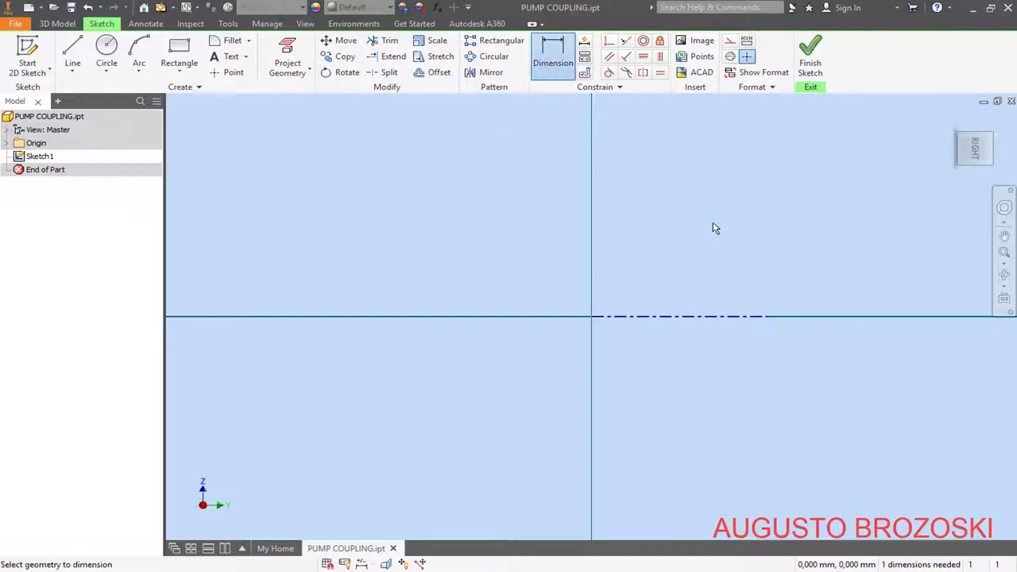
left_click(681, 318)
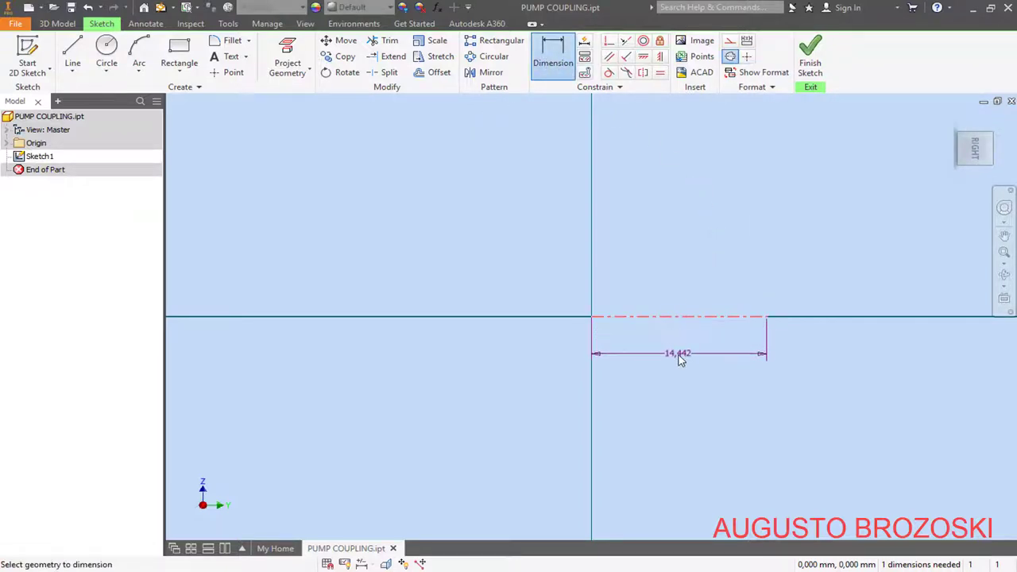
left_click(679, 359)
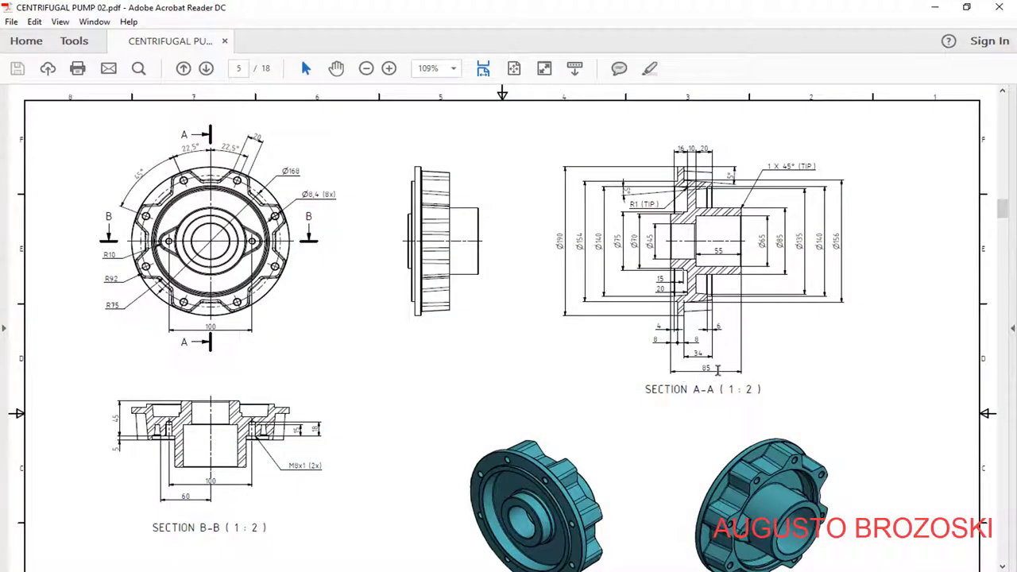
left_click(934, 7)
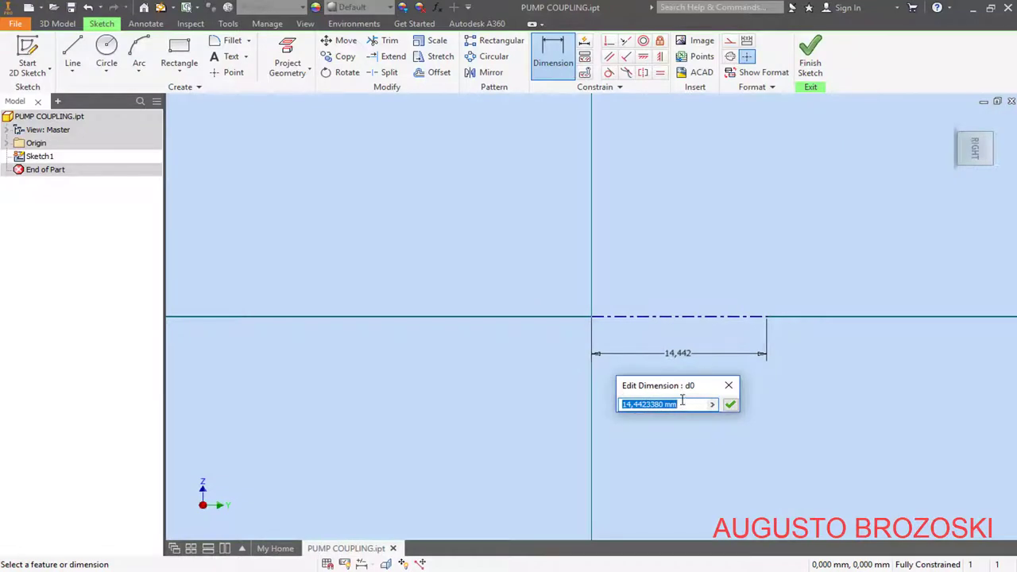
type("400")
key("Return")
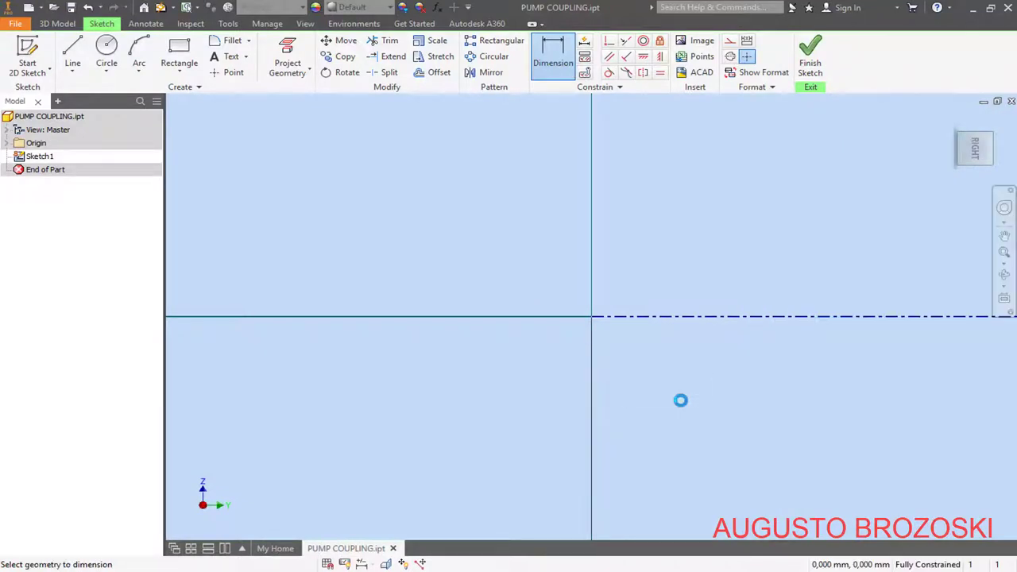
left_click(981, 151)
scroll(680, 262, "up", 2)
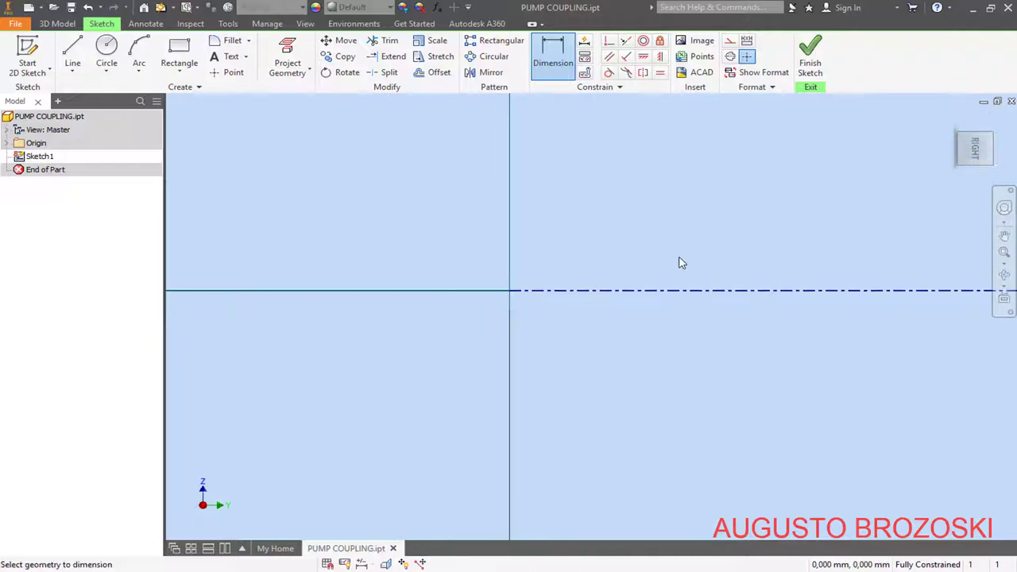
scroll(697, 265, "up", 1)
mouse_move(736, 277)
middle_mouse_down()
mouse_move(484, 288)
mouse_move(407, 302)
mouse_move(390, 318)
middle_mouse_up()
scroll(391, 317, "up", 2)
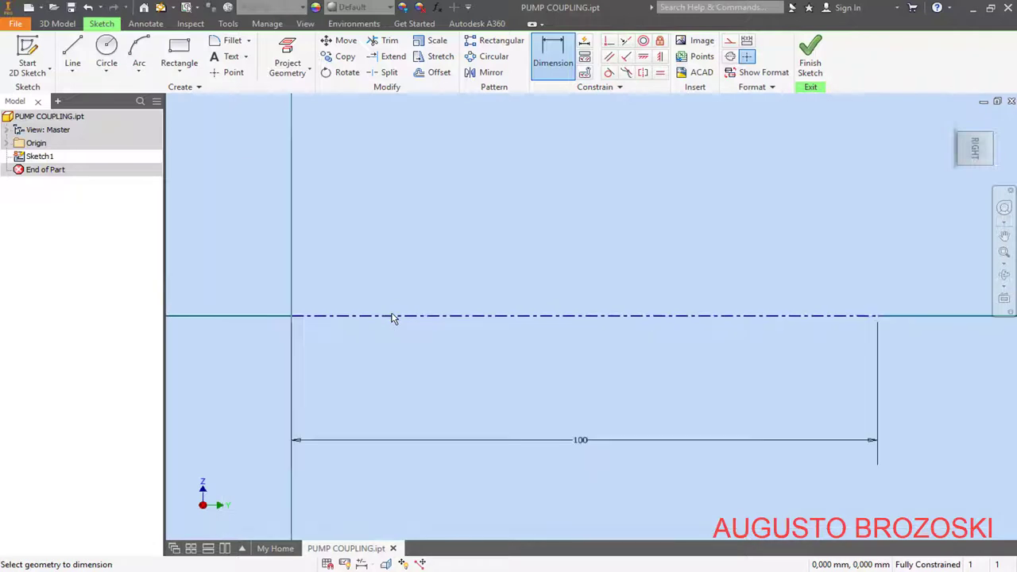
Step: Enlarge Section A-A in the PDF drawing to 200% to read the coupling's profile dimensions, and return to the Inventor sketch
left_click(72, 53)
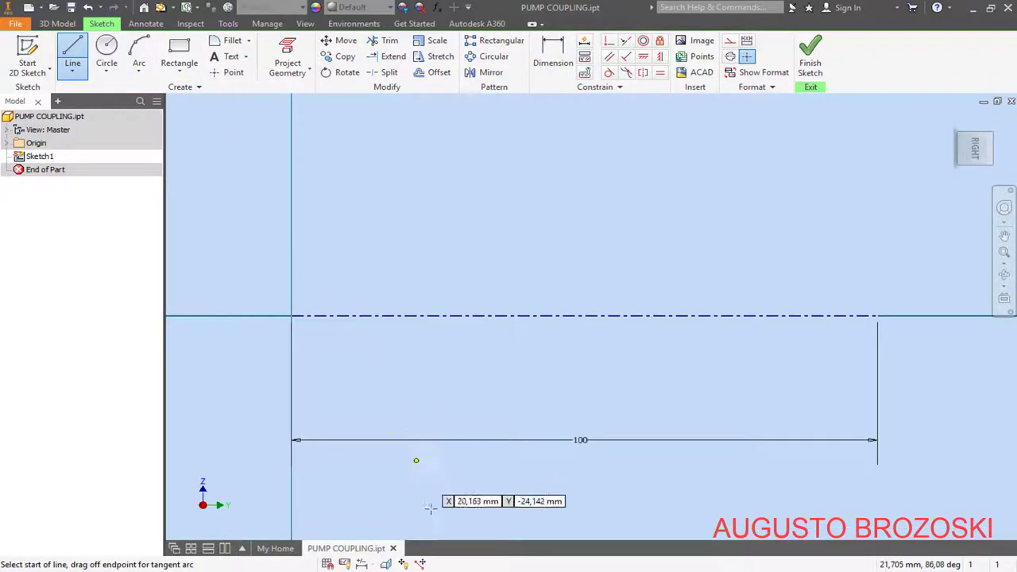
key("alt+Tab")
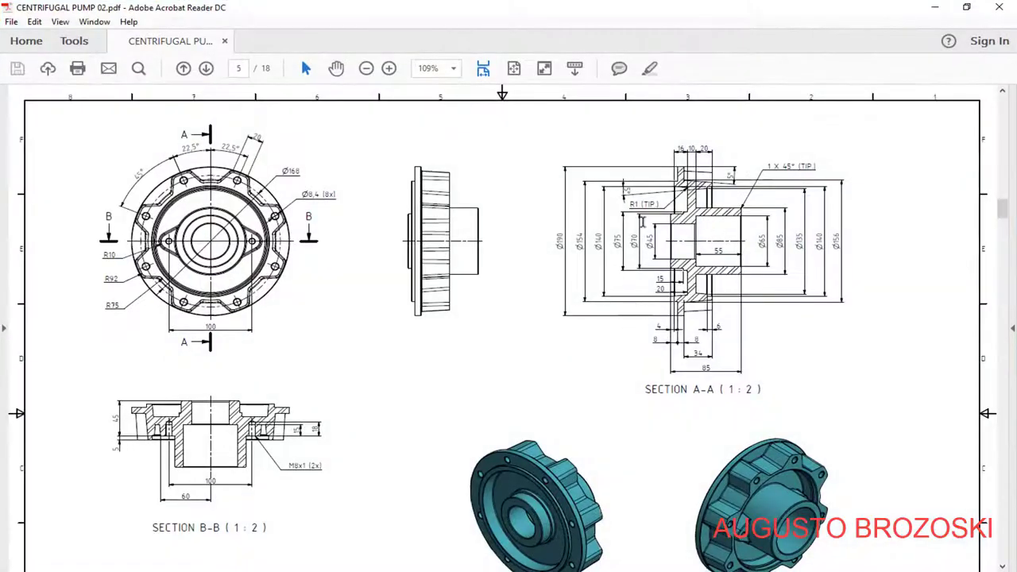
double_click(388, 68)
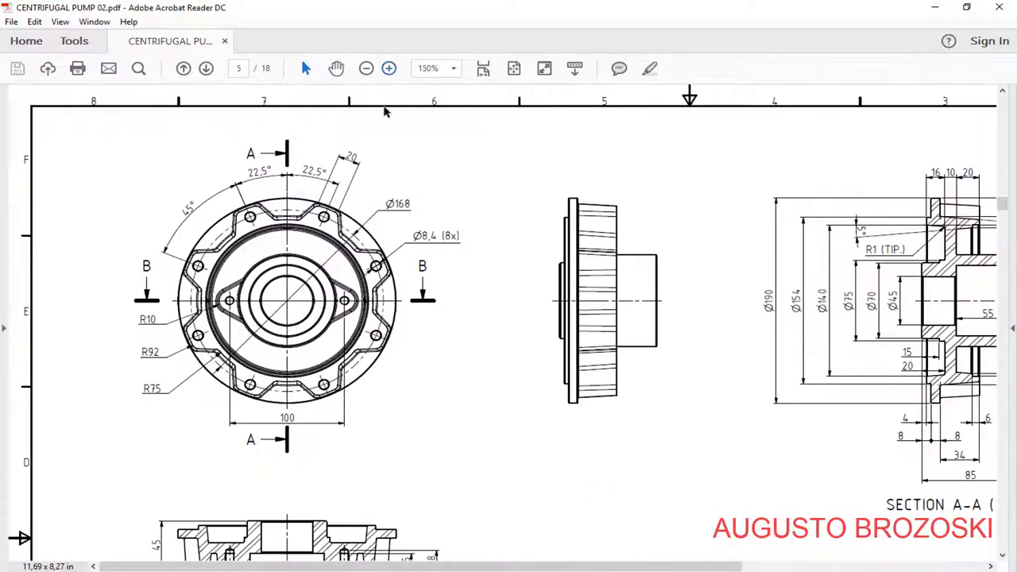
left_click_drag(413, 565, 659, 565)
left_click(388, 68)
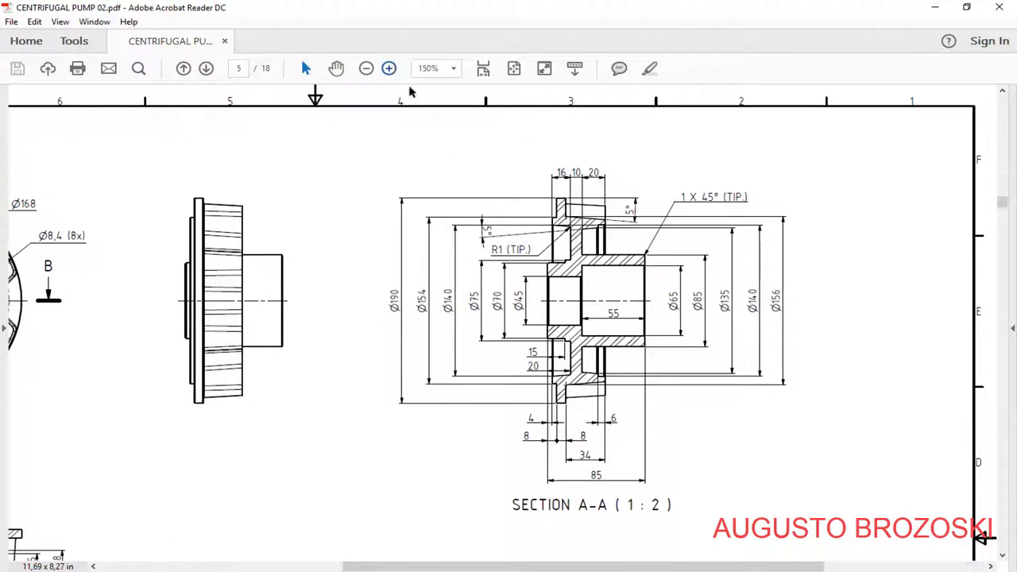
left_click_drag(531, 569, 640, 568)
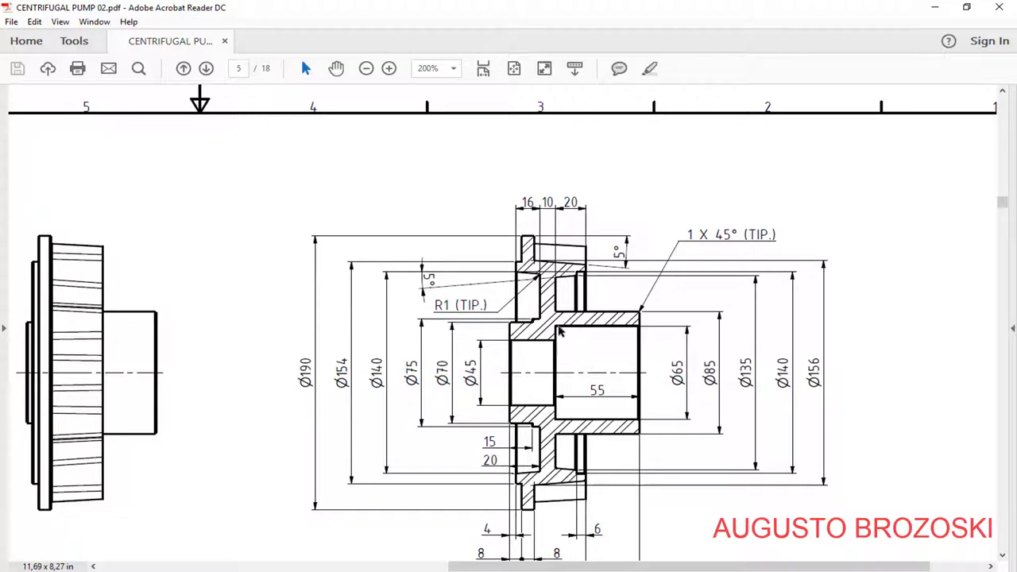
left_click(934, 7)
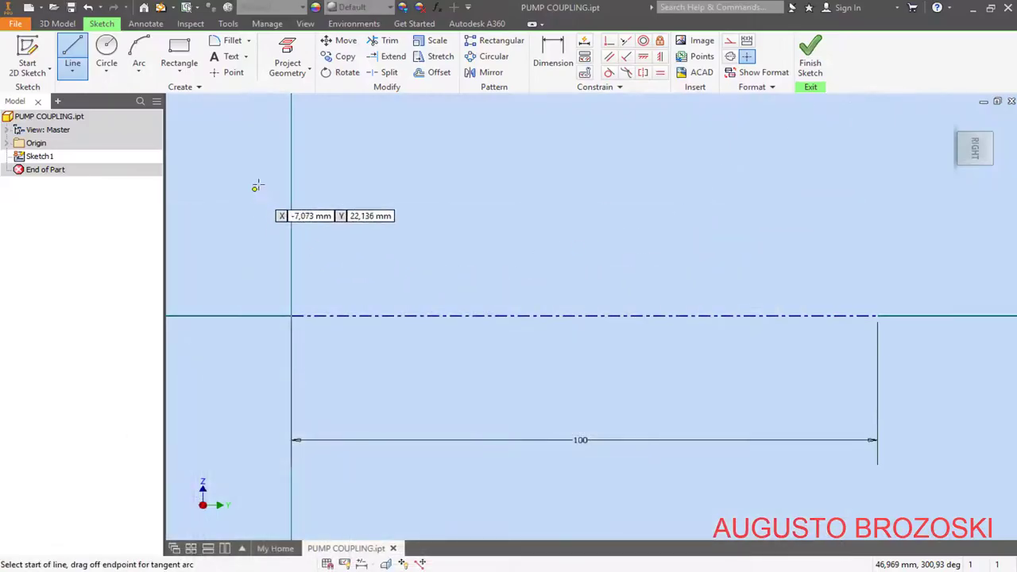
Step: Draw a stepped line chain from the vertical axis above the centerline: about 10 mm down, 21 mm across, 5 mm up, 25 mm across, 9 mm up
left_click(290, 148)
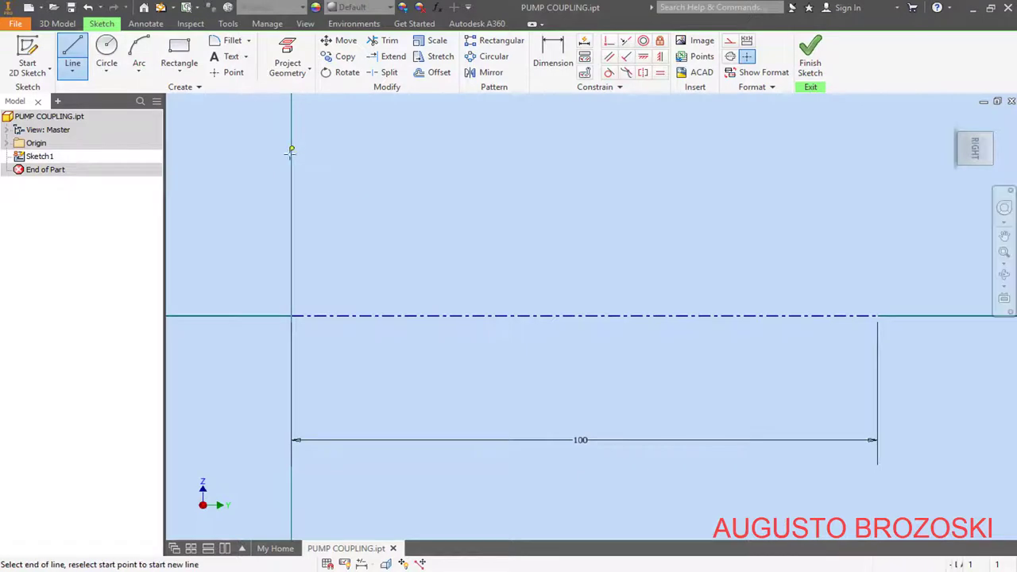
left_click(290, 206)
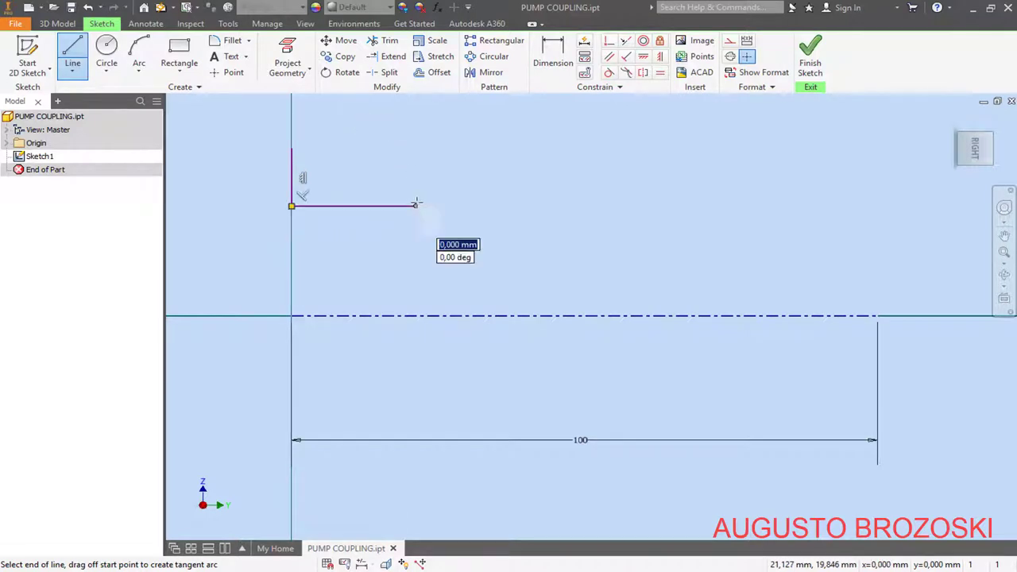
left_click(414, 205)
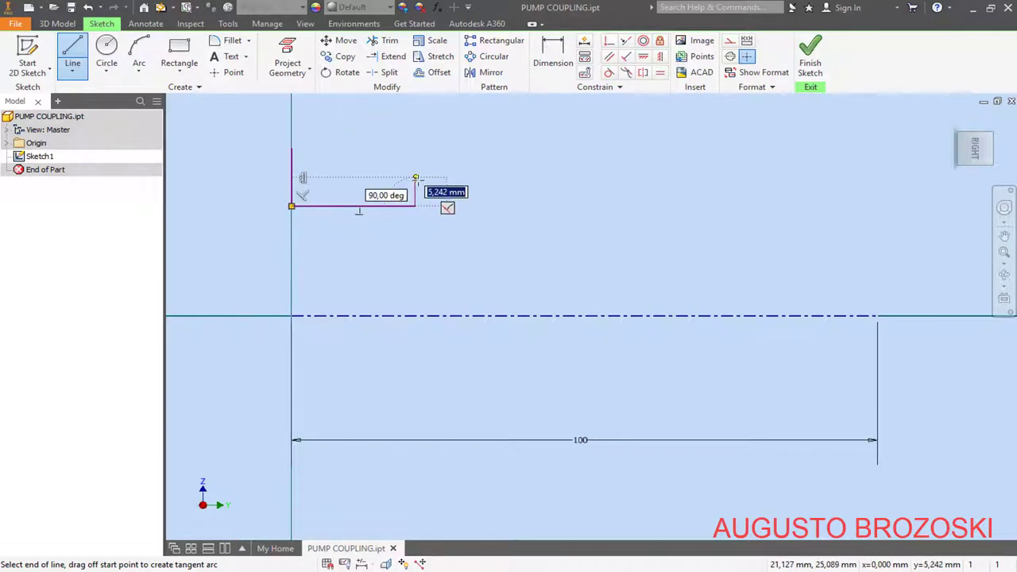
left_click(415, 177)
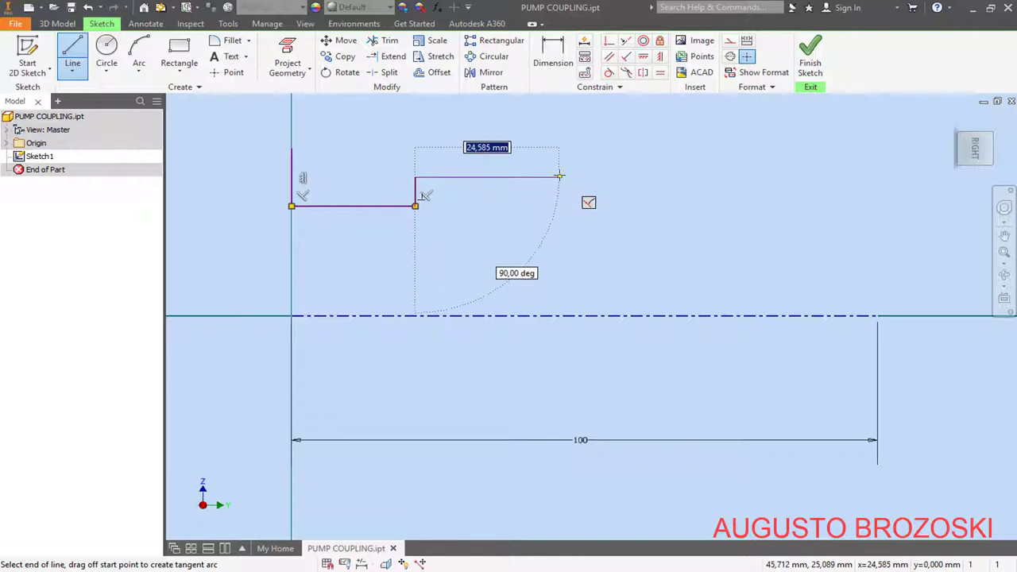
left_click(559, 177)
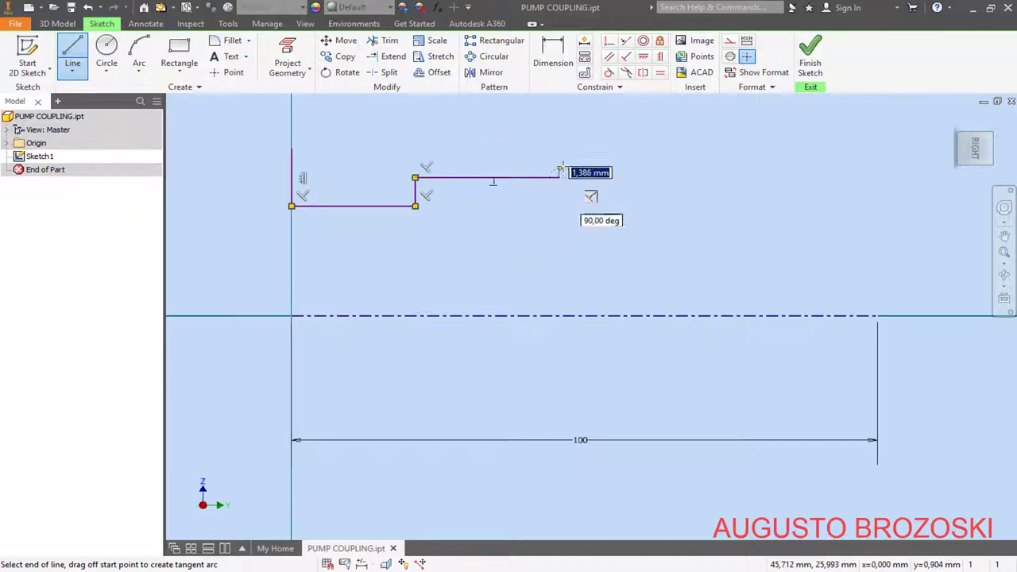
left_click(560, 127)
key("Escape")
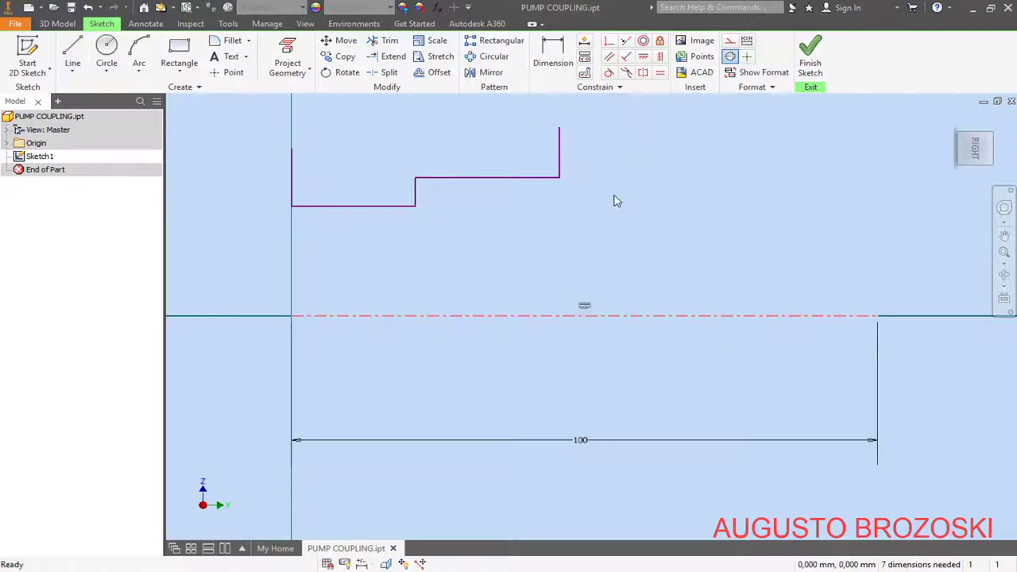
Step: Dimension the lower horizontal profile line as a diameter about the centerline and set it to 45 mm, checking the PDF drawing
left_click(553, 56)
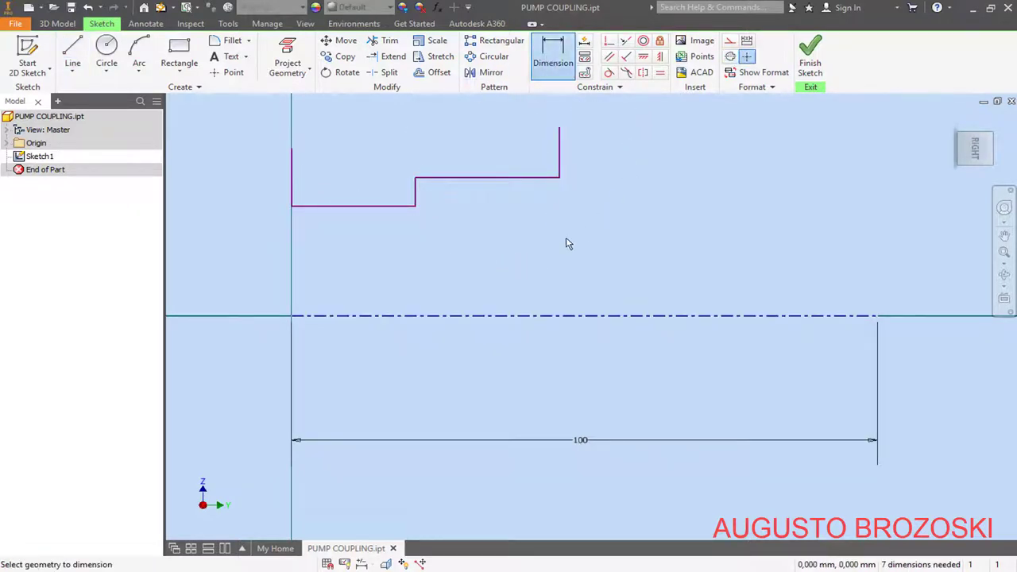
left_click(322, 207)
left_click(317, 317)
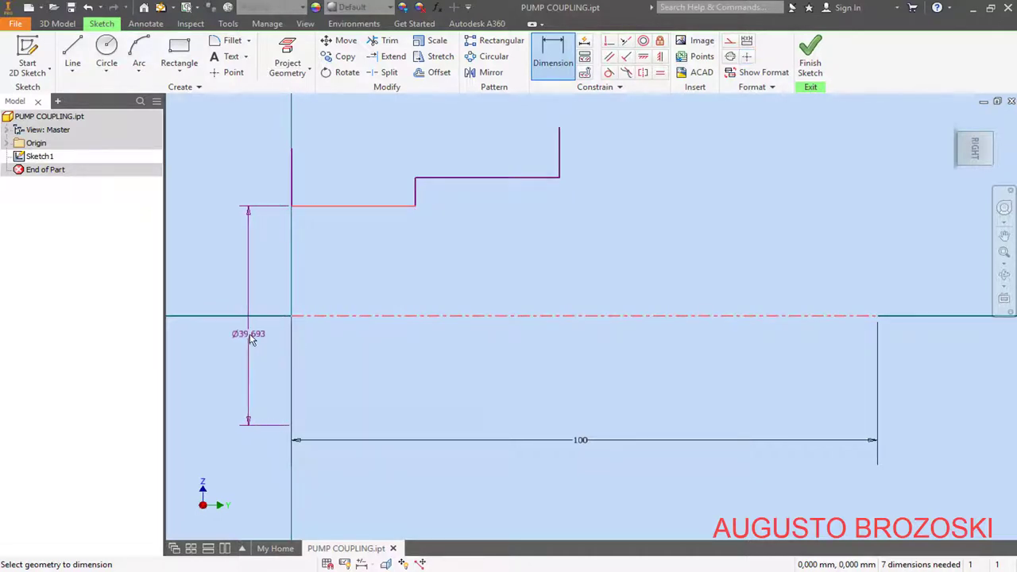
left_click(254, 338)
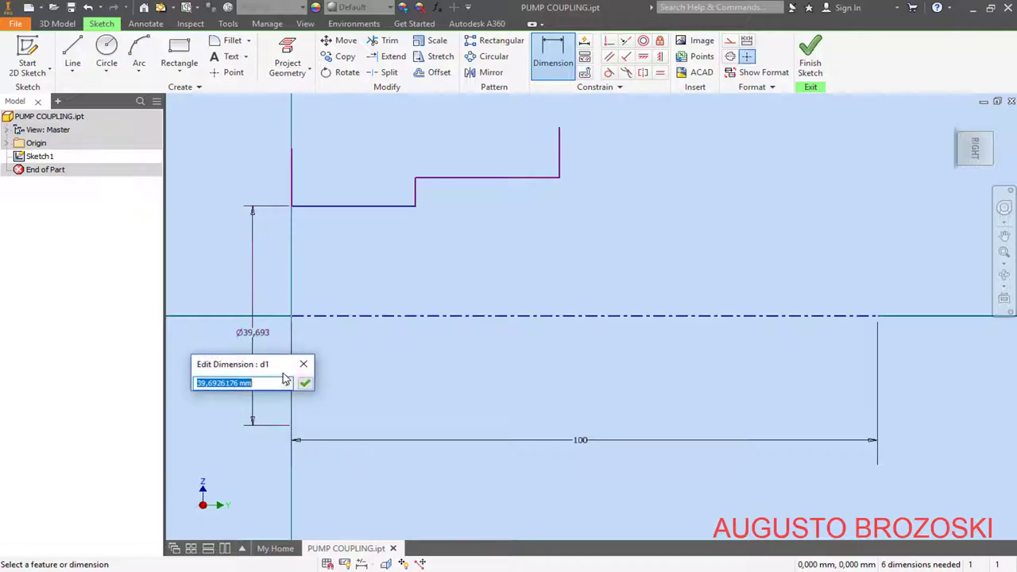
key("alt+Tab")
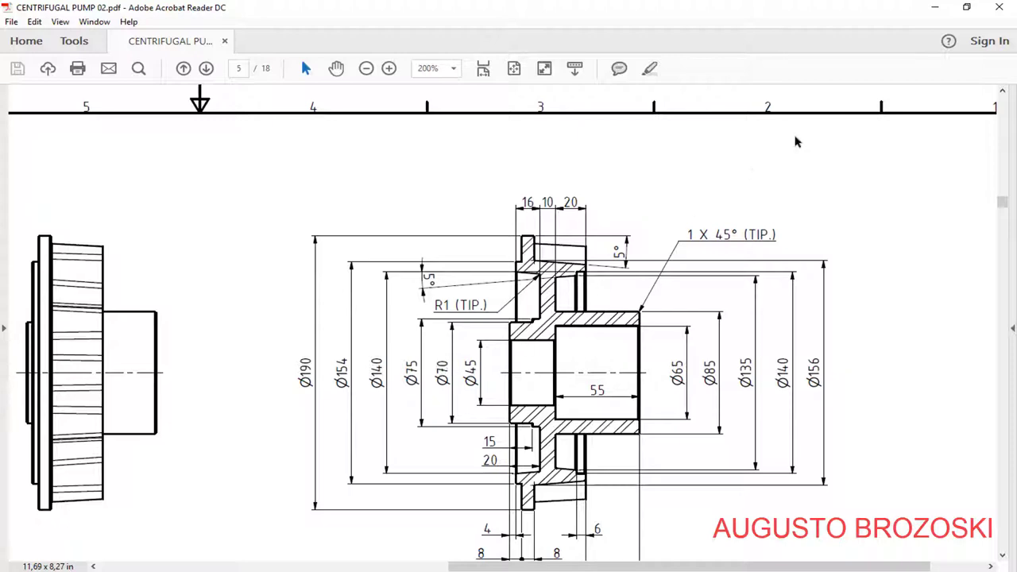
left_click(934, 8)
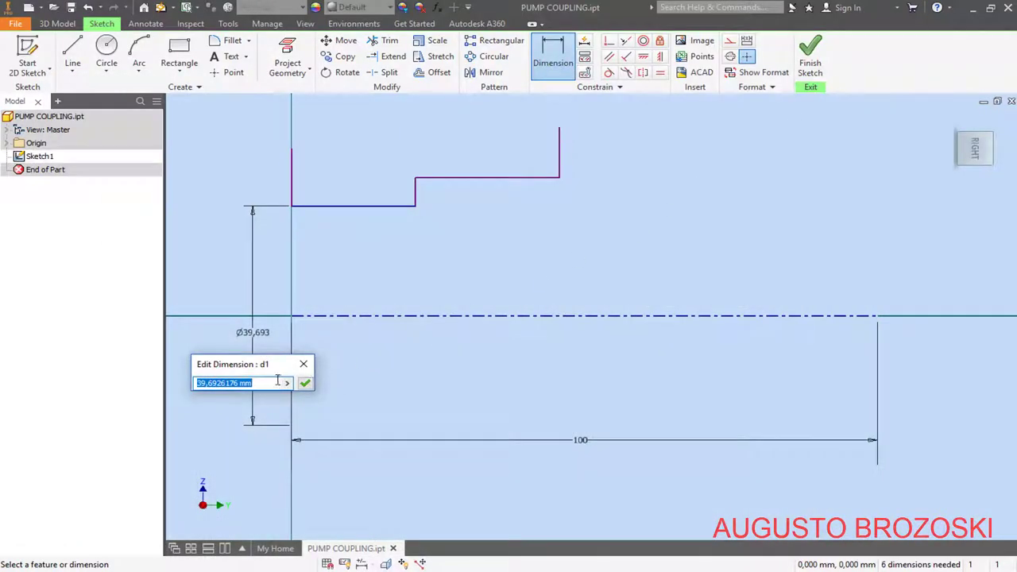
type("45")
key("Return")
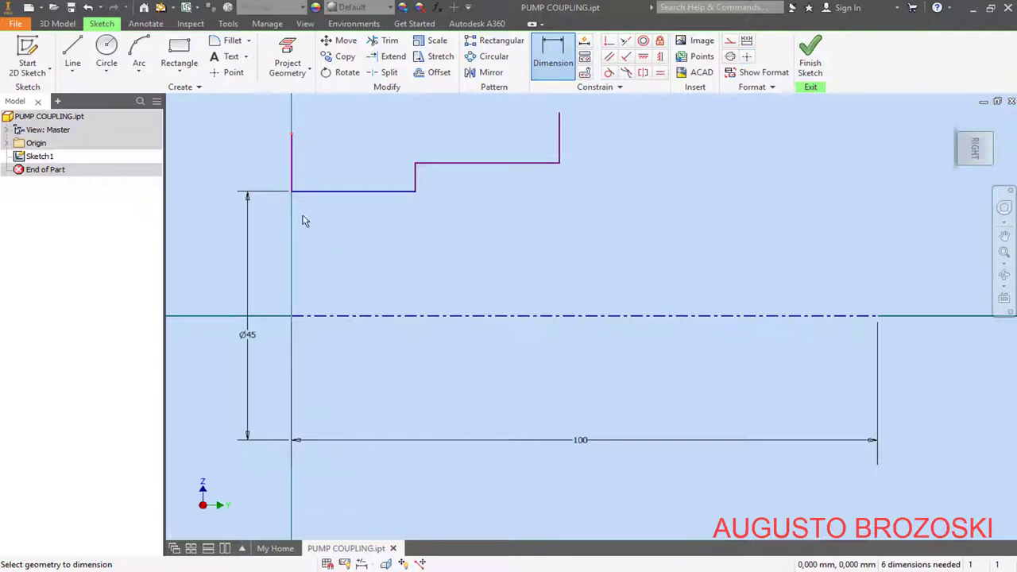
Step: Add a diameter dimension from the upper end of the profile line on the vertical axis to the centerline and set it to 70 mm
left_click(311, 316)
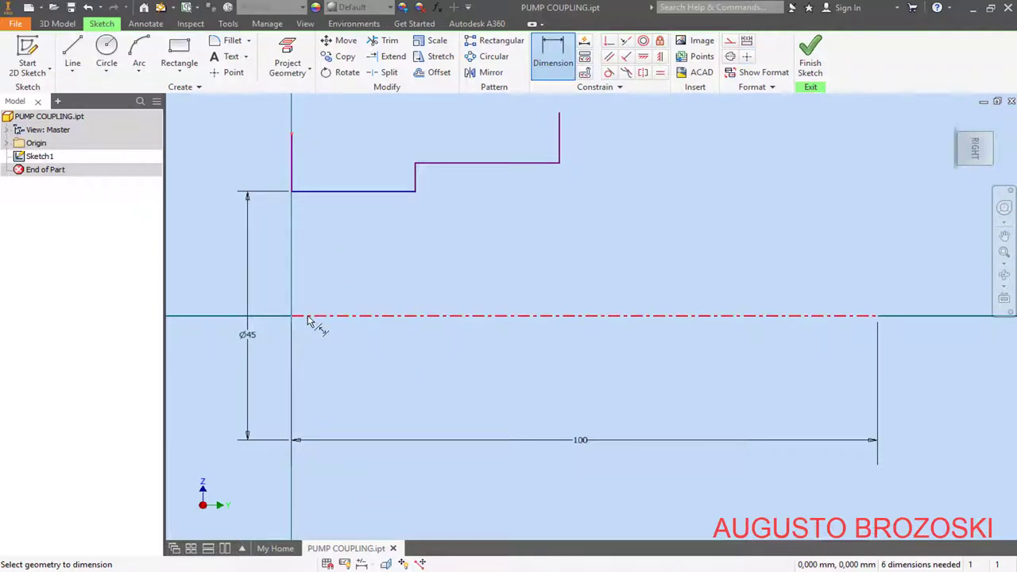
left_click(211, 309)
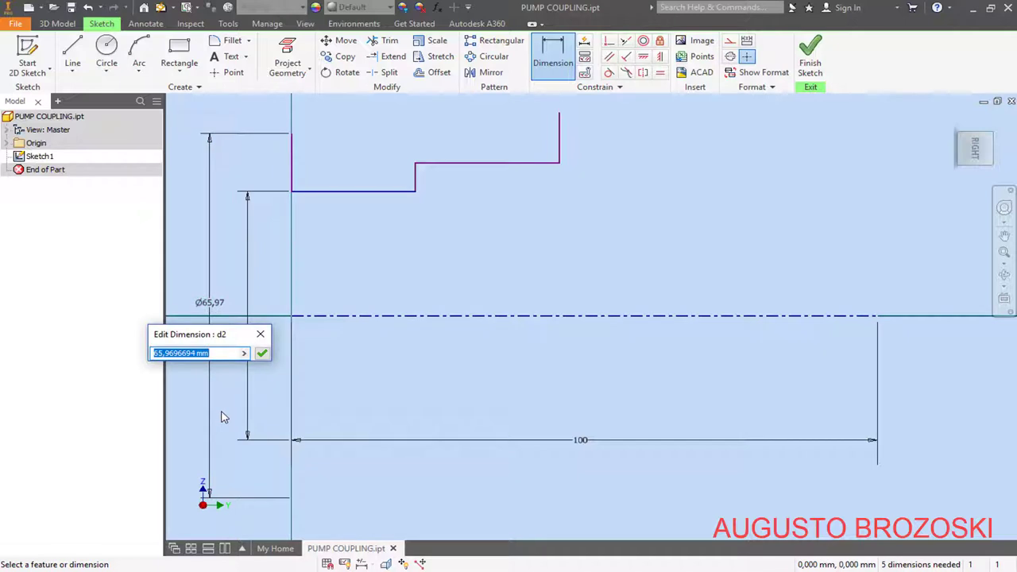
type("70")
key("Return")
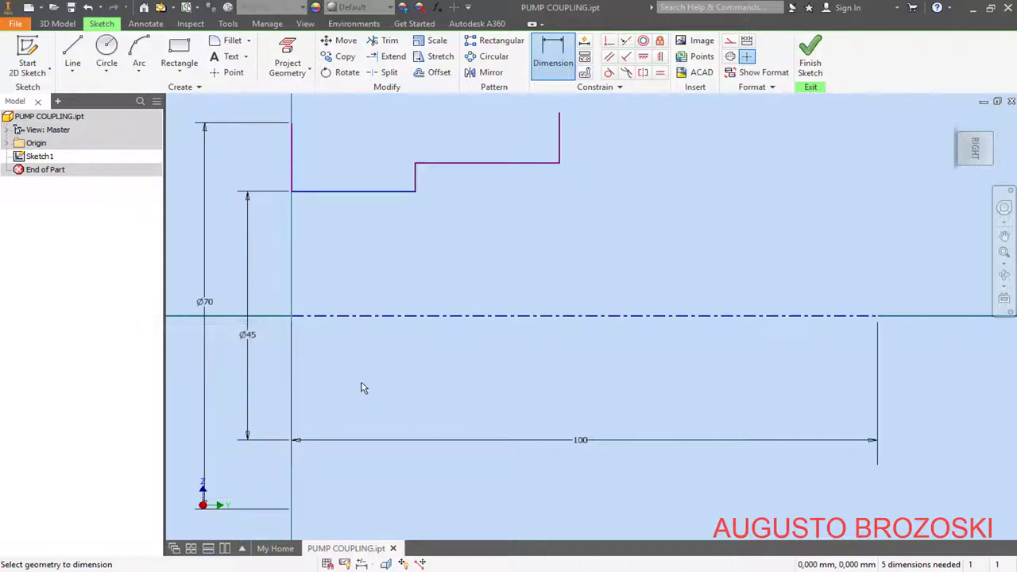
Step: Dimension the horizontal distance between the short step line and the profile's far end line and set it to 55 mm
left_click(560, 155)
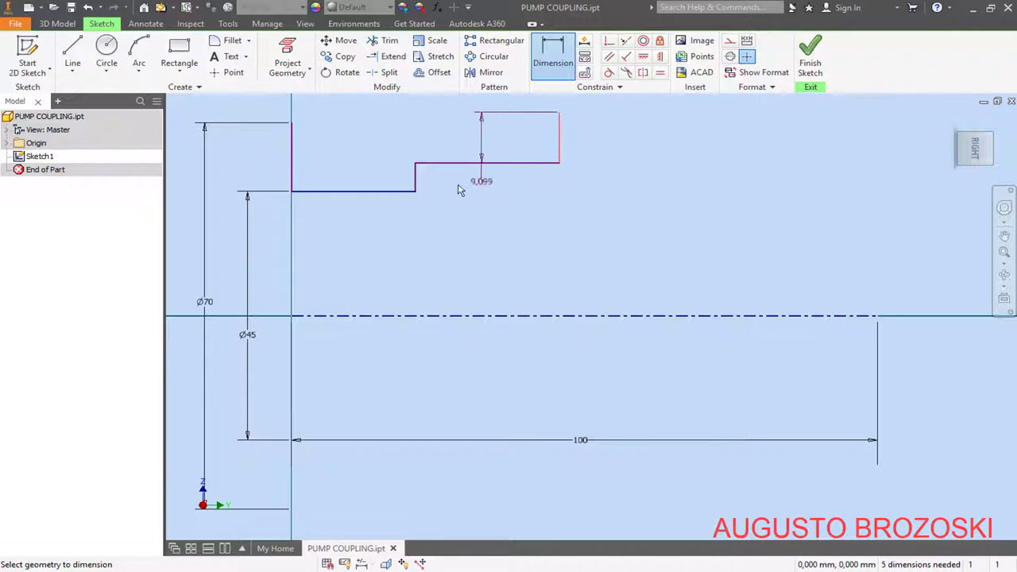
left_click(416, 182)
left_click(479, 241)
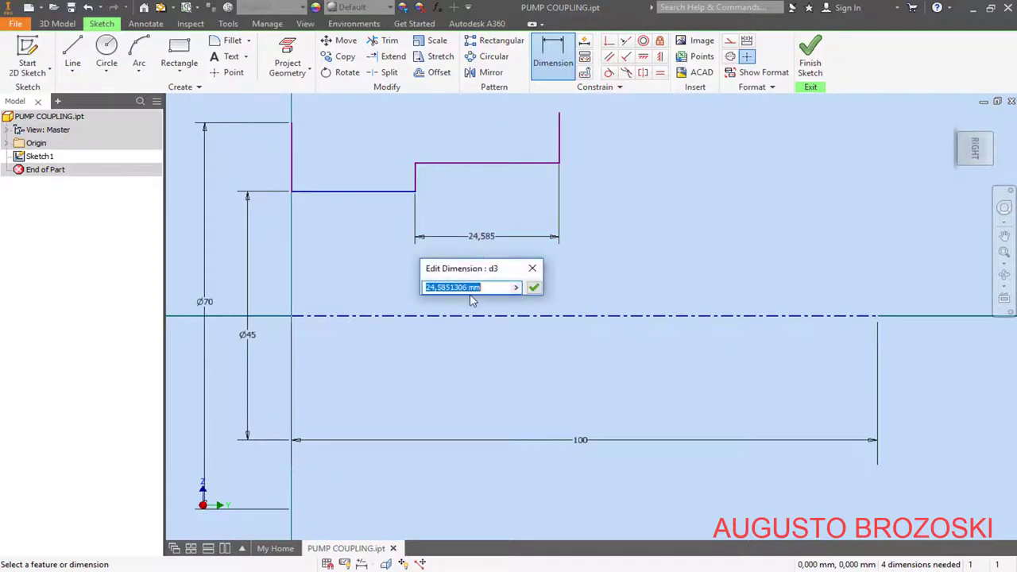
type("55")
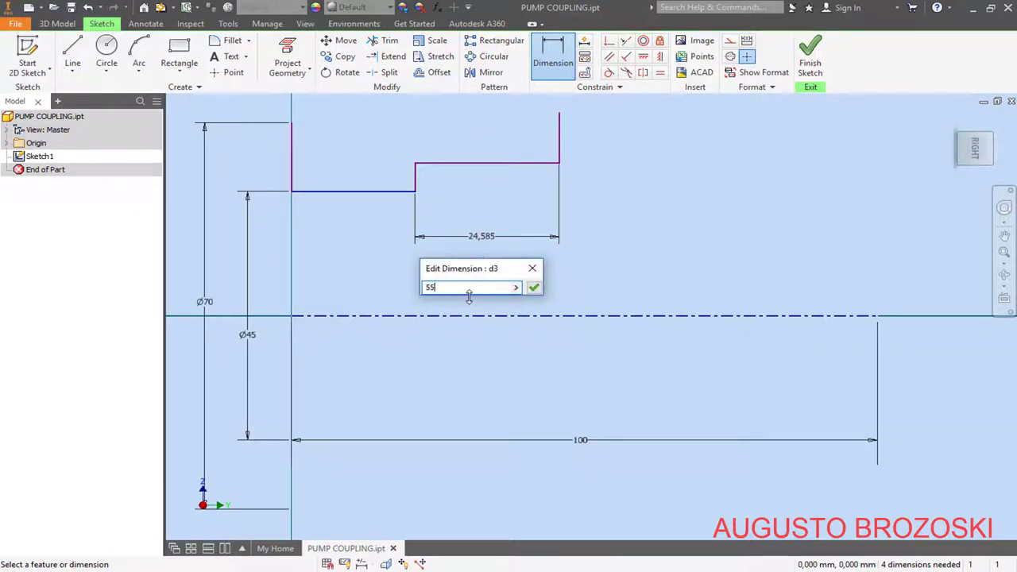
key("Return")
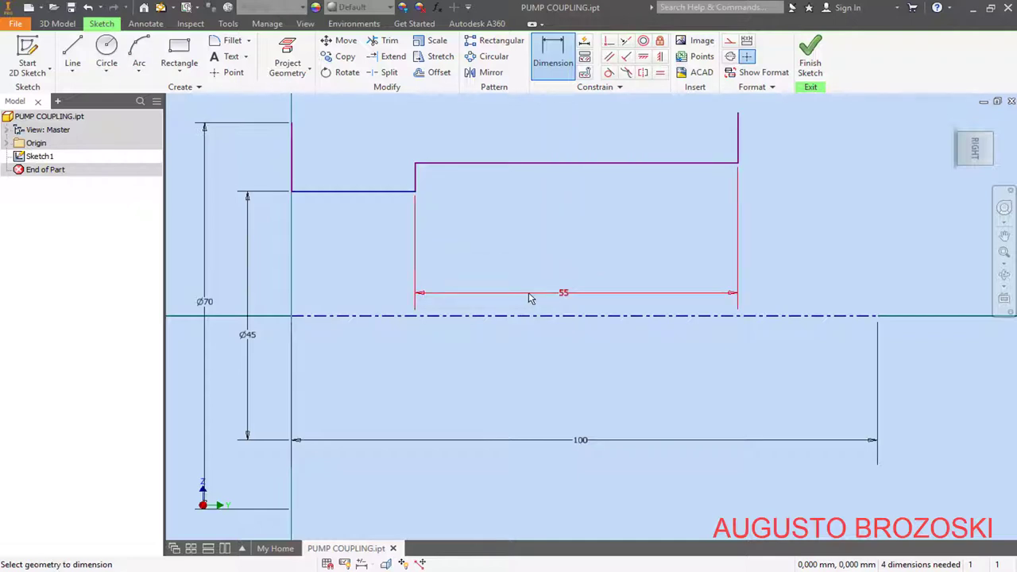
Step: Dimension the profile's overall length between its two outer vertical lines and set it to 85 mm, checking Section A-A in the PDF
left_click(738, 142)
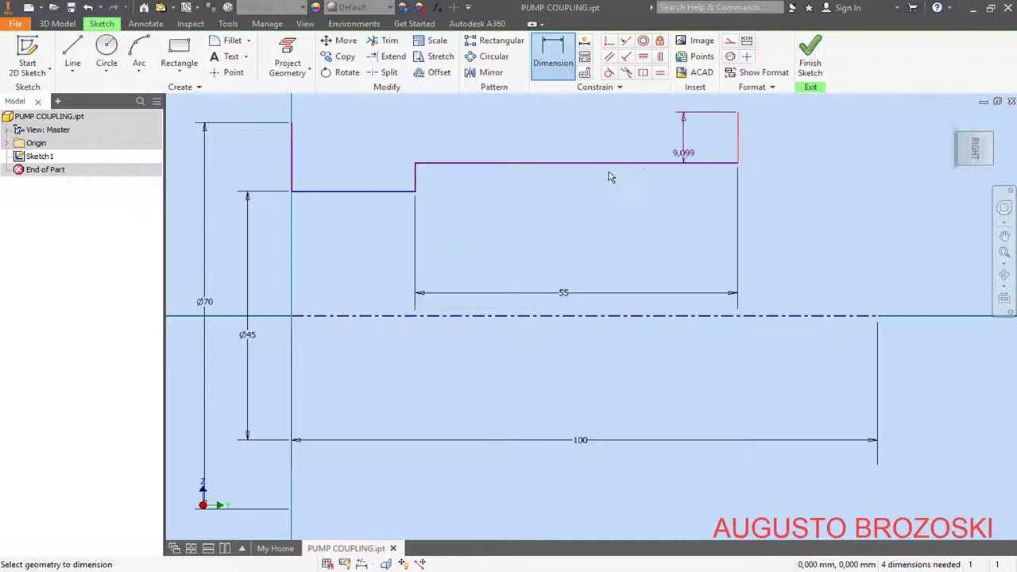
left_click(319, 200)
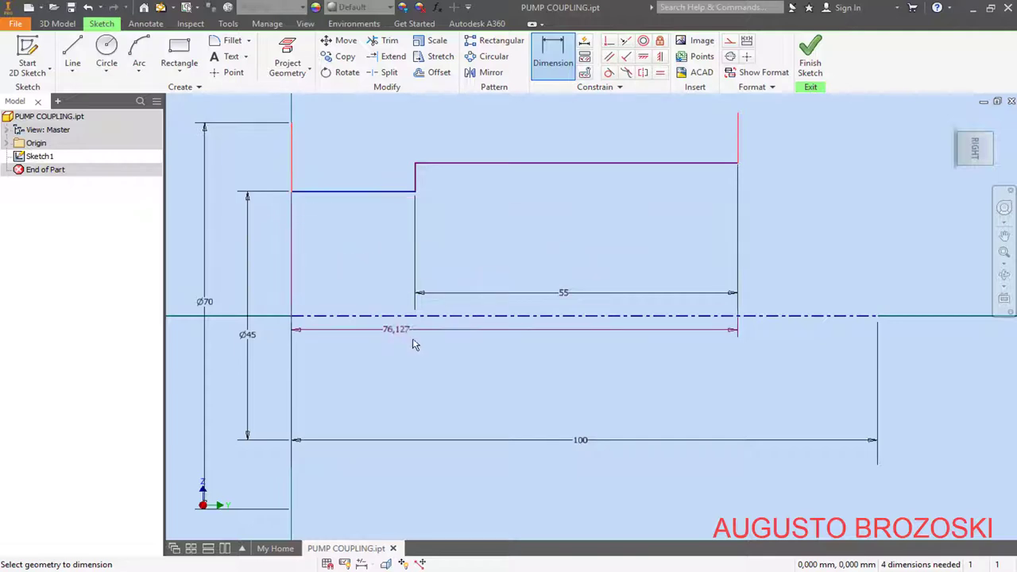
left_click(501, 389)
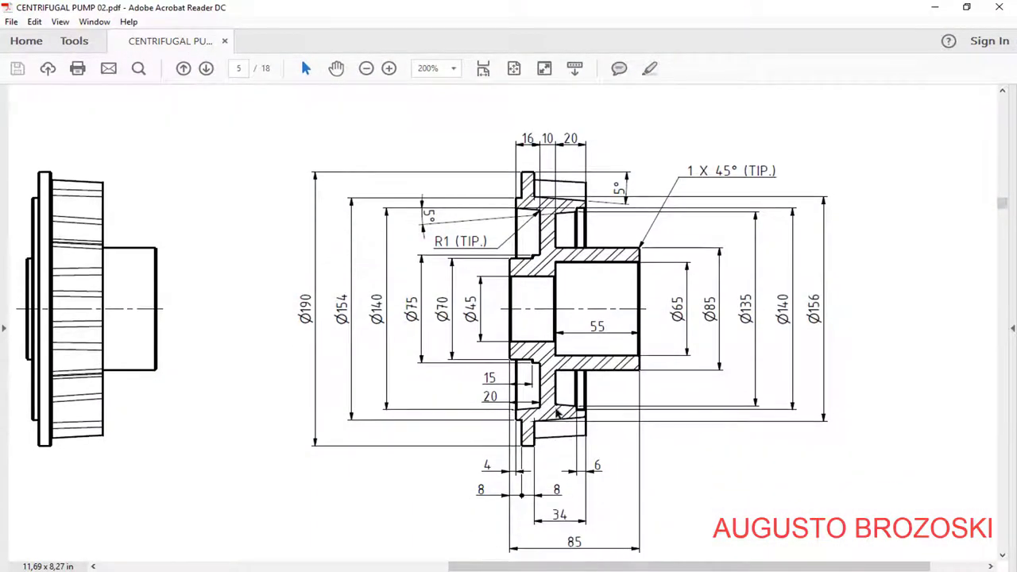
scroll(562, 415, "down", 1)
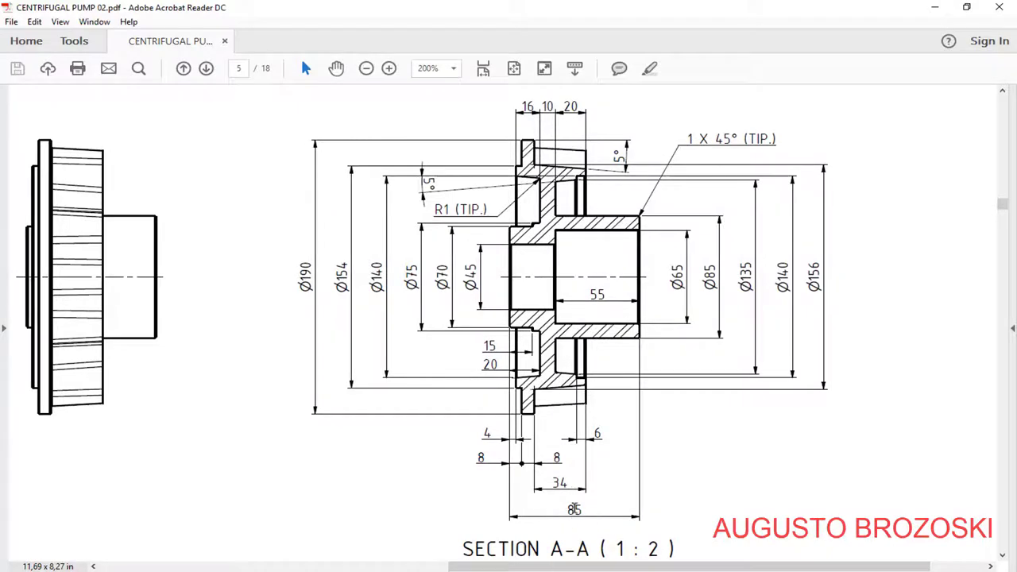
left_click(935, 9)
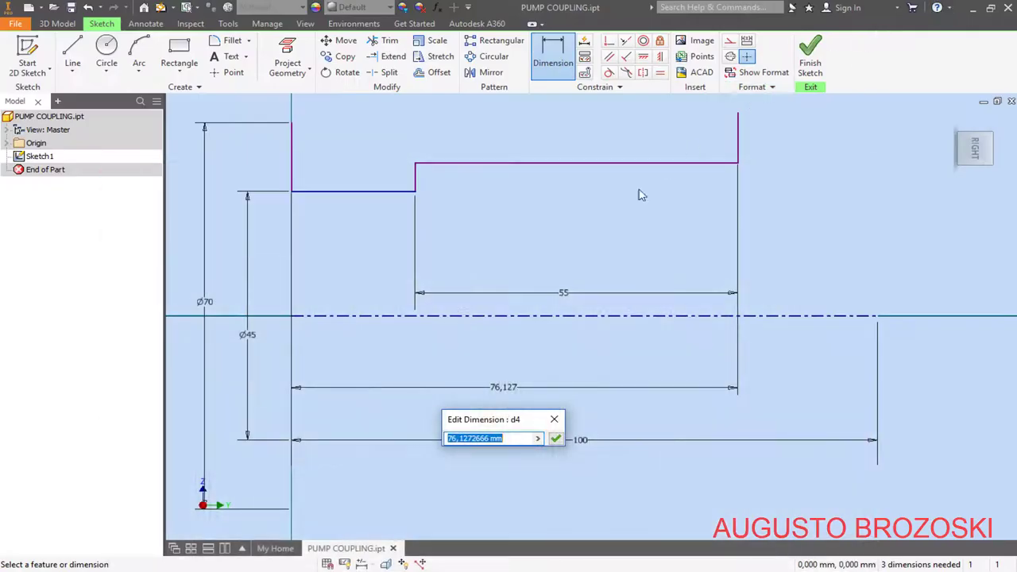
type("8")
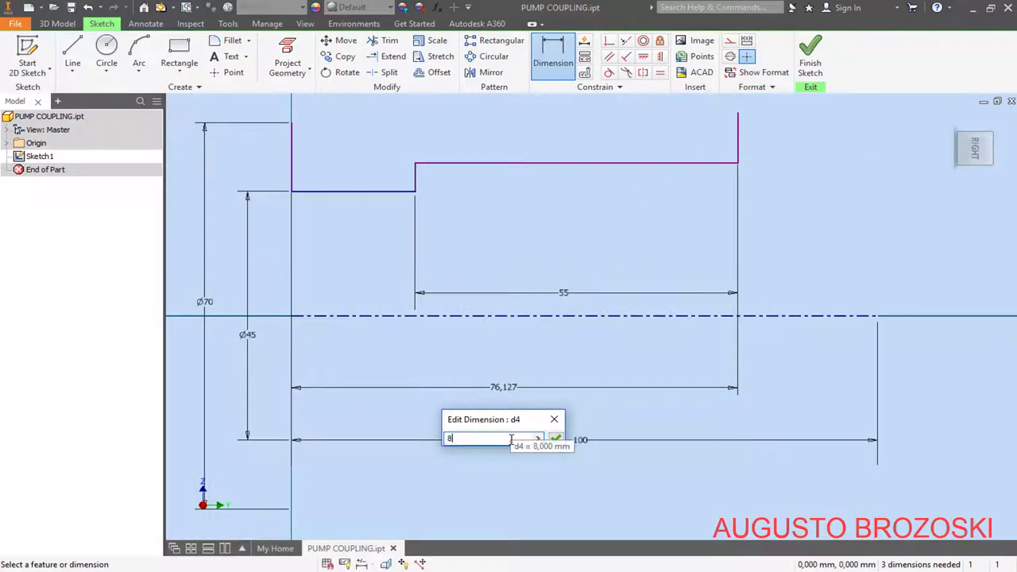
type("5")
key("Return")
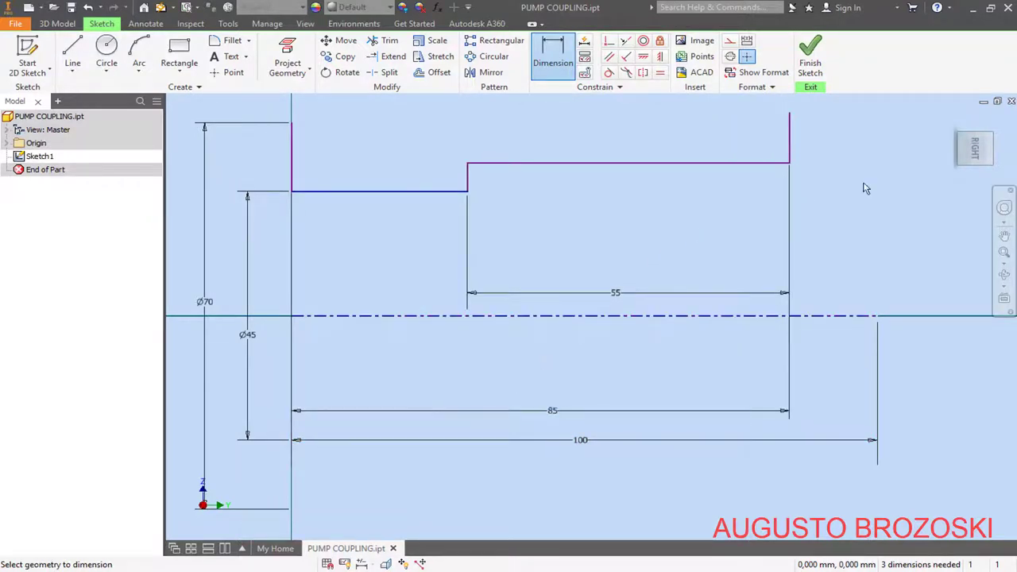
Step: Dimension the upper horizontal profile line as a diameter about the centerline and set it to 65 mm, checking the PDF drawing
left_click(974, 148)
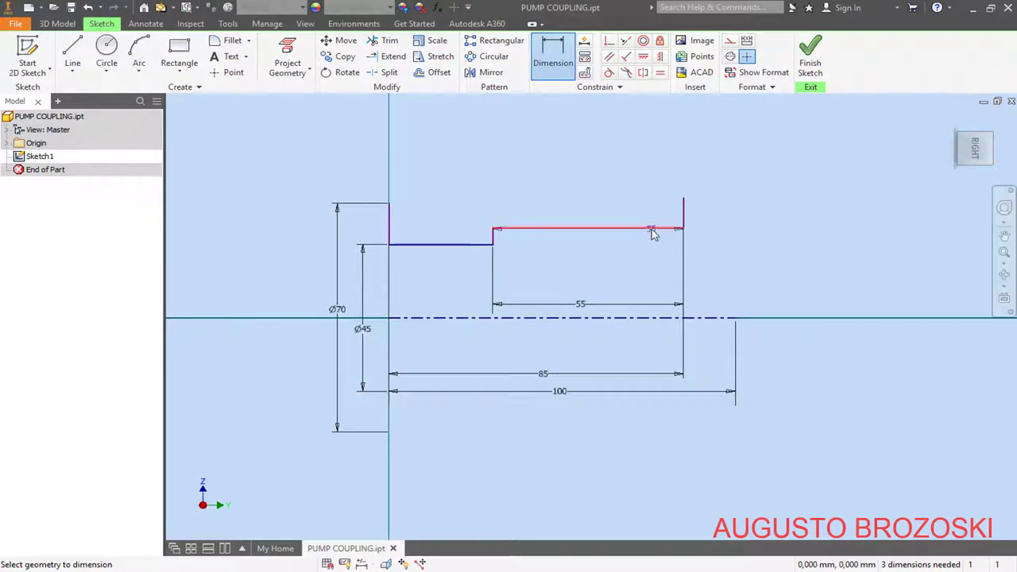
left_click(651, 228)
left_click(704, 318)
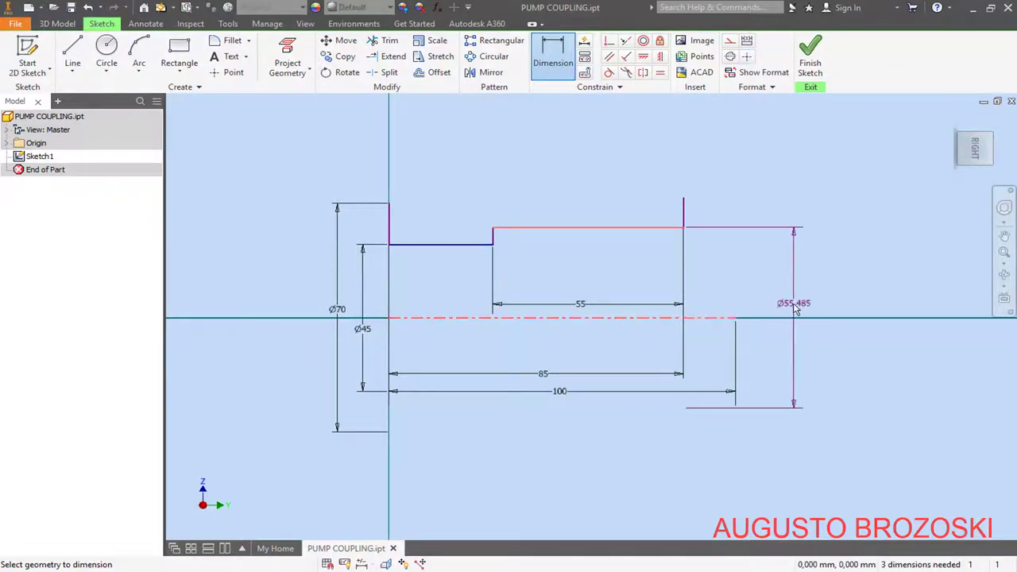
left_click(778, 309)
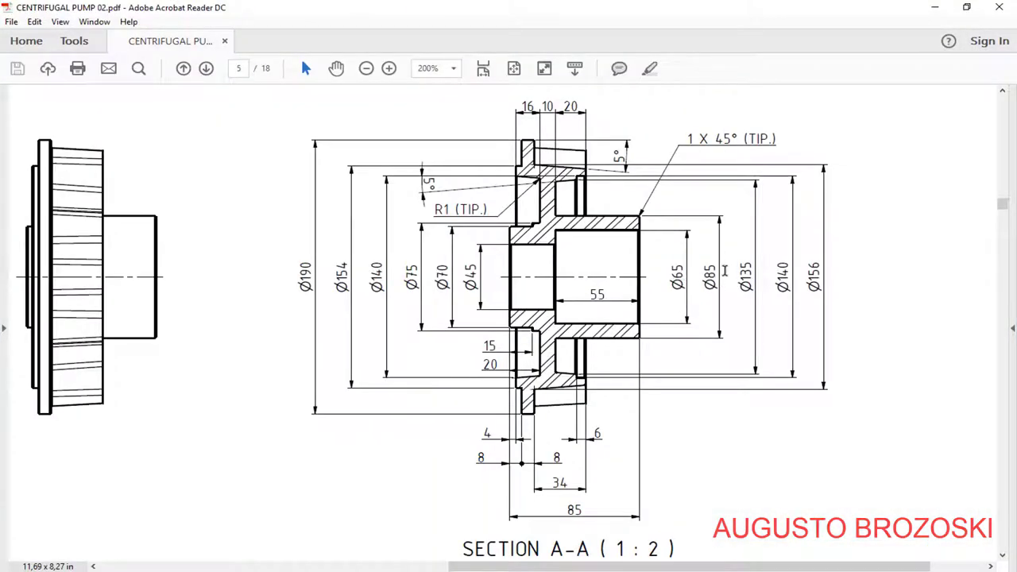
left_click(934, 8)
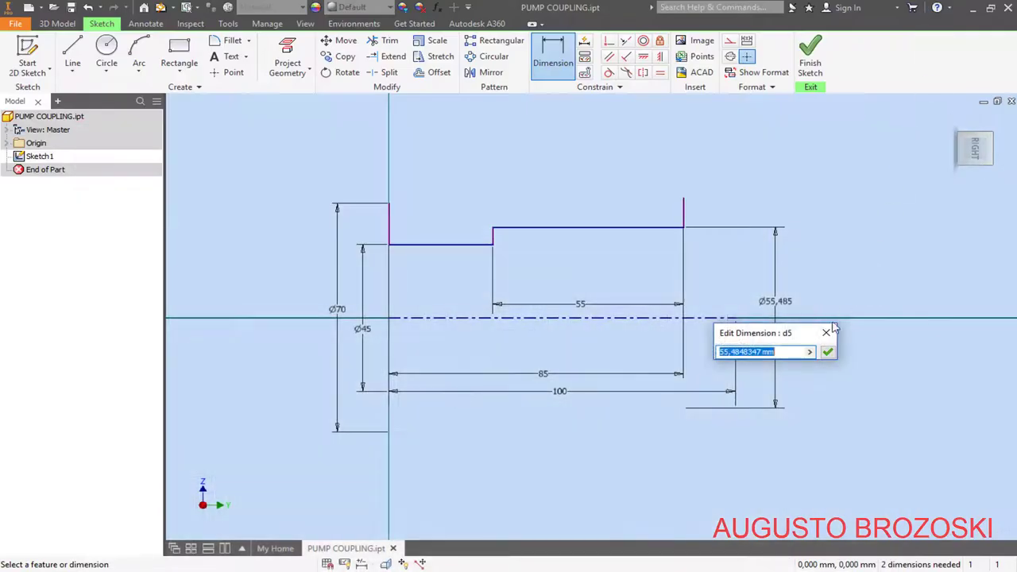
type("6")
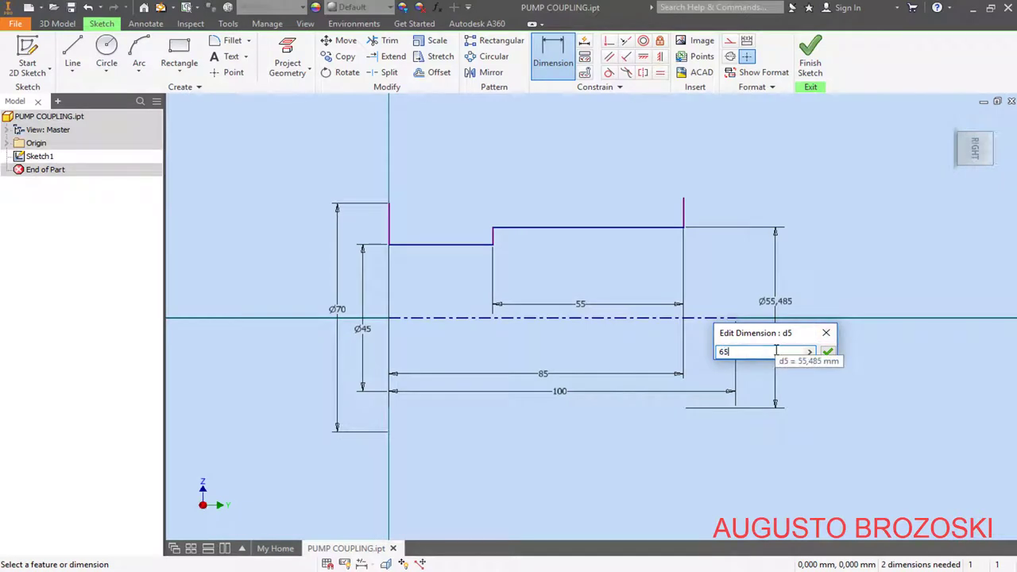
type("5")
key("Return")
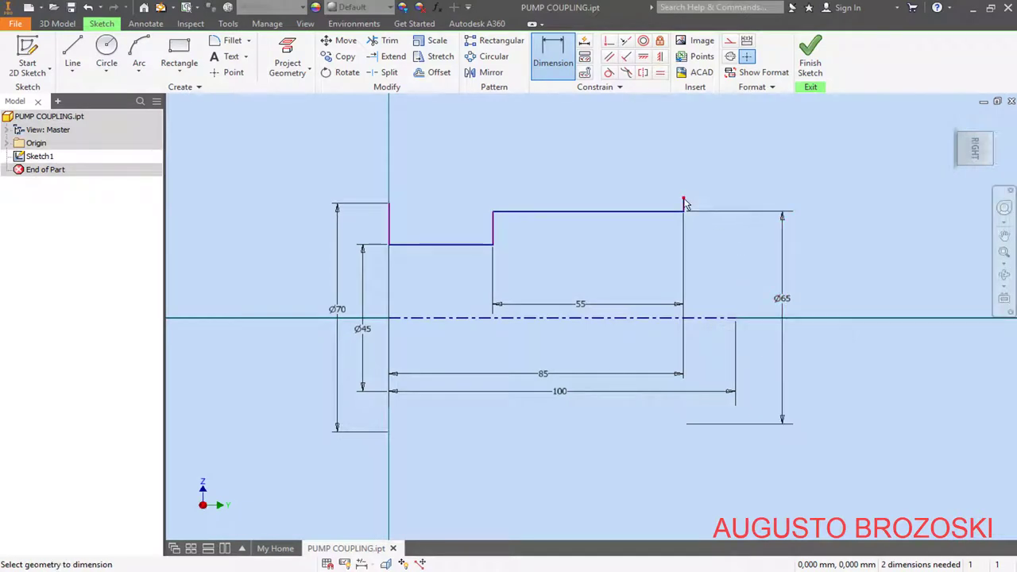
Step: Add a diameter dimension from the upper end of the profile's far end line to the centerline and set it to 85 mm
left_click(685, 200)
left_click(710, 319)
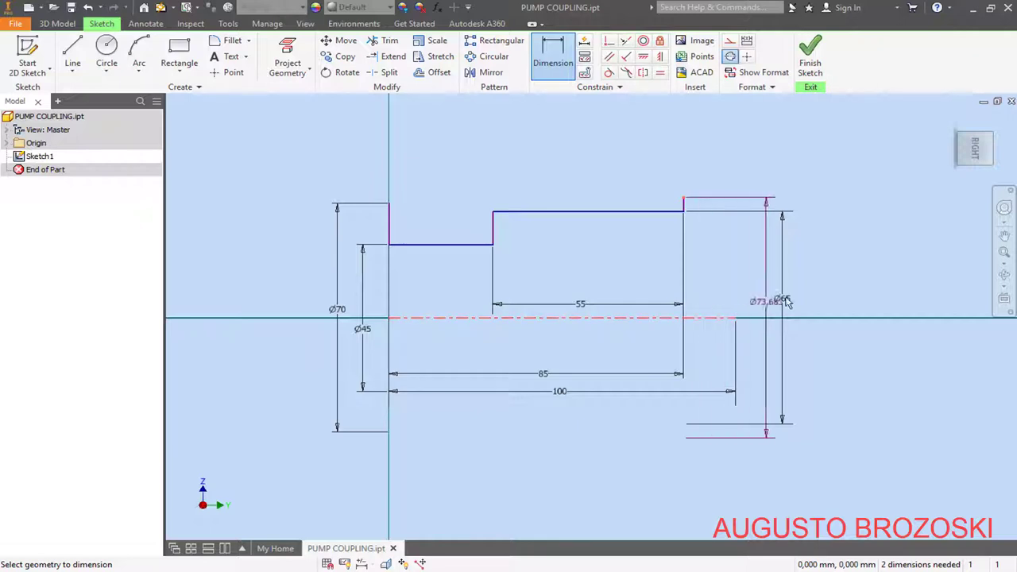
left_click(826, 312)
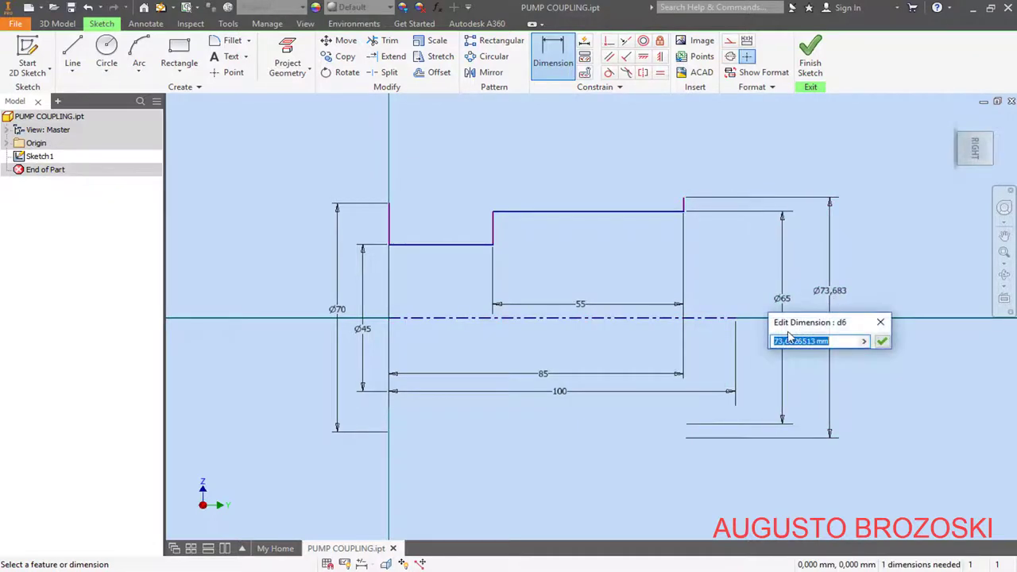
type("85")
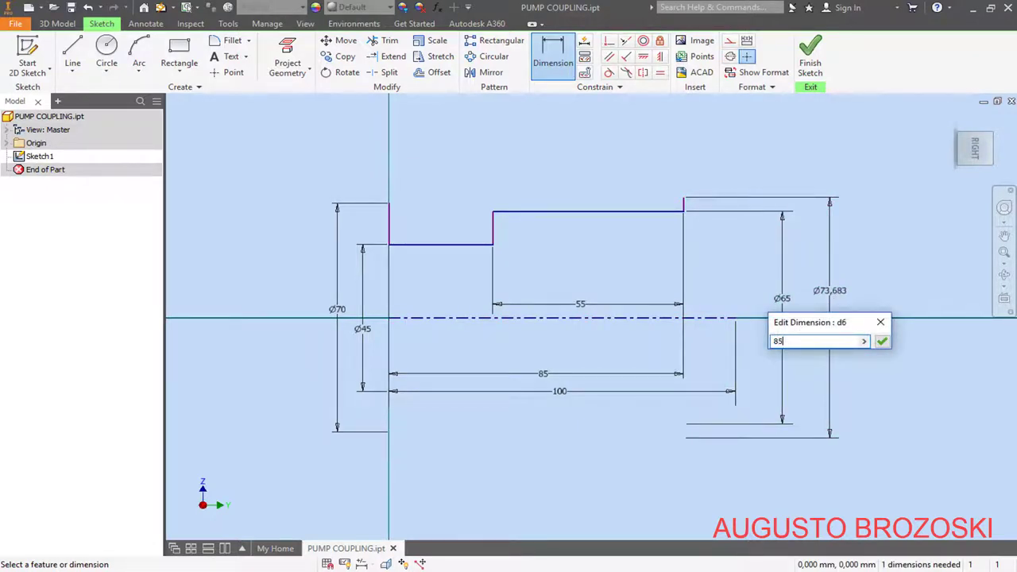
key("Return")
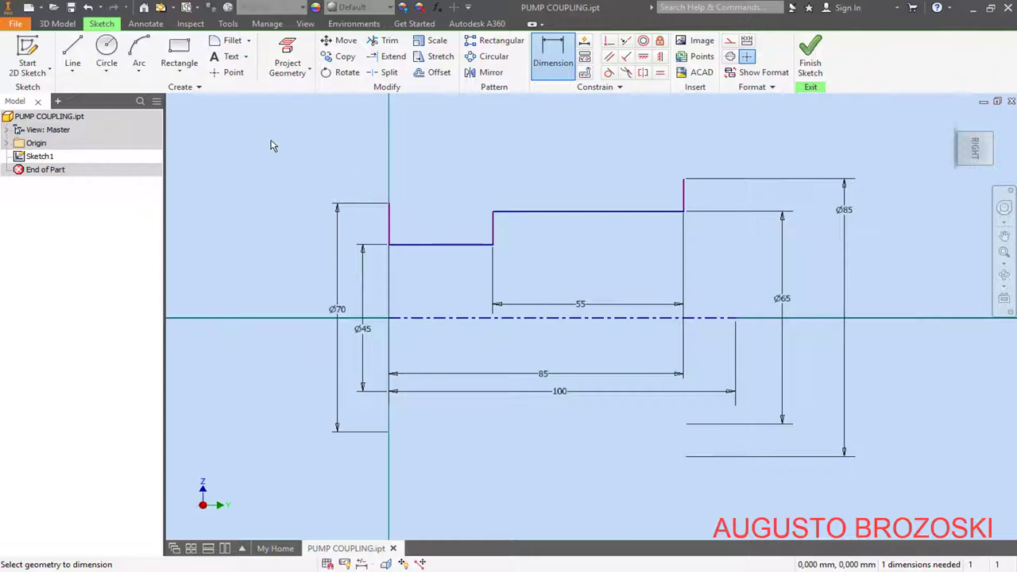
Step: Draw stepped lines from the 70 mm diameter corner: about 11 mm across, 5 mm up, 9 mm across and 23 mm up
left_click(73, 51)
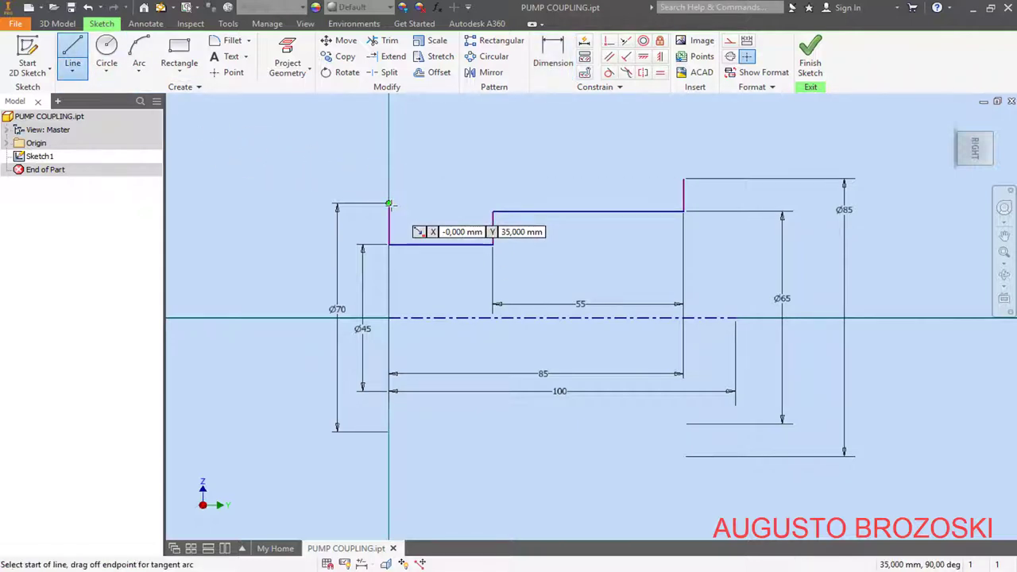
left_click(389, 204)
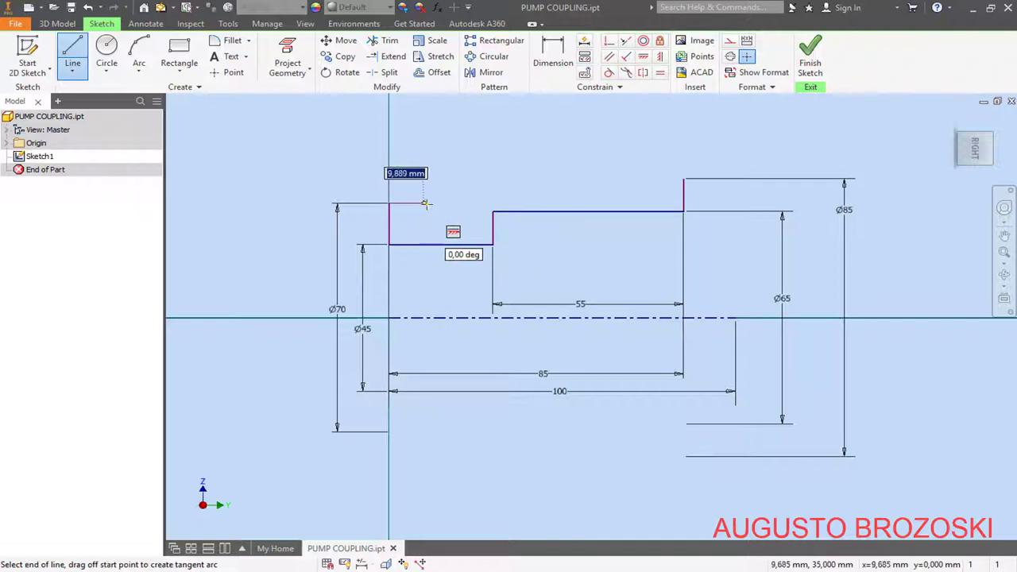
left_click(427, 204)
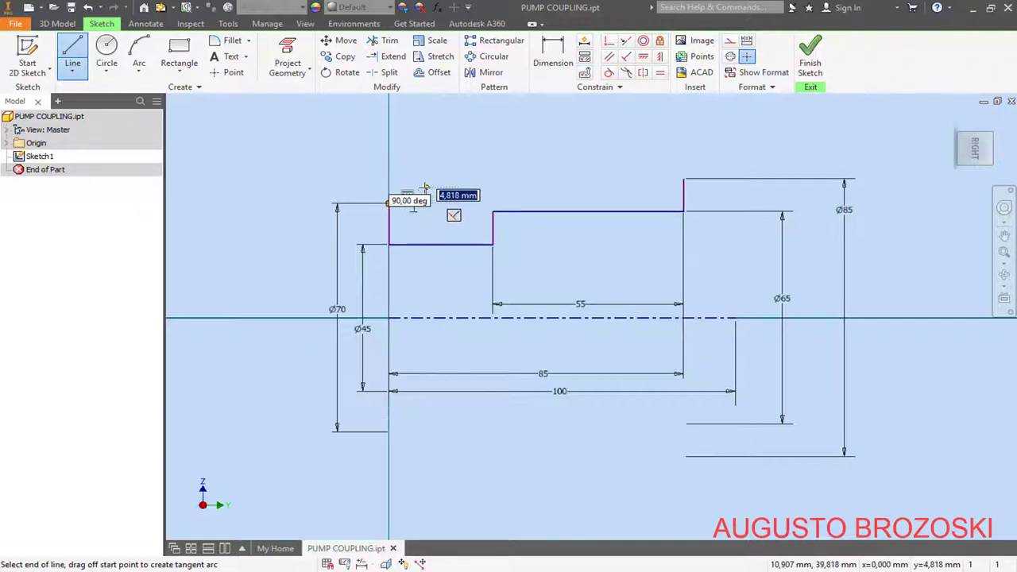
left_click(426, 188)
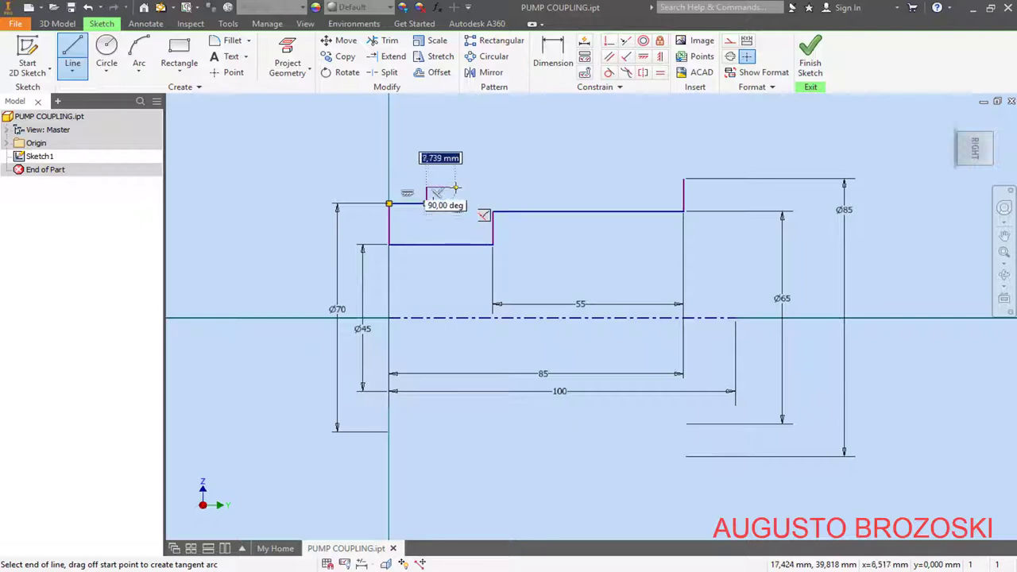
left_click(456, 188)
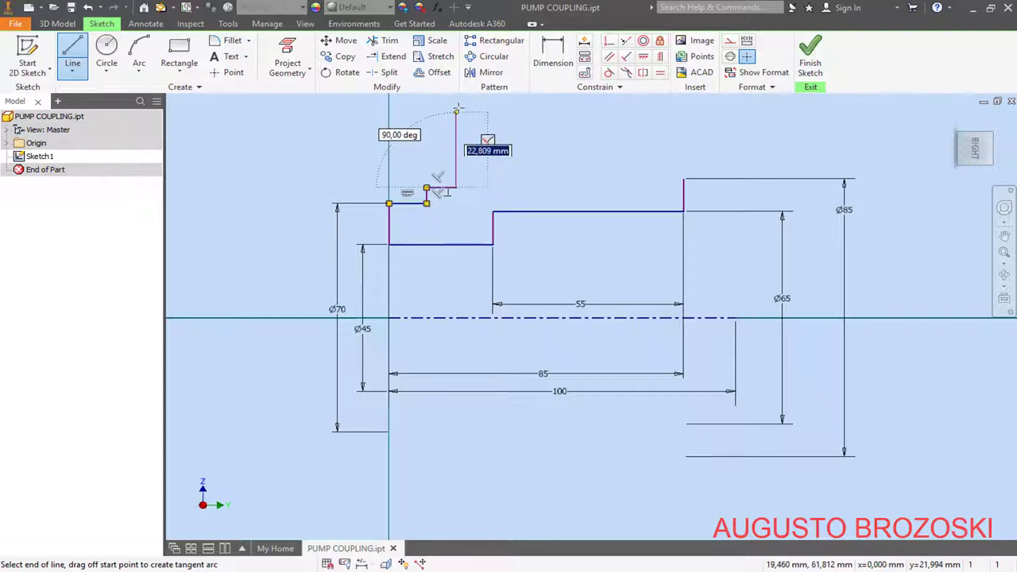
left_click(456, 105)
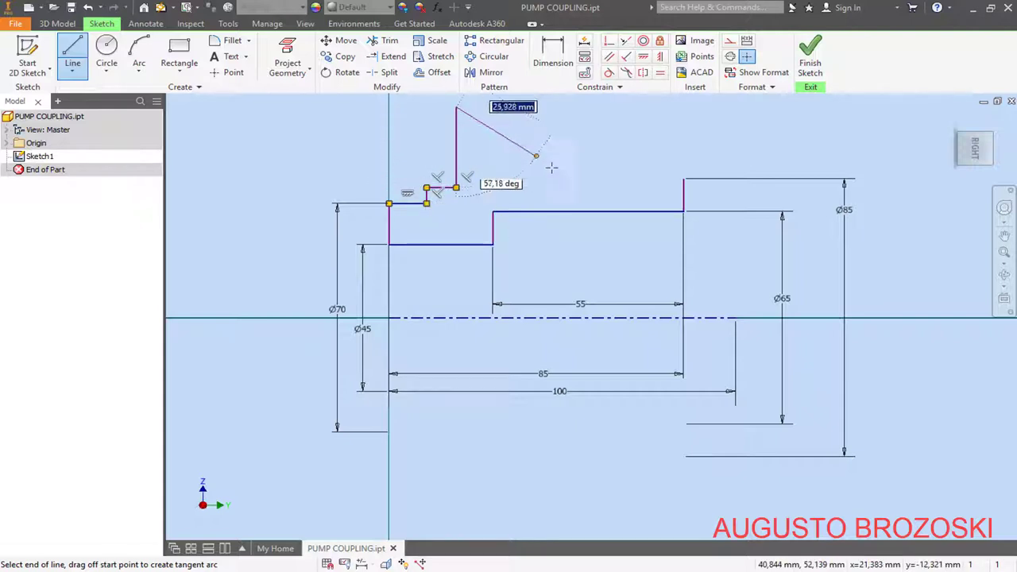
key("Escape")
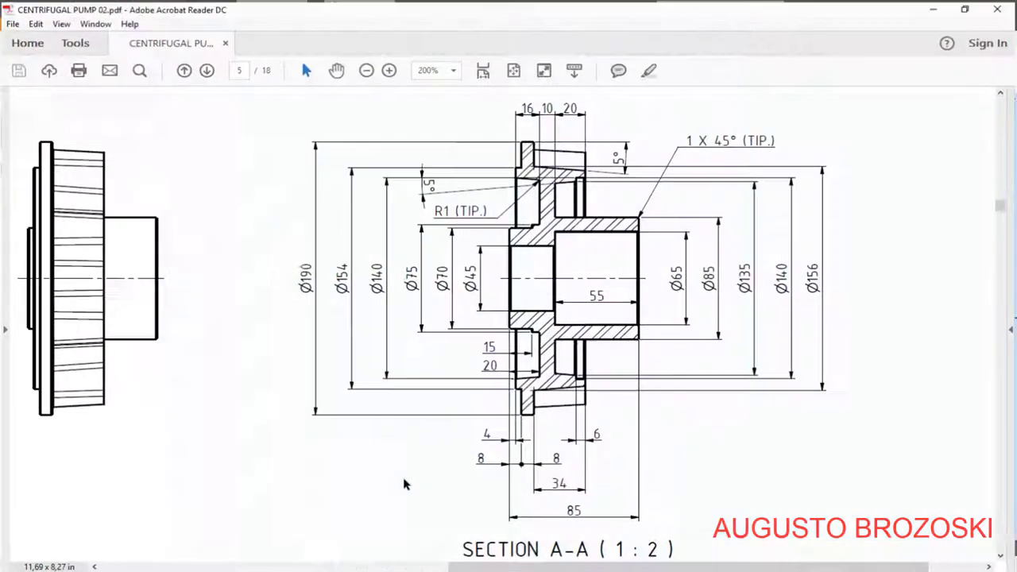
Step: Check Section A-A in the PDF, then dimension the second horizontal step line as a diameter about the centerline, set to 75 mm
key("alt+Tab")
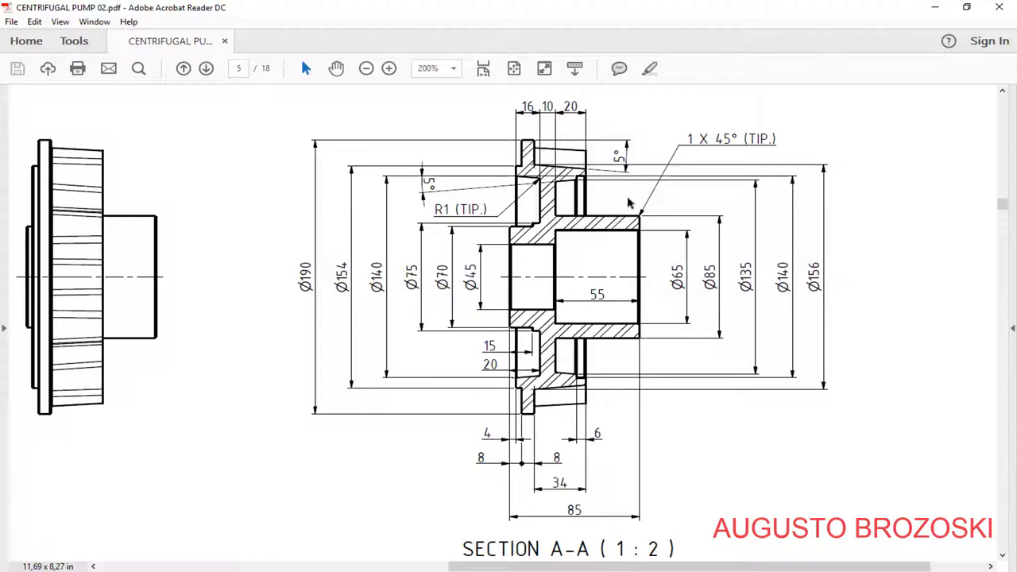
left_click(934, 7)
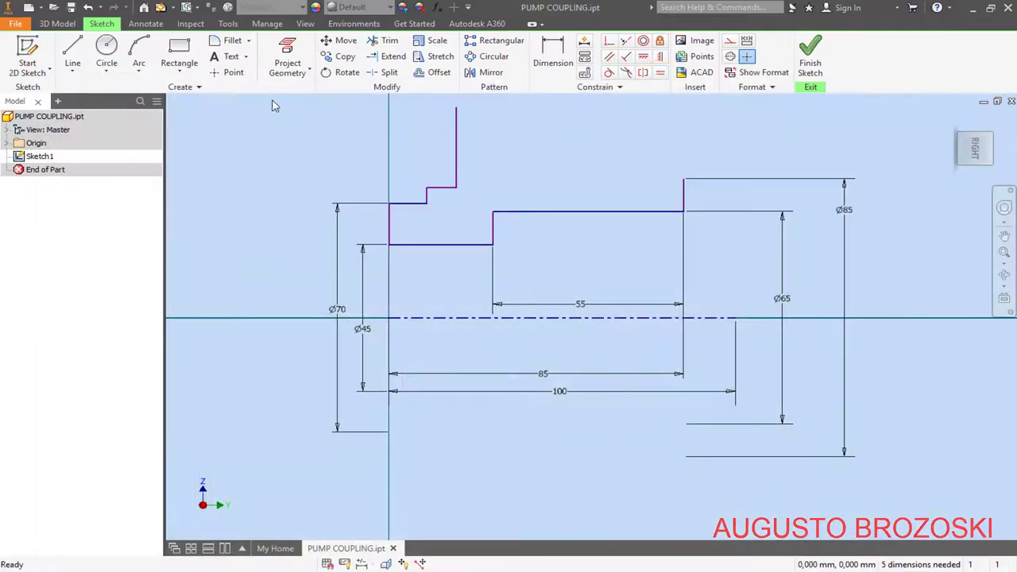
left_click(556, 63)
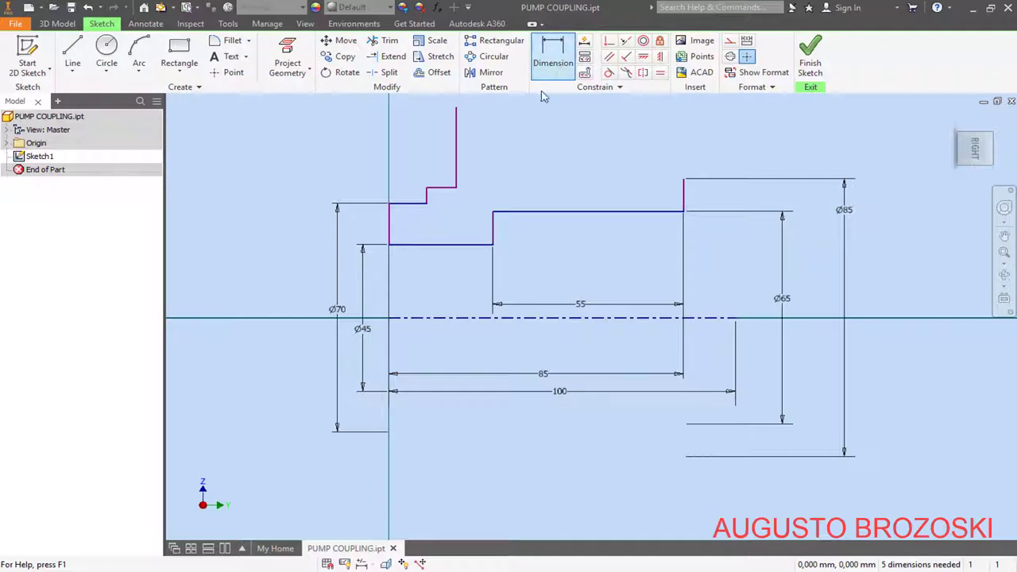
left_click(421, 317)
left_click(301, 307)
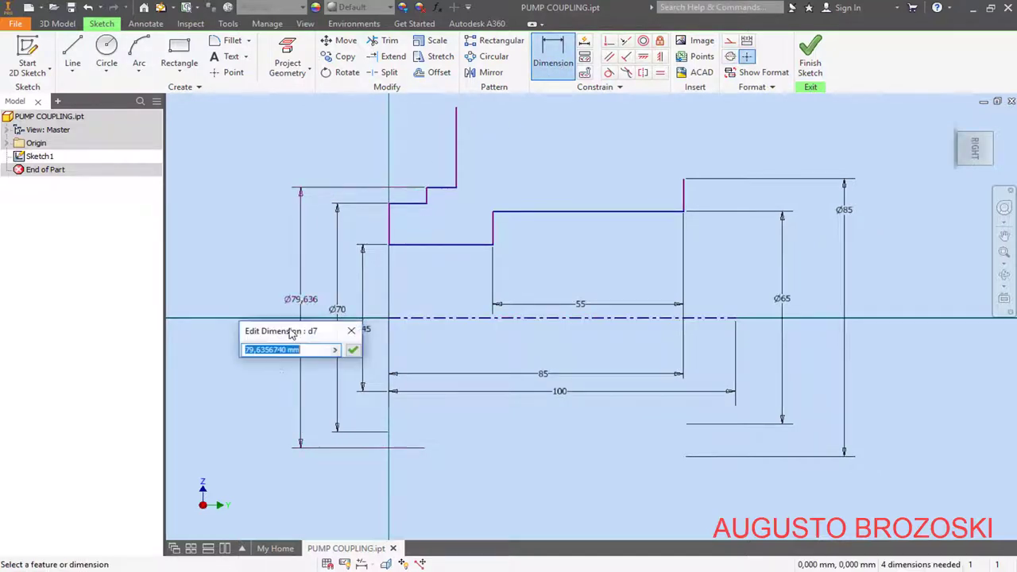
type("7")
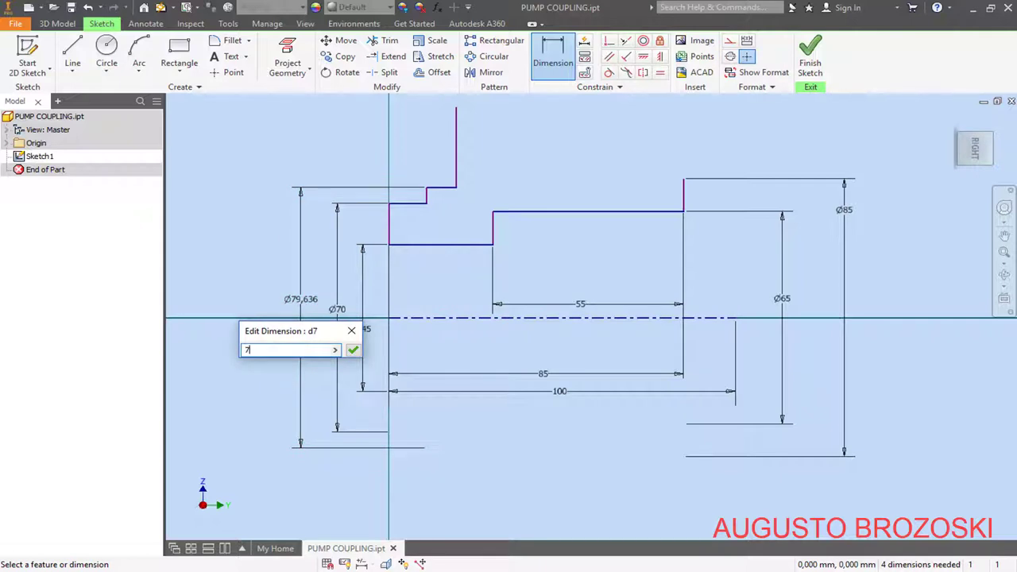
type("5")
key("Return")
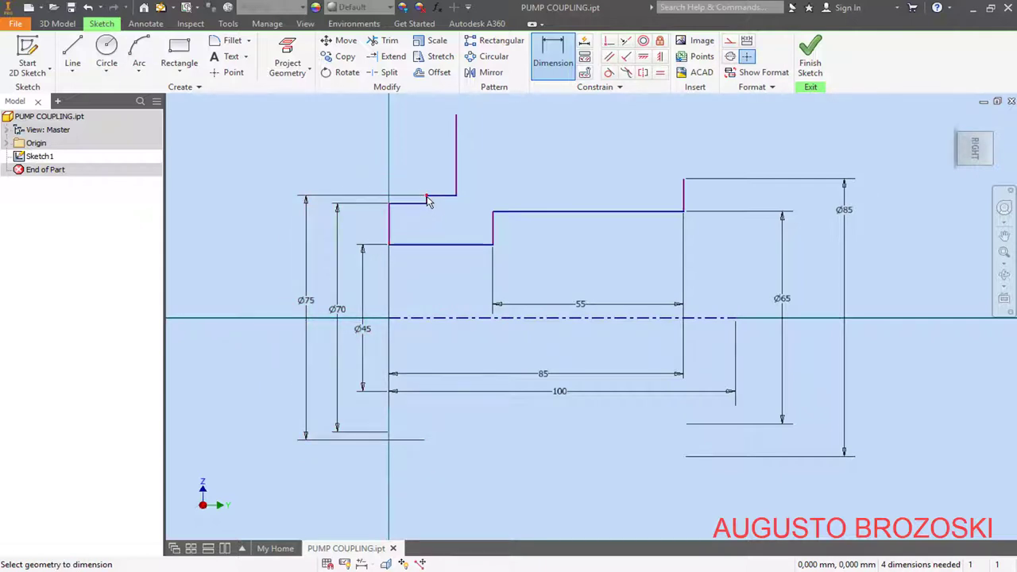
Step: Dimension the horizontal distance from the profile's starting vertical line to the short step and set it to 15 mm
left_click(390, 213)
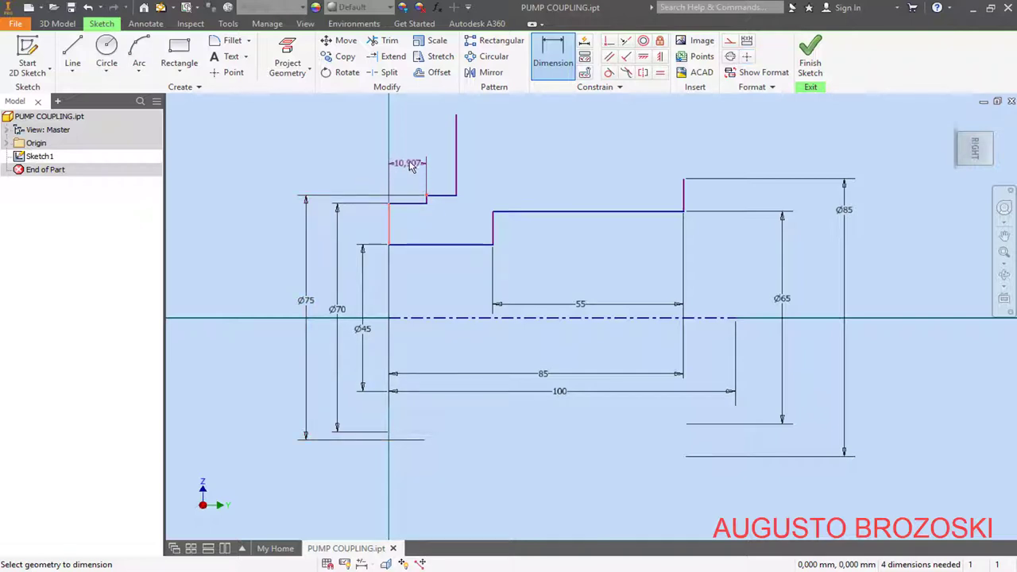
left_click(409, 159)
type("1")
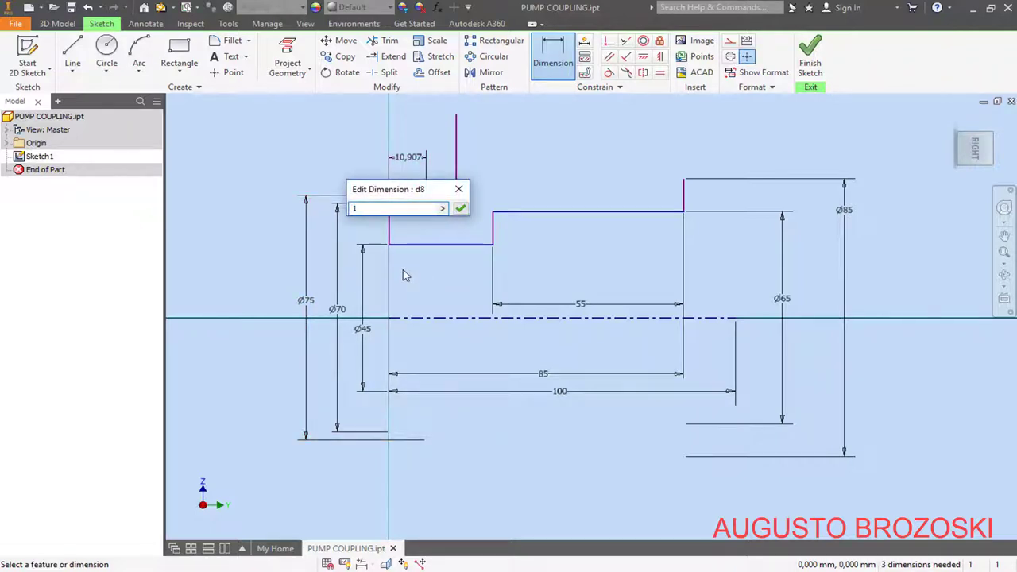
type("5")
key("Return")
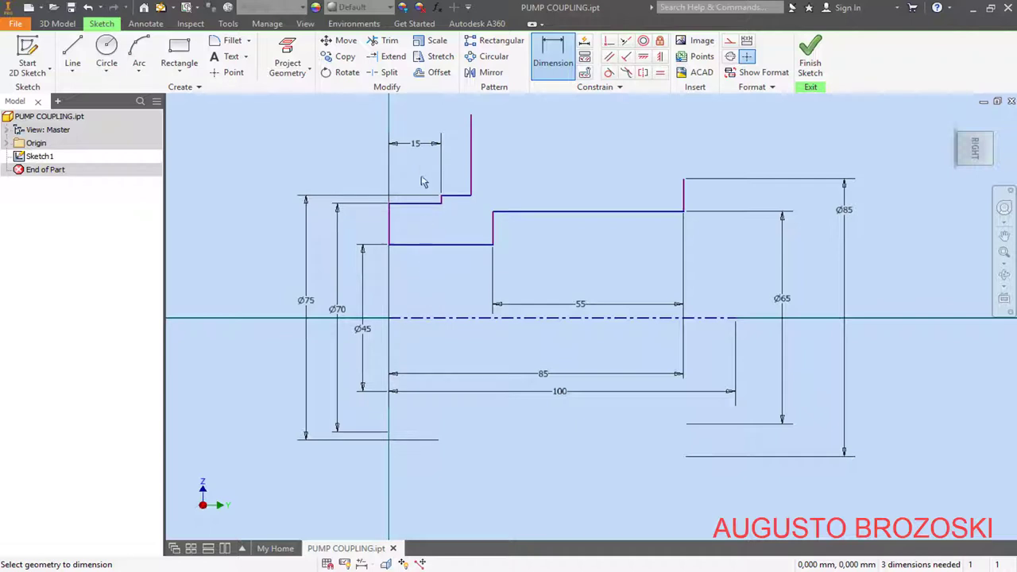
Step: Dimension the distance from the profile's starting vertical line to the tall vertical line and set it to 20 mm
left_click(471, 153)
left_click(389, 216)
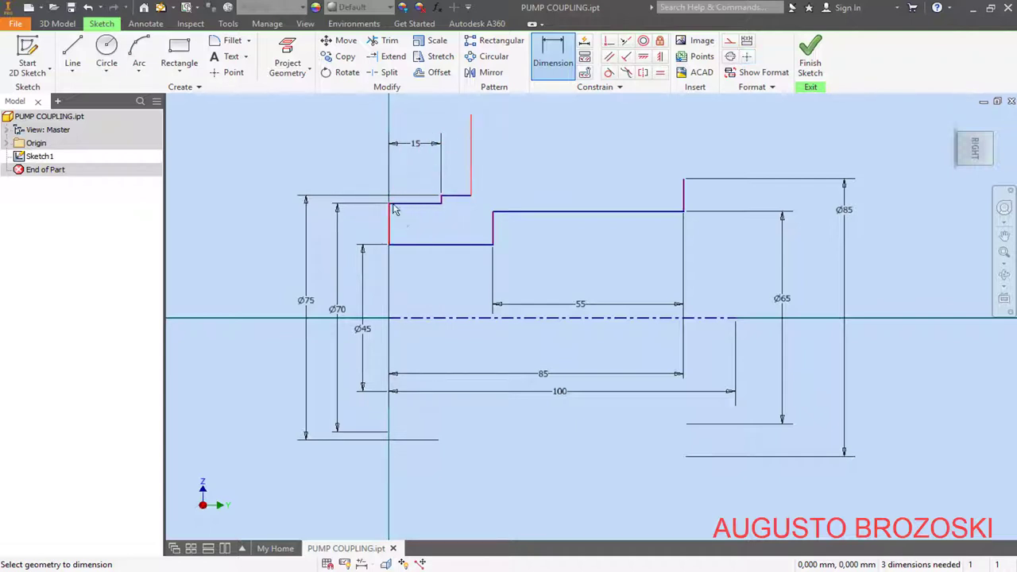
left_click(435, 128)
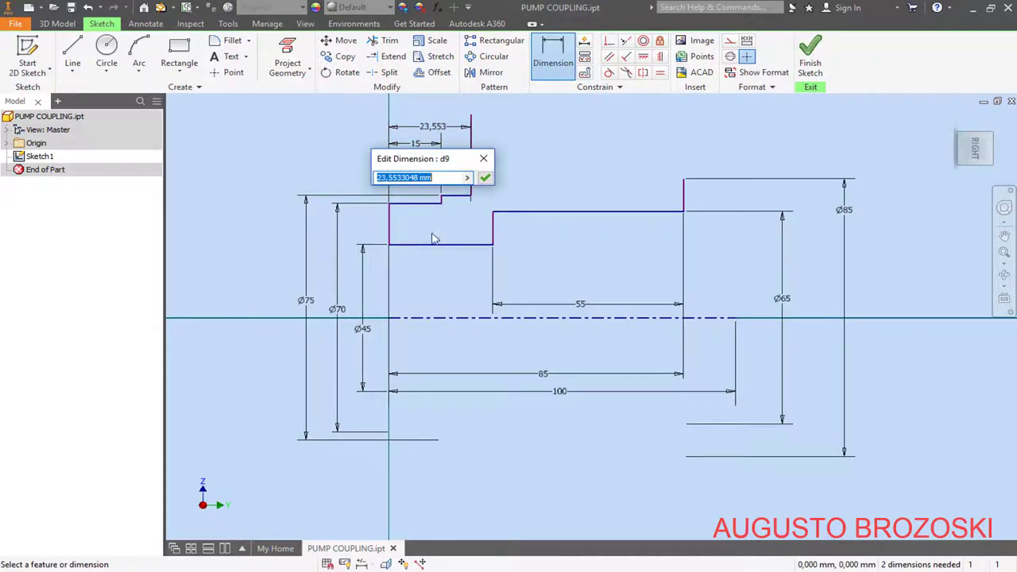
type("20")
key("Return")
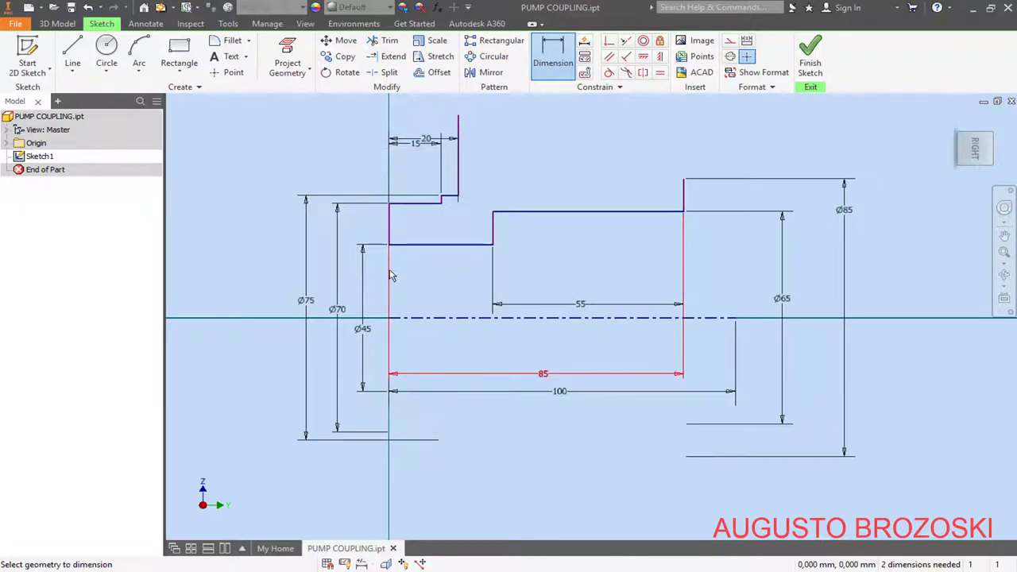
key("Escape")
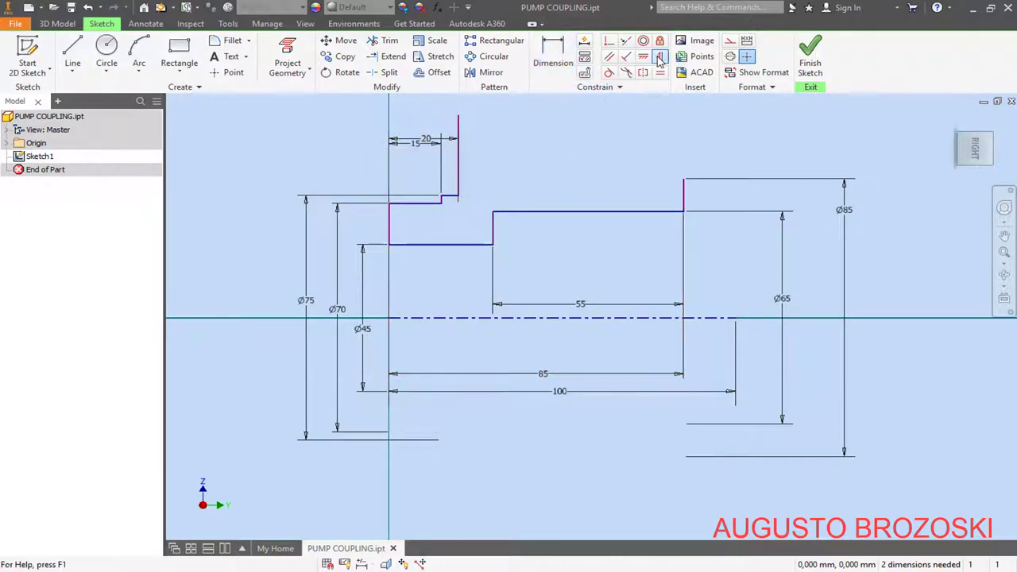
Step: Apply a vertical constraint between the profile's lower starting corner and the centerline's endpoint at the origin
left_click(658, 58)
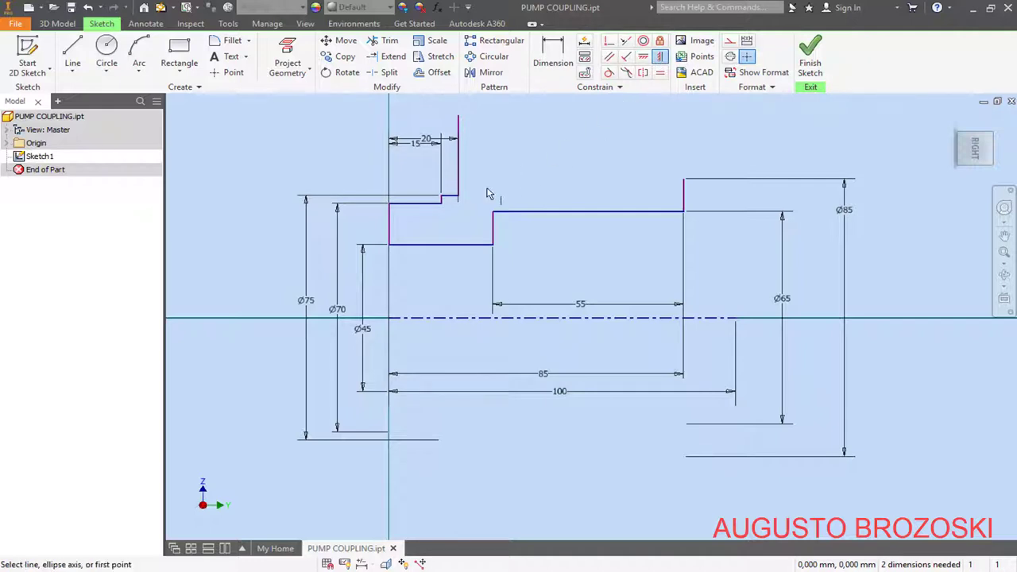
left_click(390, 250)
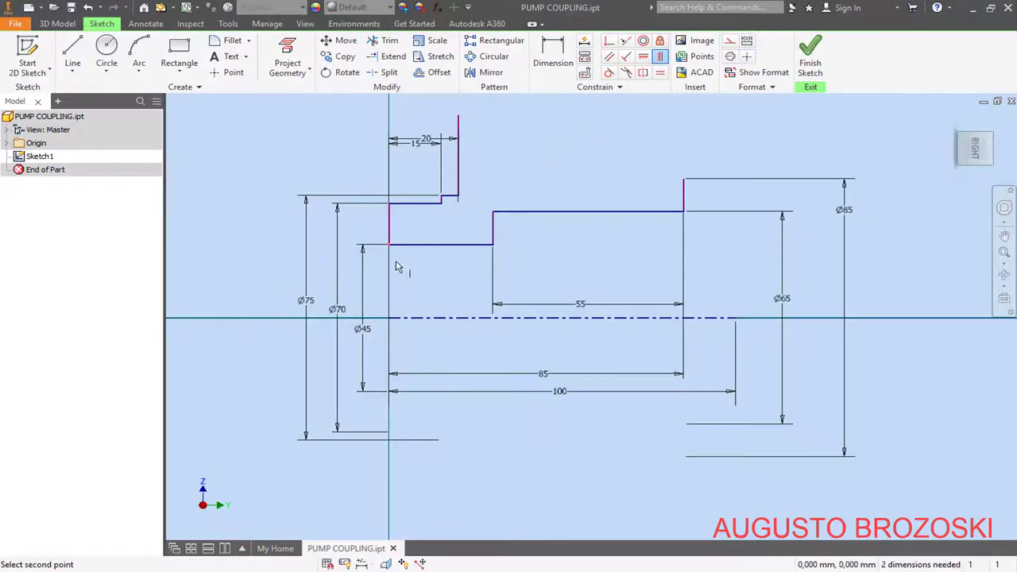
left_click(390, 319)
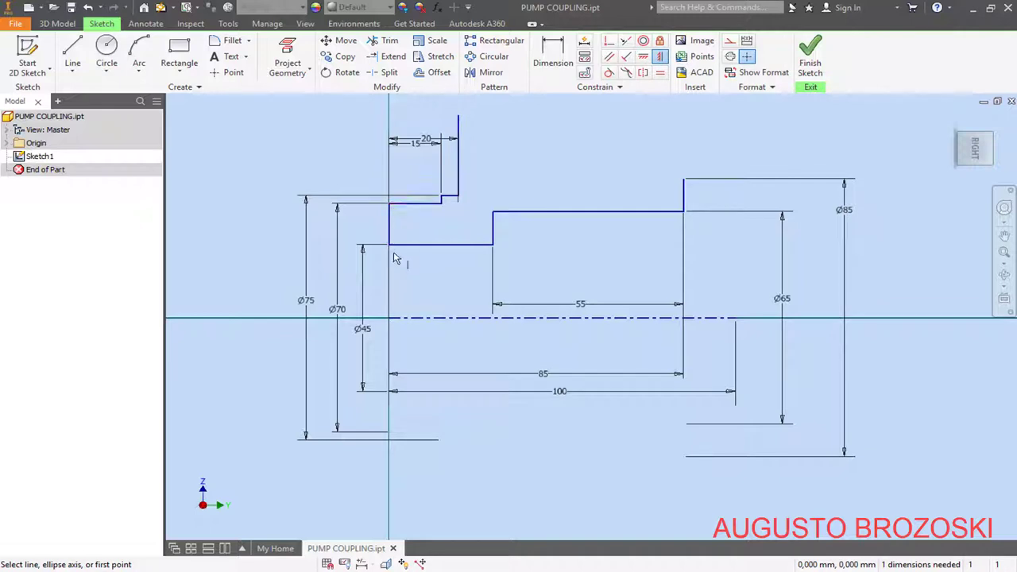
Step: Check Section A-A in the PDF, then sketch the flange outline from the tall line's upper end: slope, then steps about 15 mm and 13 mm wide
scroll(505, 294, "up", 3)
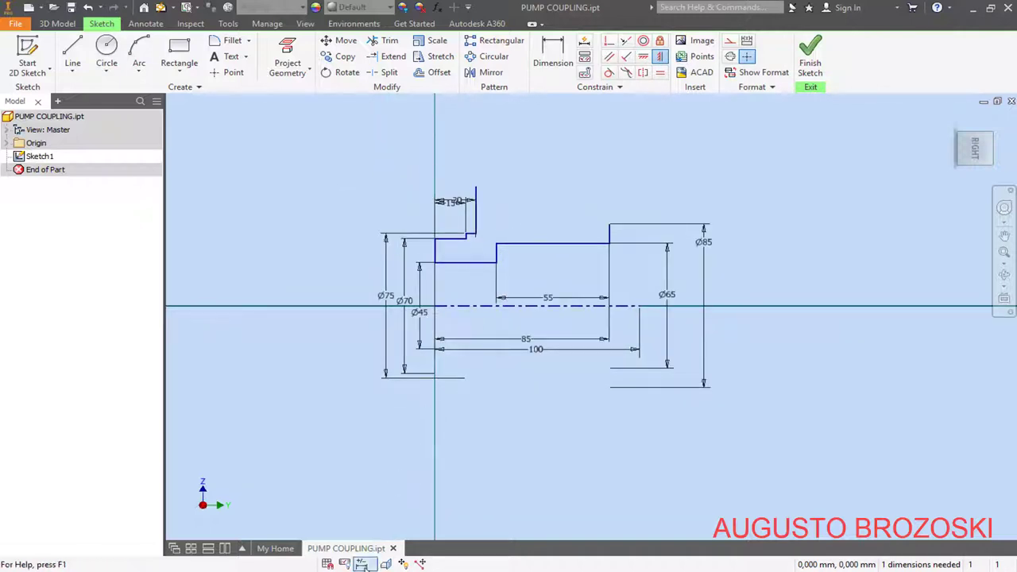
key("alt+Tab")
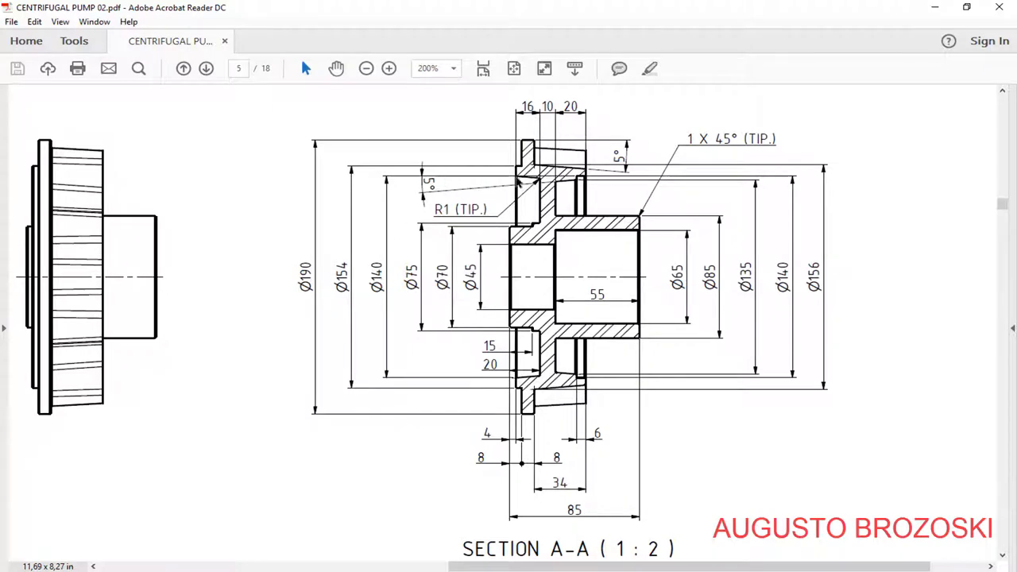
left_click(934, 7)
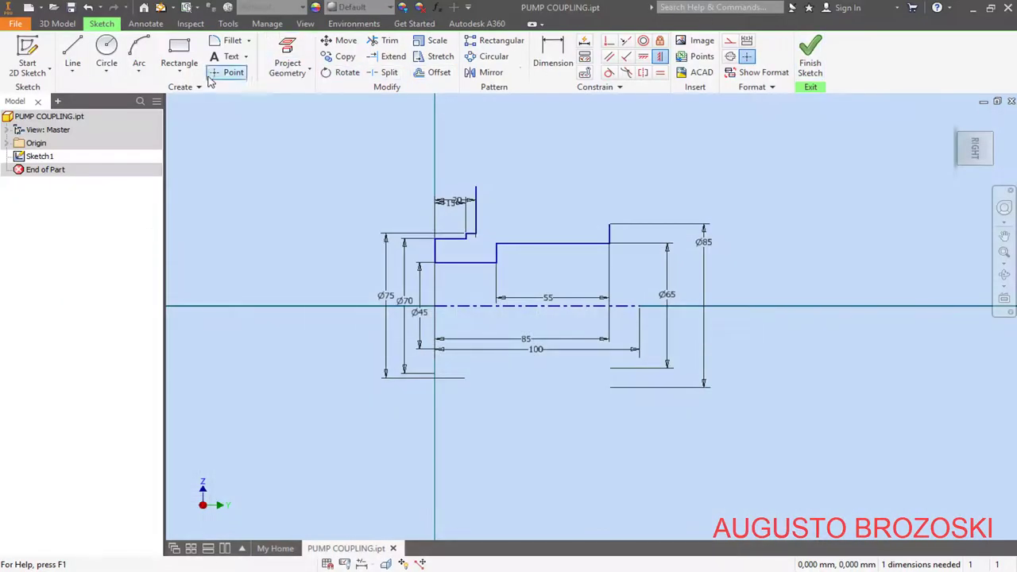
left_click(71, 51)
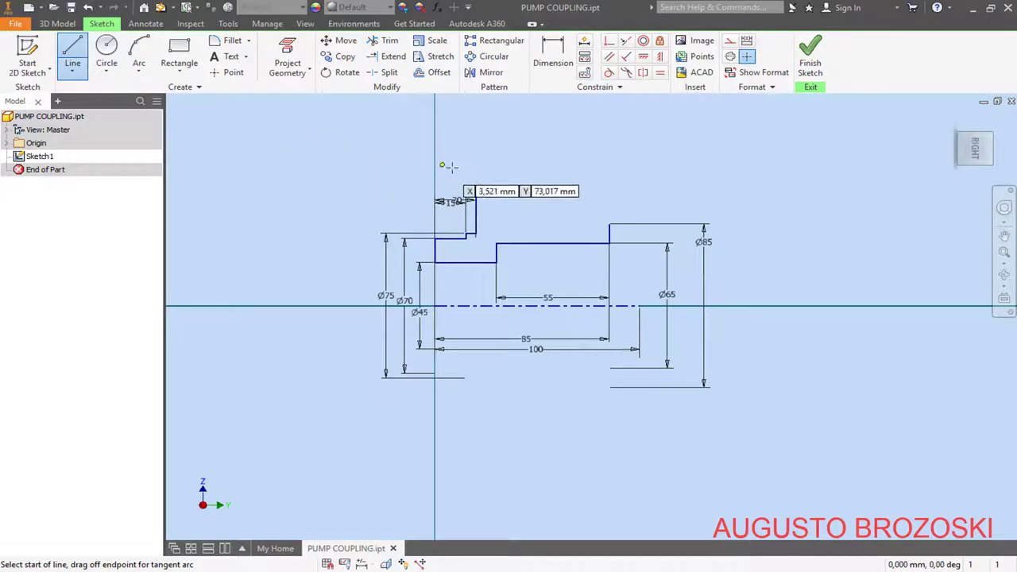
scroll(473, 172, "up", 5)
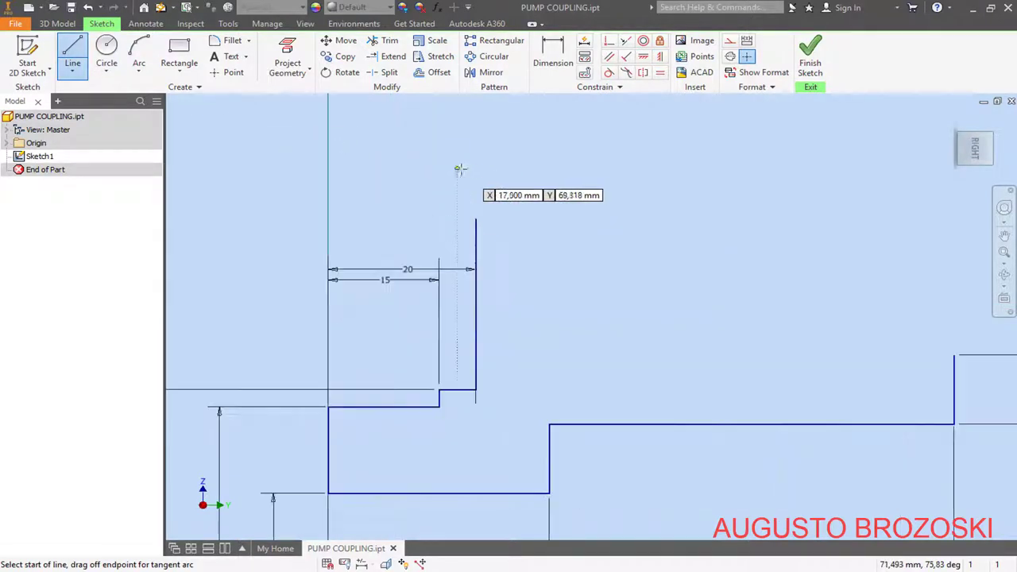
left_click(475, 218)
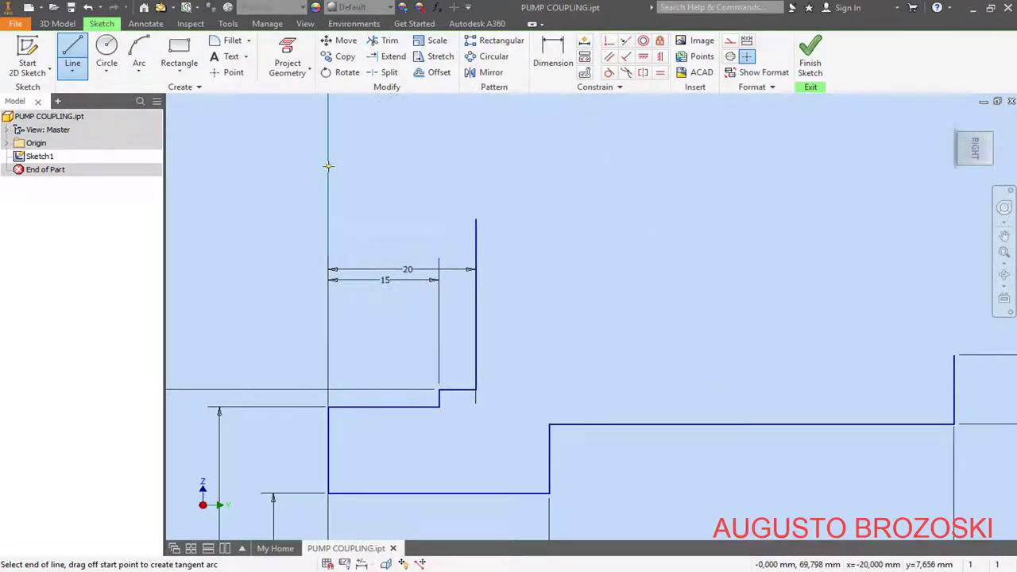
scroll(328, 166, "down", 4)
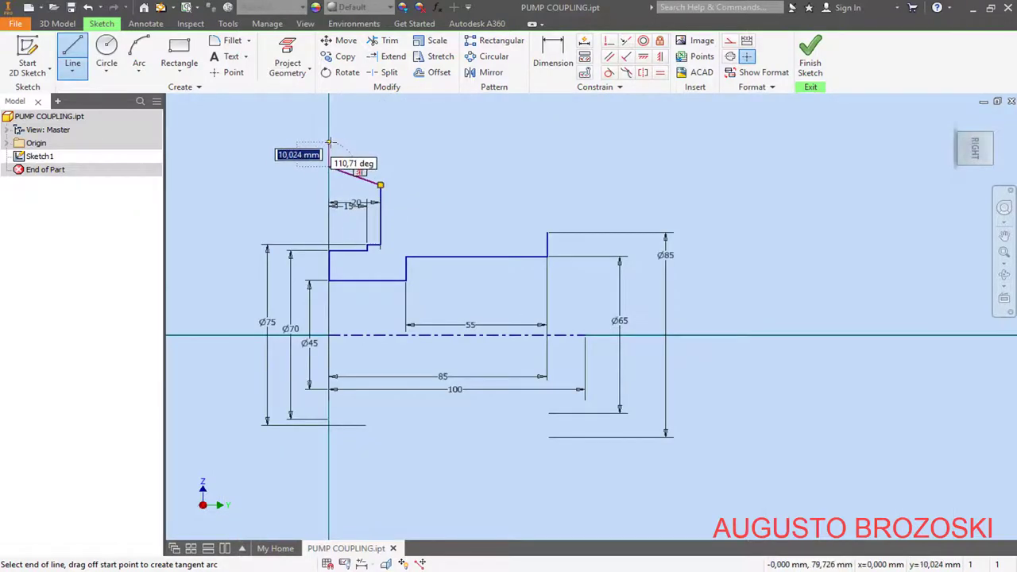
left_click(329, 167)
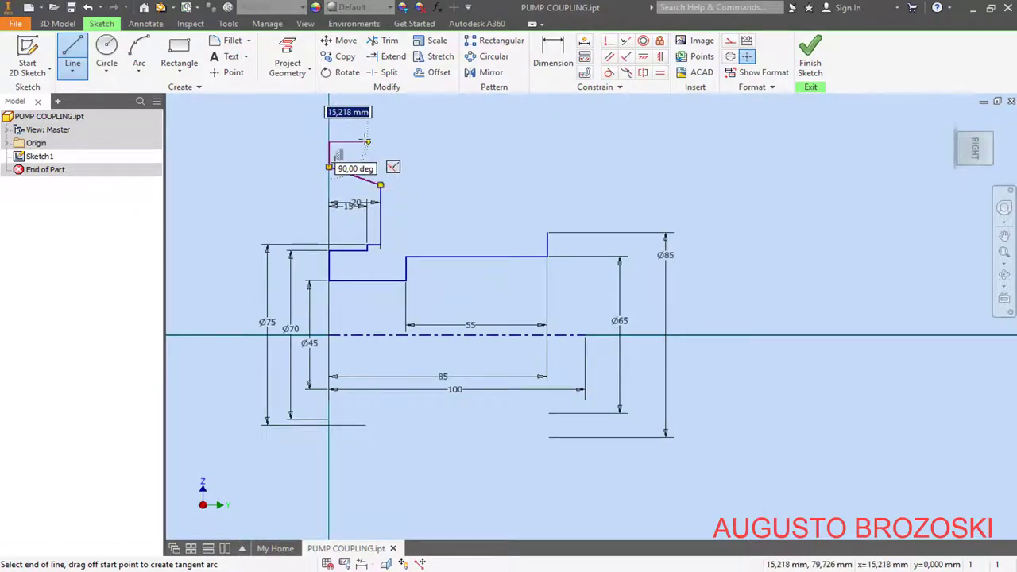
left_click(367, 141)
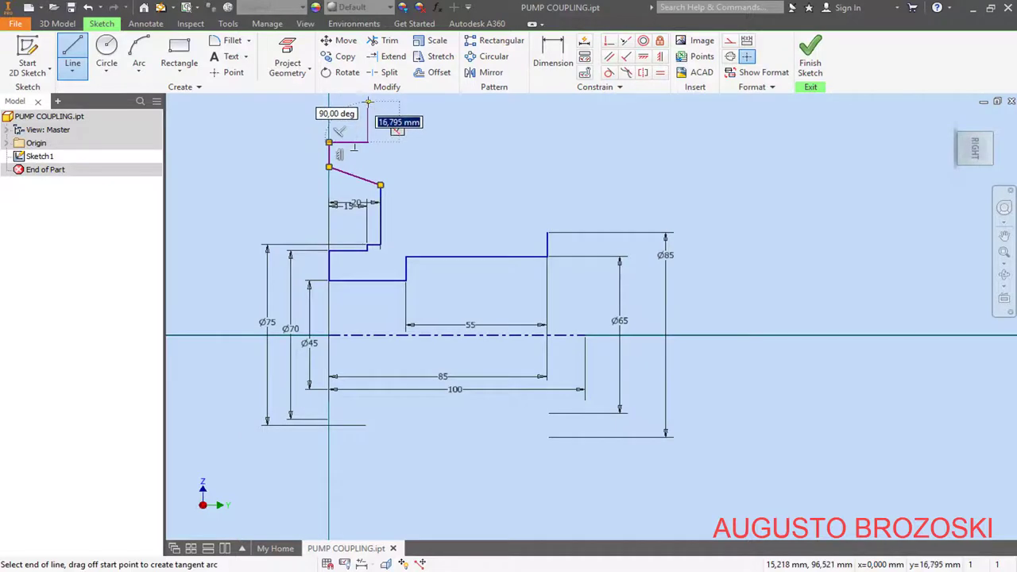
left_click(368, 101)
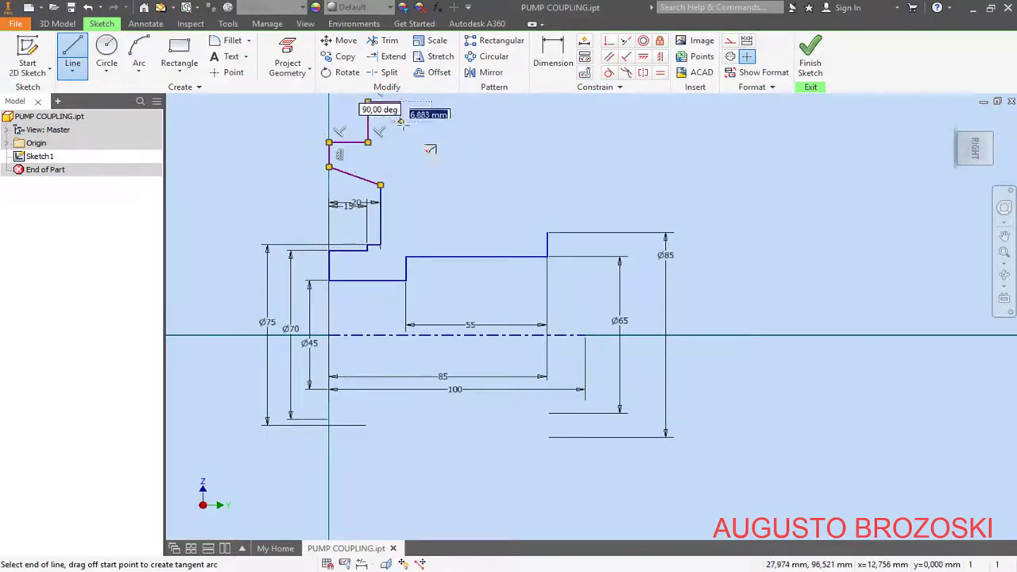
left_click(400, 135)
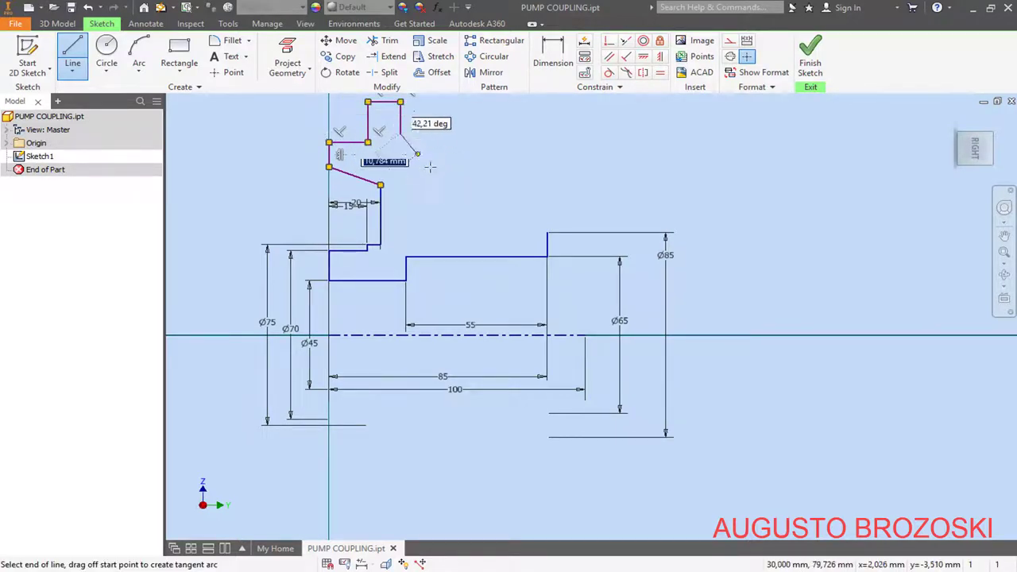
key("Escape")
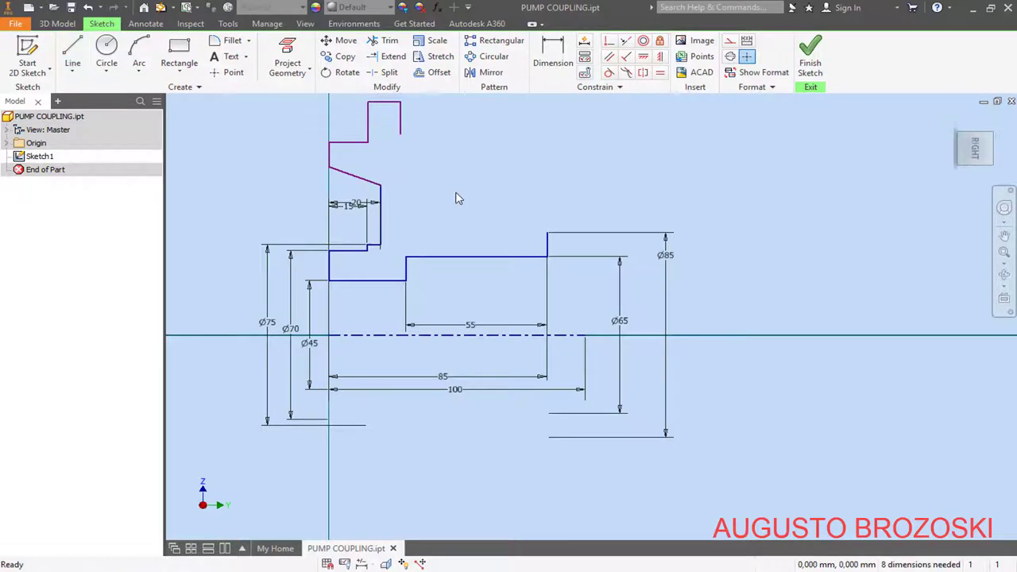
Step: Dimension the outer end of the sloped line as a diameter about the centerline, set to 140 mm
left_click(551, 61)
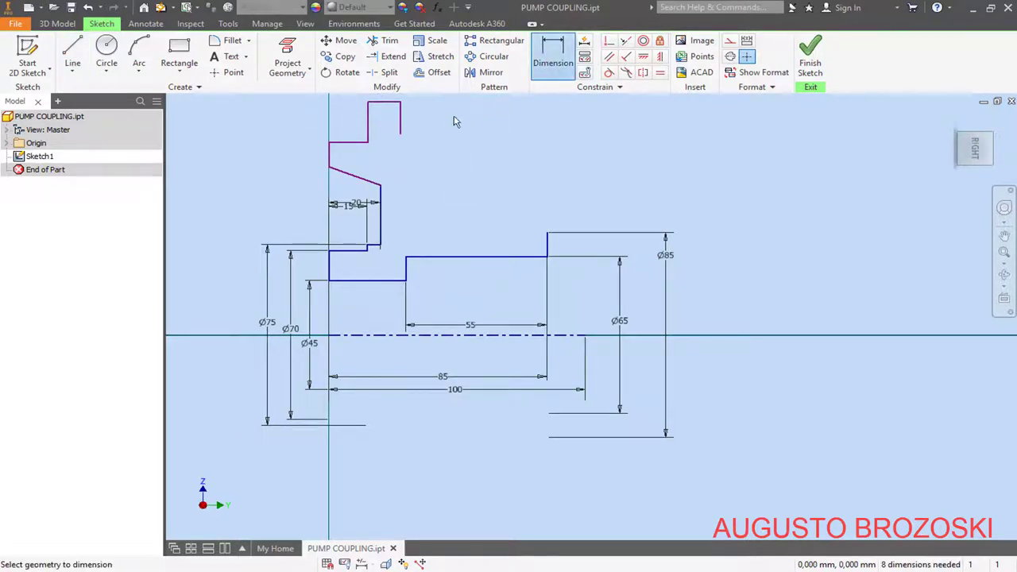
left_click(331, 169)
left_click(341, 335)
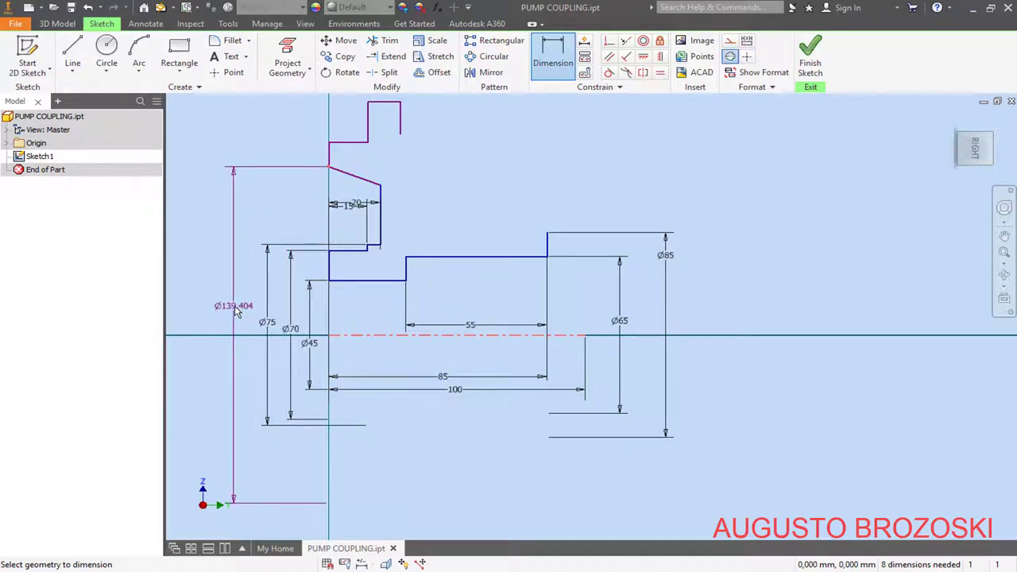
left_click(235, 311)
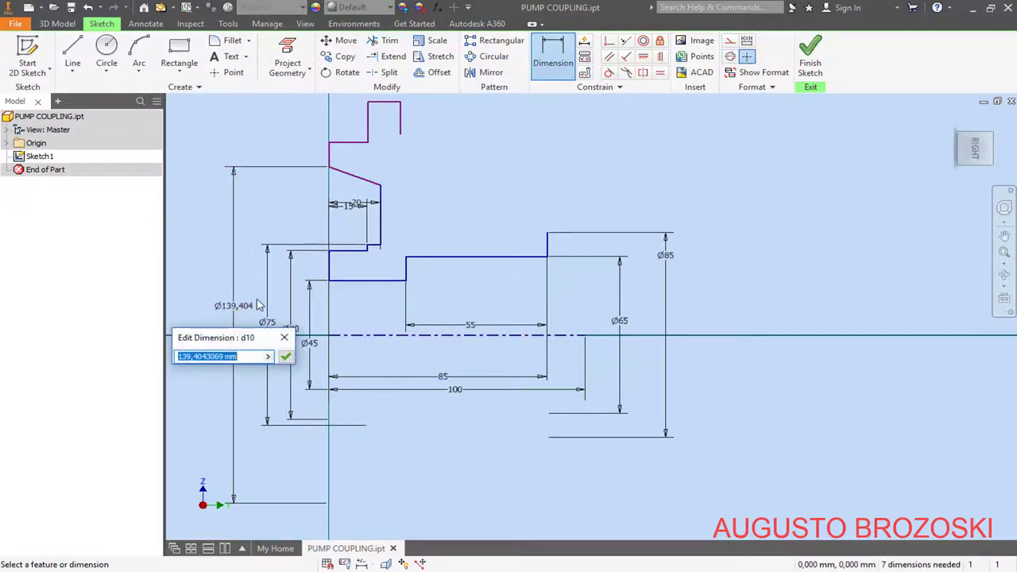
type("1")
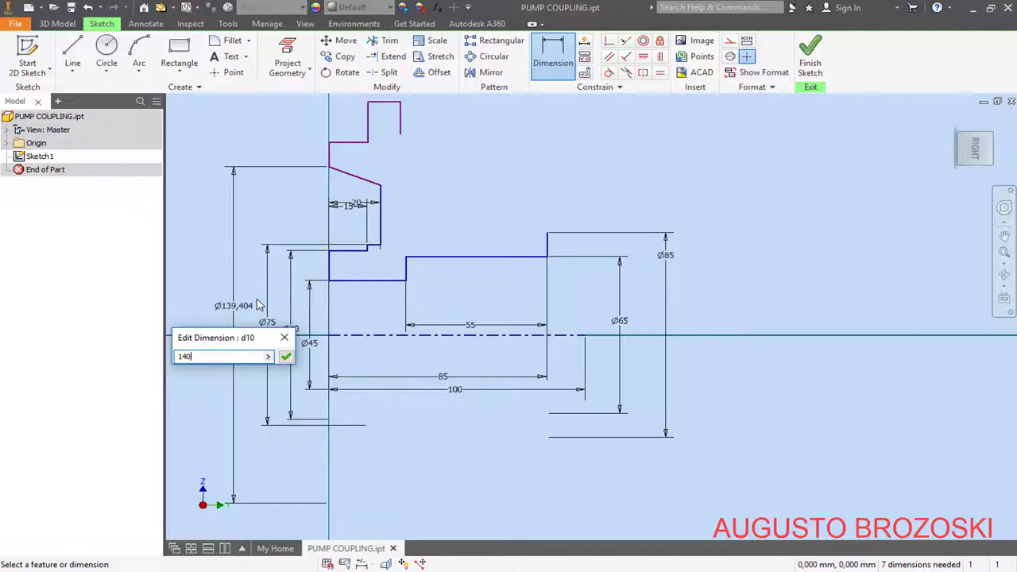
type("40")
key("Return")
Step: Dimension the angle between the sloped line and the horizontal line above it, and set it to 5 degrees
scroll(354, 164, "up", 3)
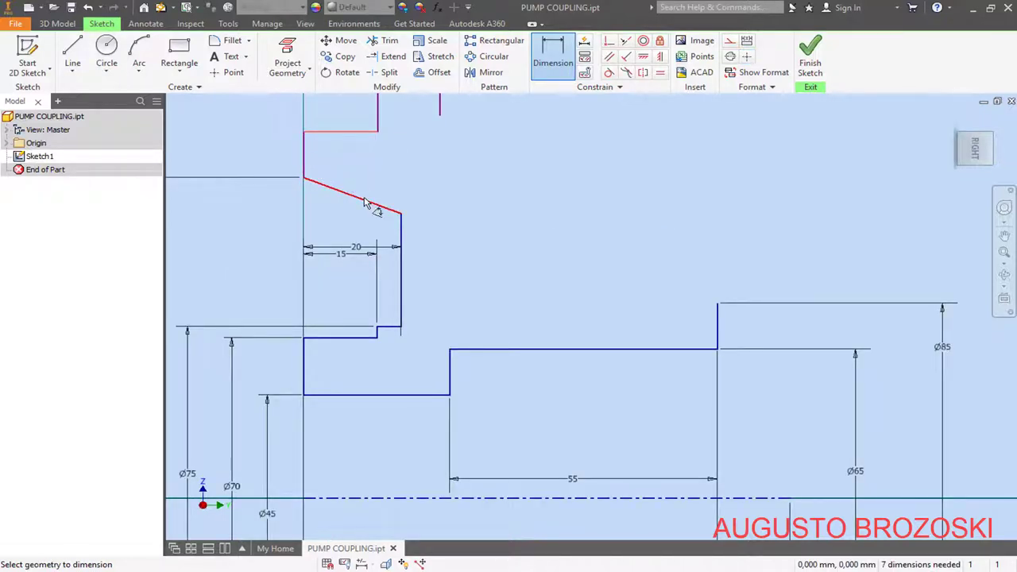
left_click(365, 203)
left_click(439, 108)
left_click(433, 194)
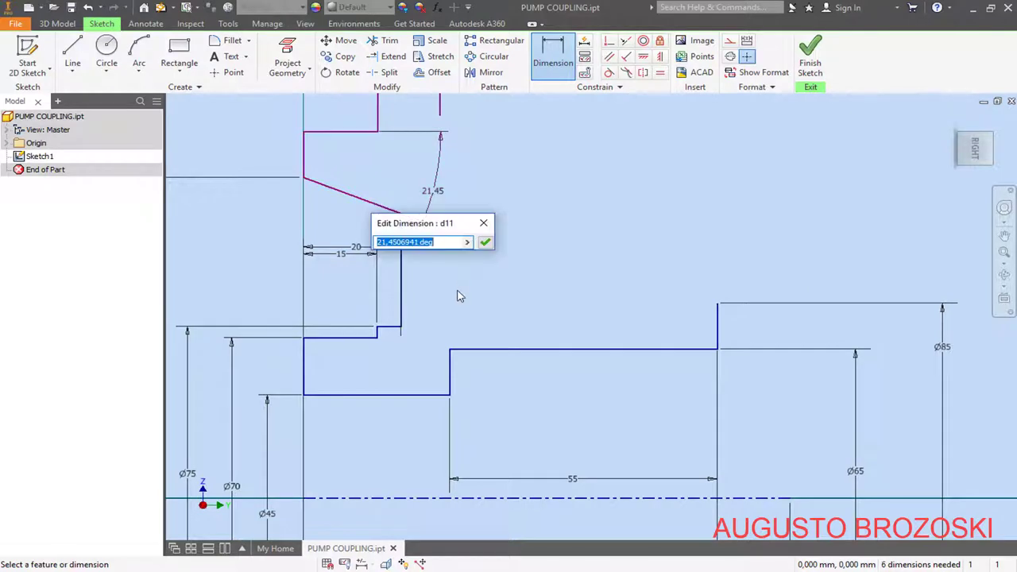
type("5")
key("Return")
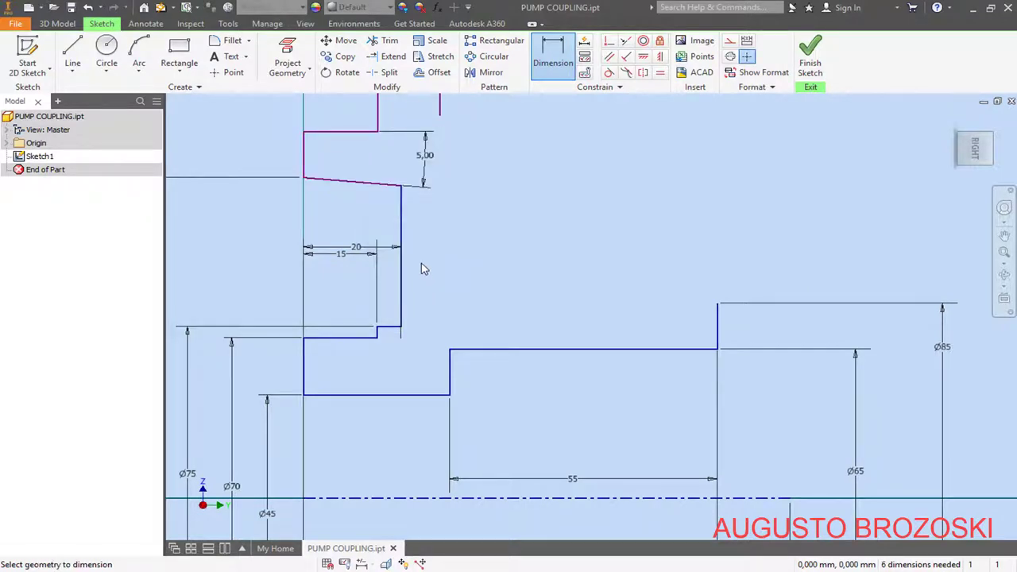
Step: Dimension the horizontal line above the slope as a diameter about the centerline, set to 154 mm
scroll(391, 229, "down", 3)
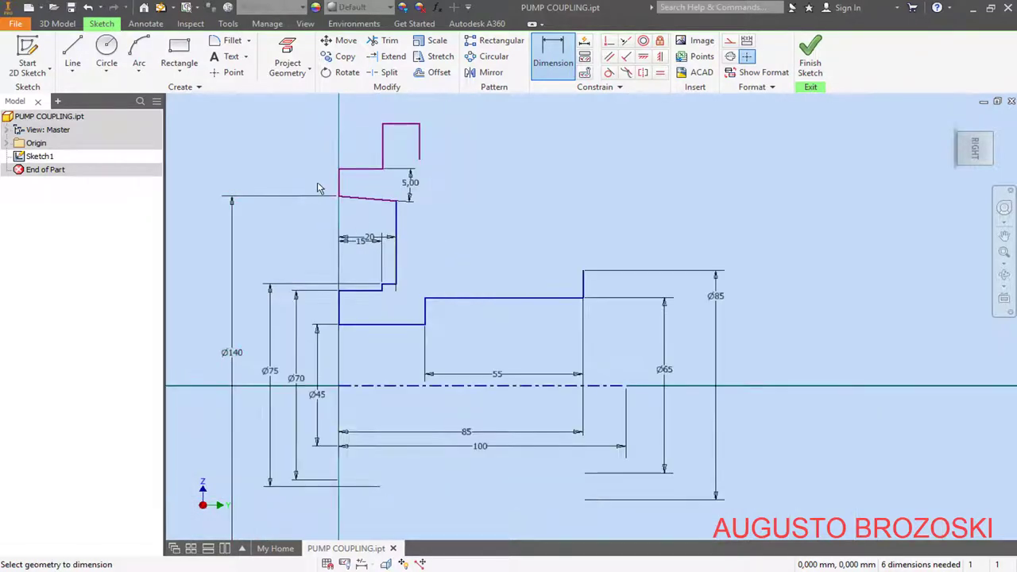
left_click(345, 177)
left_click(367, 386)
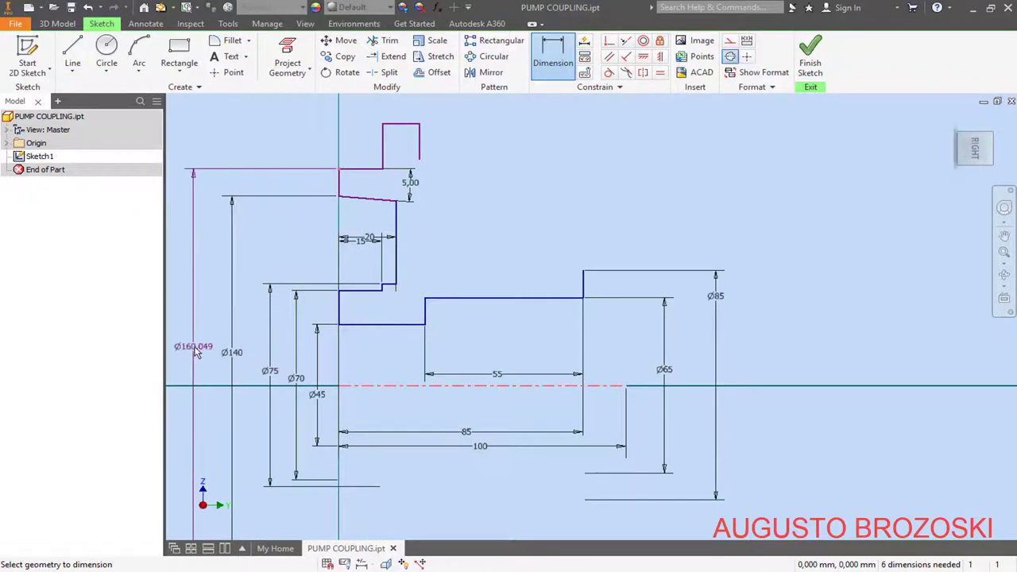
left_click(198, 354)
type("1")
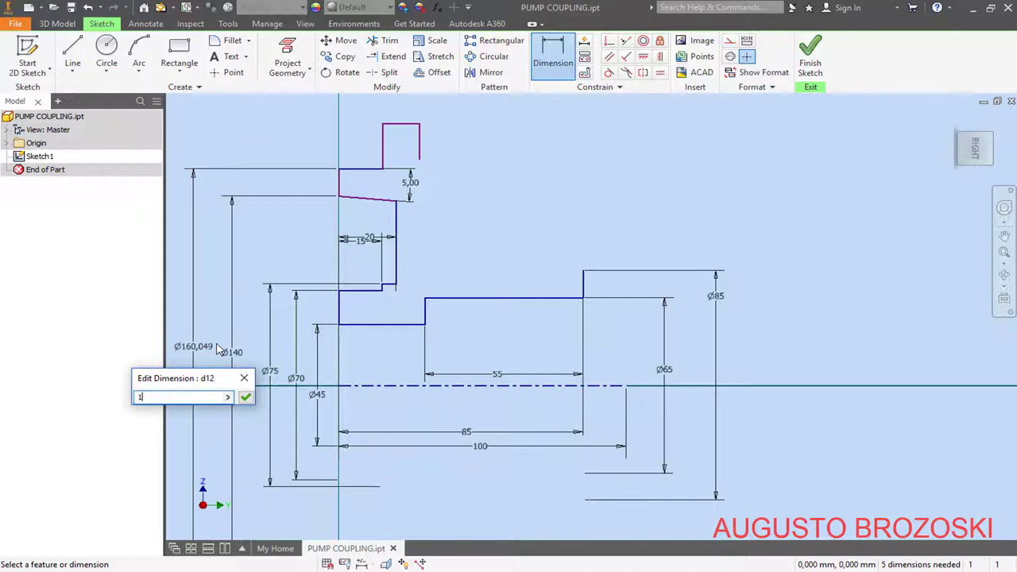
type("54")
key("Return")
key("Escape")
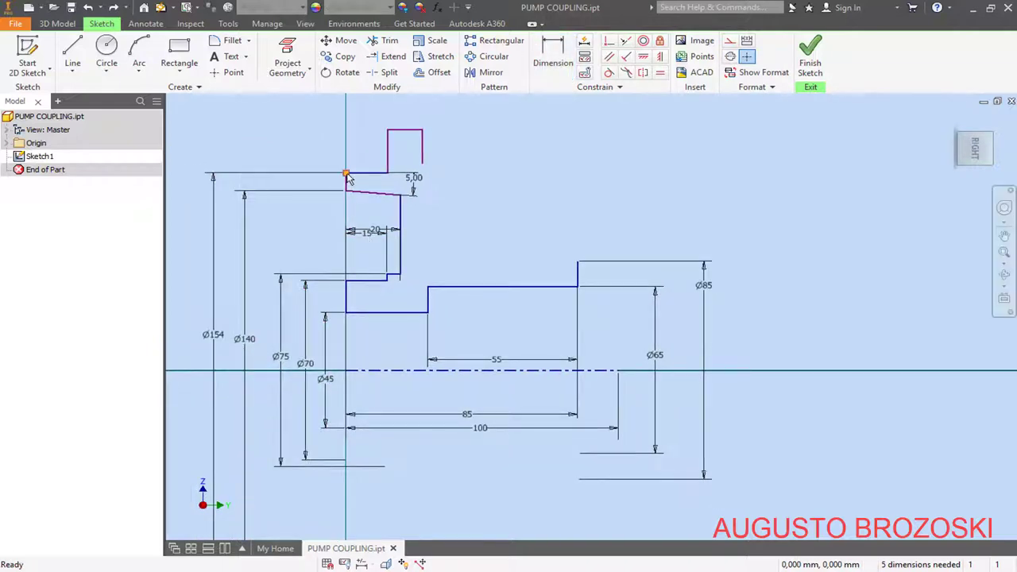
Step: Pull the flange's short vertical edge inward off the vertical axis and, checking the PDF, dimension its distance from the hub's starting corner as 4 mm
left_click_drag(347, 178, 369, 158)
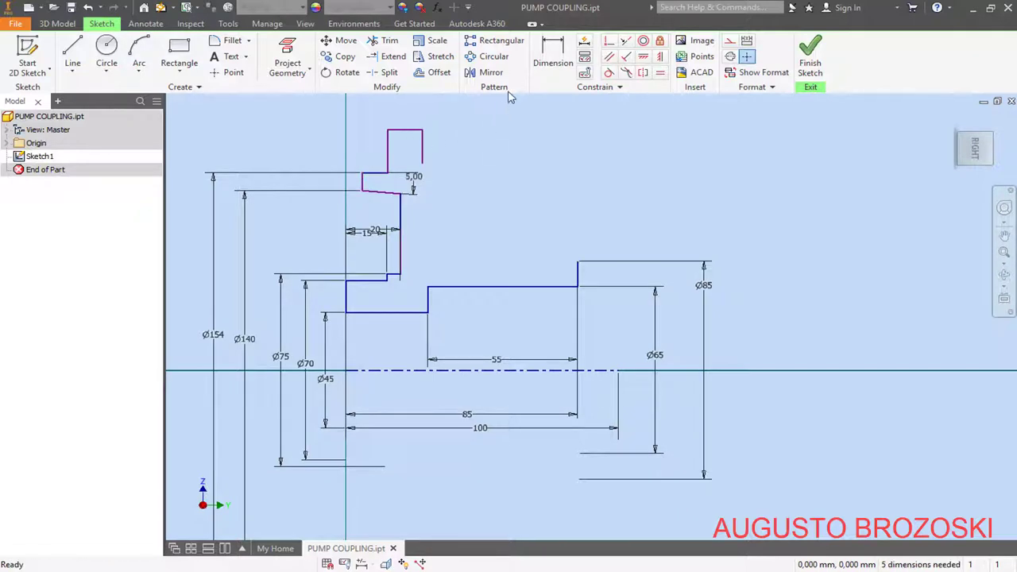
left_click(552, 56)
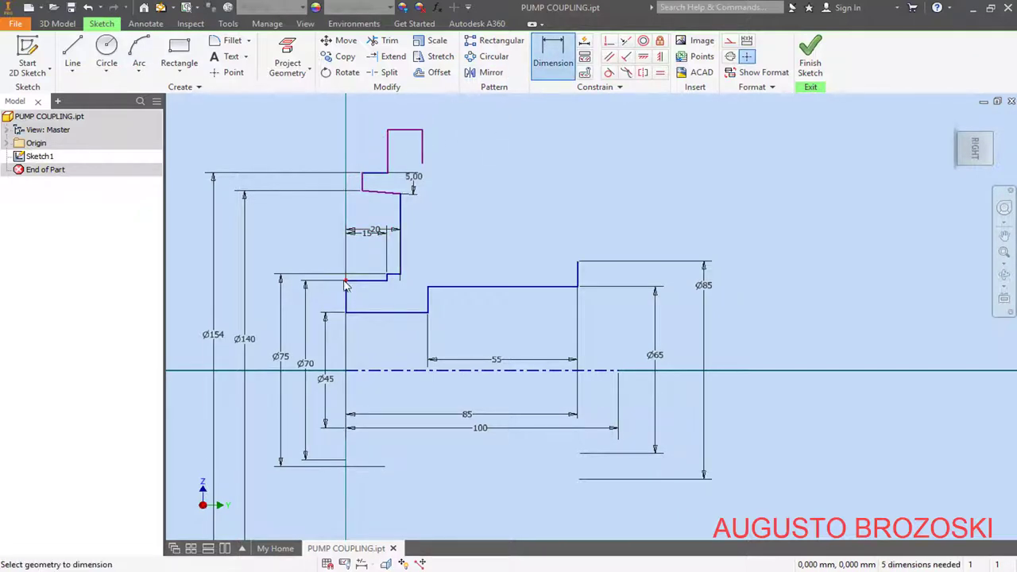
scroll(361, 179, "down", 3)
left_click(361, 178)
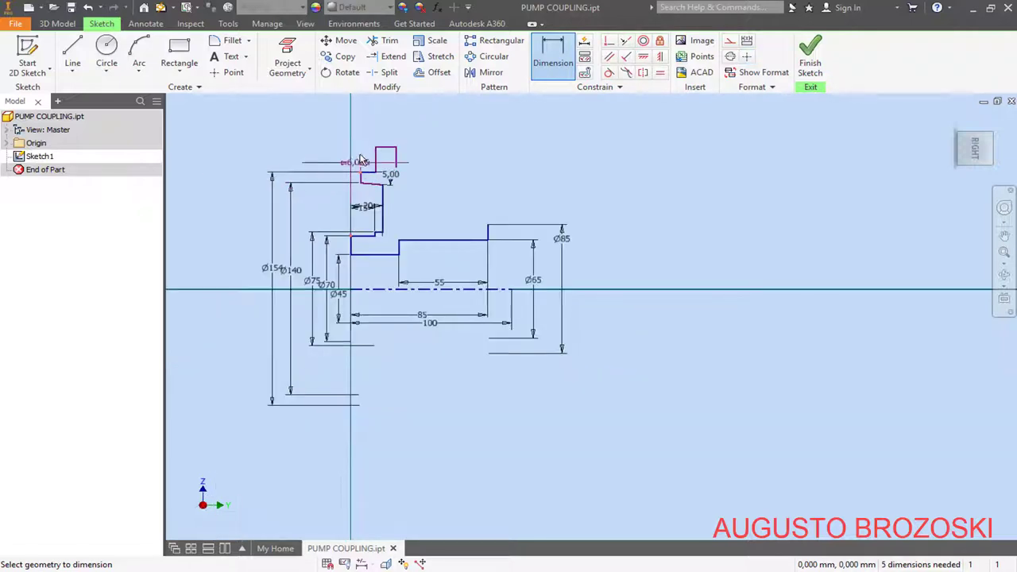
left_click(355, 119)
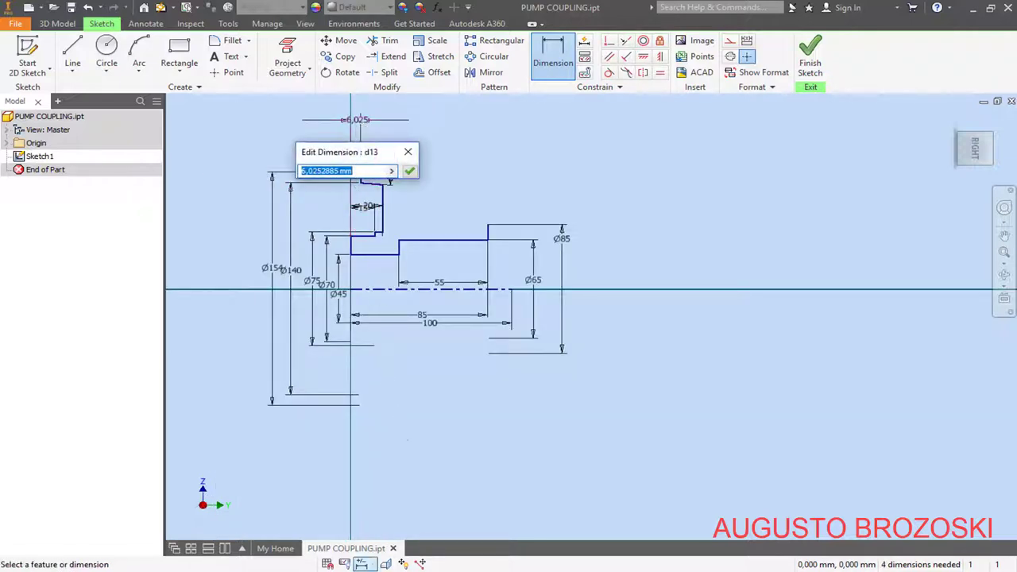
key("alt+Tab")
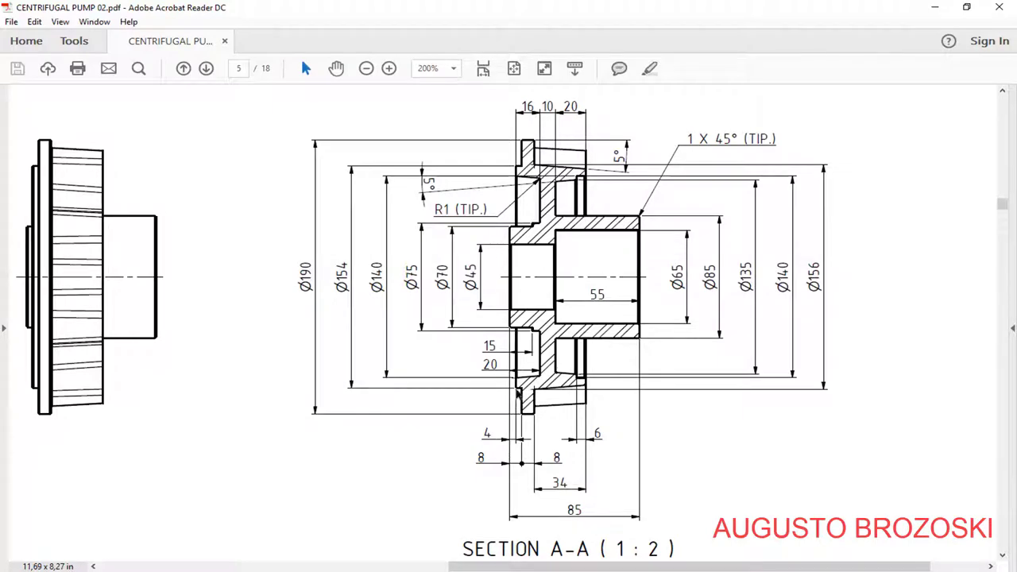
left_click(933, 7)
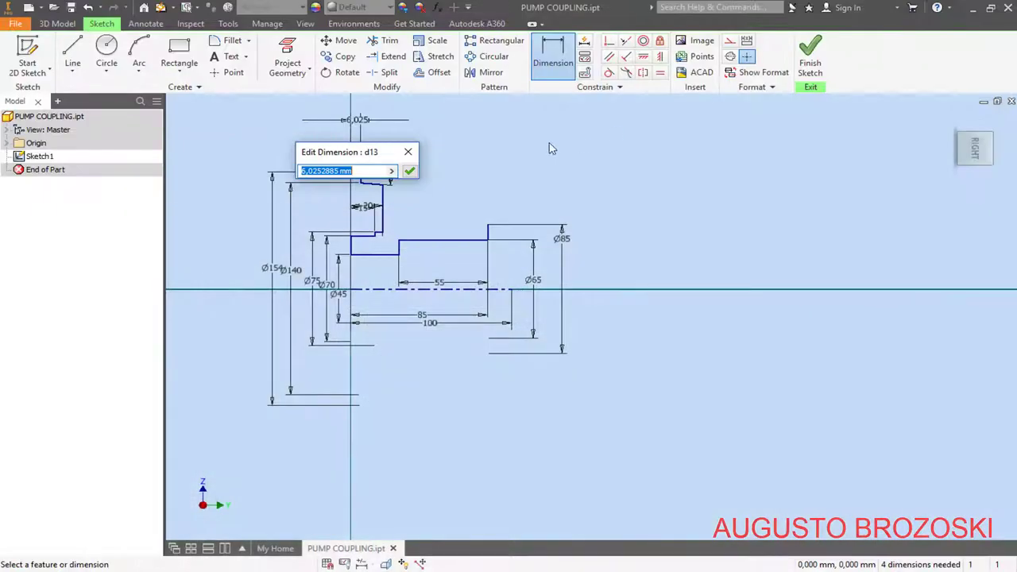
type("4")
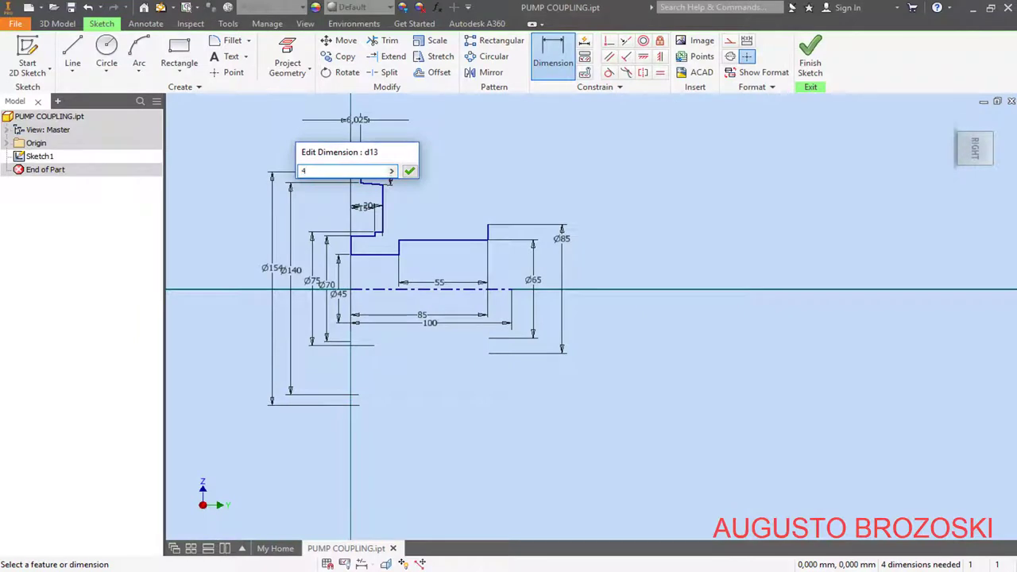
key("Return")
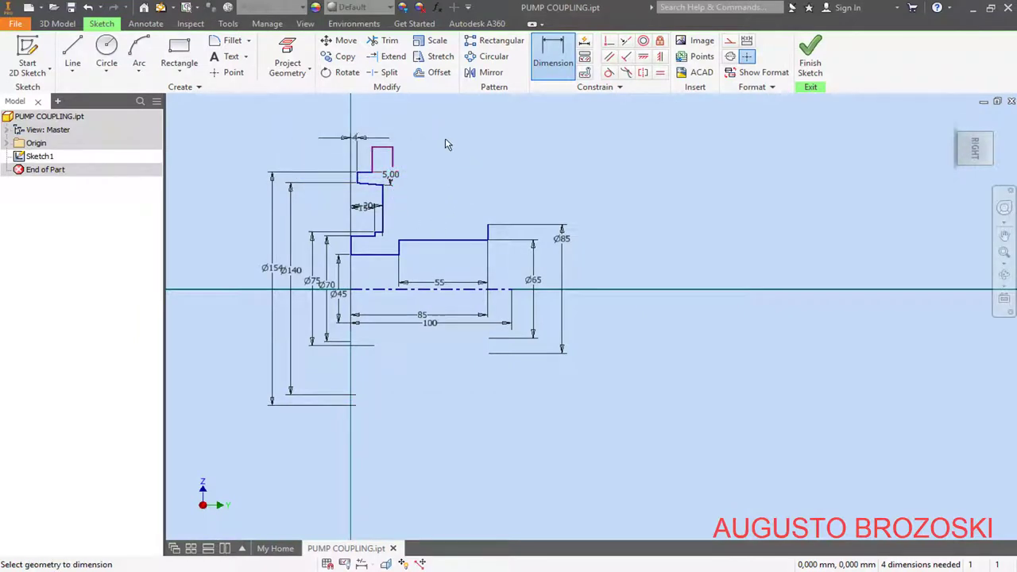
Step: Dimension the horizontal distance from the hub's starting corner to the rim's first vertical line and set it to 8 mm
left_click(373, 151)
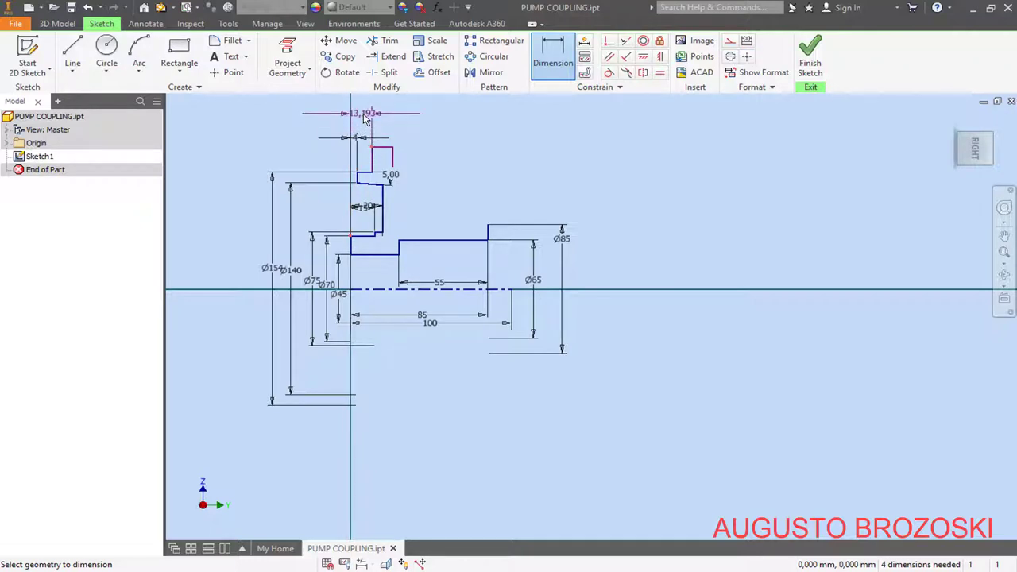
left_click(365, 113)
type("8")
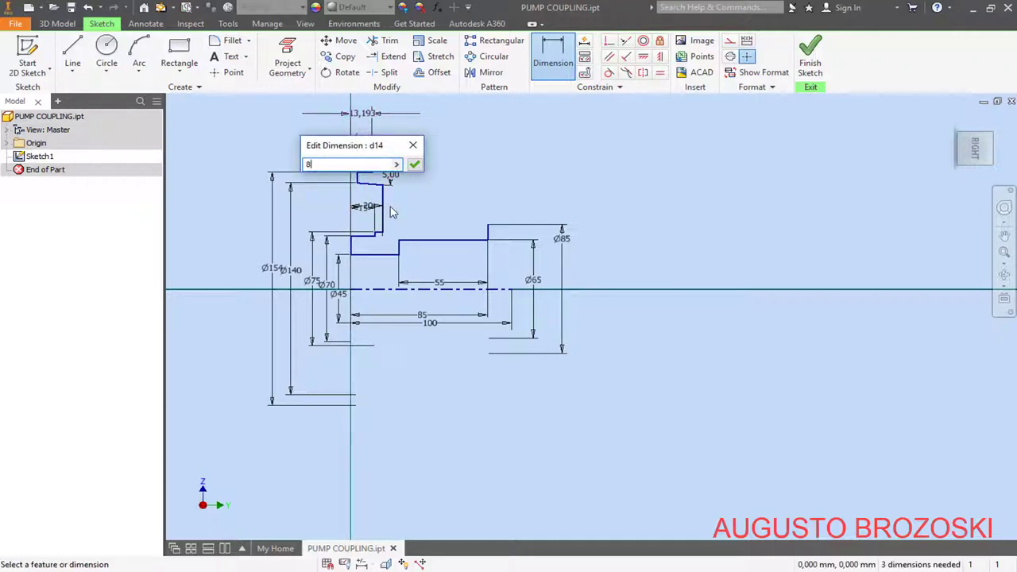
key("Return")
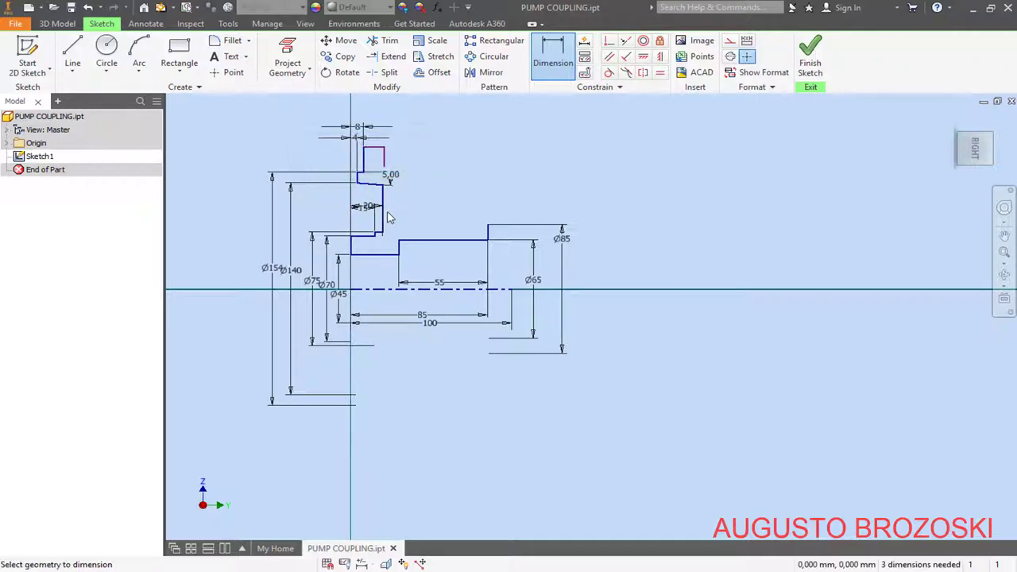
Step: Dimension the horizontal distance between the rim's two vertical lines and, after checking the PDF drawing, set it to 8 mm
left_click(373, 153)
left_click(373, 104)
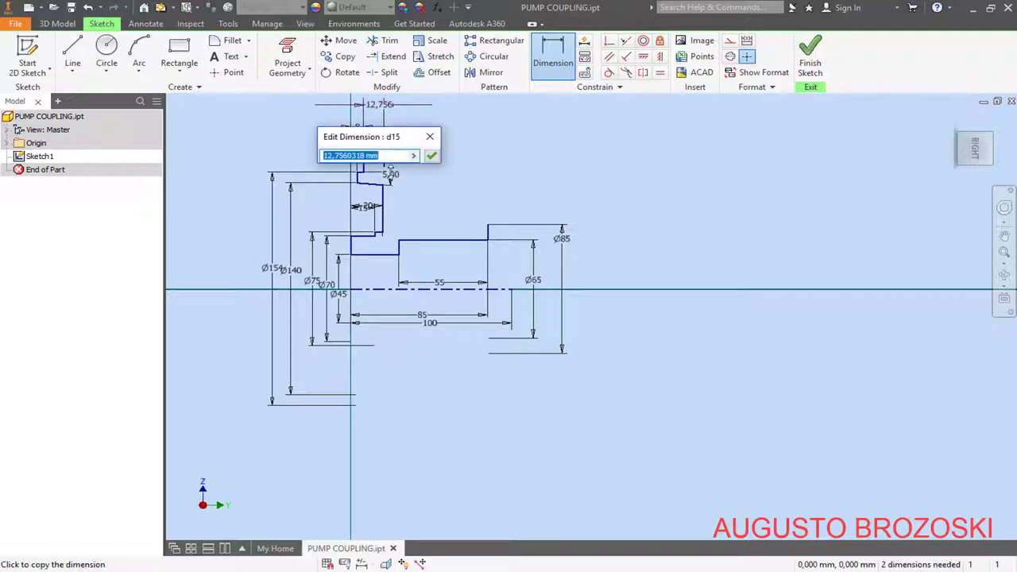
key("alt+Tab")
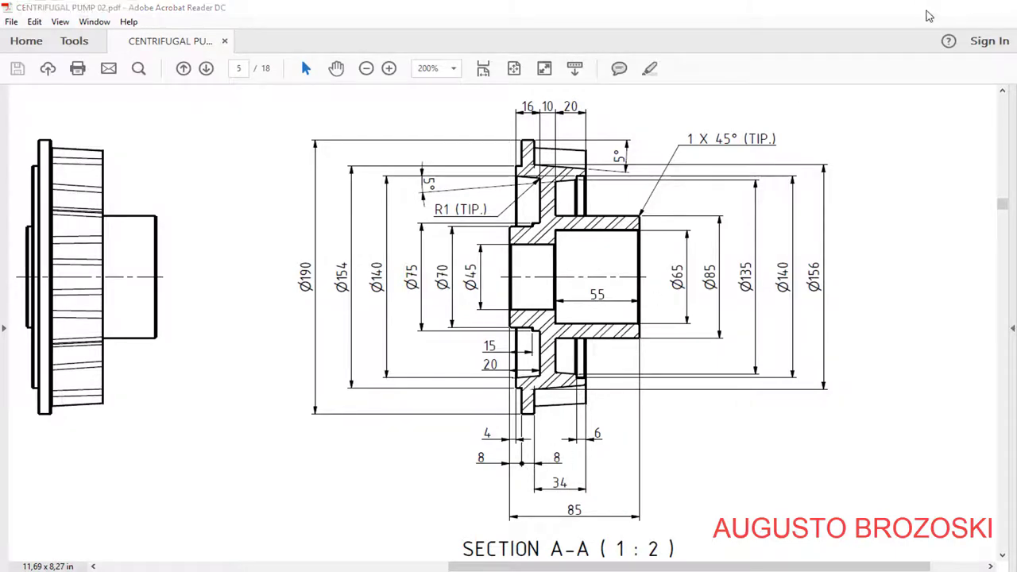
left_click(931, 9)
type("8")
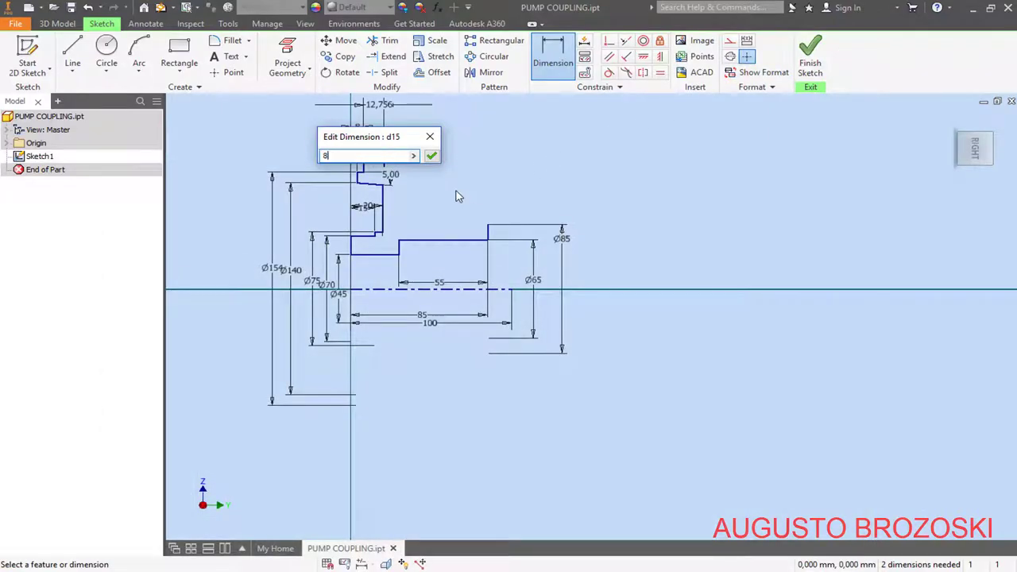
key("Return")
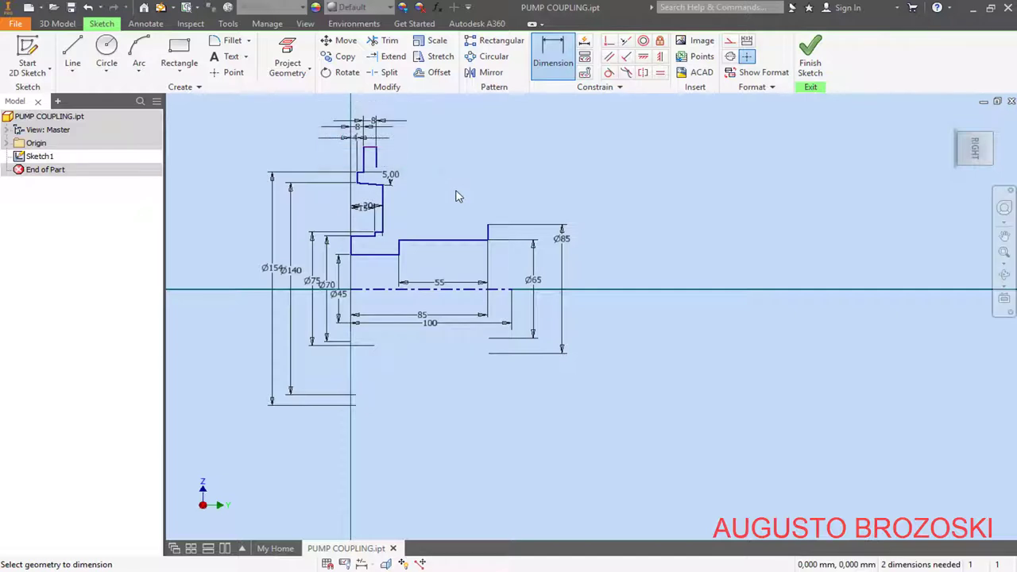
Step: Dimension the rim's top edge as a diameter about the centerline and, checking the PDF drawing, set it to 190 mm
left_click(367, 154)
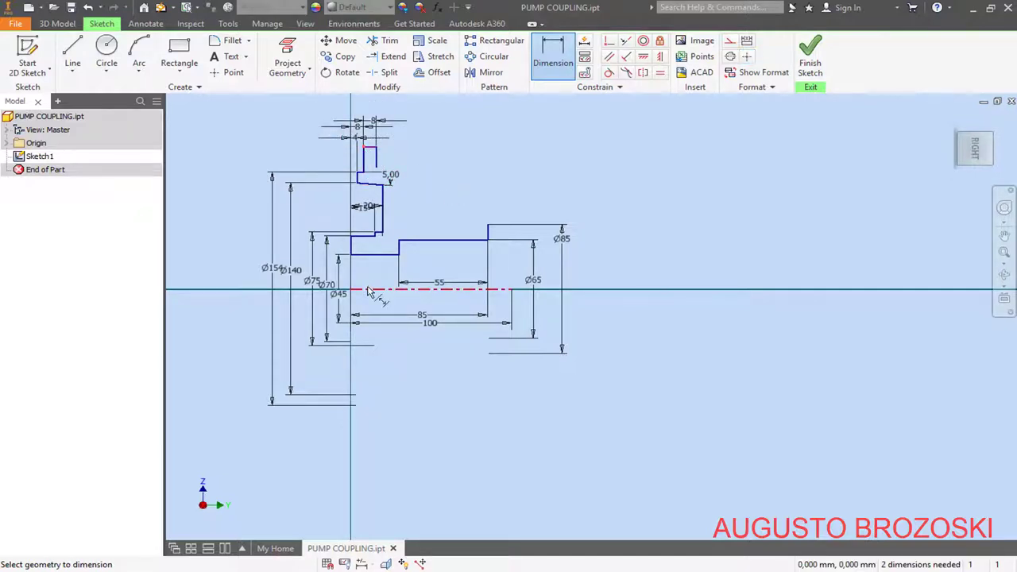
left_click(341, 290)
left_click(239, 282)
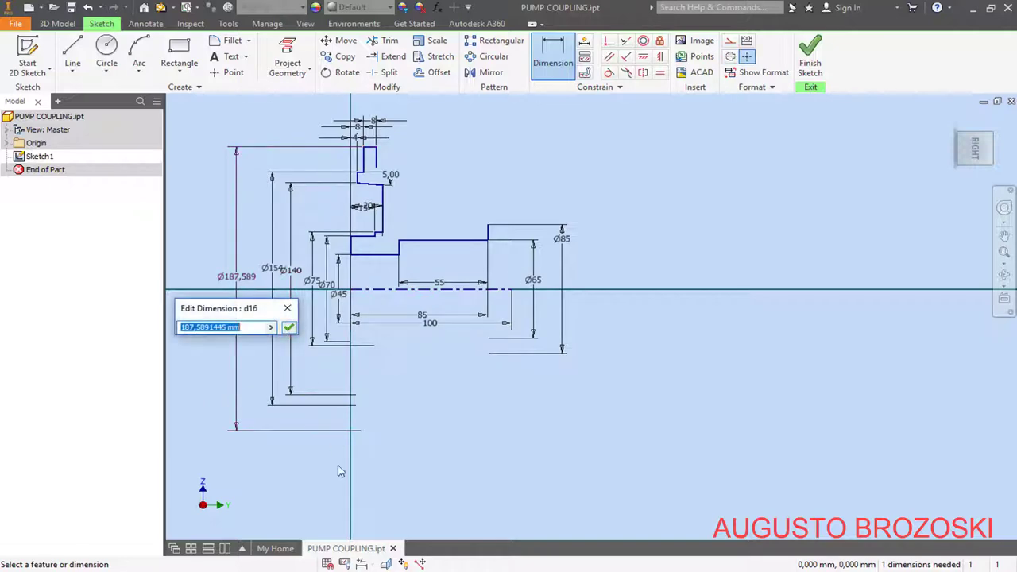
key("alt+Tab")
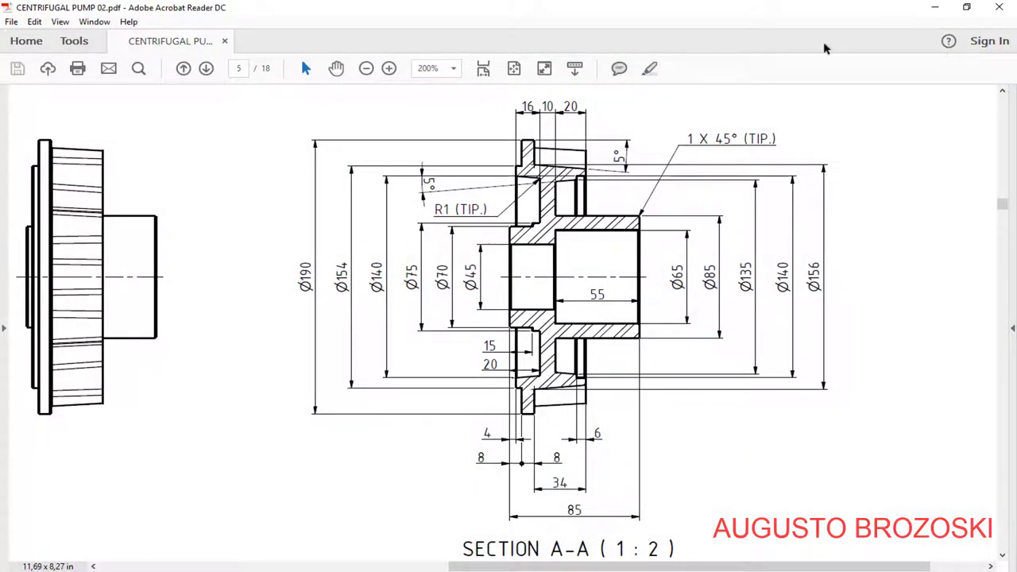
left_click(934, 7)
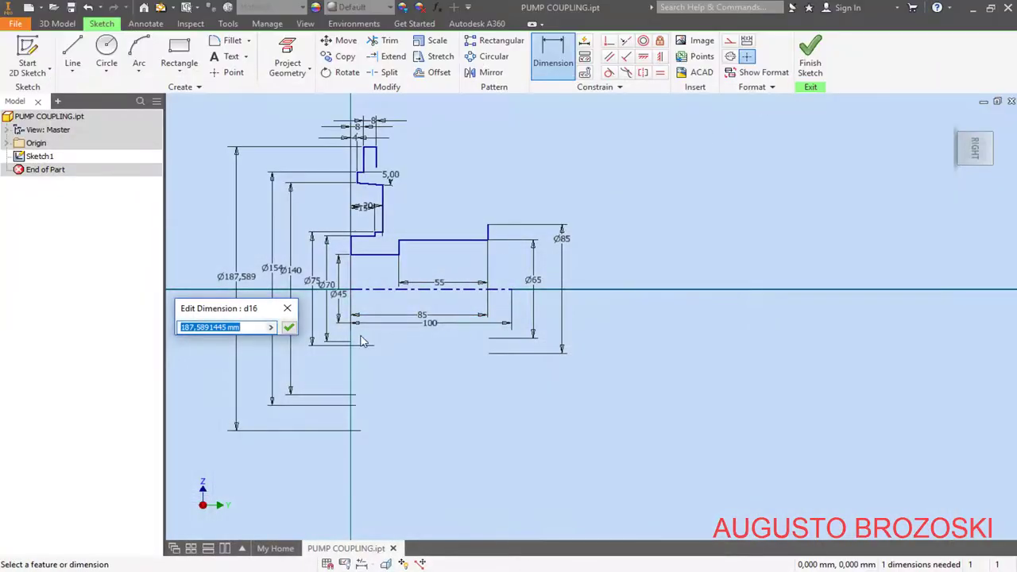
type("190")
key("Return")
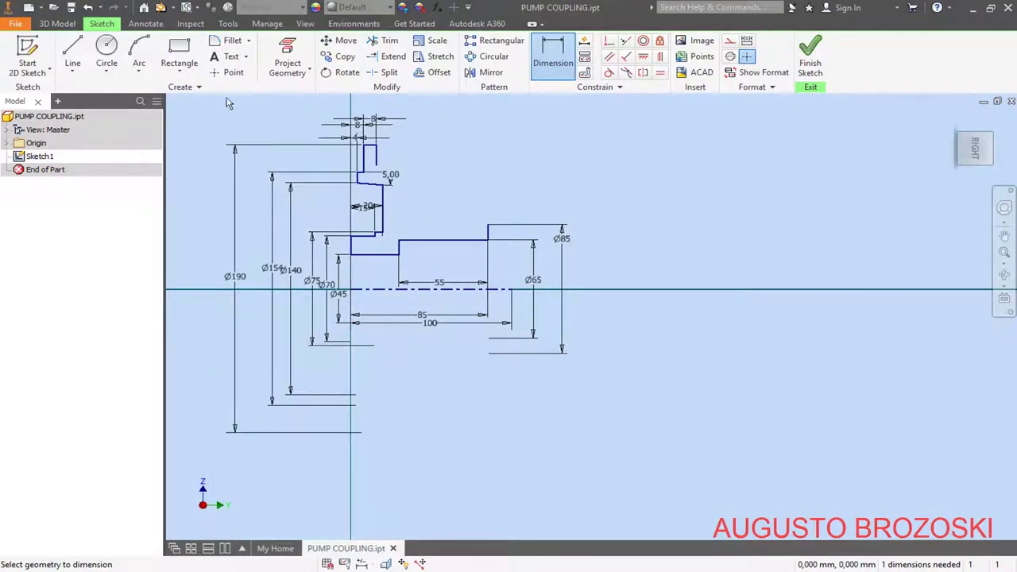
Step: Draw a slightly downward-sloping line about 74 mm long from the lower end of the rim's second vertical line
left_click(72, 52)
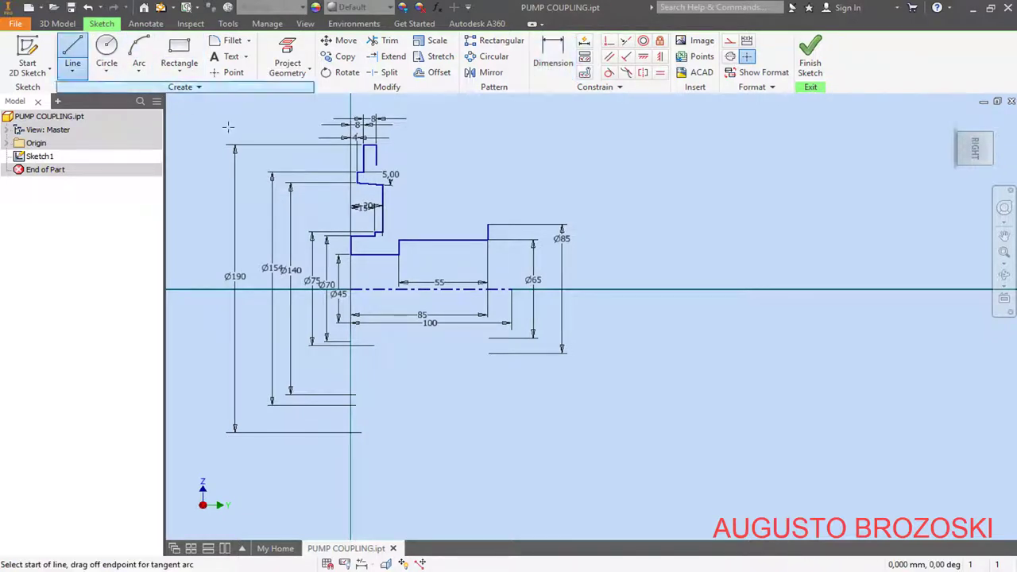
left_click(377, 165)
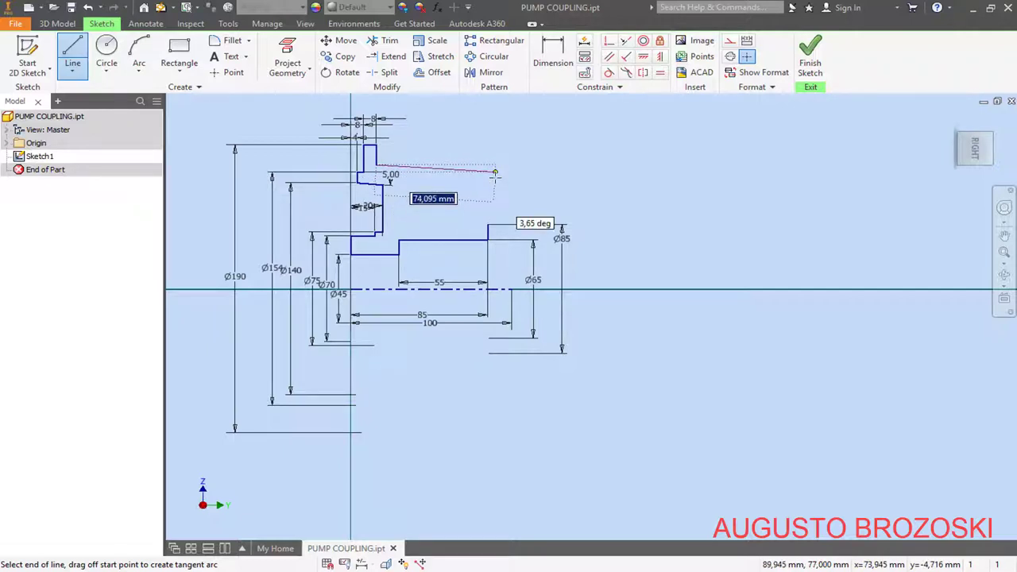
left_click(494, 173)
key("Escape")
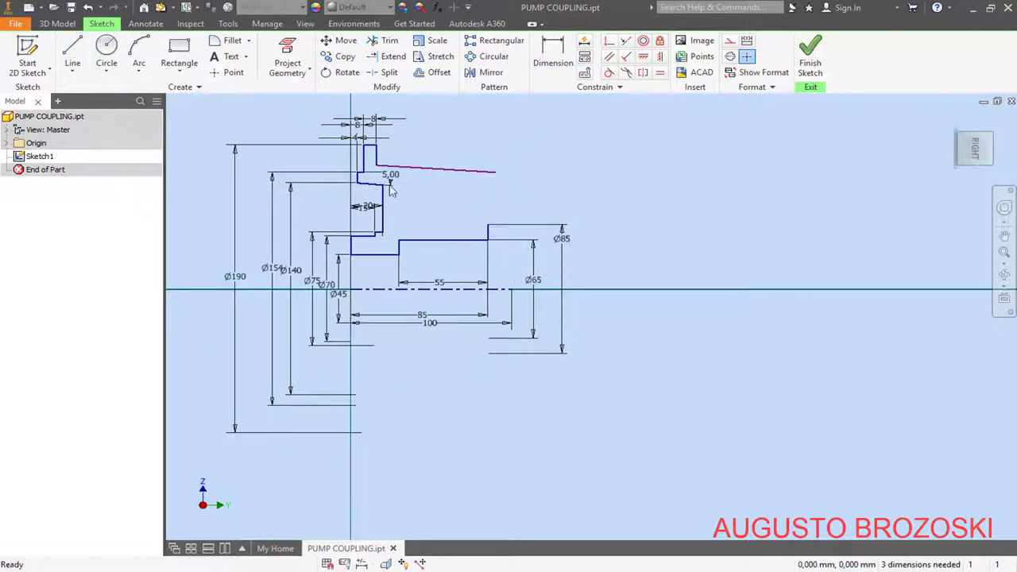
Step: Constrain the new long sloped line parallel to the short 5-degree sloped line below the flange
scroll(397, 176, "up", 4)
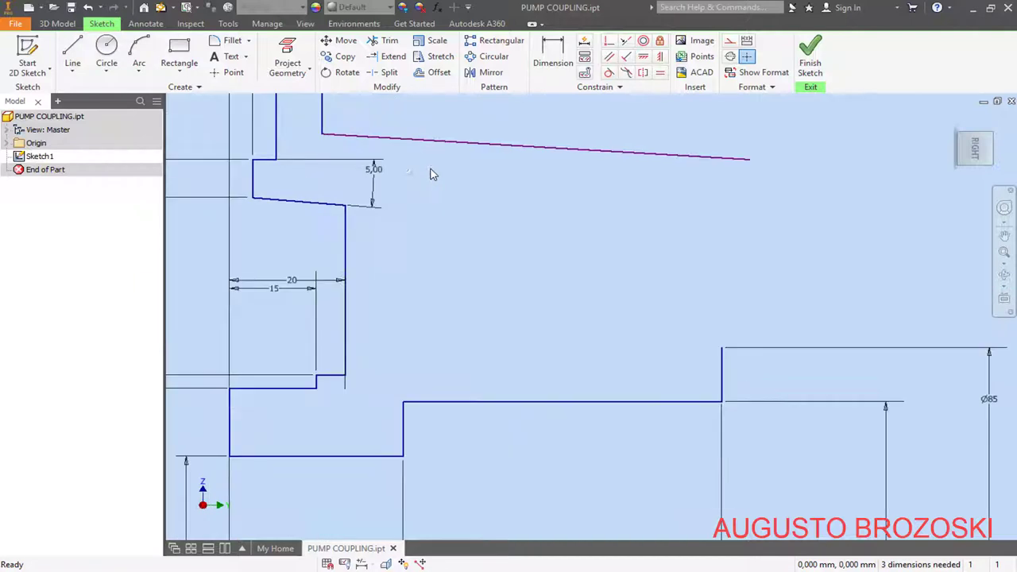
left_click(608, 58)
left_click(491, 149)
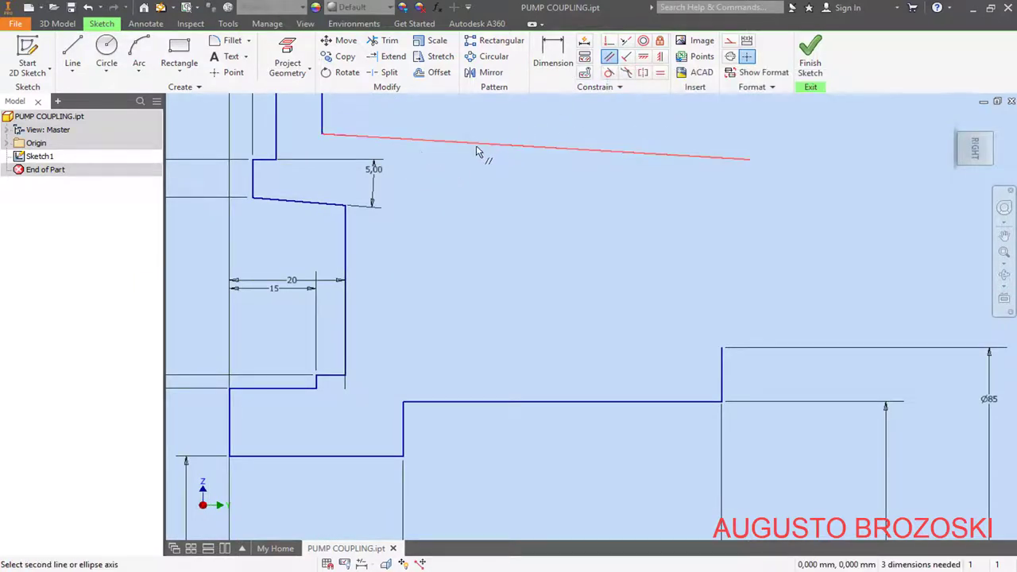
left_click(304, 203)
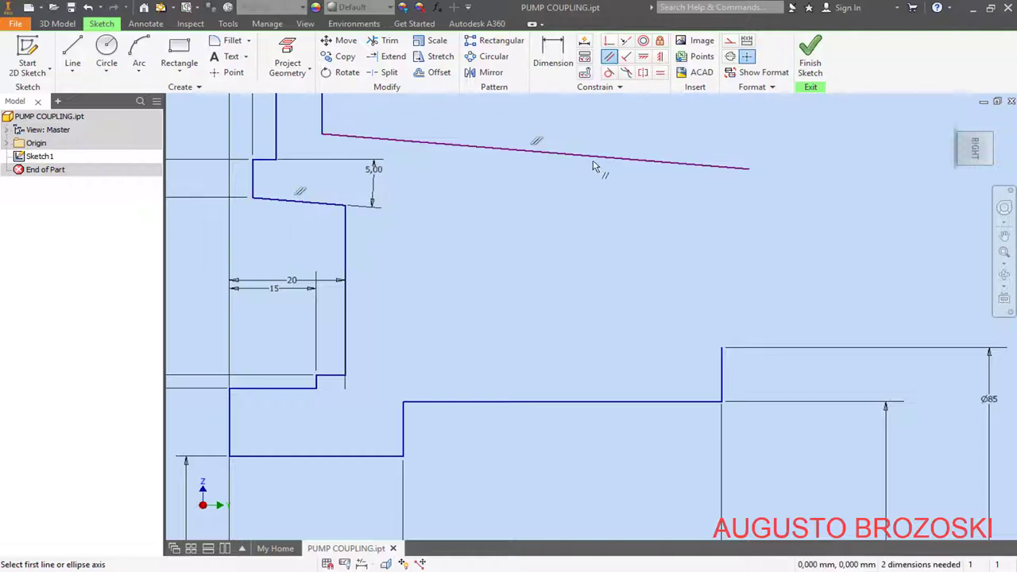
scroll(477, 213, "up", 2)
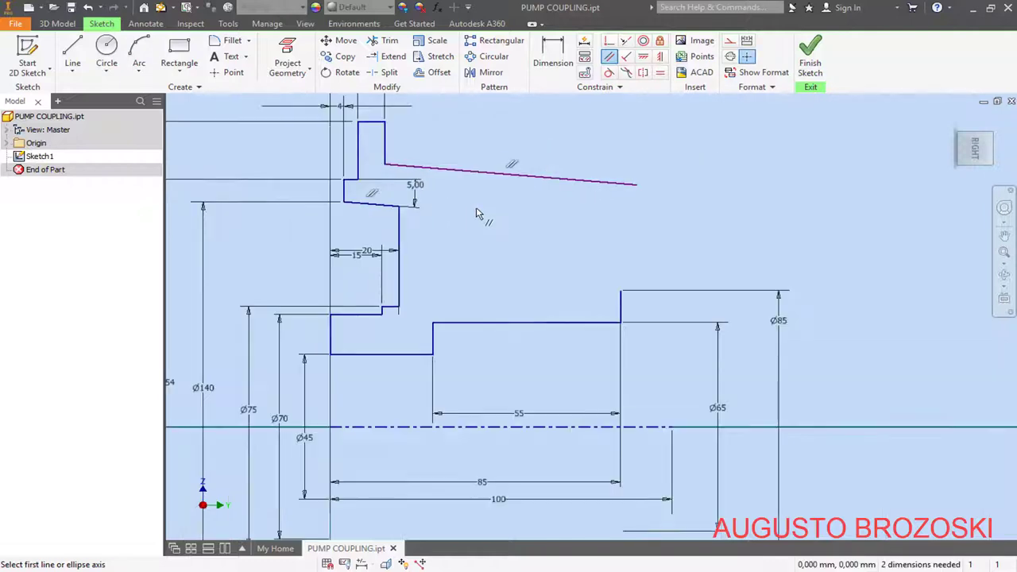
Step: Draw the stepped profile from the long sloped line: about 8.5 mm down, inward step, inner slope, vertical web, then about 52.6 mm across to the hub's end corner
left_click(72, 54)
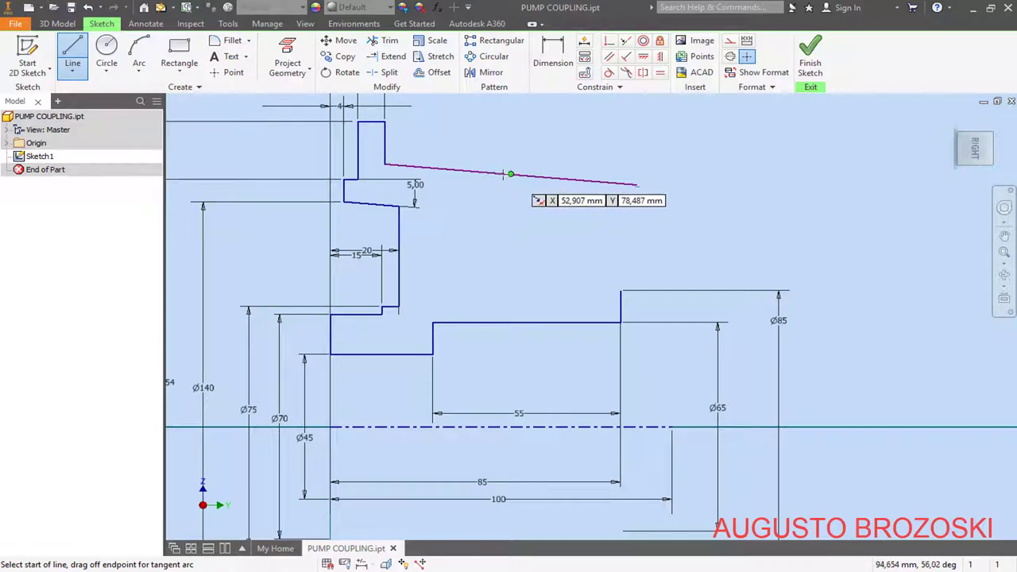
left_click(511, 176)
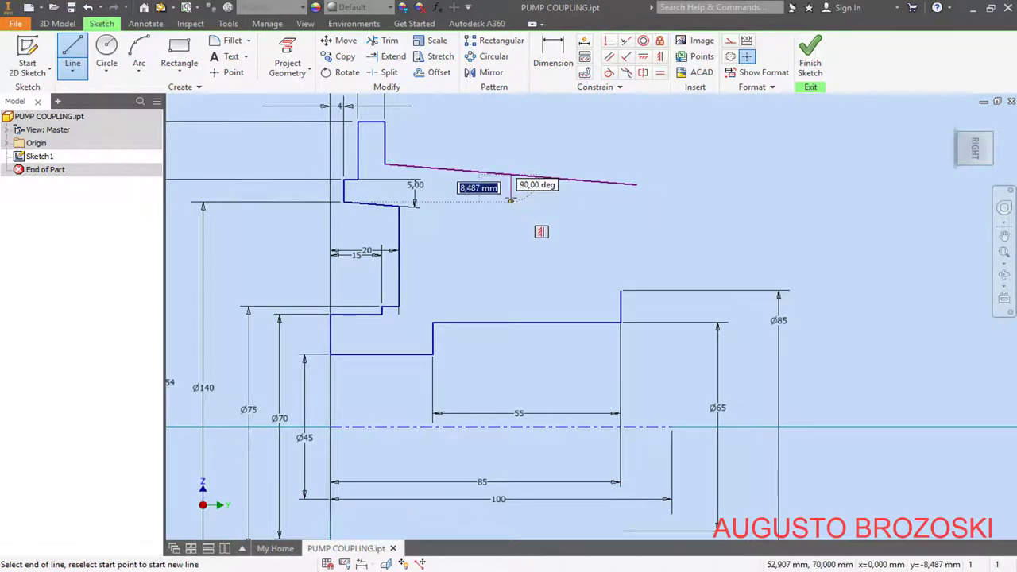
left_click(510, 200)
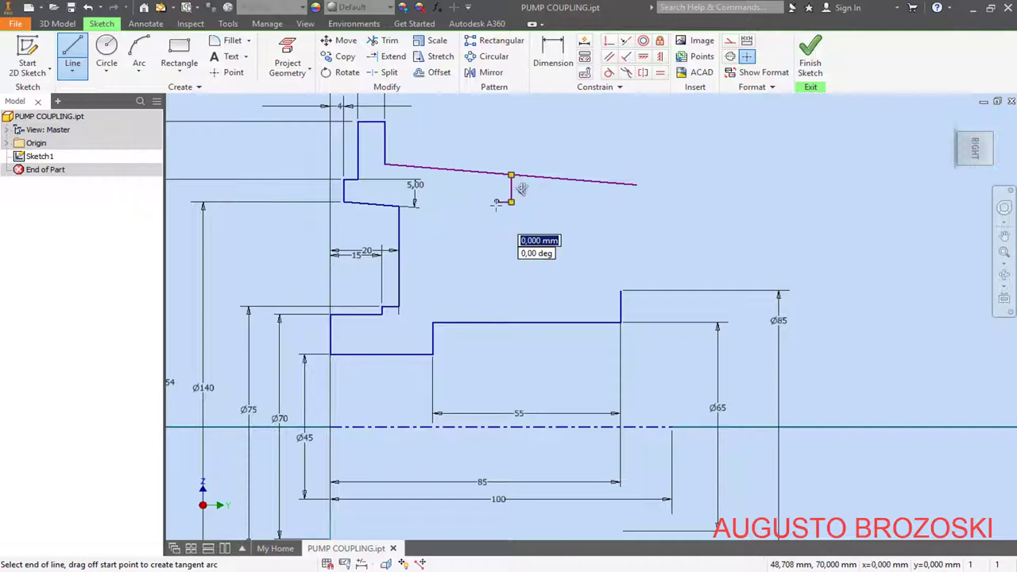
left_click(496, 203)
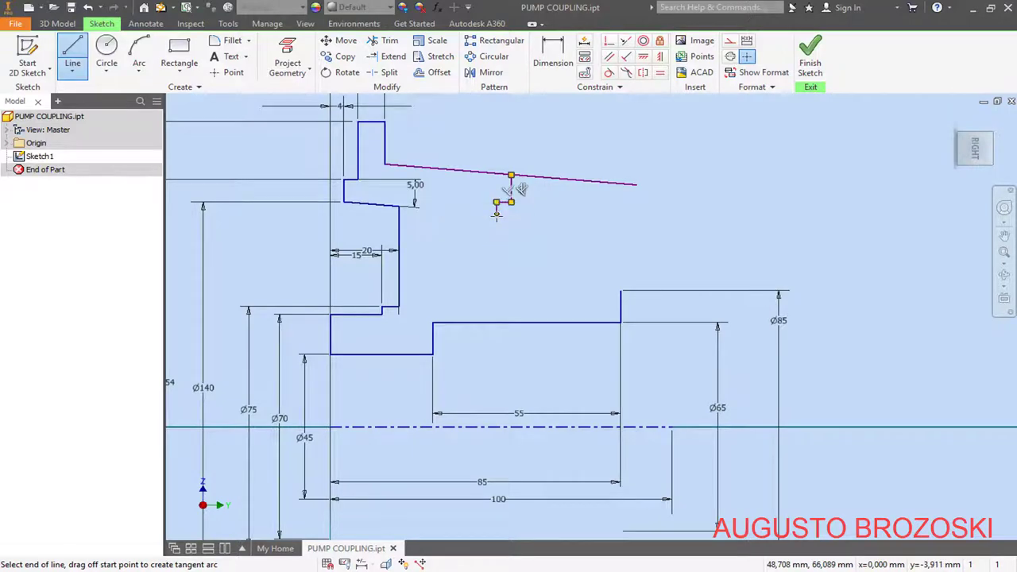
left_click(441, 230)
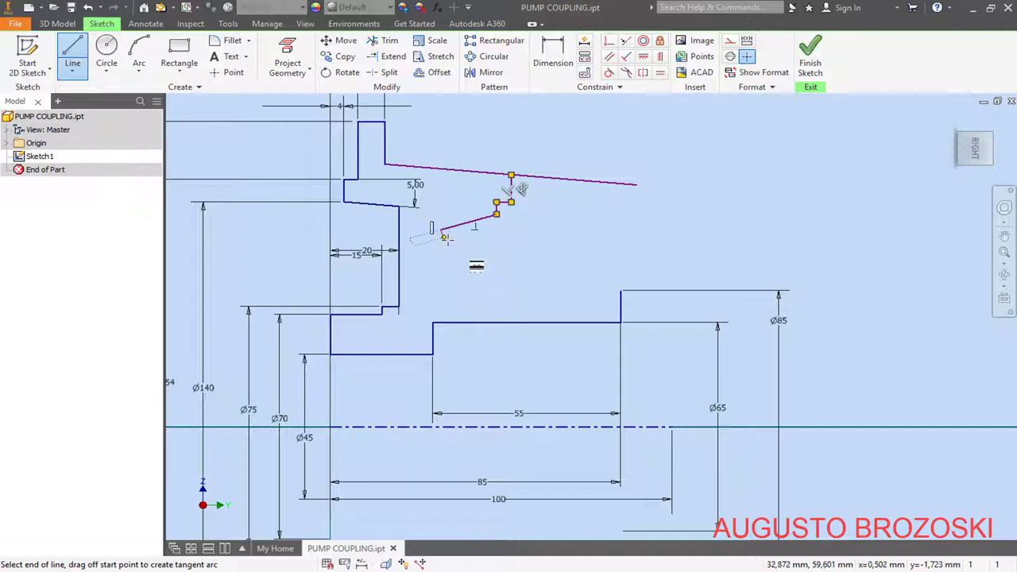
left_click(441, 290)
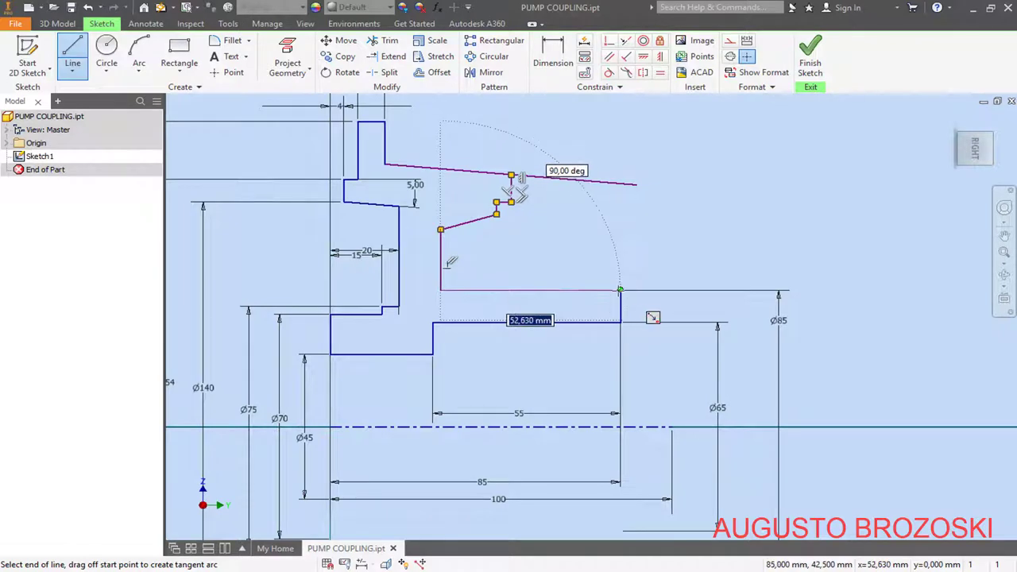
double_click(621, 290)
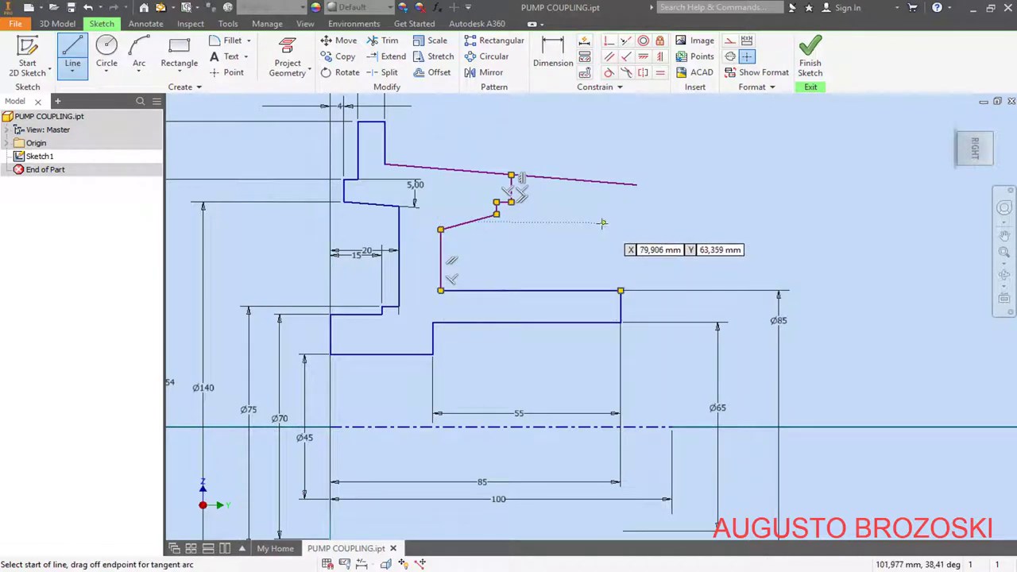
key("Escape")
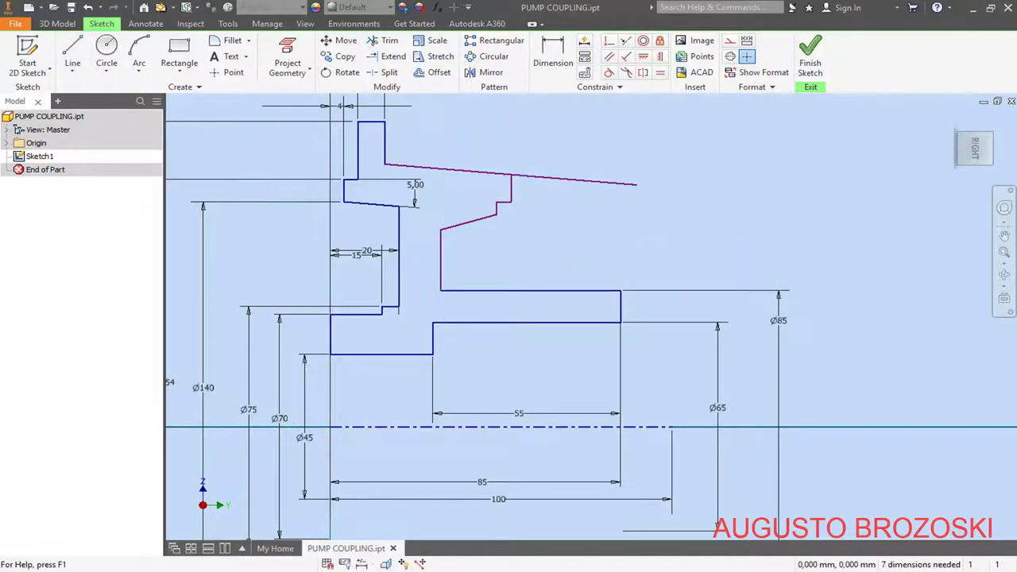
Step: Check Section A-A in the PDF, then trim the part of the long sloped line extending beyond the stepped profile's outer vertical edge
key("alt+Tab")
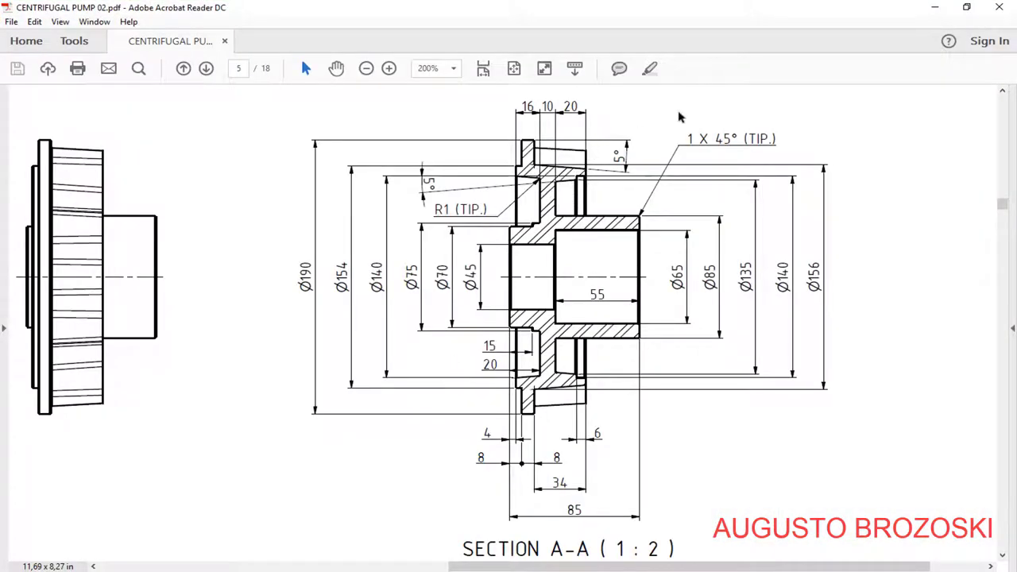
left_click(936, 9)
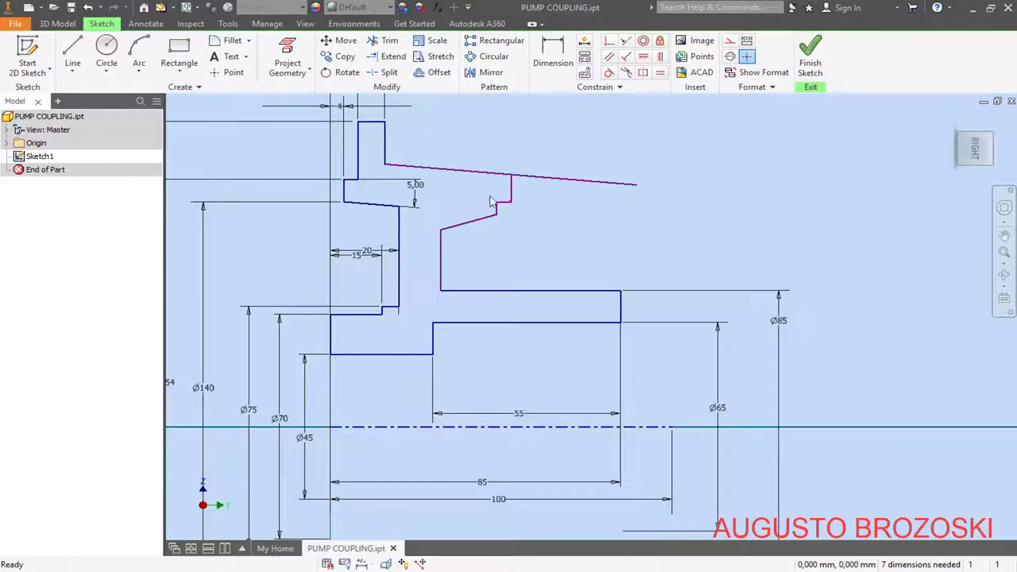
left_click(378, 44)
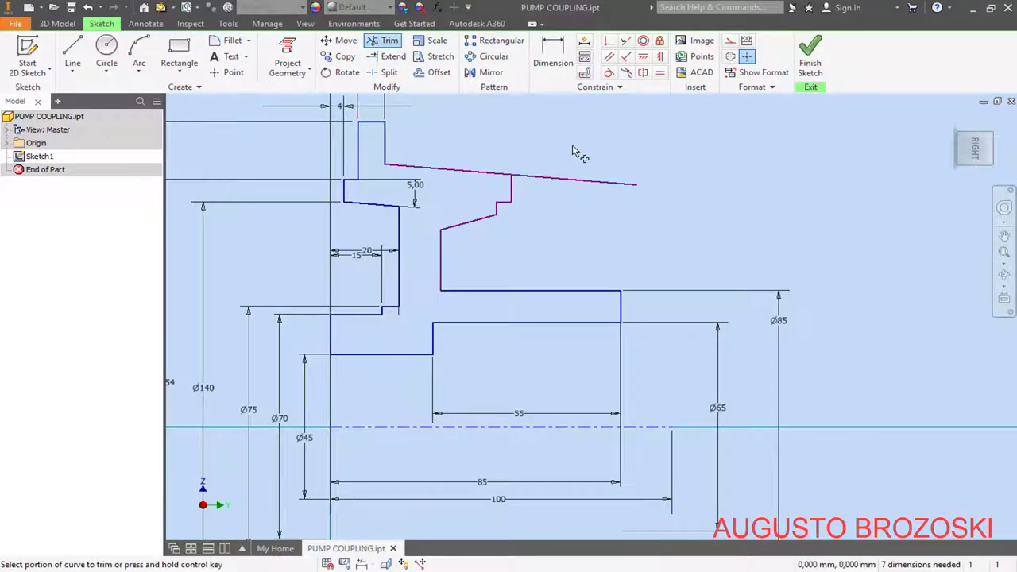
mouse_move(576, 154)
left_mouse_down()
mouse_move(576, 212)
mouse_move(566, 211)
left_mouse_up()
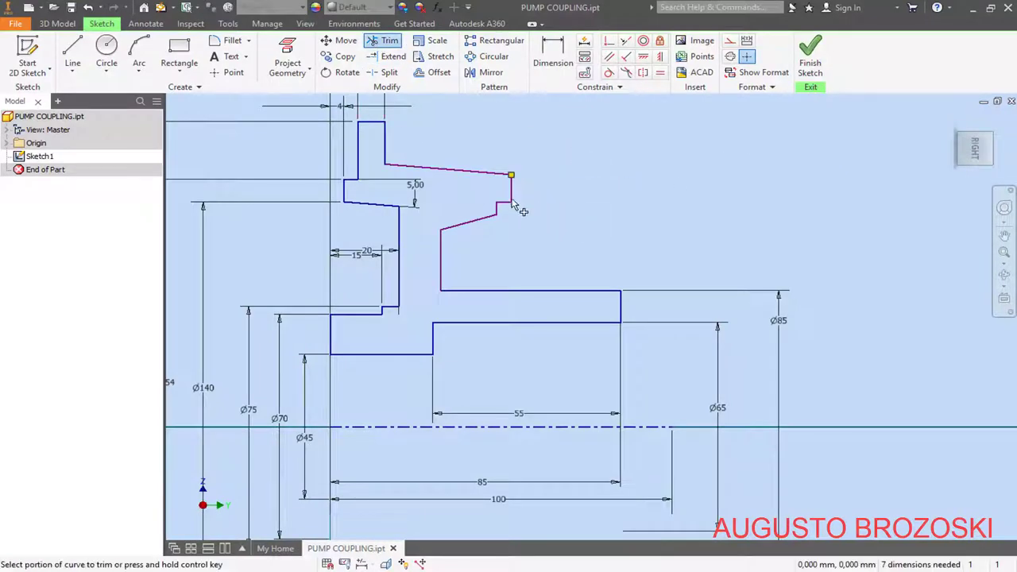
Step: Dimension the horizontal distance from the rim's second vertical line to the long slope's outer end, accepting the proposed value
left_click(552, 56)
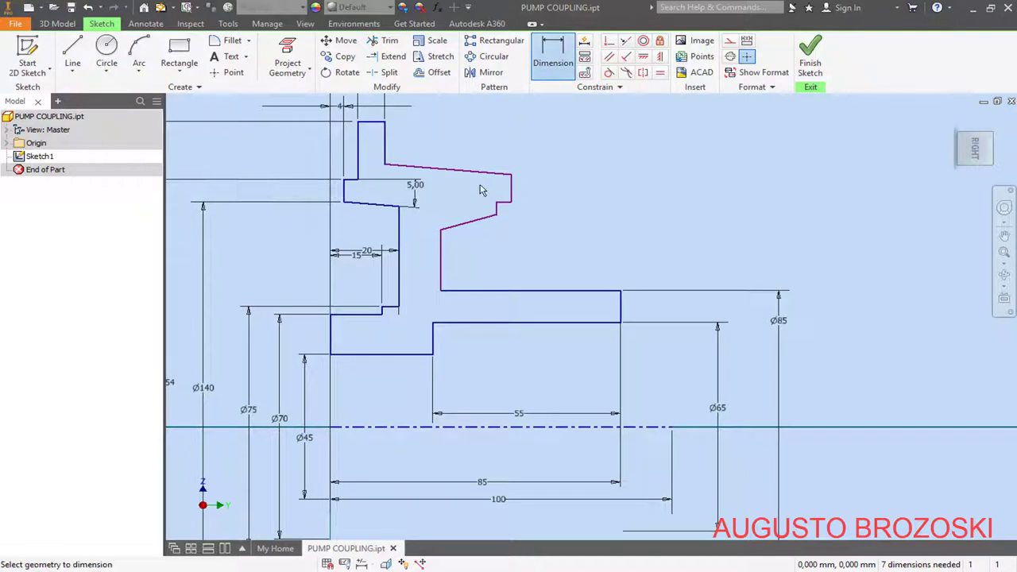
scroll(480, 191, "down", 3)
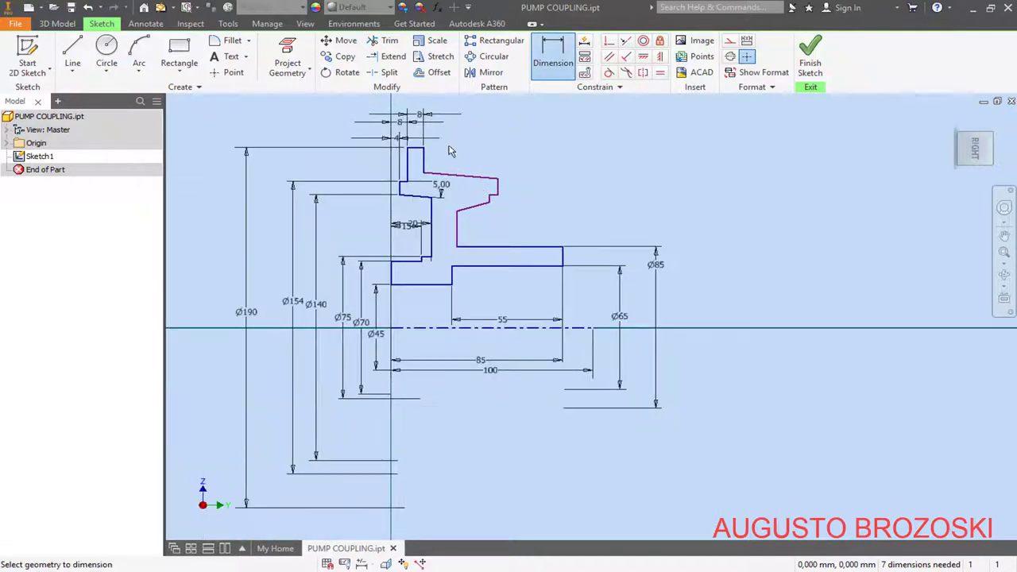
left_click(477, 176)
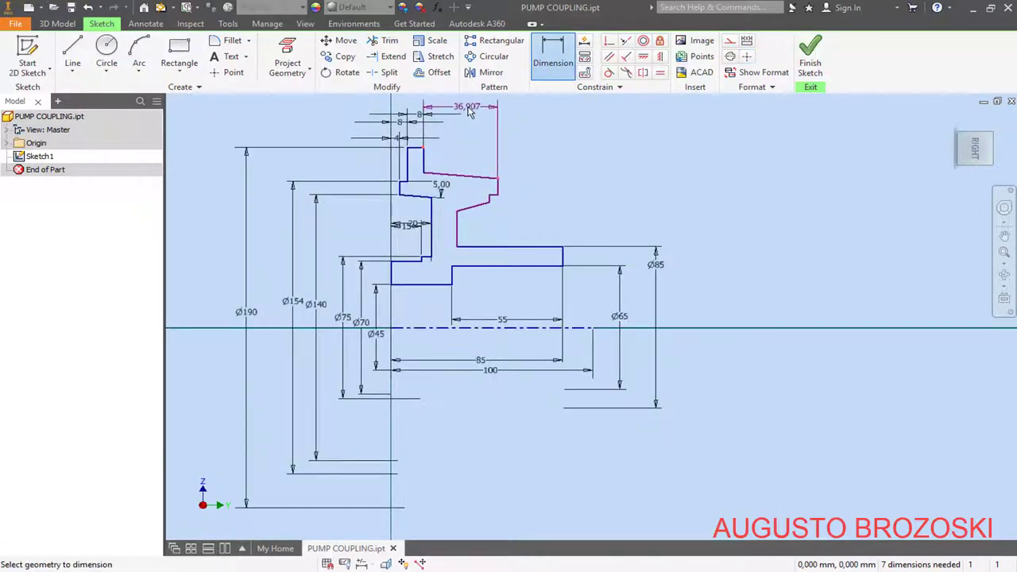
left_click(468, 106)
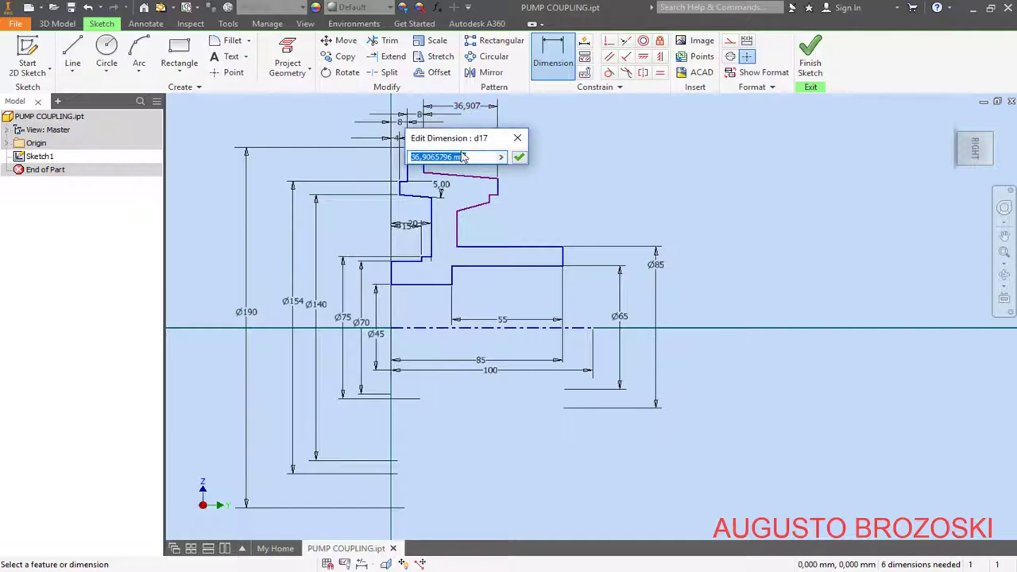
left_click(518, 158)
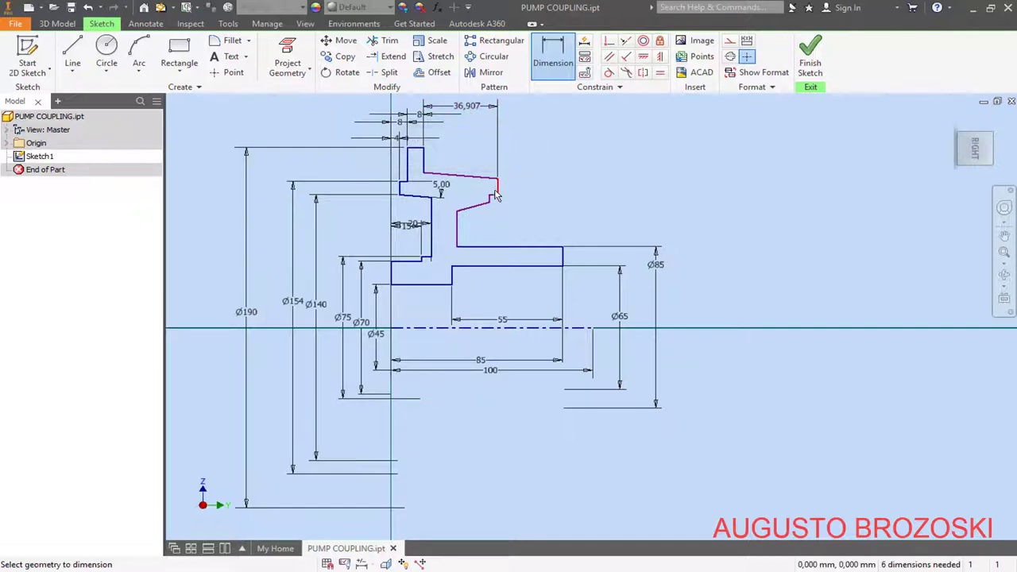
Step: Dimension the inner step corner below the flange's outer vertical edge from the centerline as a 140 mm diameter, matching Section A-A
scroll(499, 200, "up", 2)
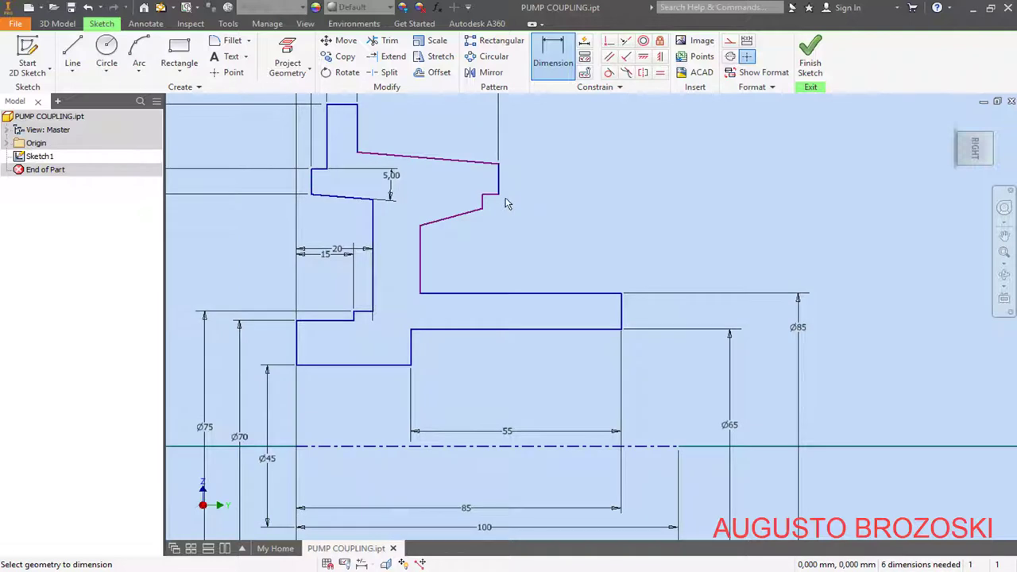
scroll(501, 203, "down", 2)
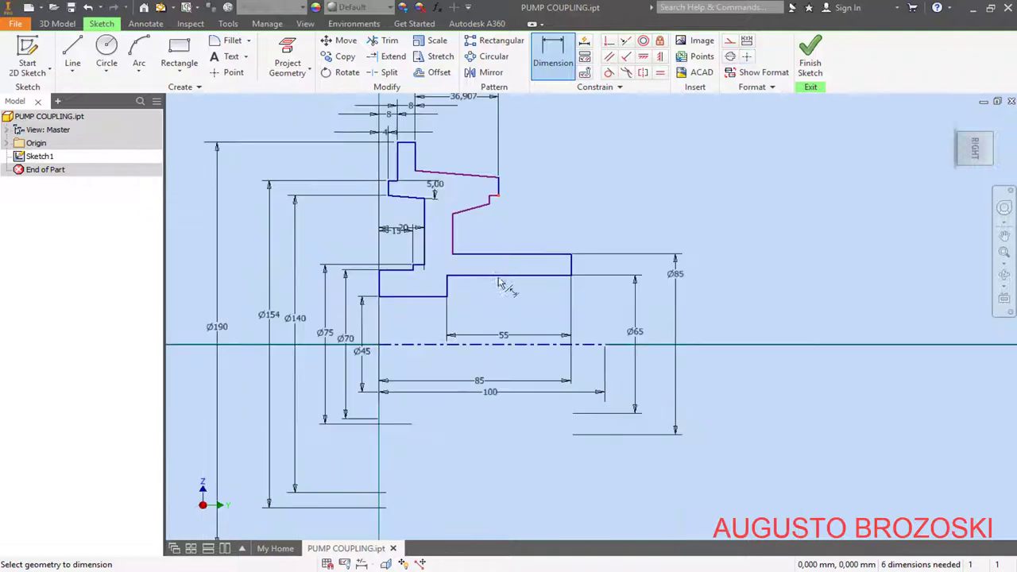
left_click(548, 346)
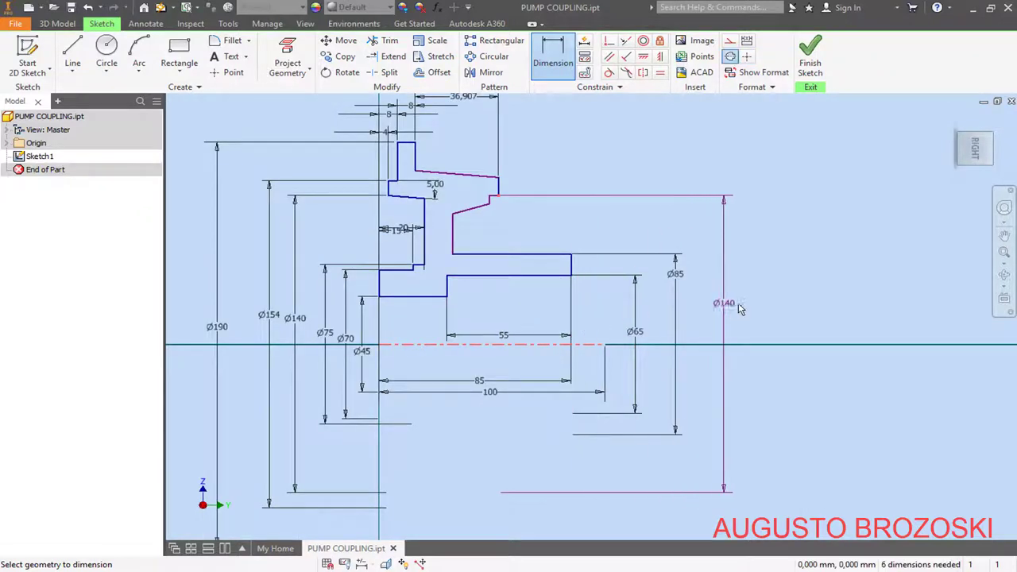
left_click(757, 309)
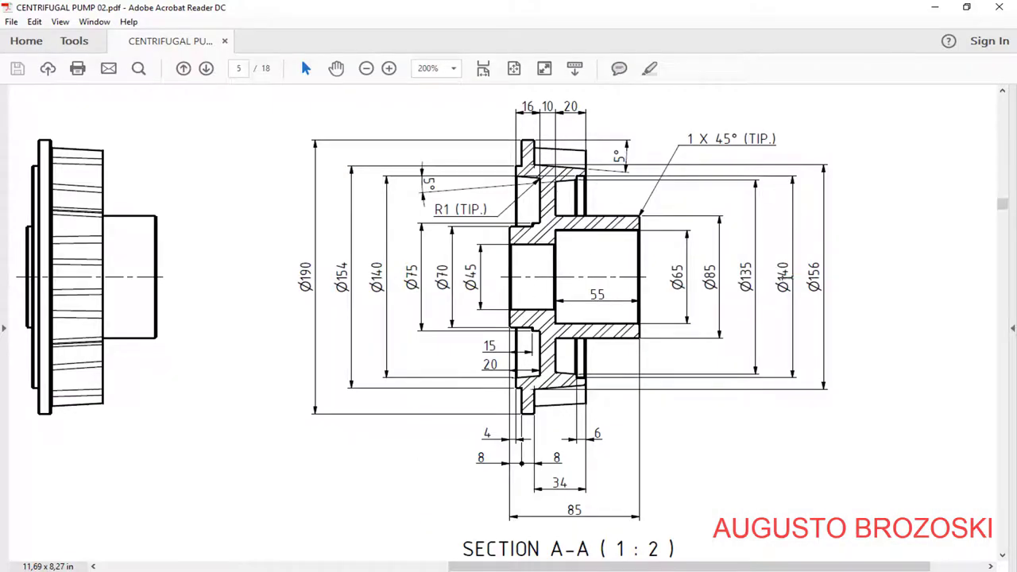
left_click(935, 7)
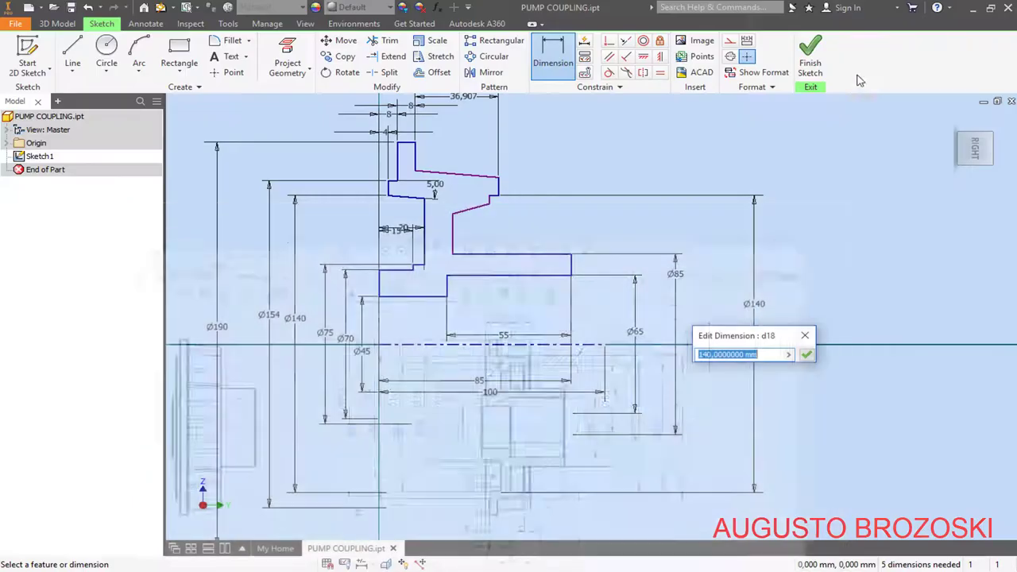
type("1")
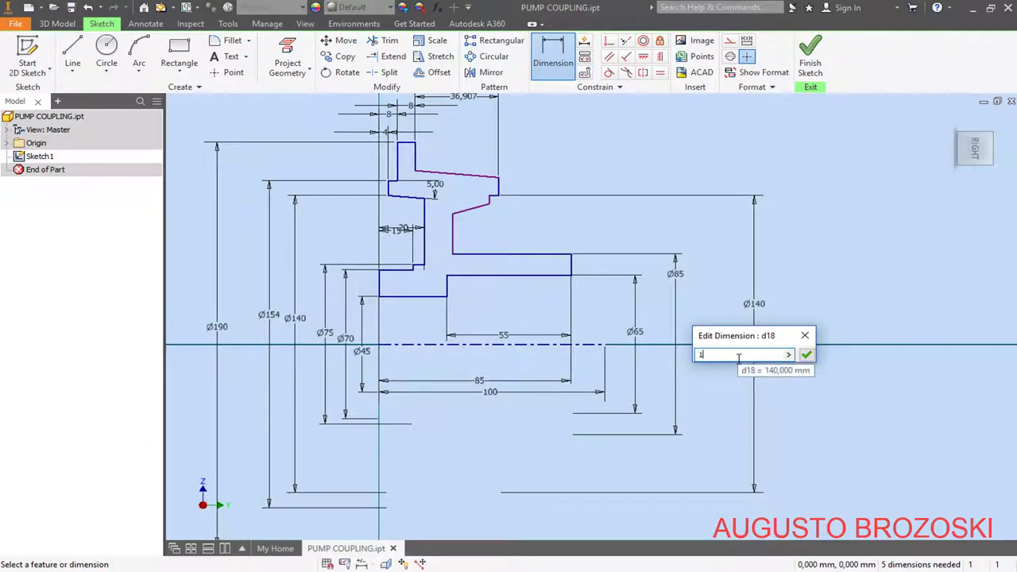
type("40")
key("Return")
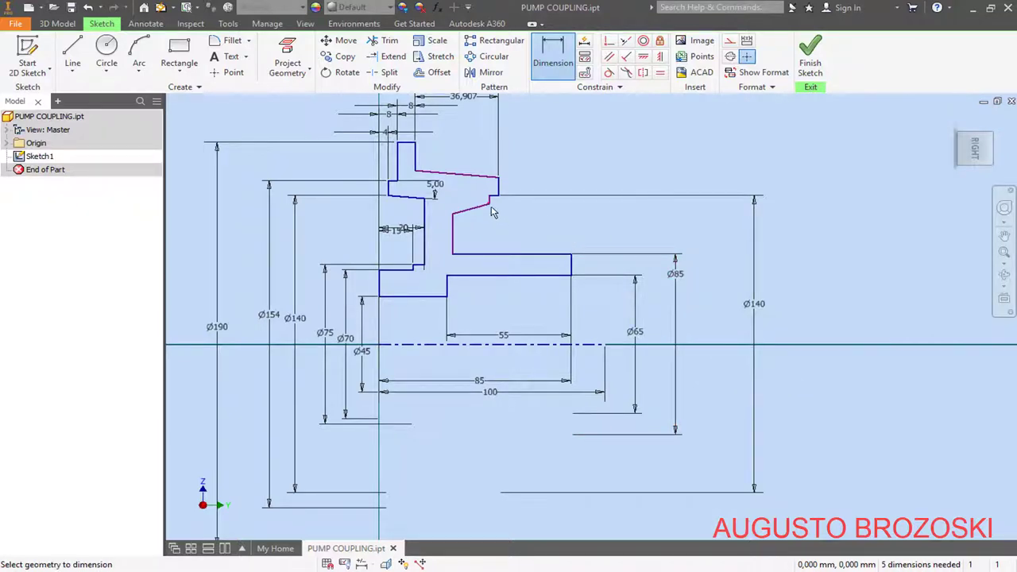
Step: Dimension the outer end of the inner slope from the centerline as a 135 mm diameter, as given in the PDF's Section A-A
left_click(596, 345)
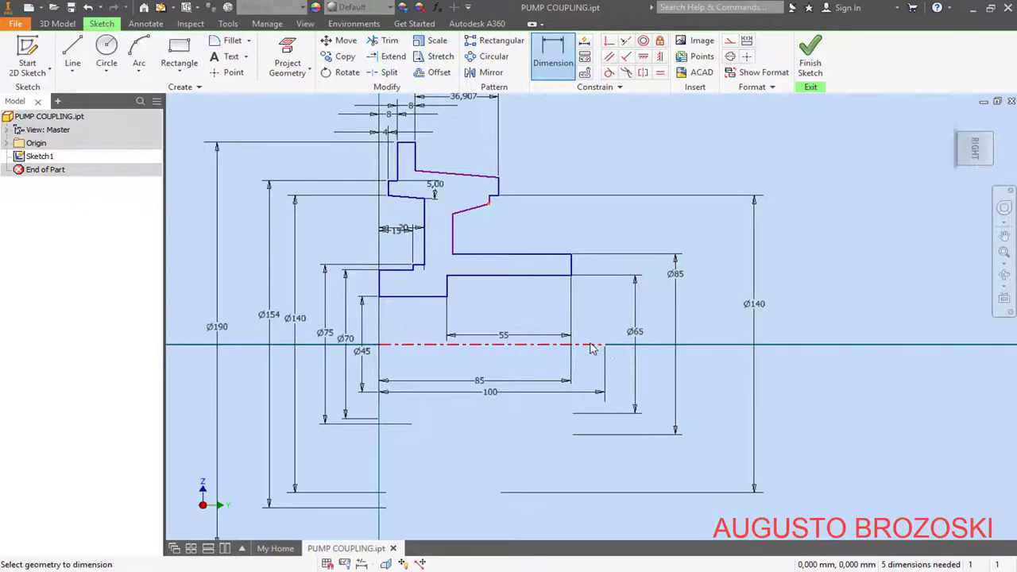
left_click(718, 315)
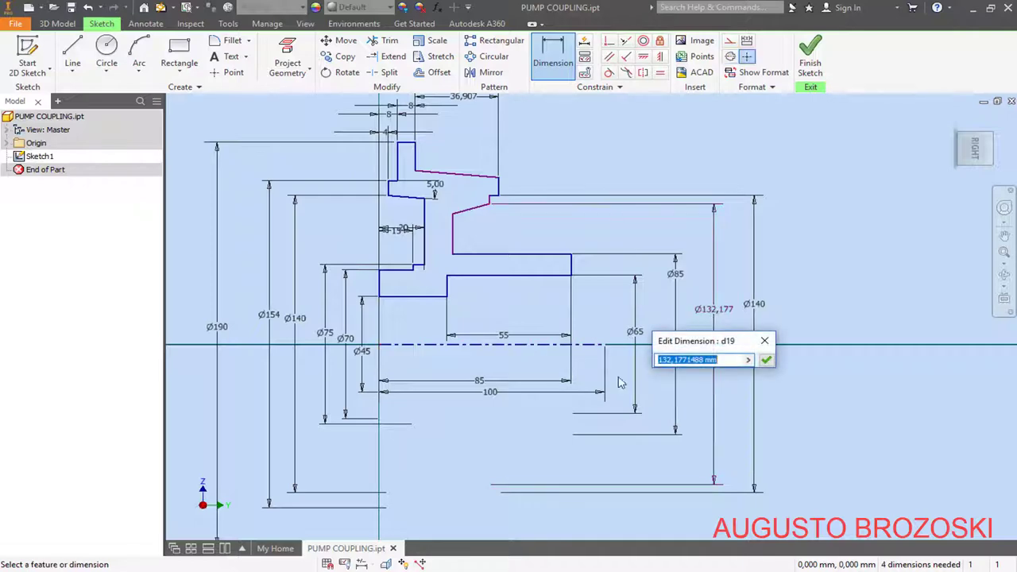
left_click(383, 565)
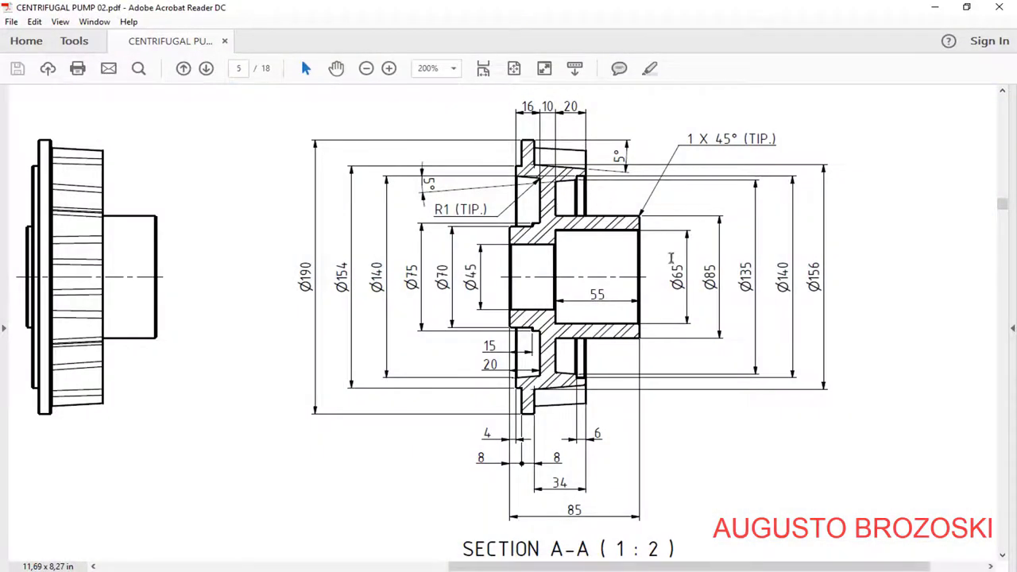
left_click(934, 7)
type("135")
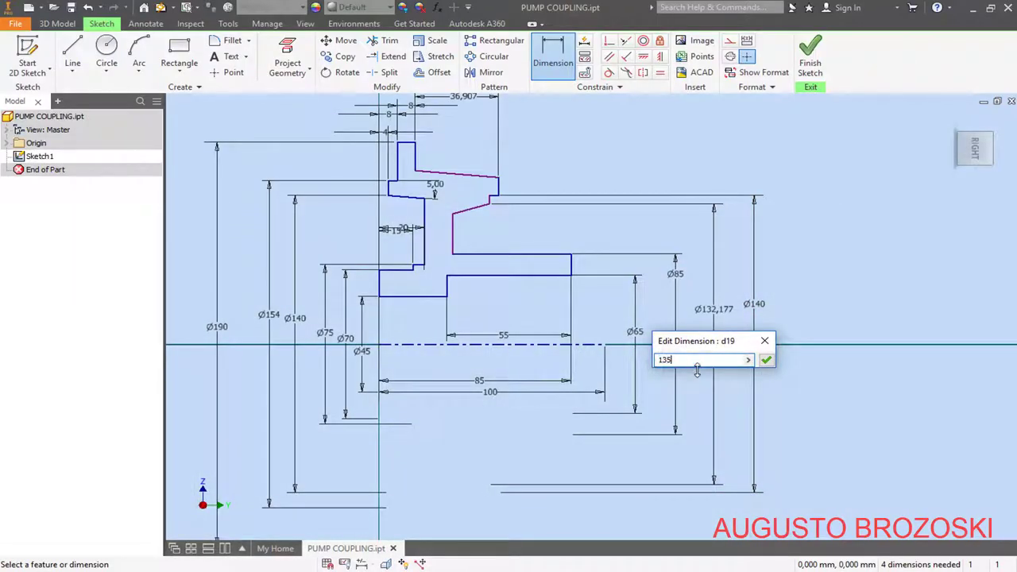
key("Return")
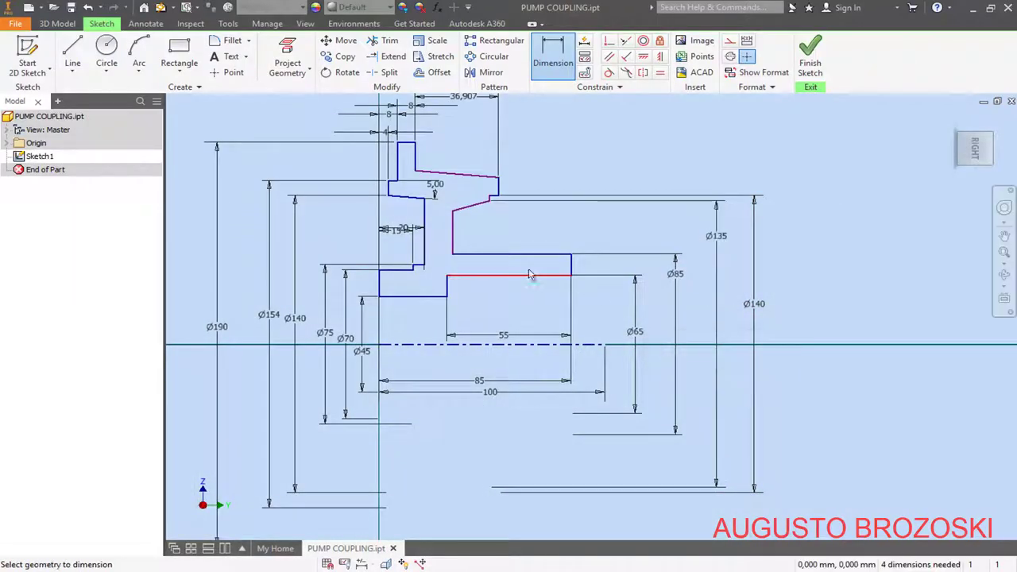
Step: Dimension the angle between the inner slope and the short horizontal step line as 5 degrees
scroll(484, 200, "up", 5)
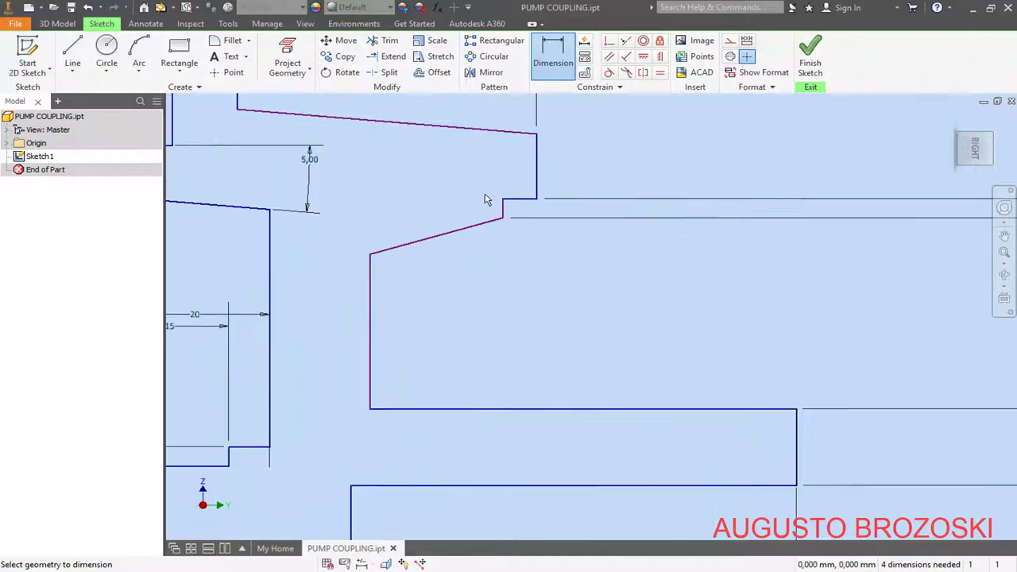
left_click(488, 220)
left_click(516, 199)
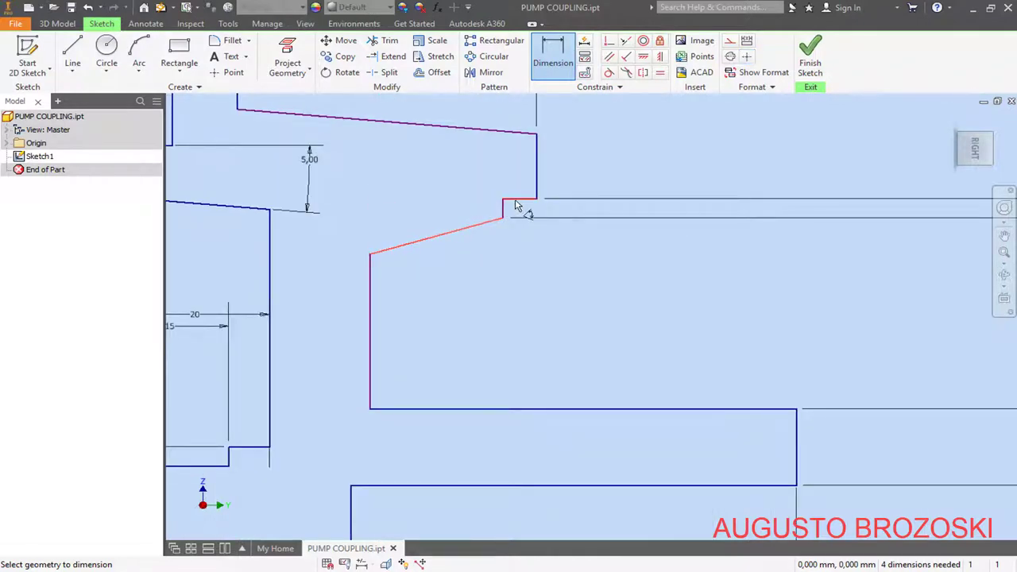
left_click(417, 224)
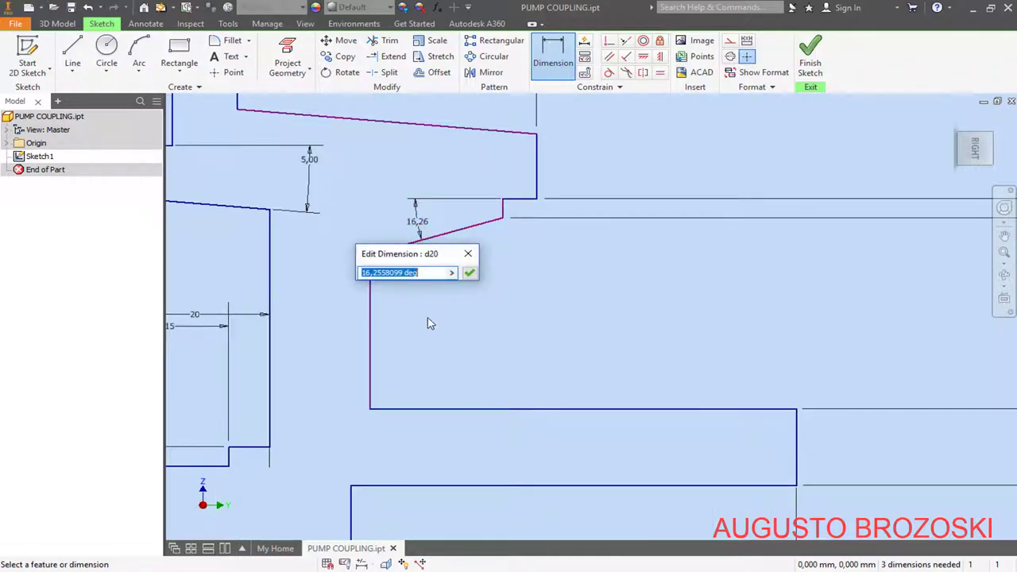
type("5")
key("Return")
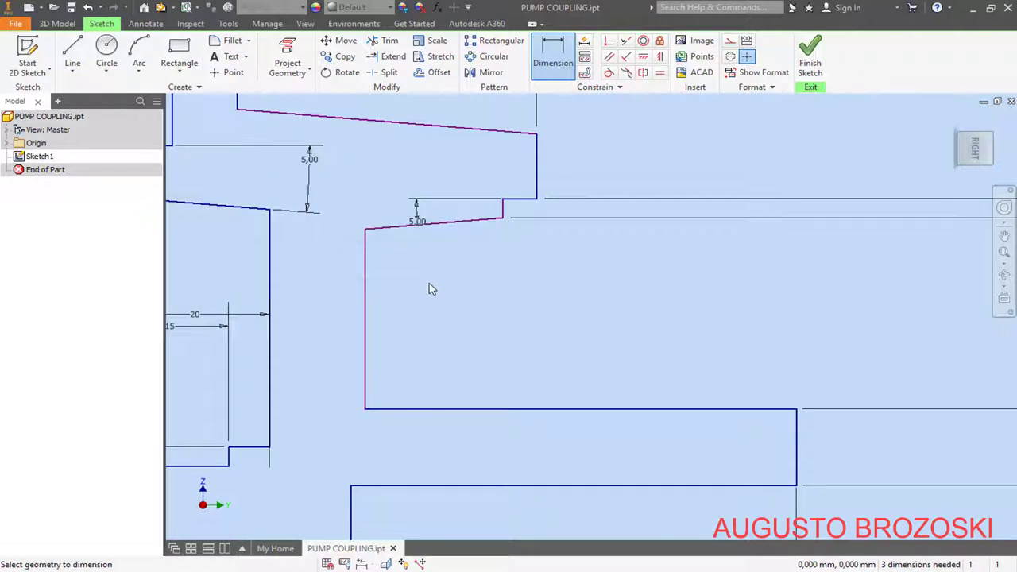
scroll(430, 289, "down", 2)
key("Escape")
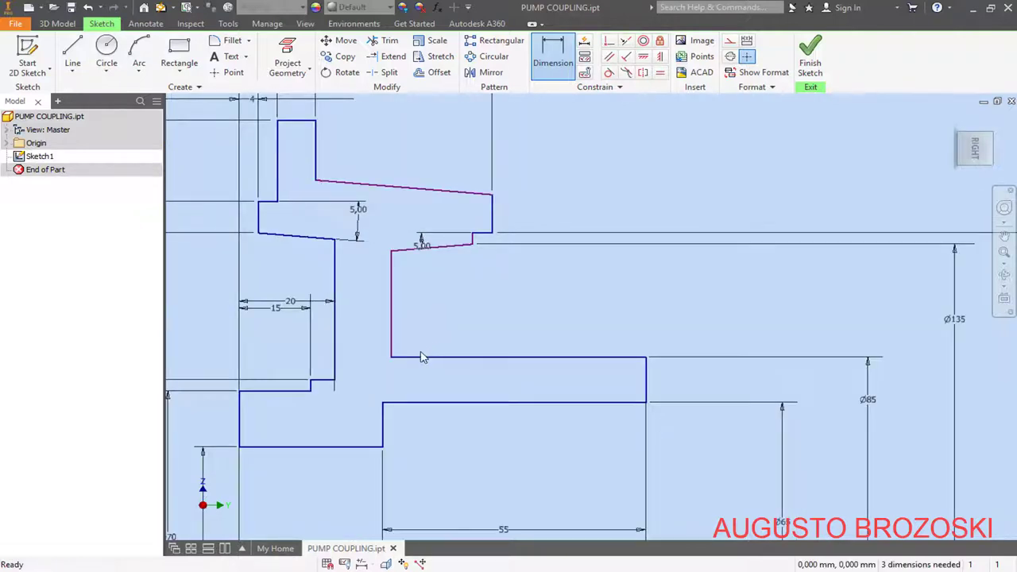
Step: Vertically align the web's lower corner on the hub with the bore shoulder corner beneath it
left_click(659, 56)
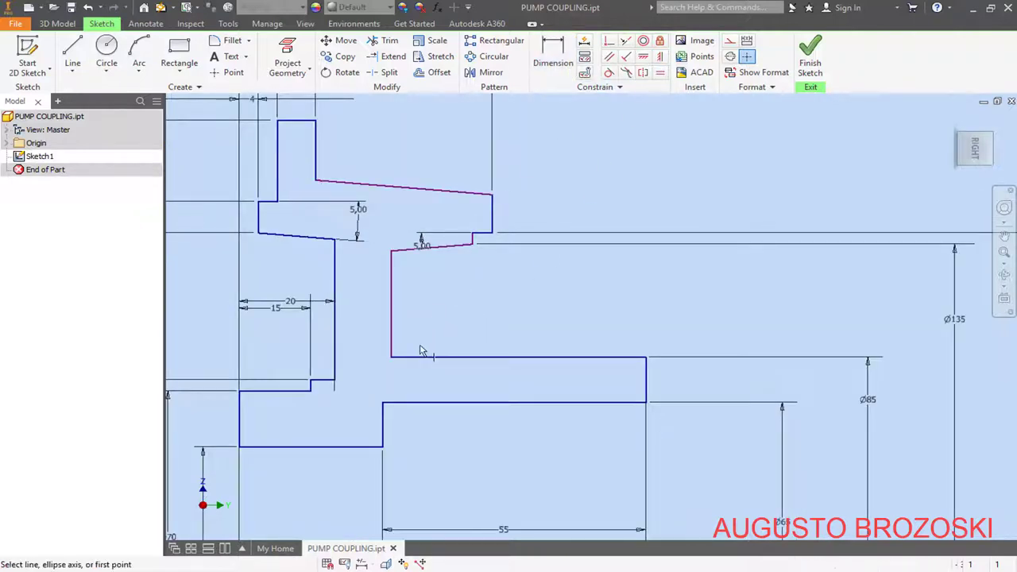
left_click(391, 357)
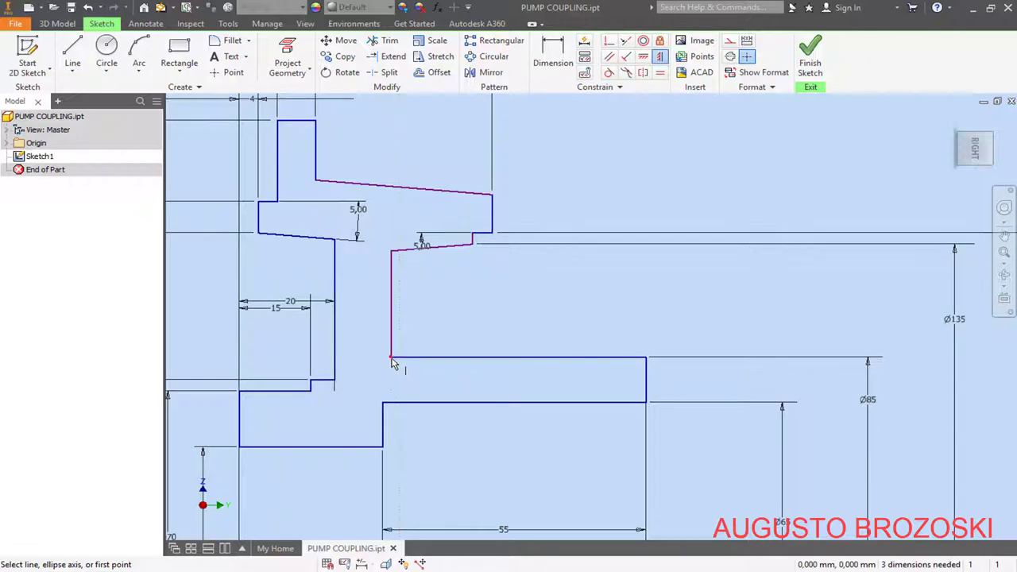
left_click(382, 404)
key("Escape")
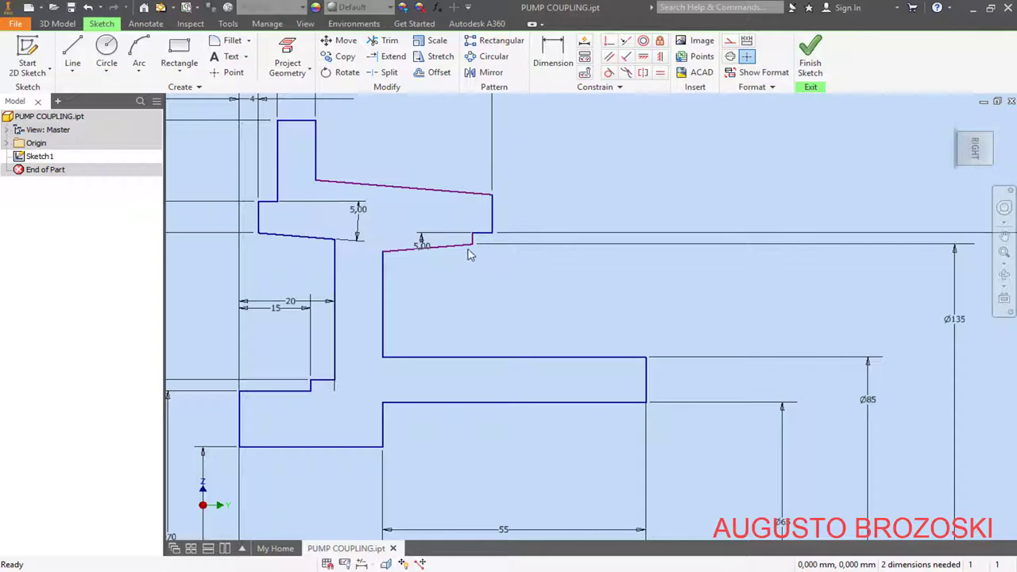
Step: Dimension the distance between the flange's outer vertical edge and the short inner step line as 6 mm, per Section A-A
key("d")
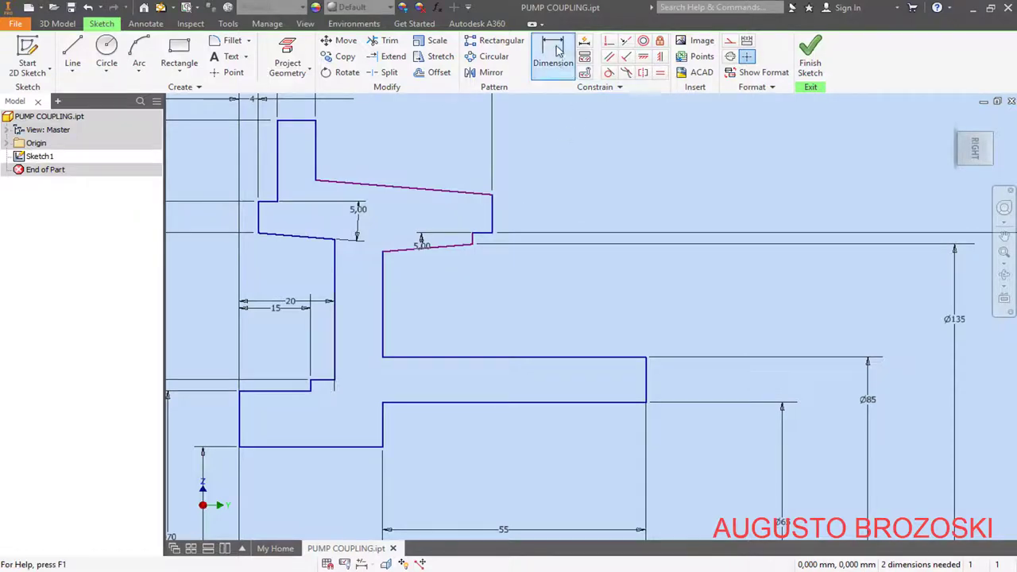
left_click(493, 214)
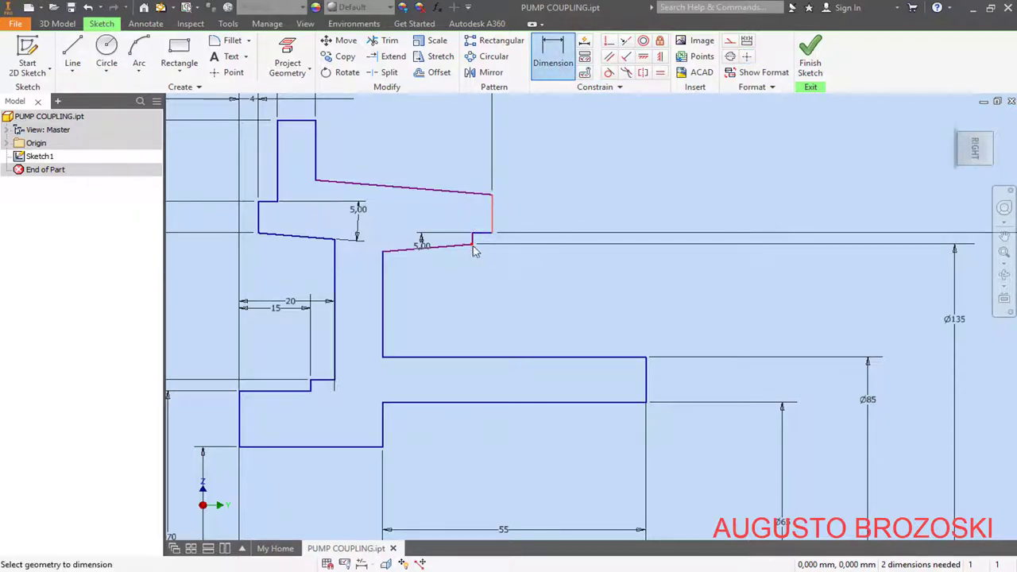
left_click(472, 241)
left_click(494, 317)
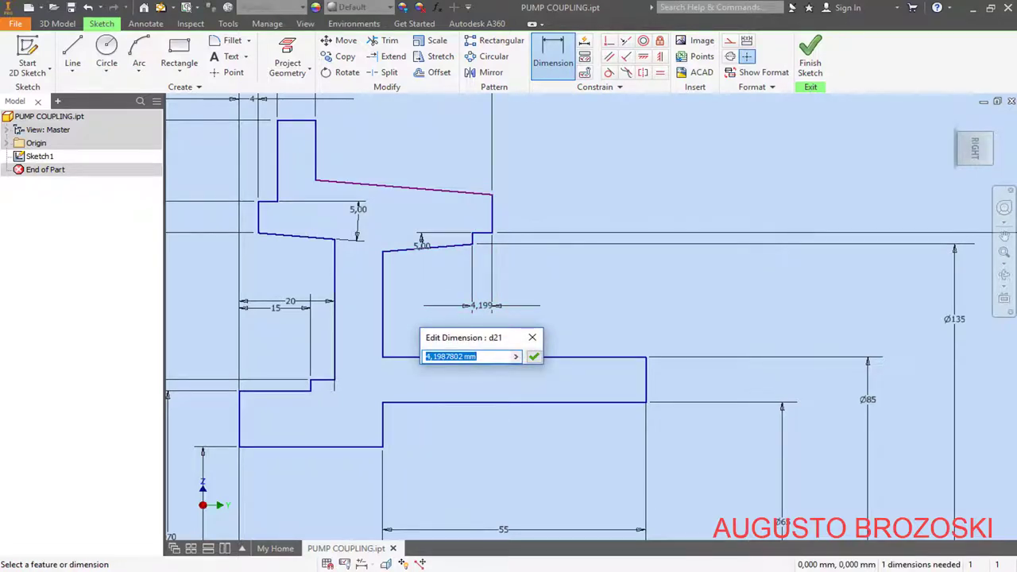
key("alt+Tab")
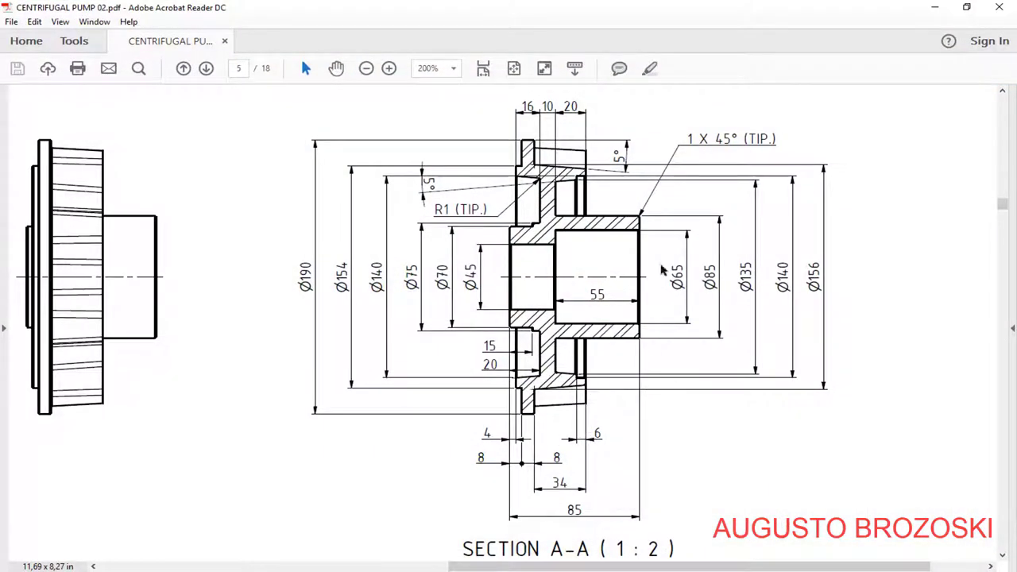
left_click(931, 10)
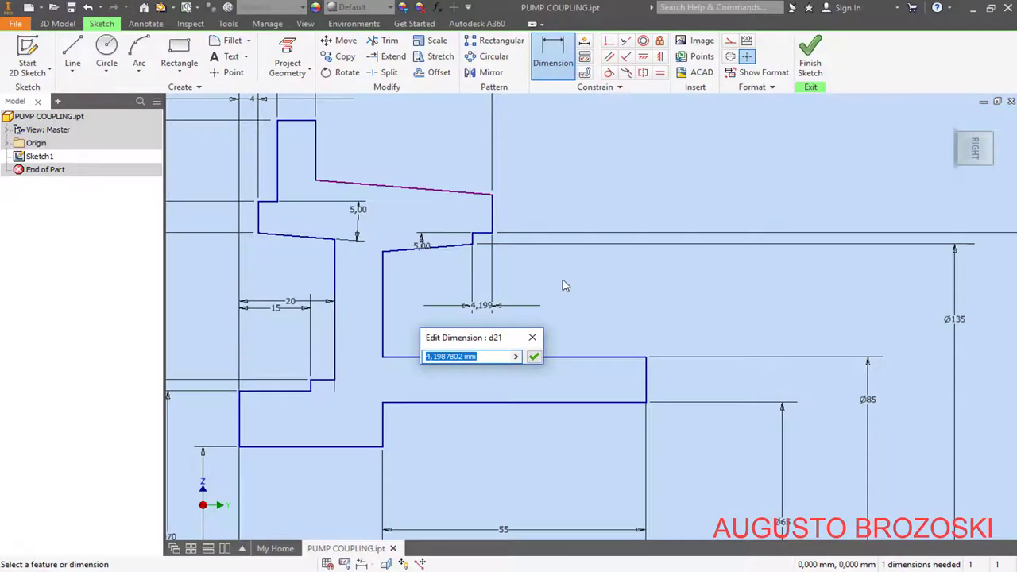
type("6")
key("Return")
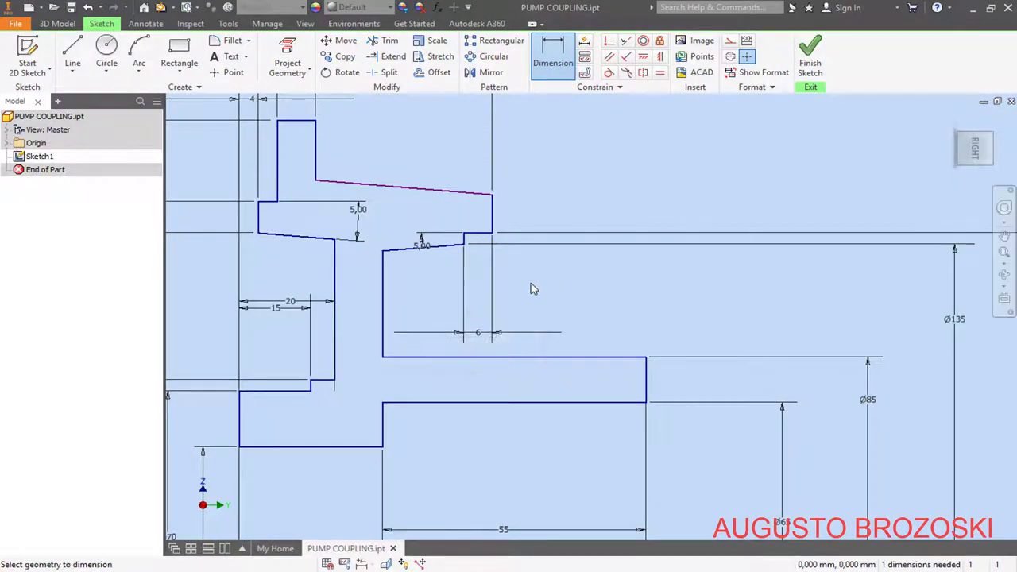
Step: Dimension the outer end of the long upper slope from the centerline as a 156 mm diameter
scroll(450, 290, "down", 3)
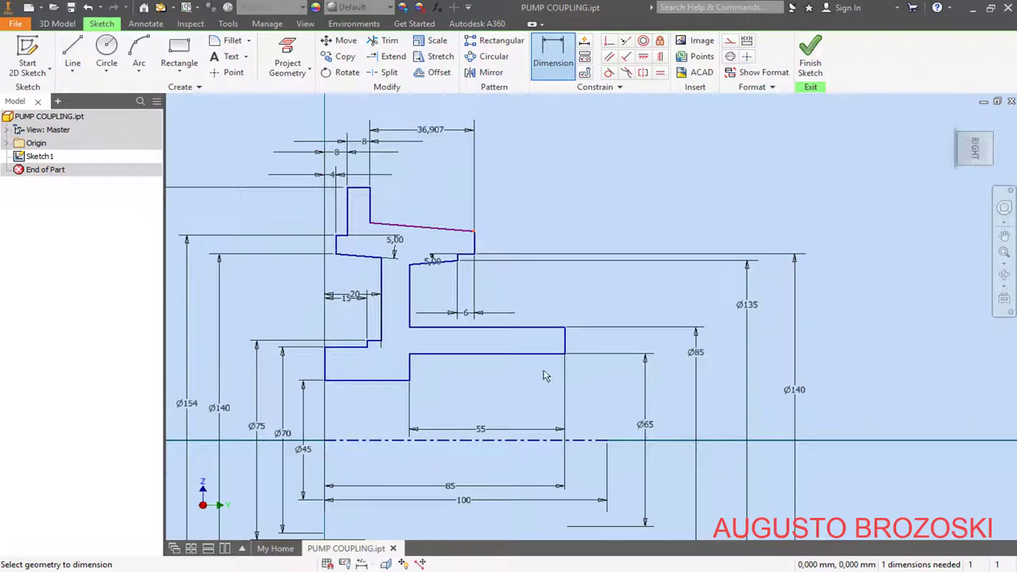
left_click(547, 440)
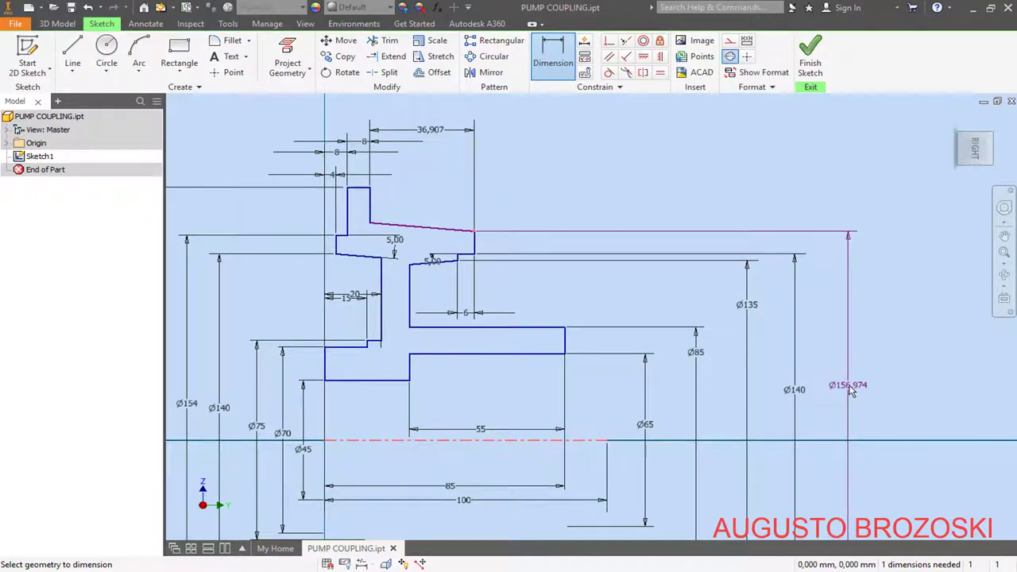
left_click(848, 393)
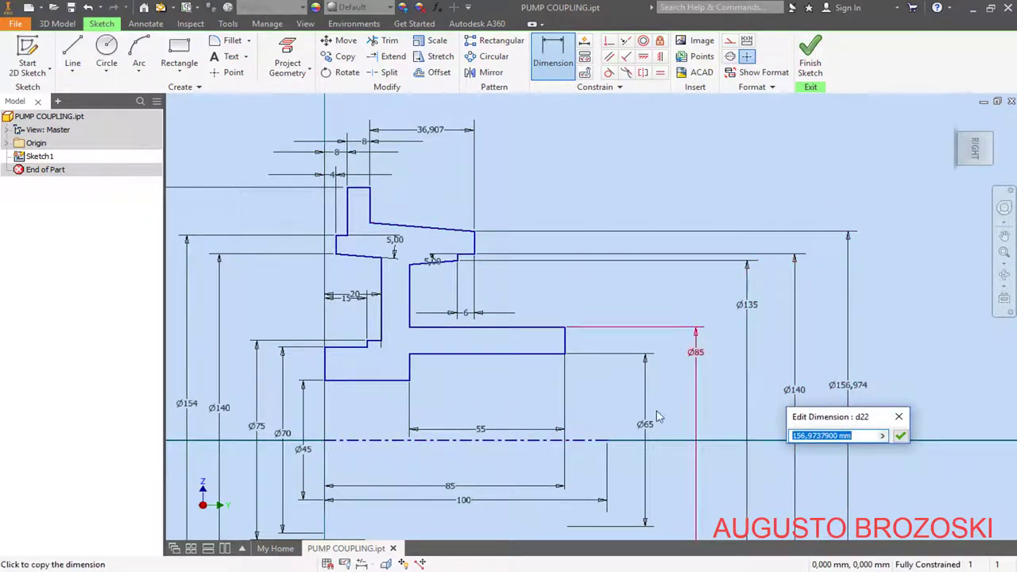
type("1")
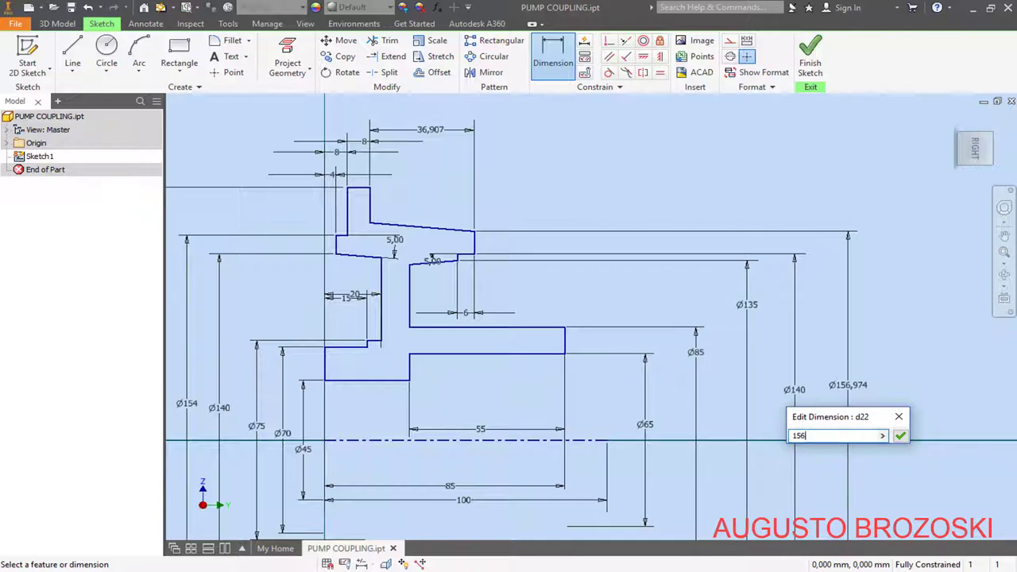
type("56")
key("Return")
key("Escape")
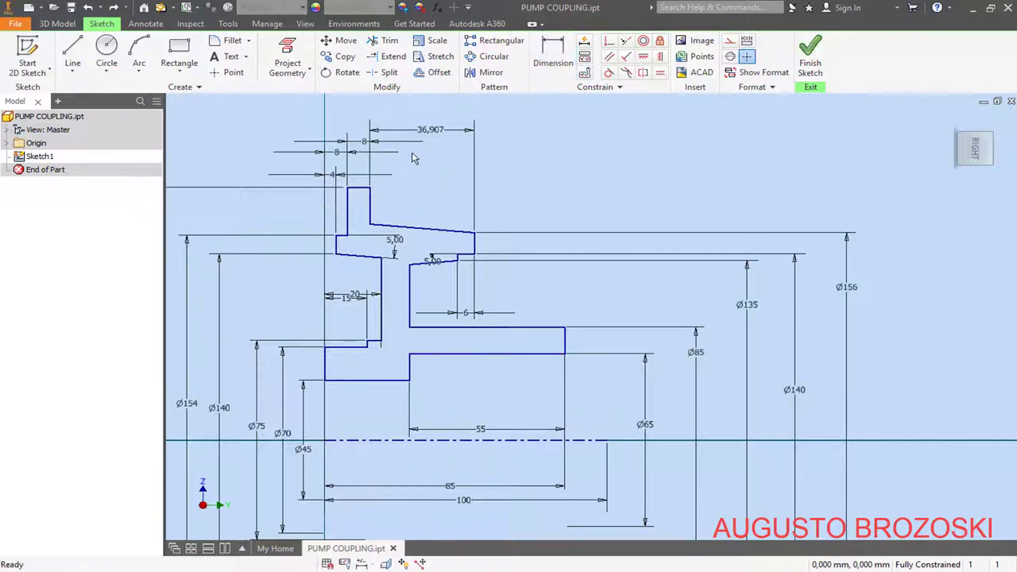
Step: Check the long slope's length in Section A-A and set its horizontal dimension above the rim to 34 mm
double_click(429, 129)
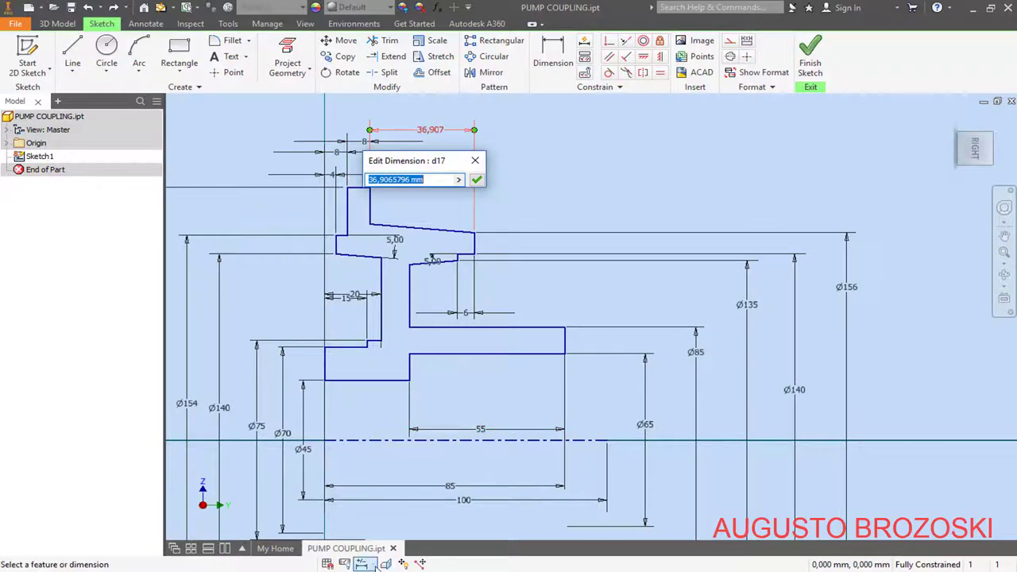
key("alt+Tab")
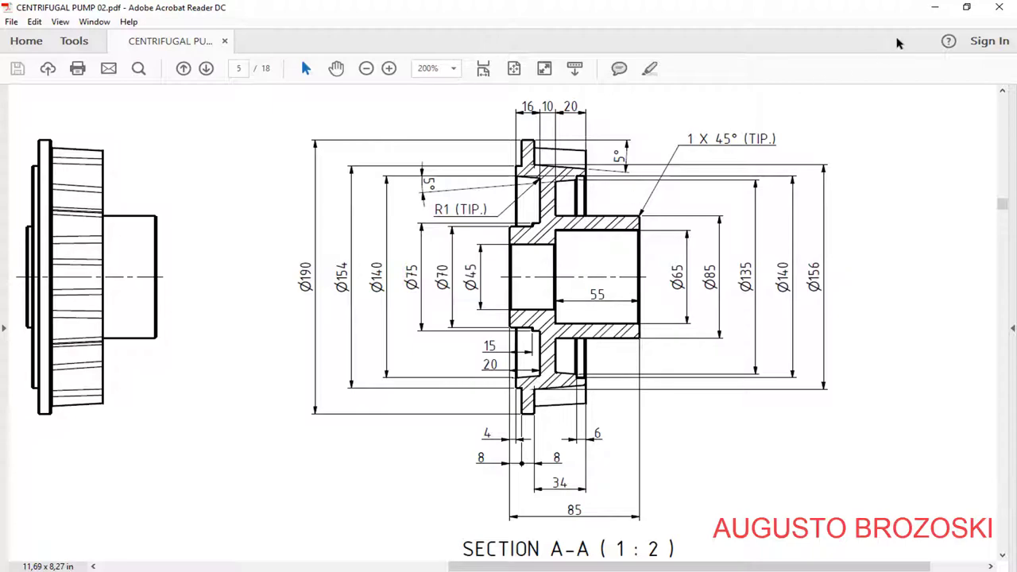
left_click(935, 8)
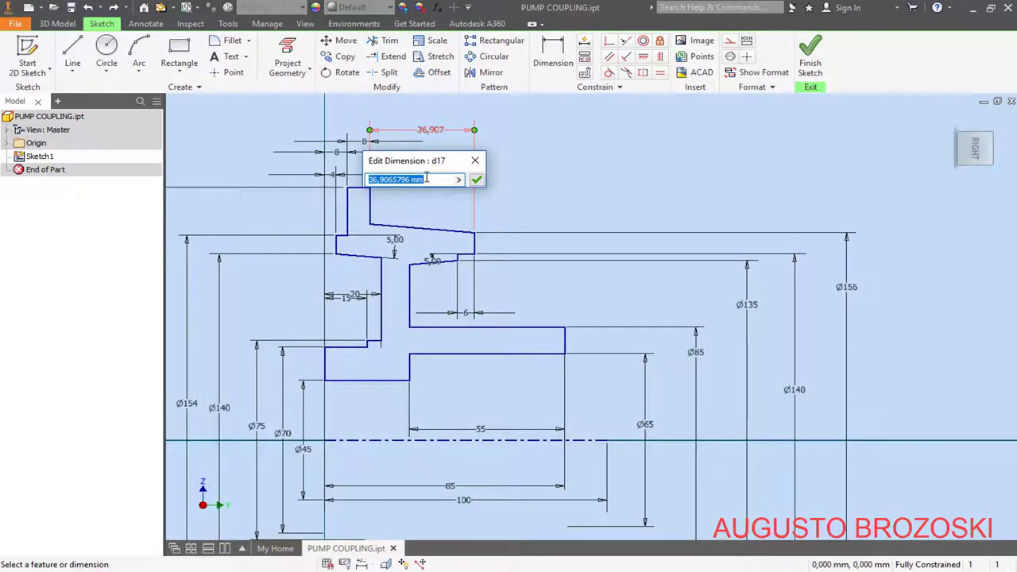
type("34")
key("Return")
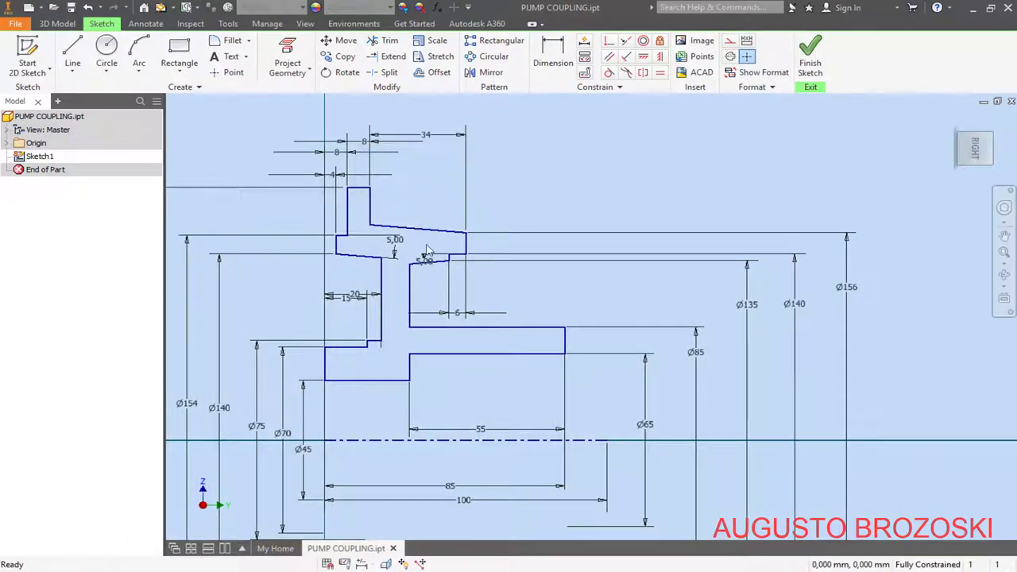
Step: Finish the sketch and revolve the section profile a full turn around the horizontal centerline as a solid
left_click(410, 328)
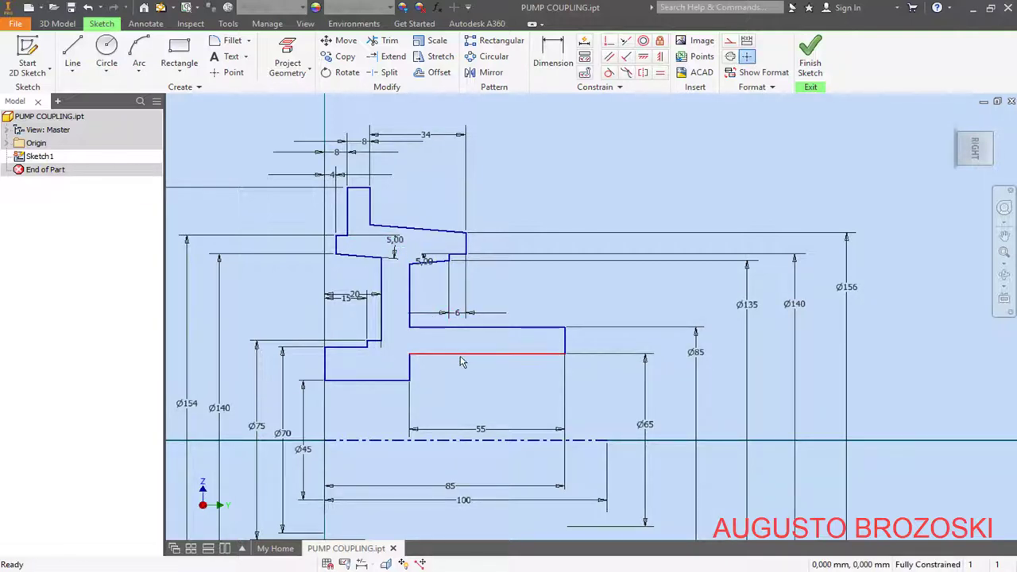
left_click(808, 64)
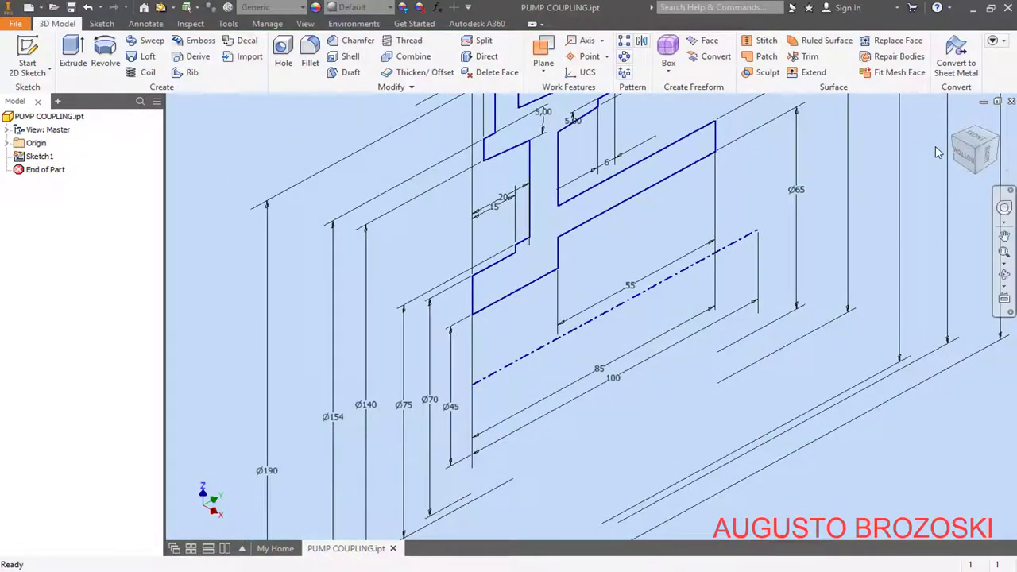
scroll(387, 141, "down", 3)
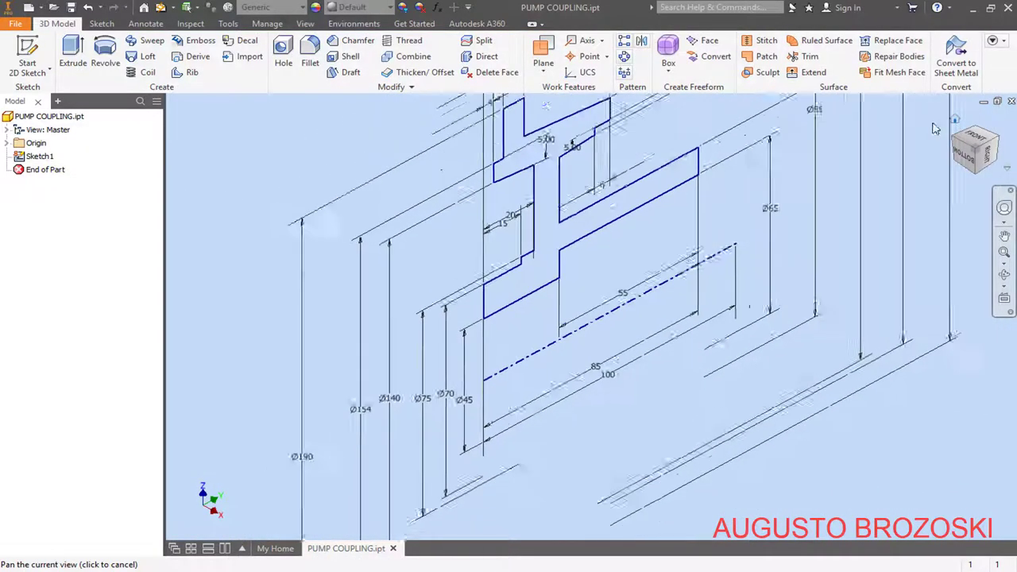
left_click(105, 59)
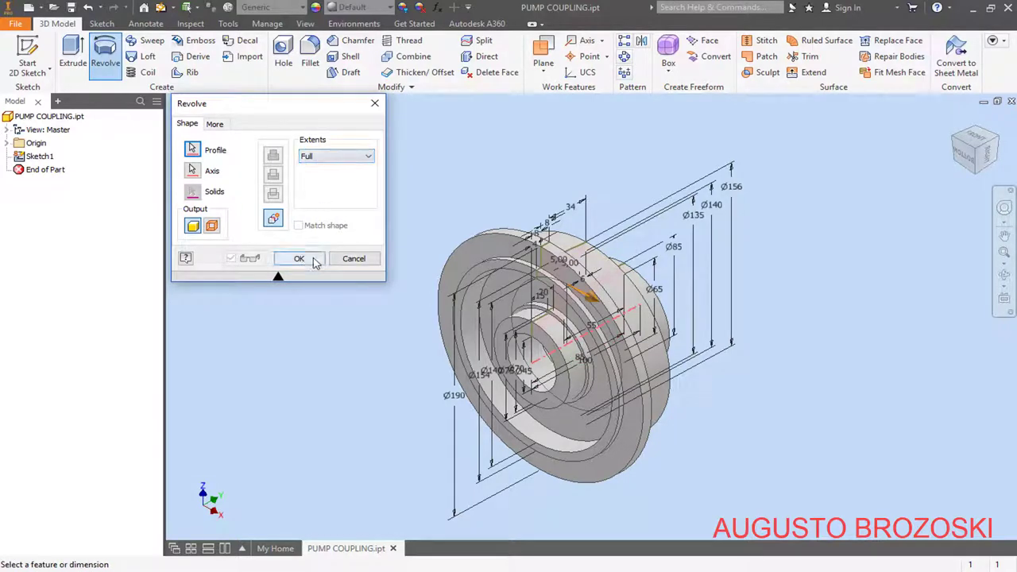
left_click(314, 262)
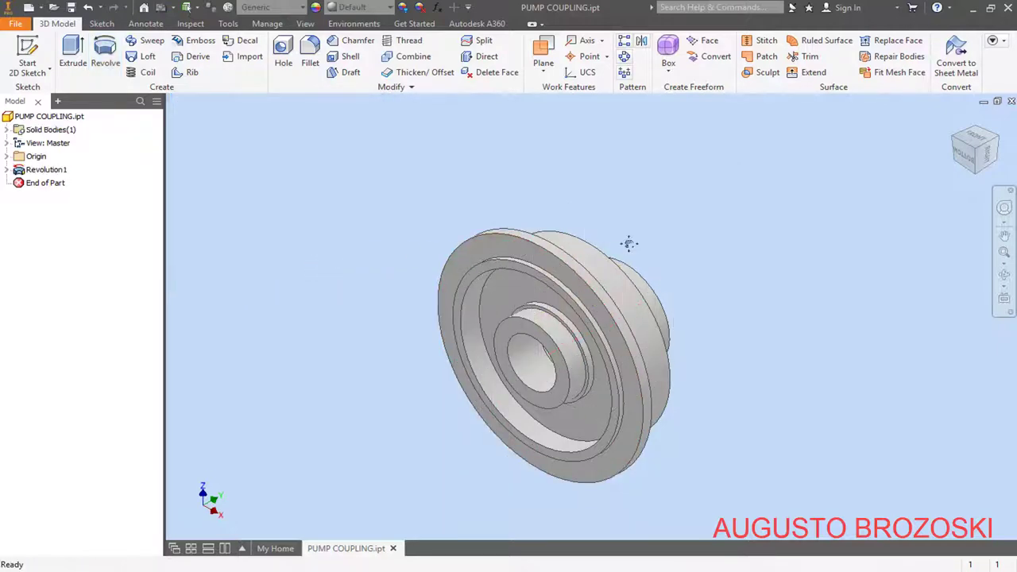
Step: Inspect the revolved body from the opposite side, restore the home view and save the part
mouse_move(628, 243)
middle_mouse_down()
mouse_move(580, 252)
mouse_move(619, 240)
middle_mouse_up()
left_click_drag(588, 271, 627, 233)
key("Escape")
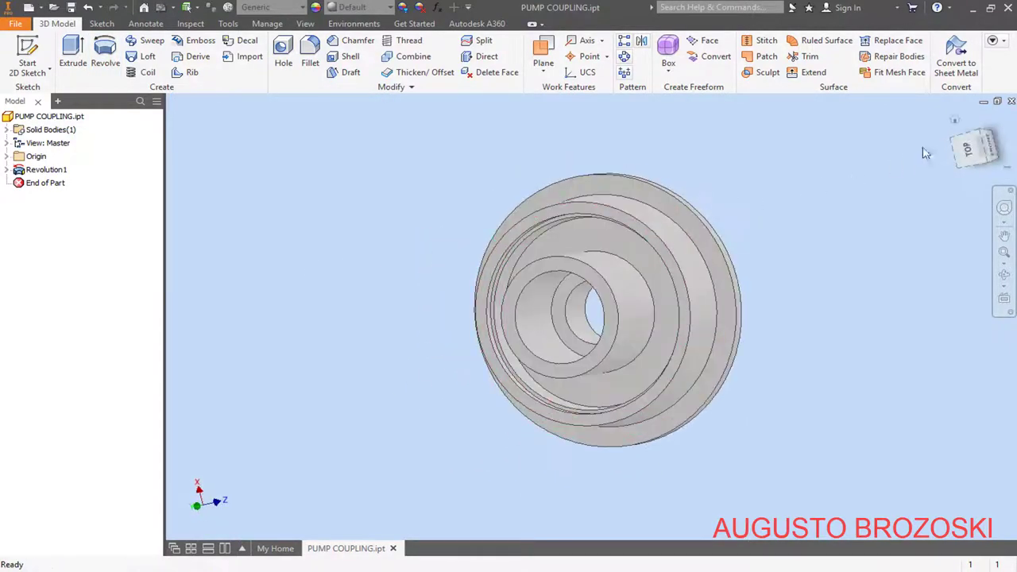
key("F6")
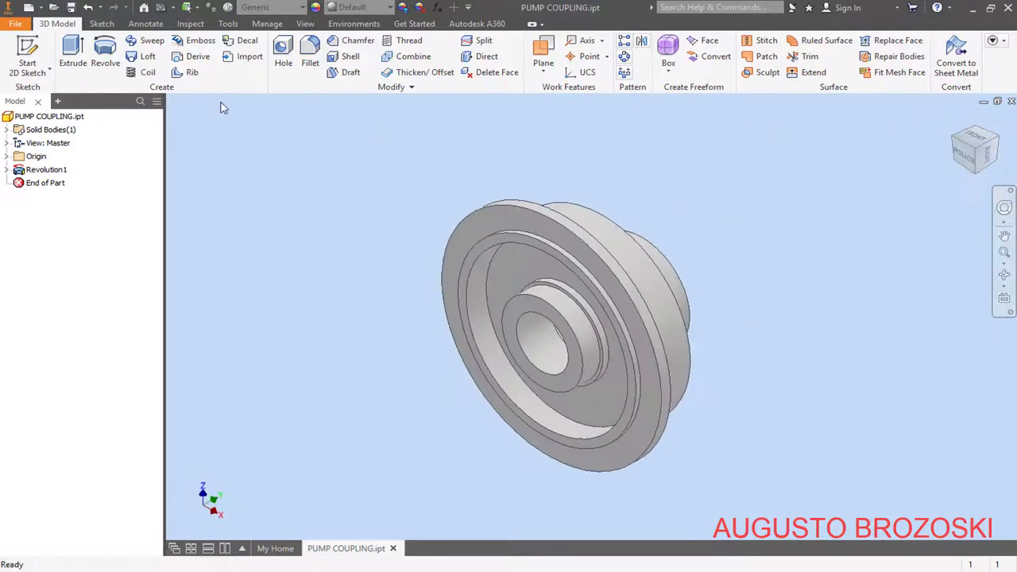
left_click(70, 7)
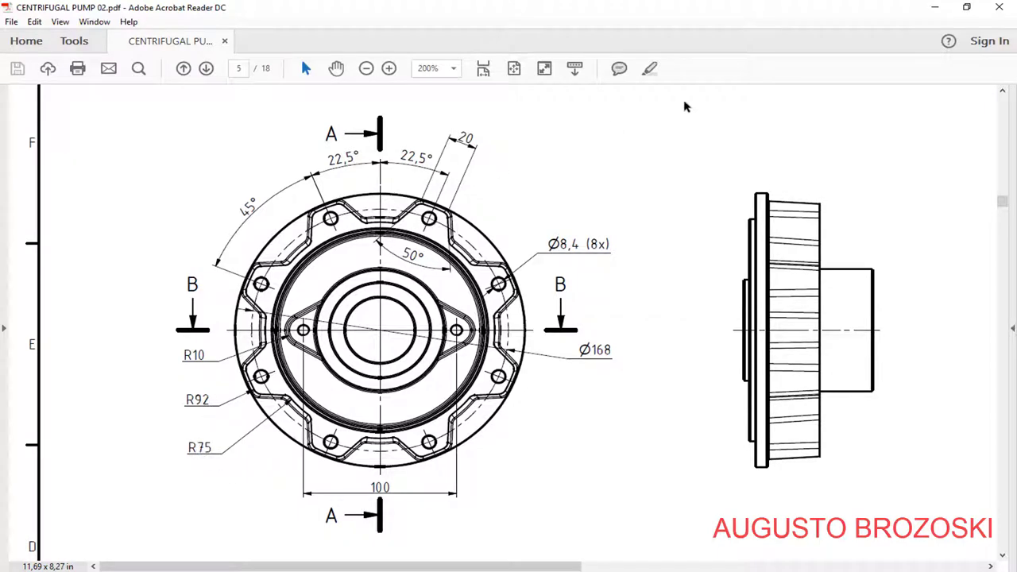
Step: Check the front view in the pump drawing and start a sketch on the annular end face of the sloped rim
left_click(923, 16)
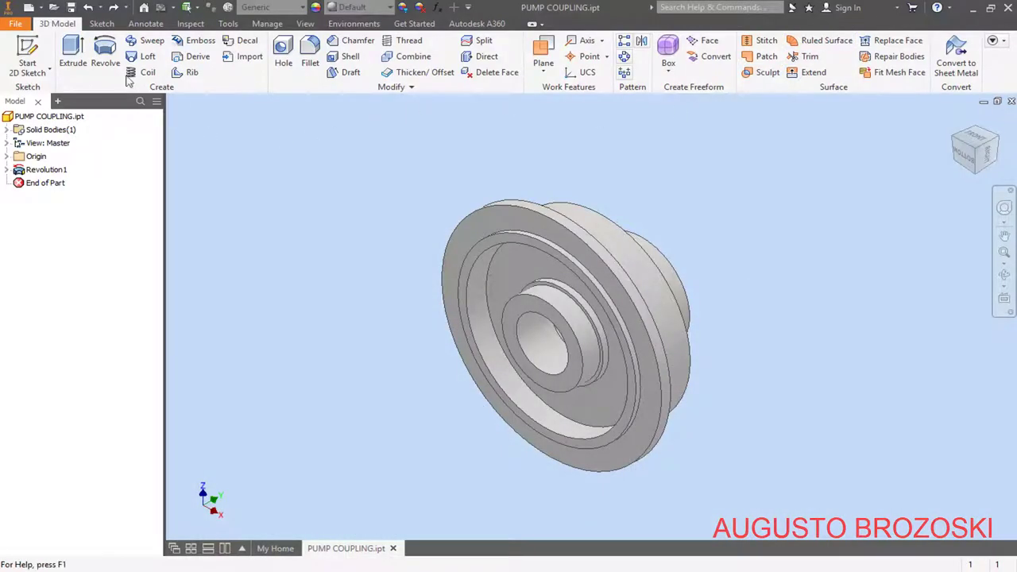
left_click(28, 52)
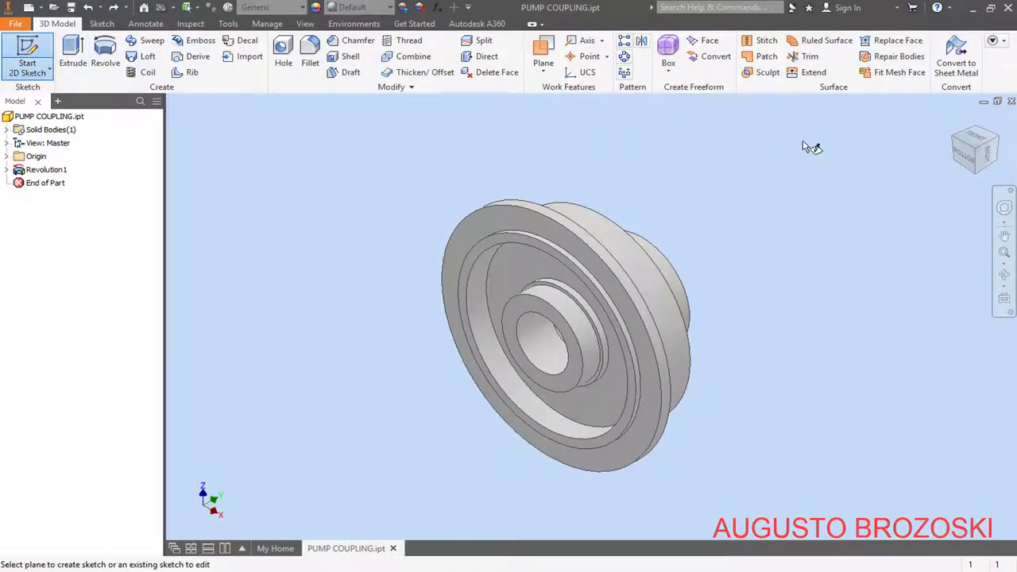
left_click(1009, 137)
scroll(659, 269, "up", 4)
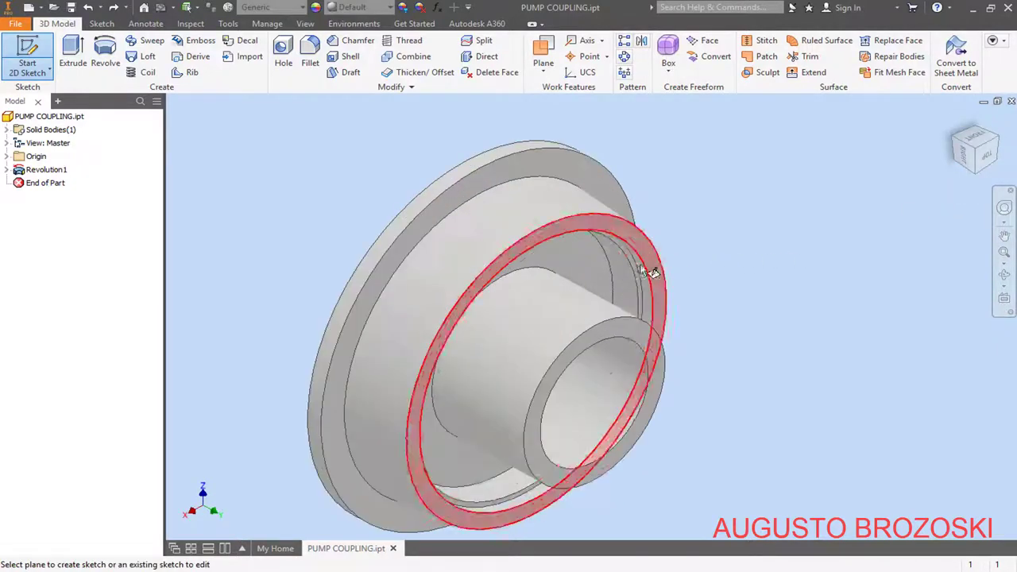
left_click(570, 224)
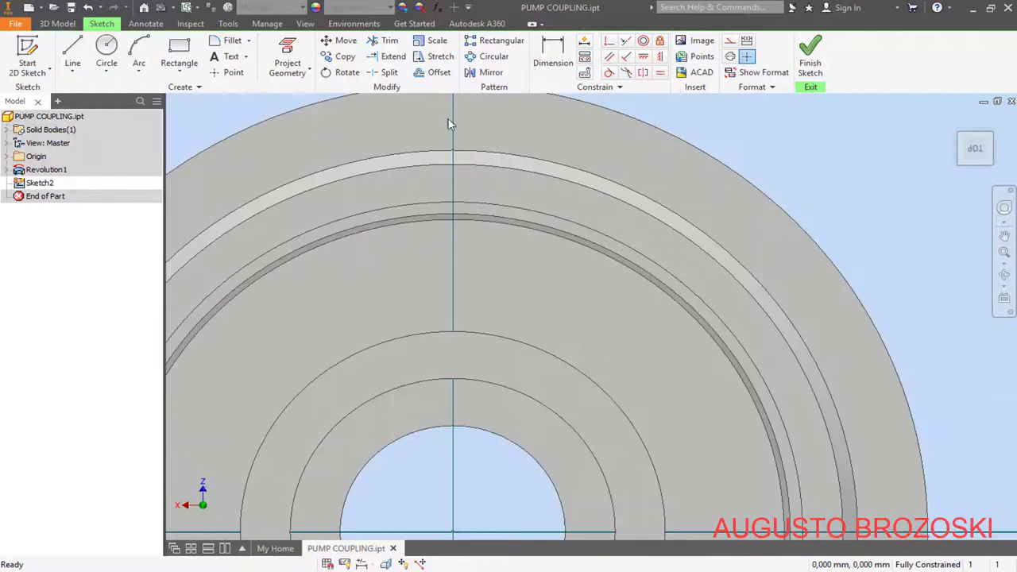
Step: Sketch a vertical line about 95 mm long from the part's center up to the outer flange edge
left_click(72, 54)
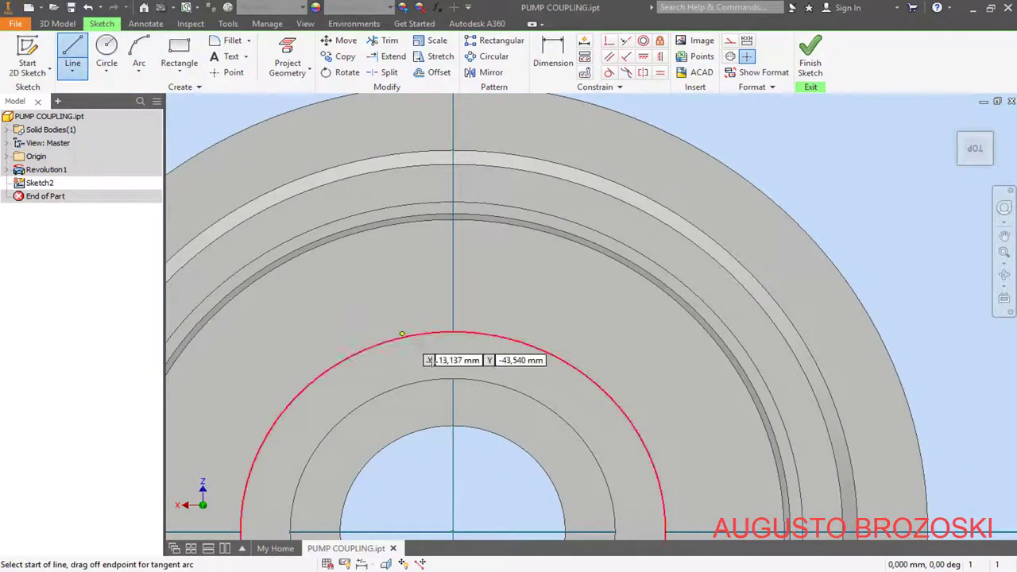
scroll(485, 369, "down", 4)
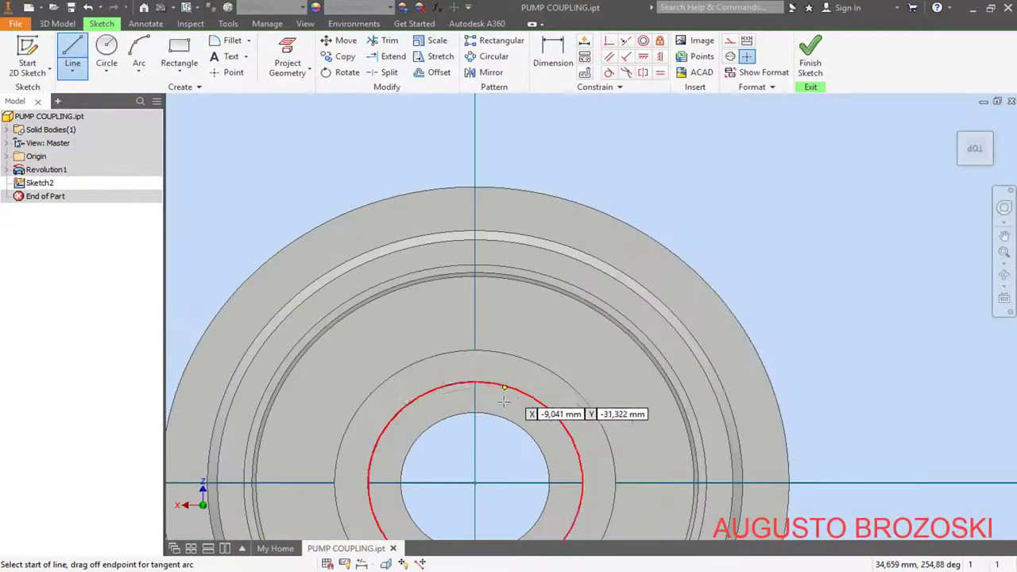
left_click(475, 482)
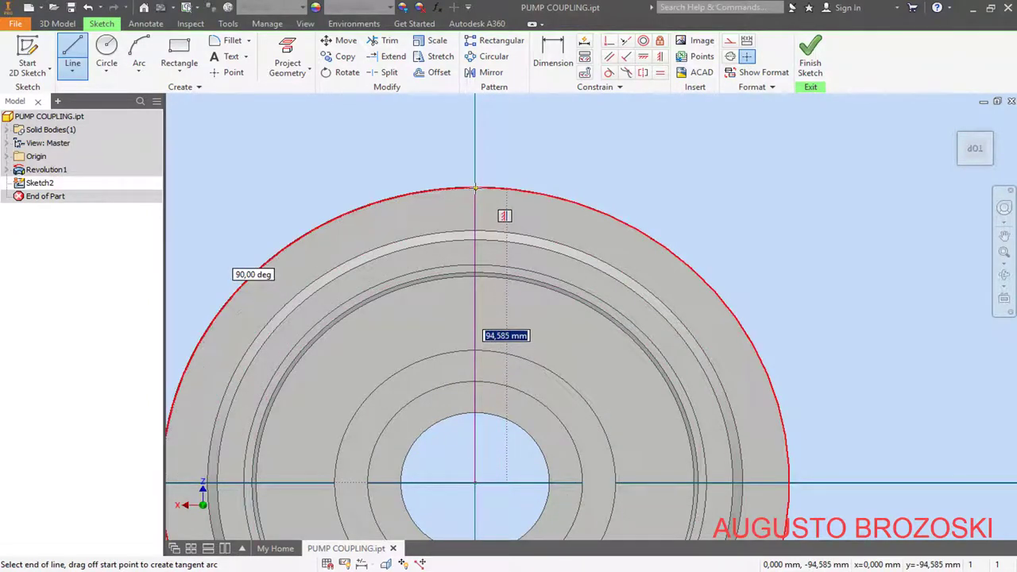
left_click(475, 187)
key("Escape")
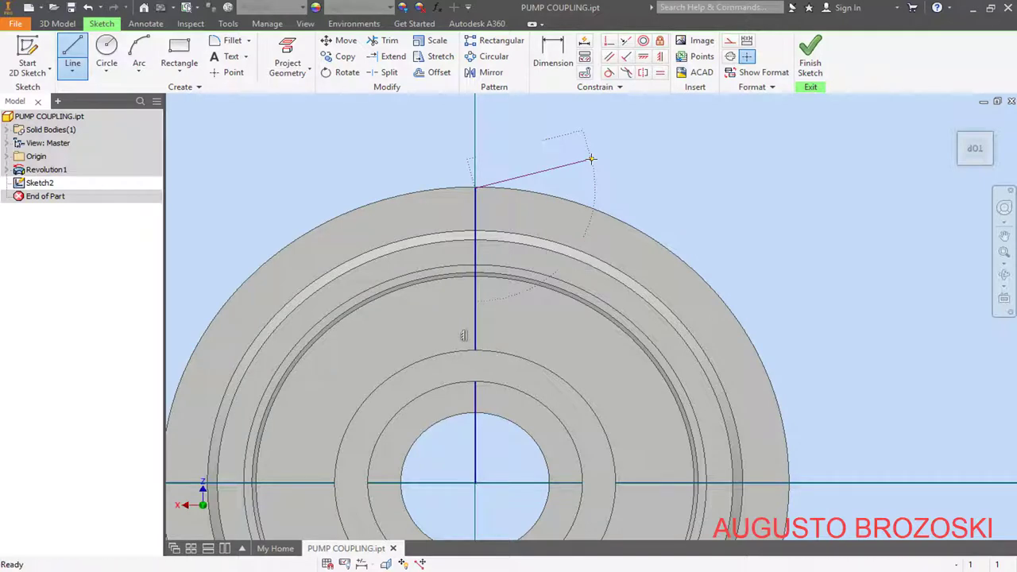
Step: Sketch a second line from the center to the outer flange edge, slanting clockwise from the vertical line
left_click(80, 58)
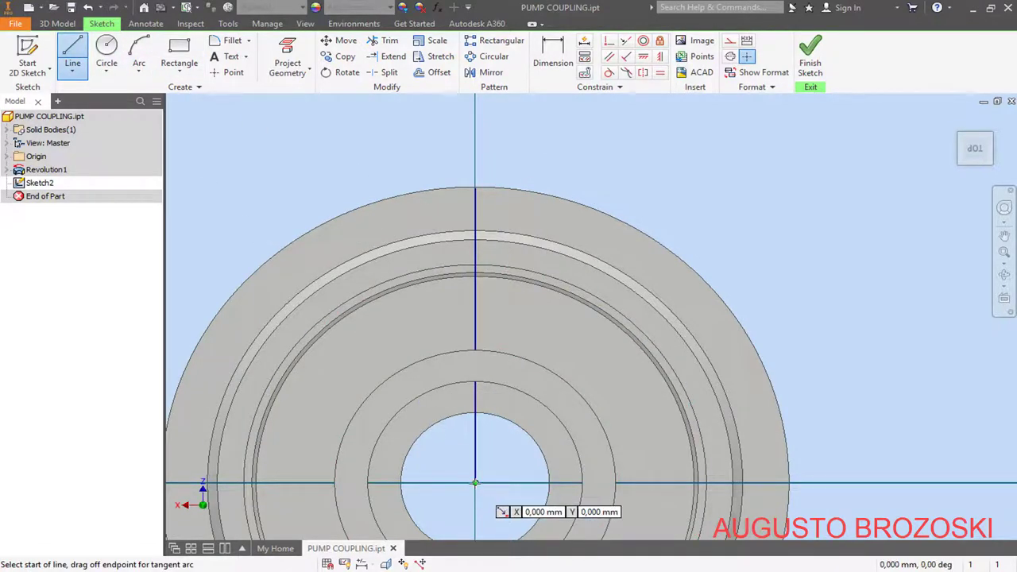
left_click(475, 483)
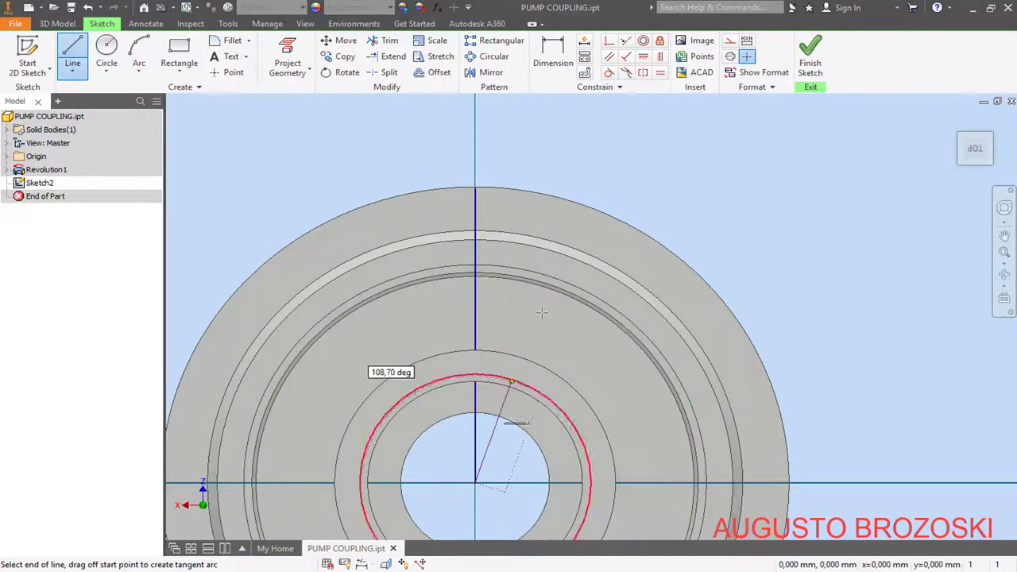
double_click(568, 199)
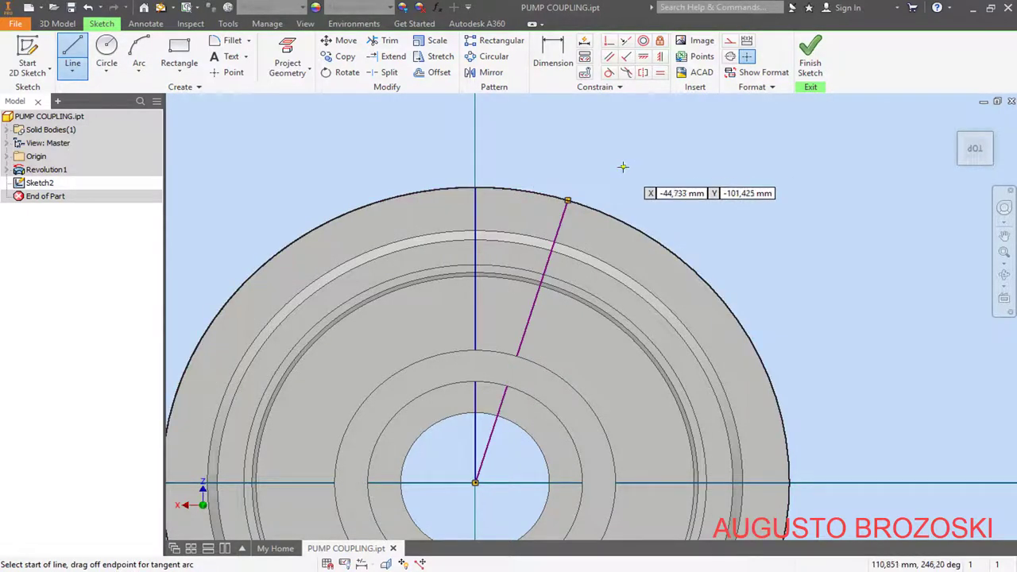
key("Escape")
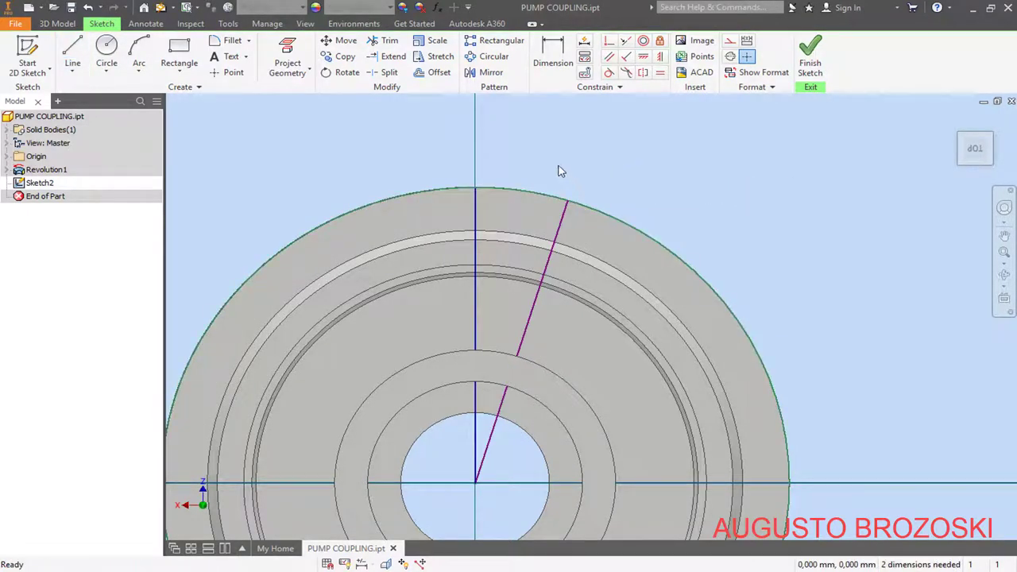
Step: Sketch two concentric circles about the part's center, both between the flange's outer edge and the sloped rim
left_click(107, 52)
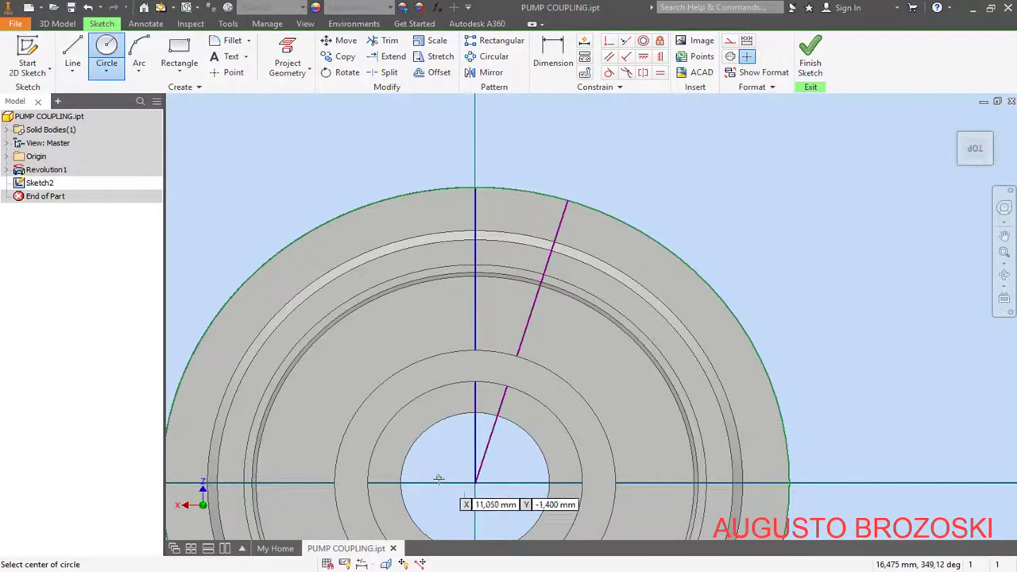
left_click(475, 482)
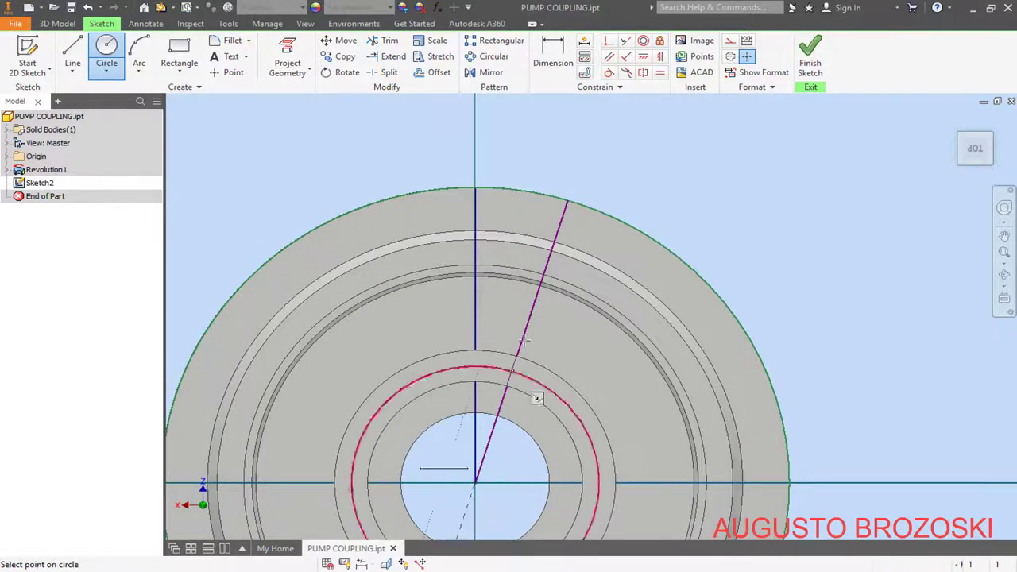
left_click(584, 218)
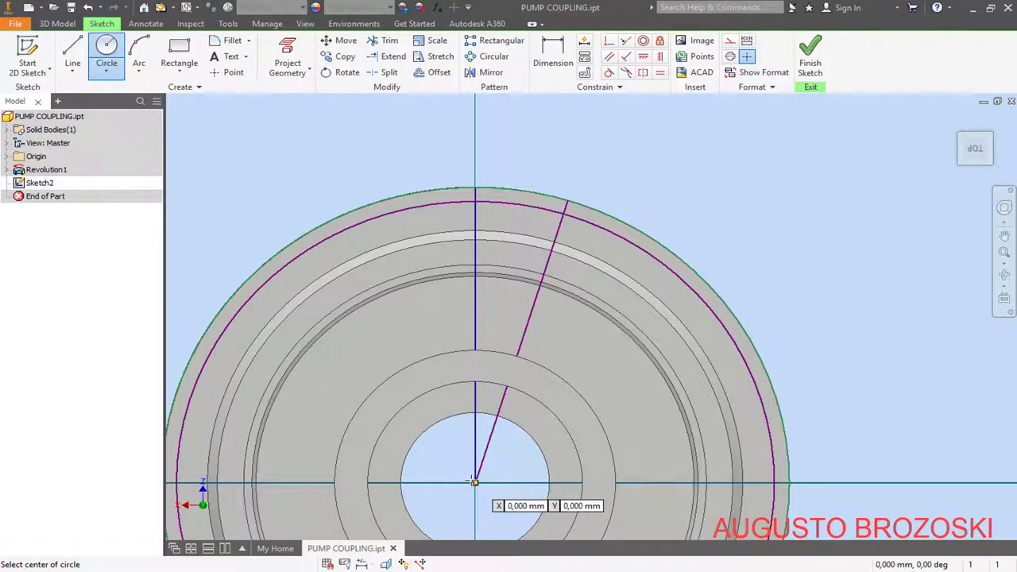
left_click(475, 482)
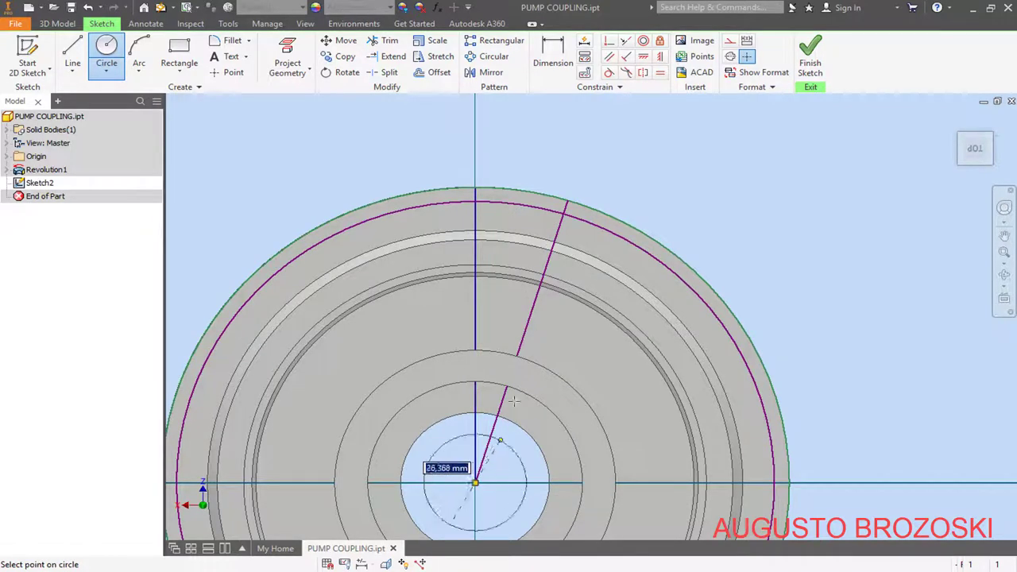
left_click(572, 243)
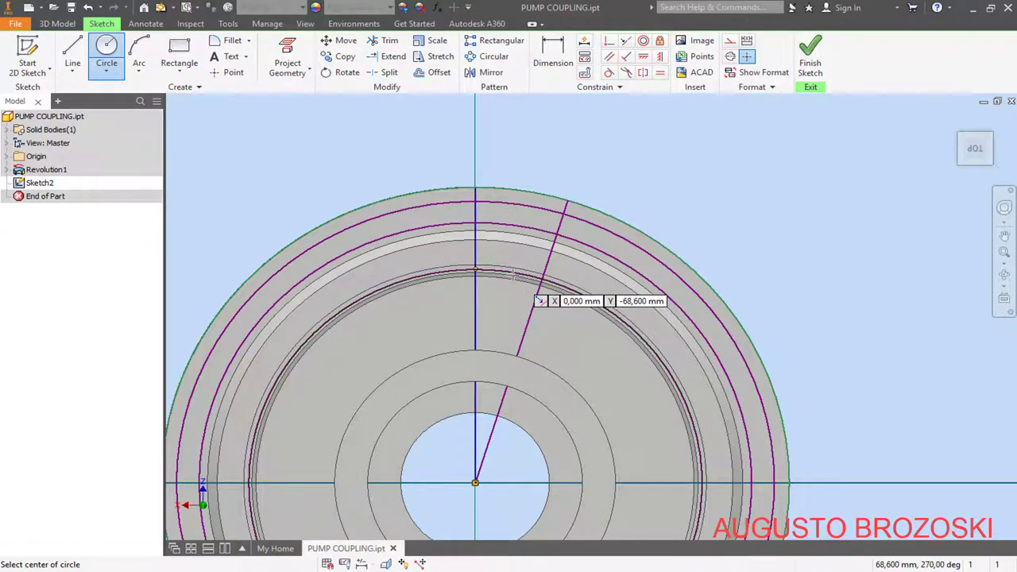
key("Escape")
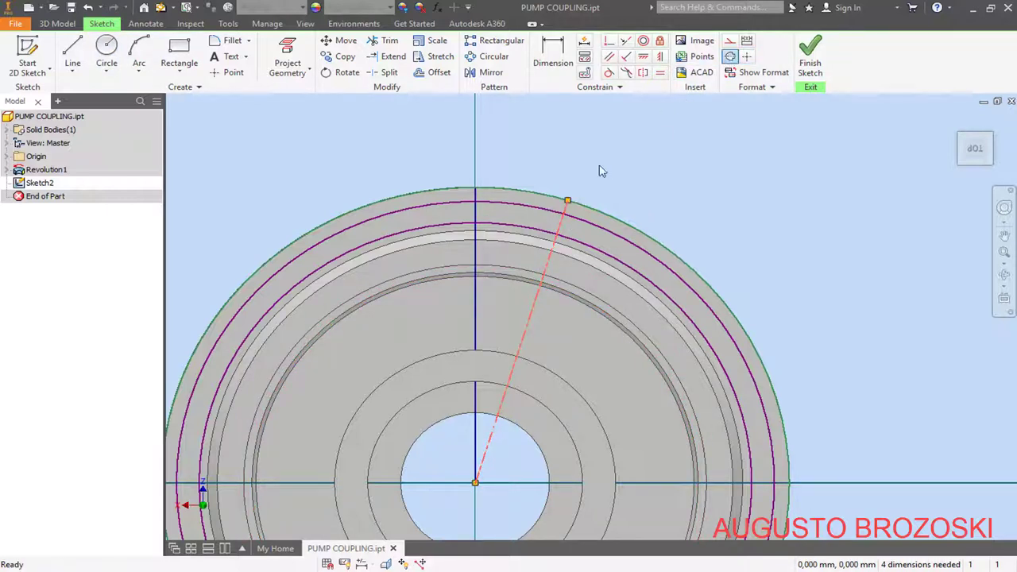
Step: Convert the slanted and vertical radial lines to centerlines
left_click(479, 304)
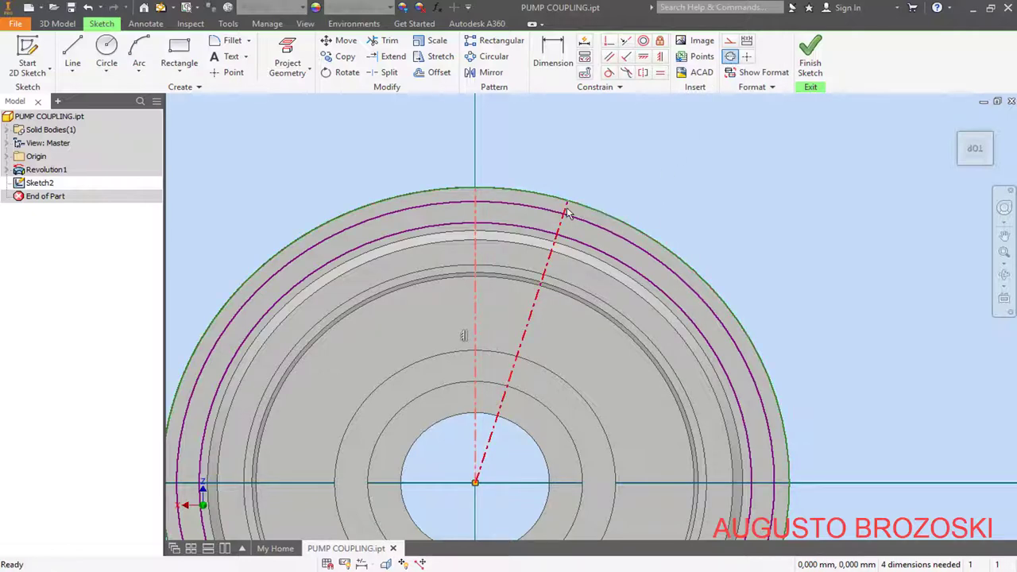
scroll(562, 249, "down", 2)
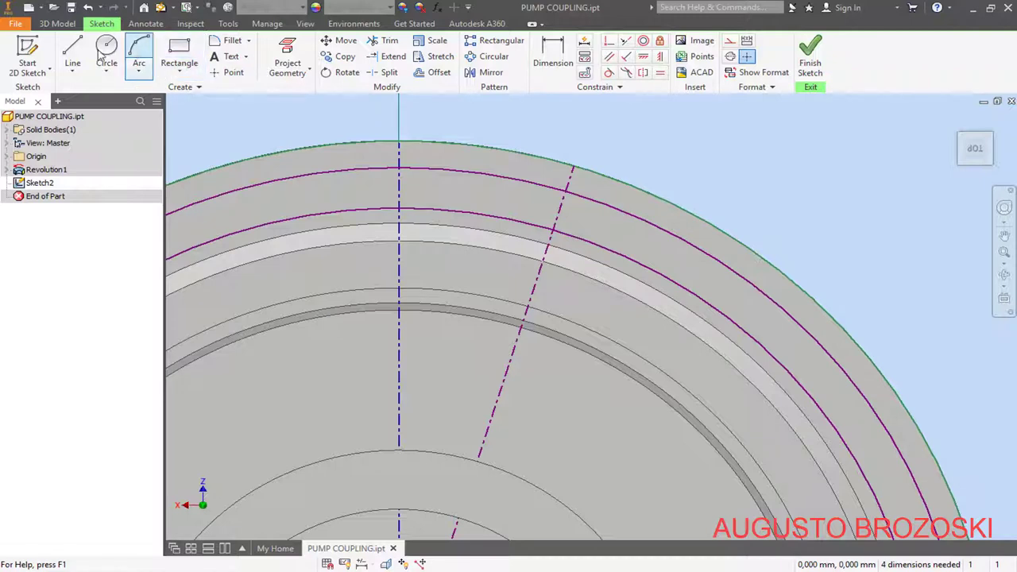
Step: Draw two slanted lines joining the two sketch circles, one on each side of the inclined centerline
left_click(72, 49)
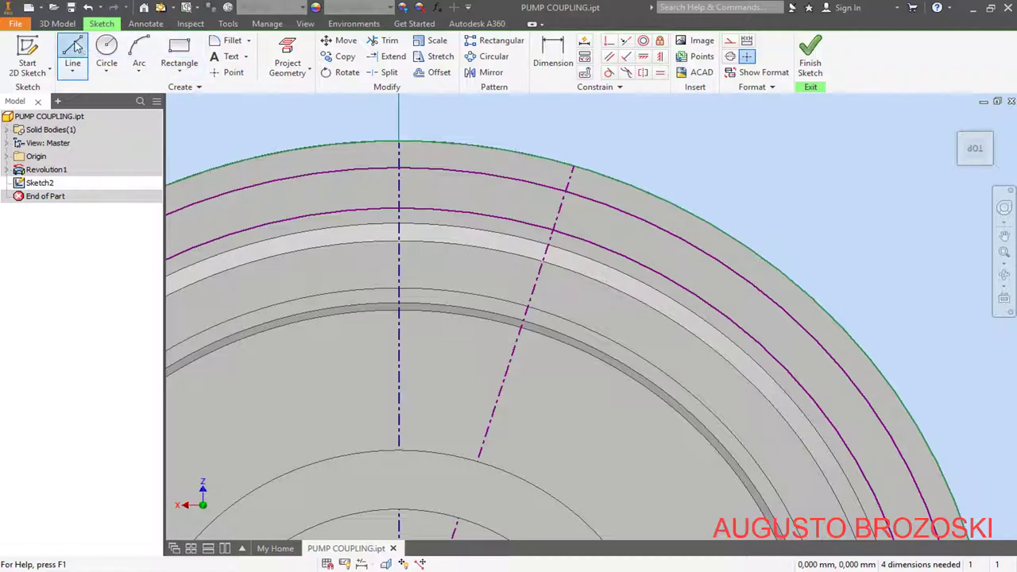
left_click(505, 176)
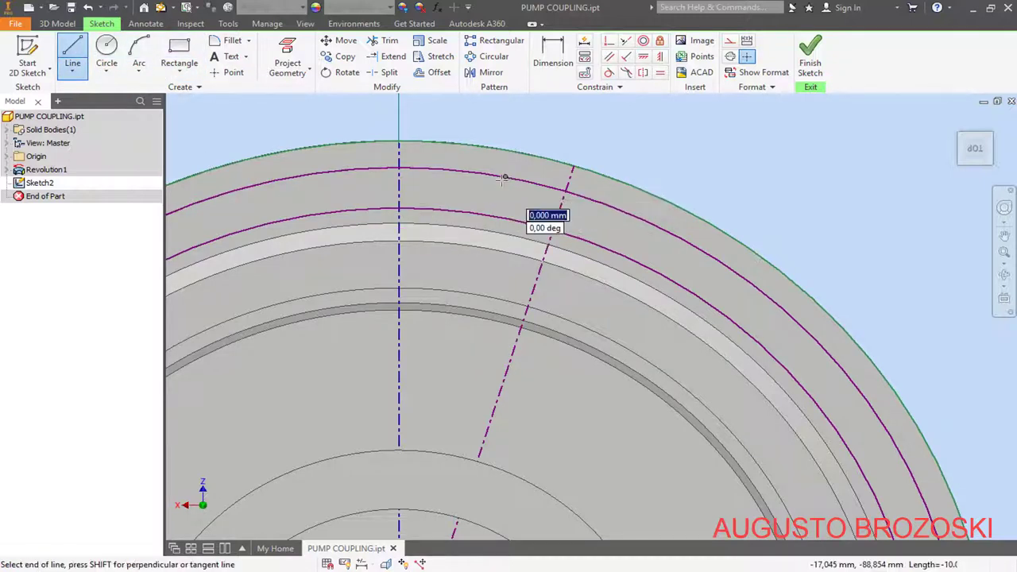
left_click(468, 211)
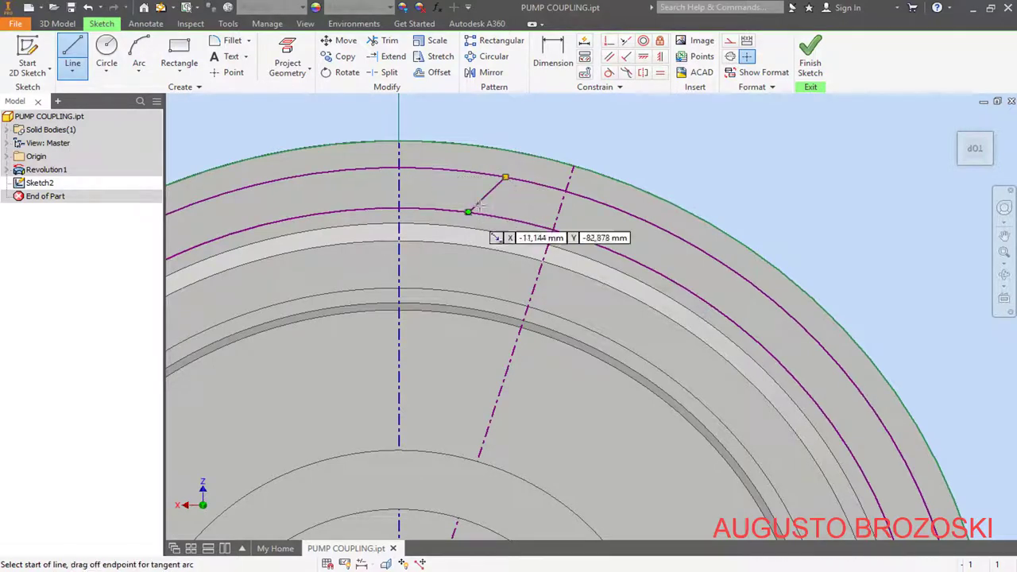
left_click(625, 212)
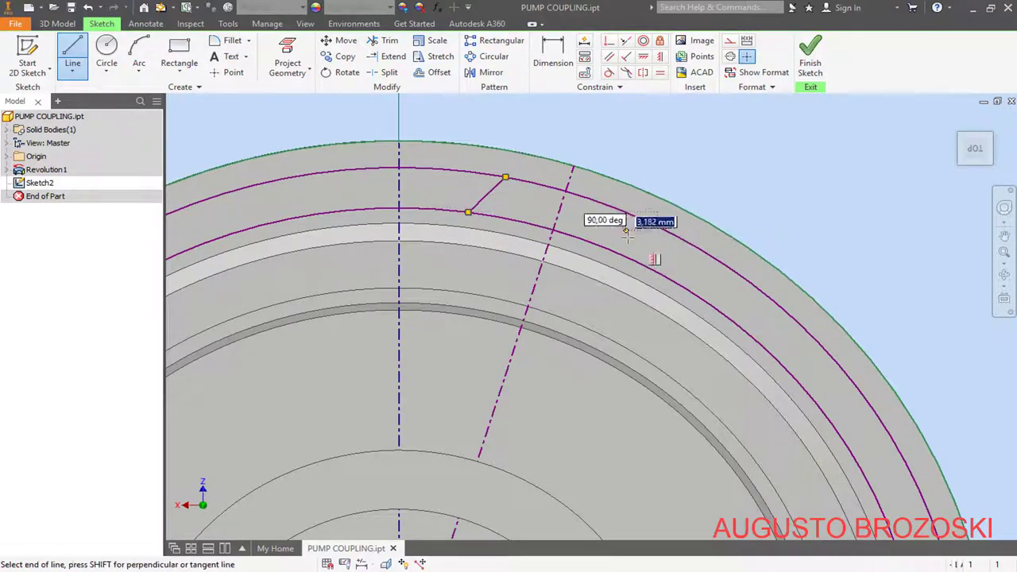
left_click(631, 258)
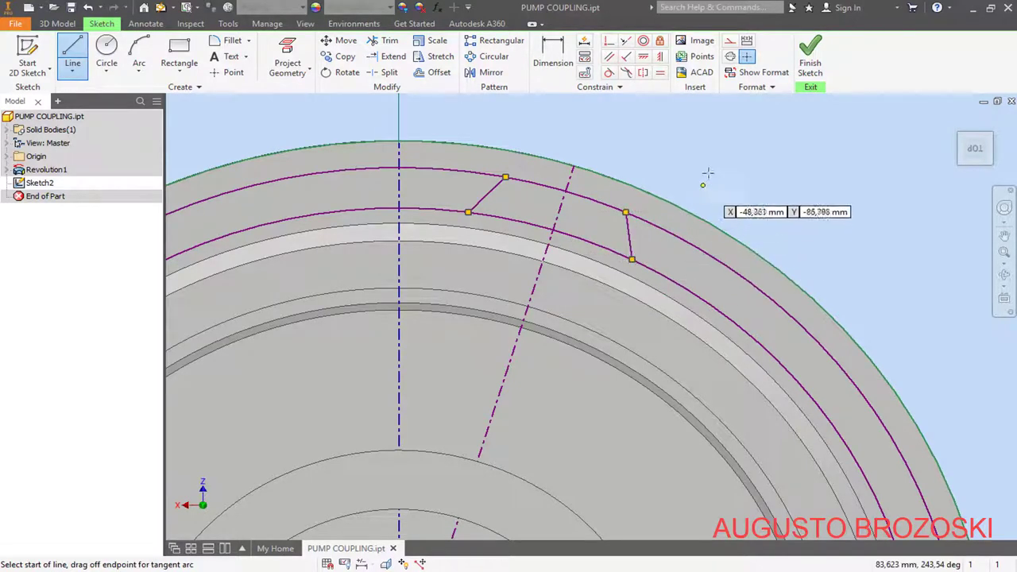
key("Escape")
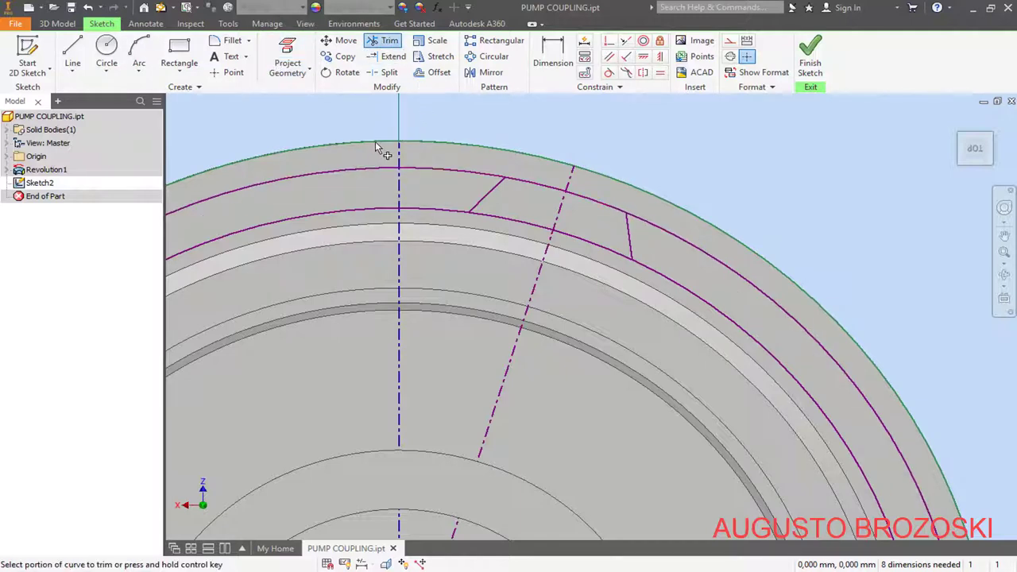
Step: Trim both circles outside the slanted lines to leave a closed four-sided profile, and delete the projected outer edge of the flange
left_click(373, 174)
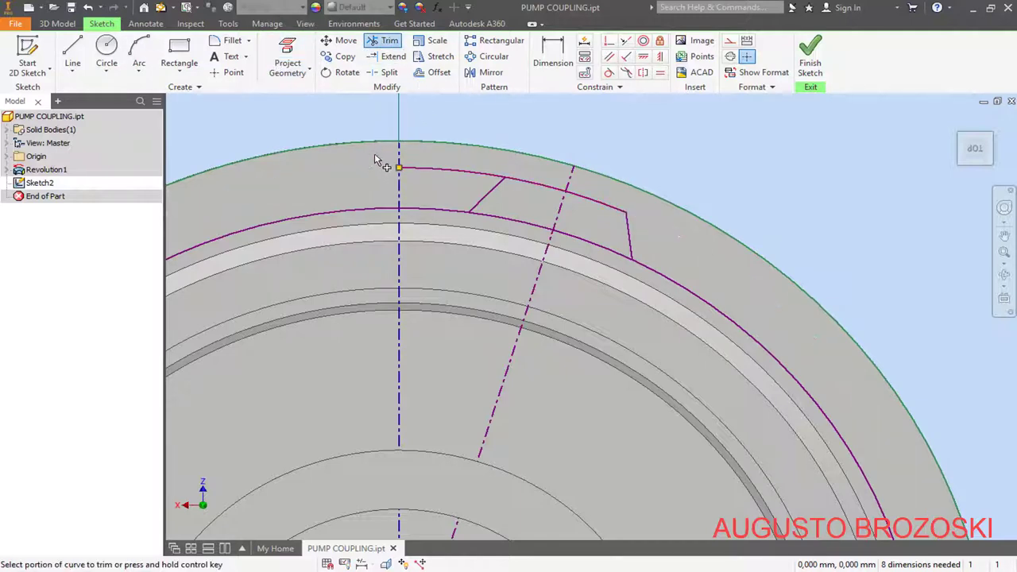
left_click(444, 173)
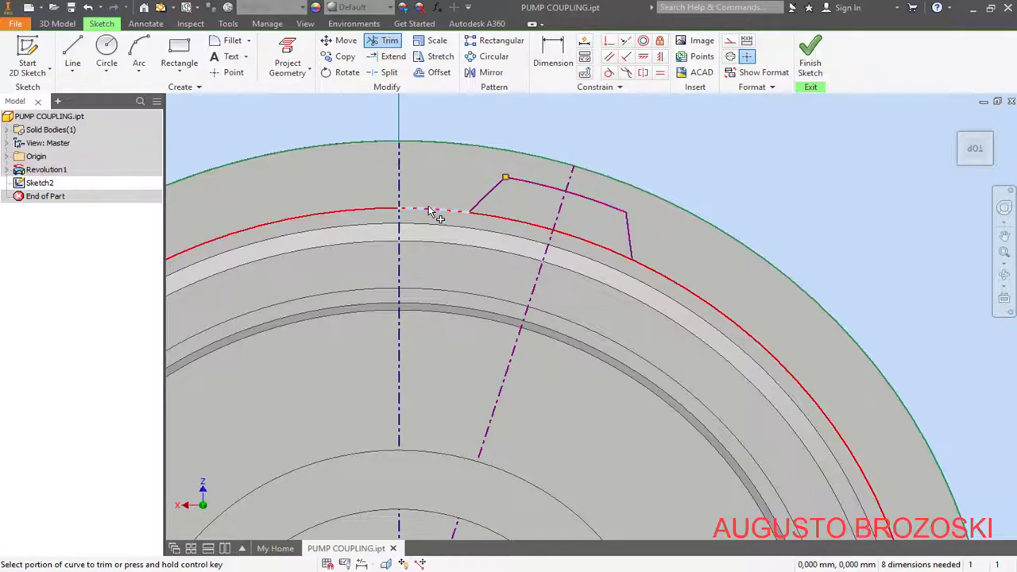
left_click(428, 213)
left_click(374, 209)
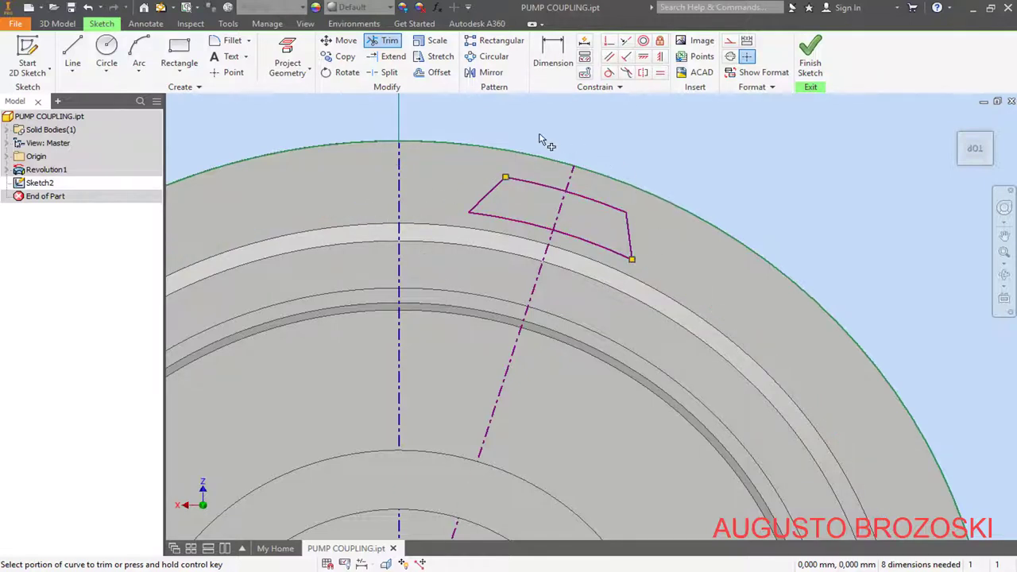
key("Escape")
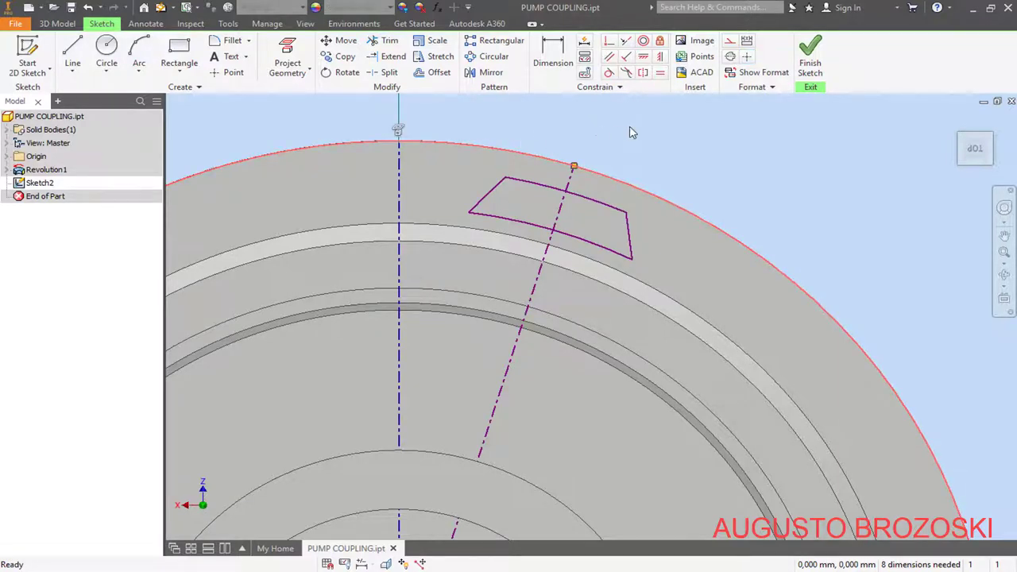
key("Delete")
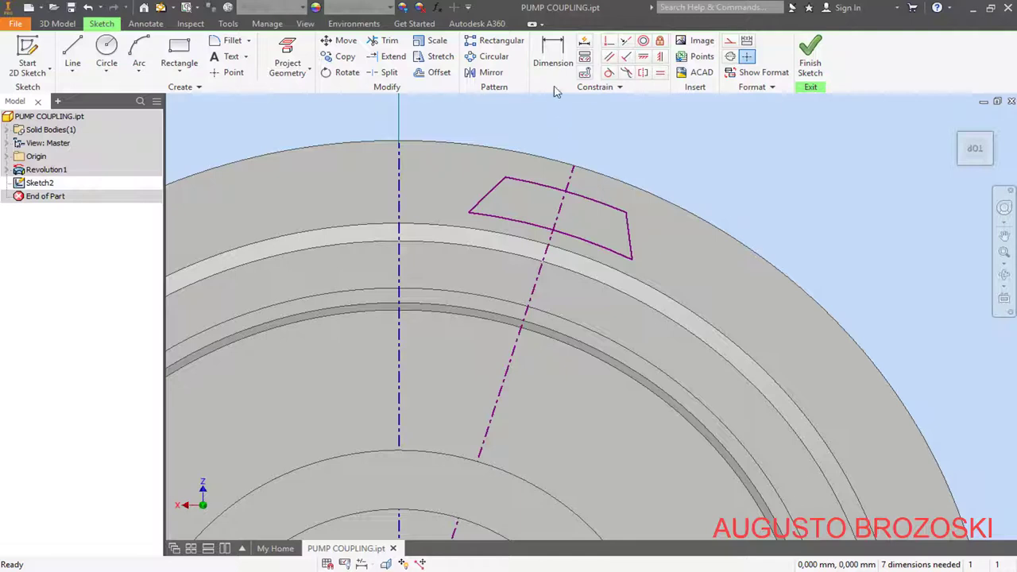
Step: Dimension the radius of the profile's outer arc as 92 mm
left_click(553, 58)
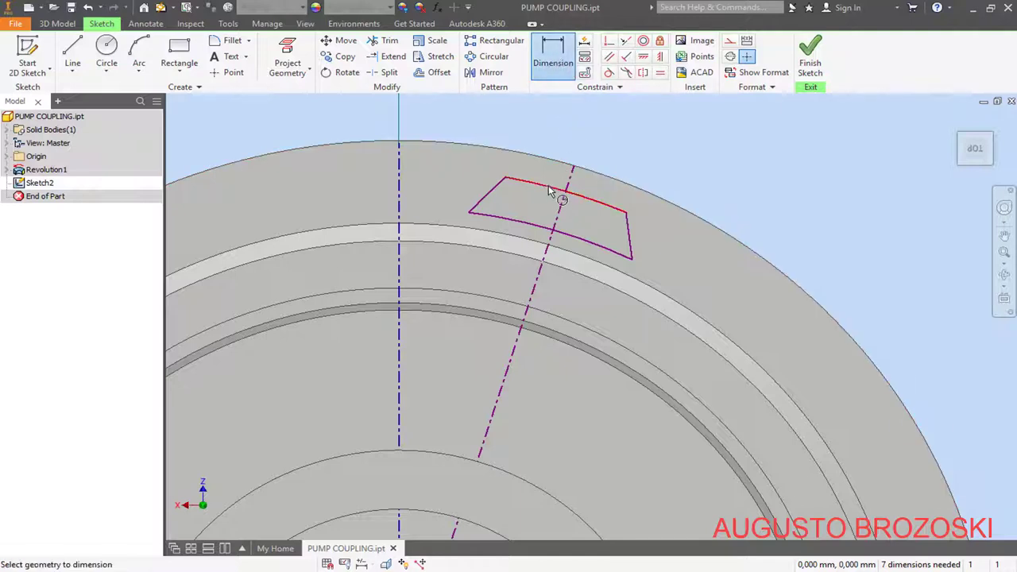
left_click(551, 190)
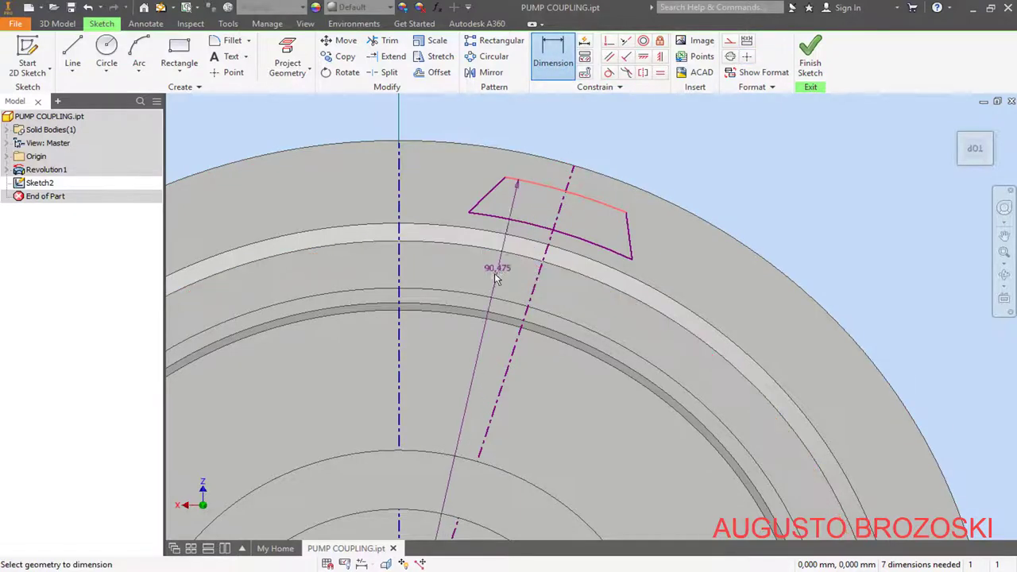
left_click(496, 279)
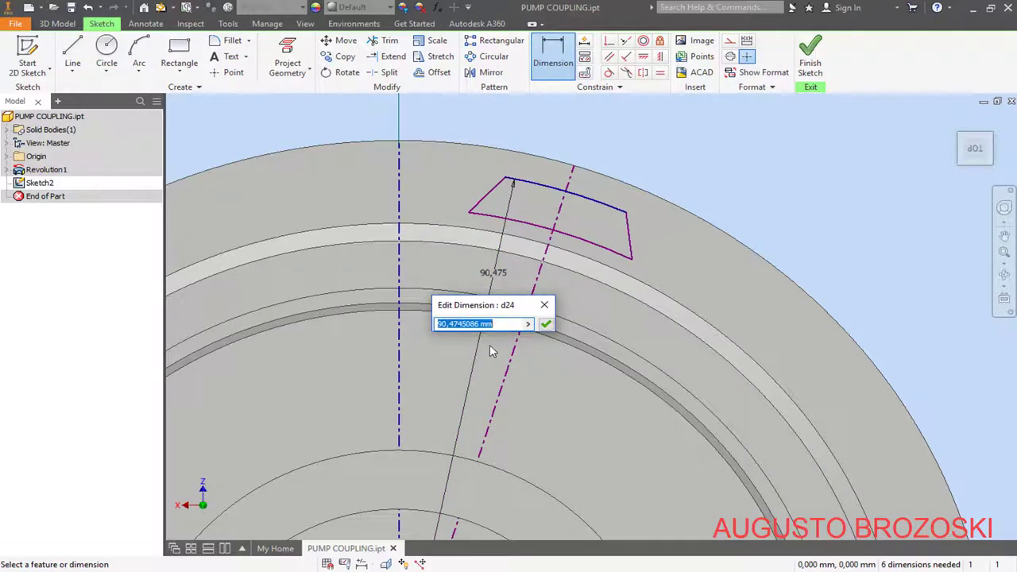
type("92")
key("Return")
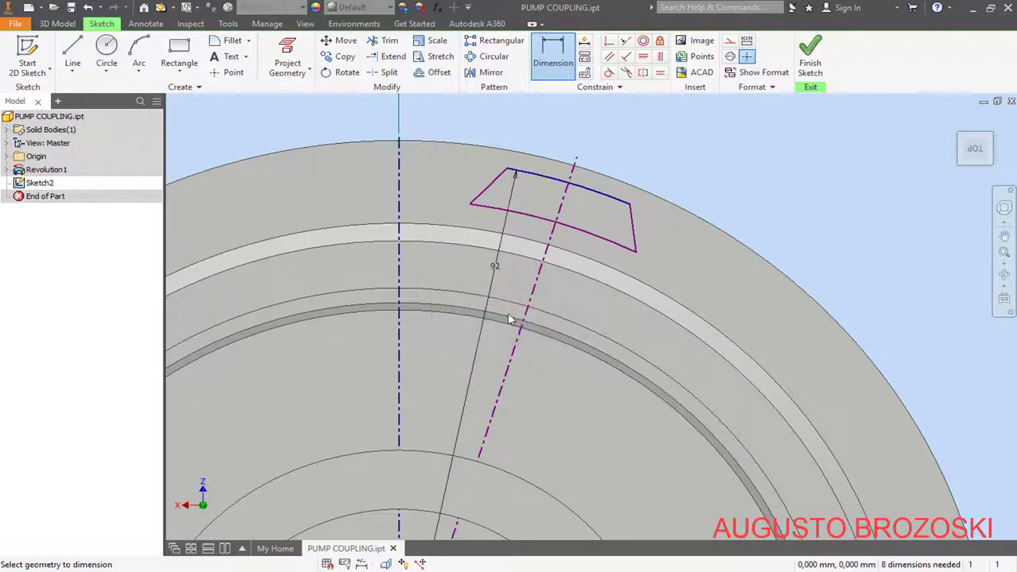
Step: Dimension the radius of the profile's inner arc as 75 mm
left_click(530, 219)
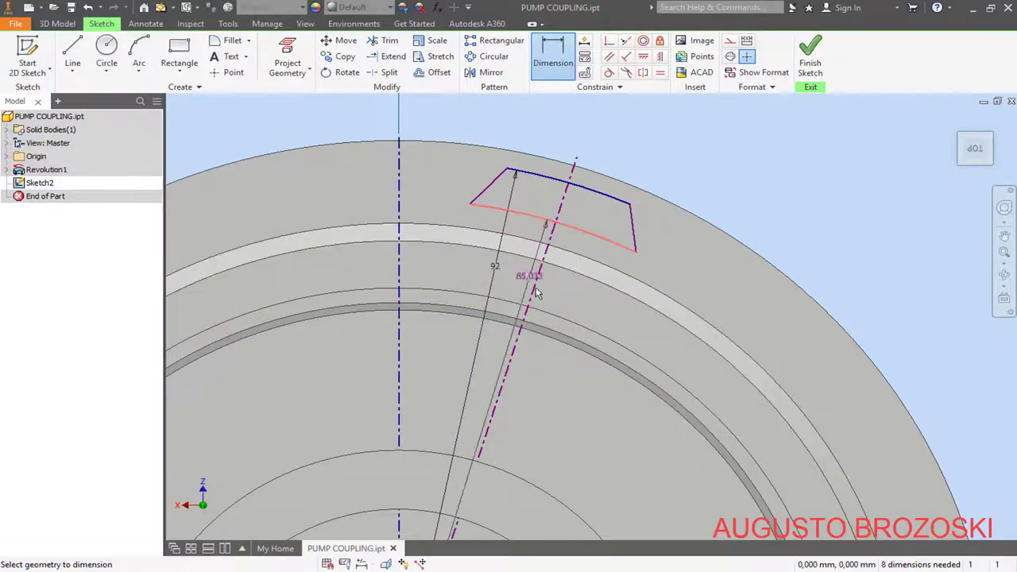
left_click(545, 352)
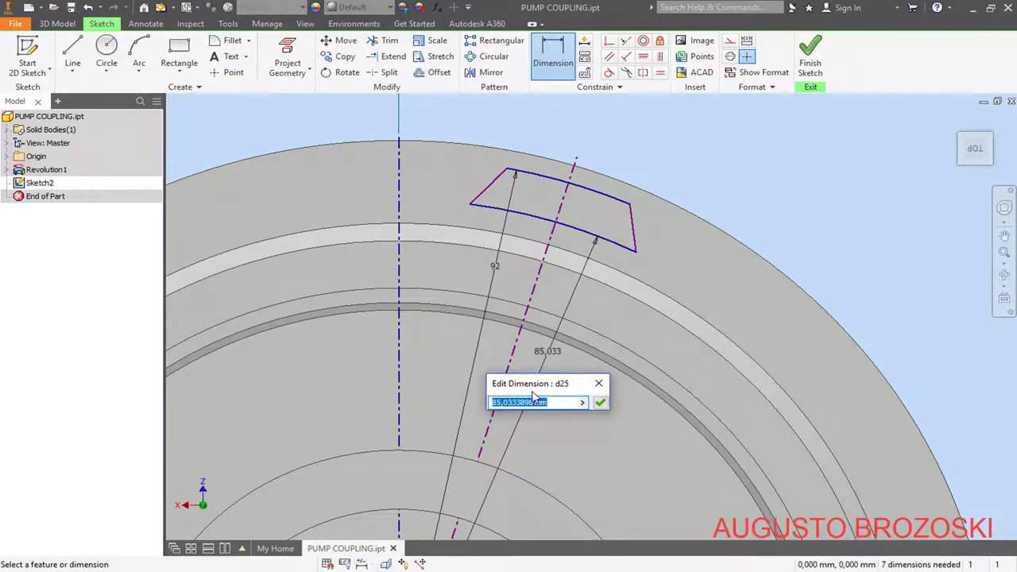
type("75")
key("Return")
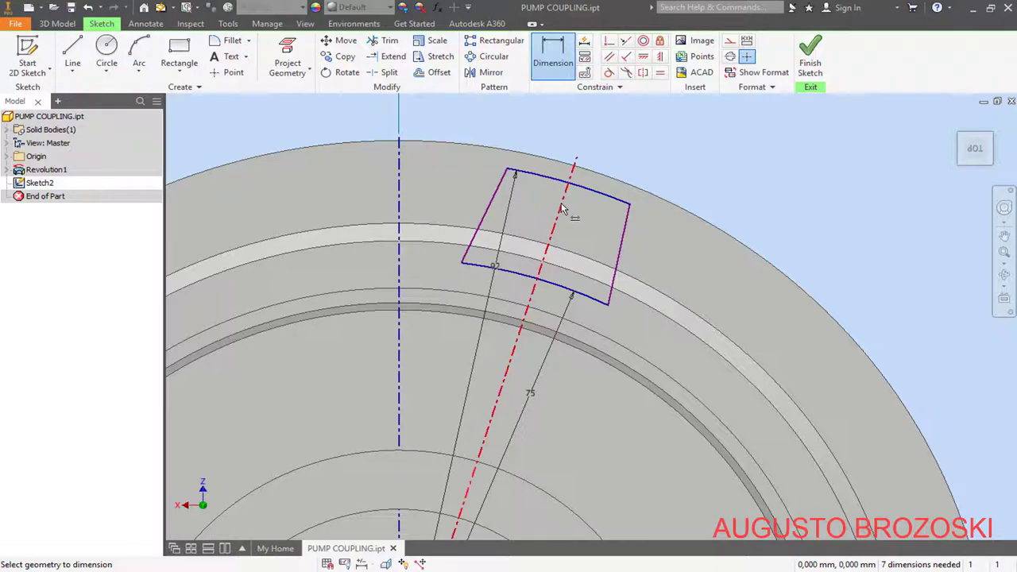
key("Escape")
Step: Constrain the midpoint of the outer arc coincident with the inclined centerline
scroll(597, 159, "up", 3)
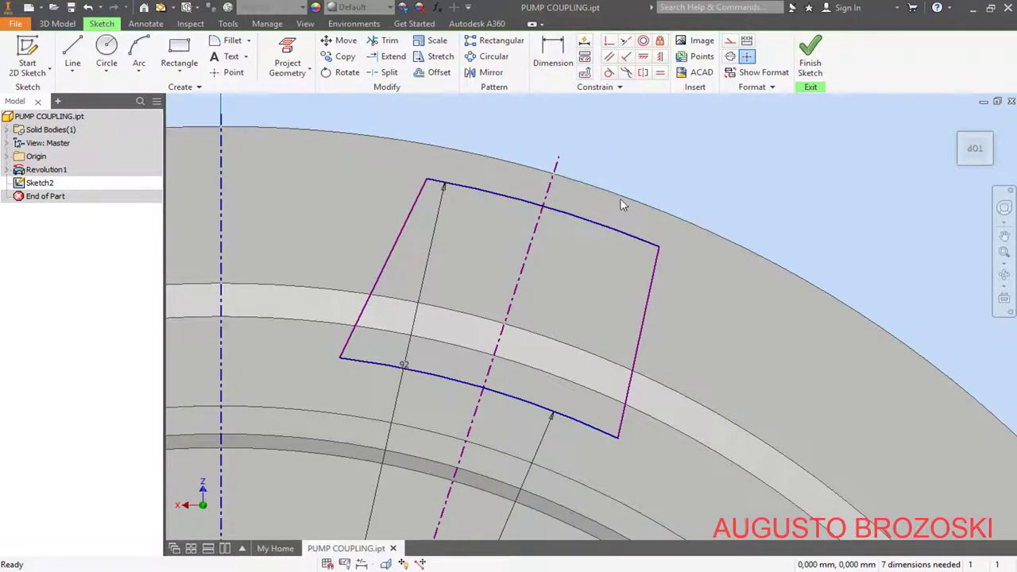
left_click(610, 44)
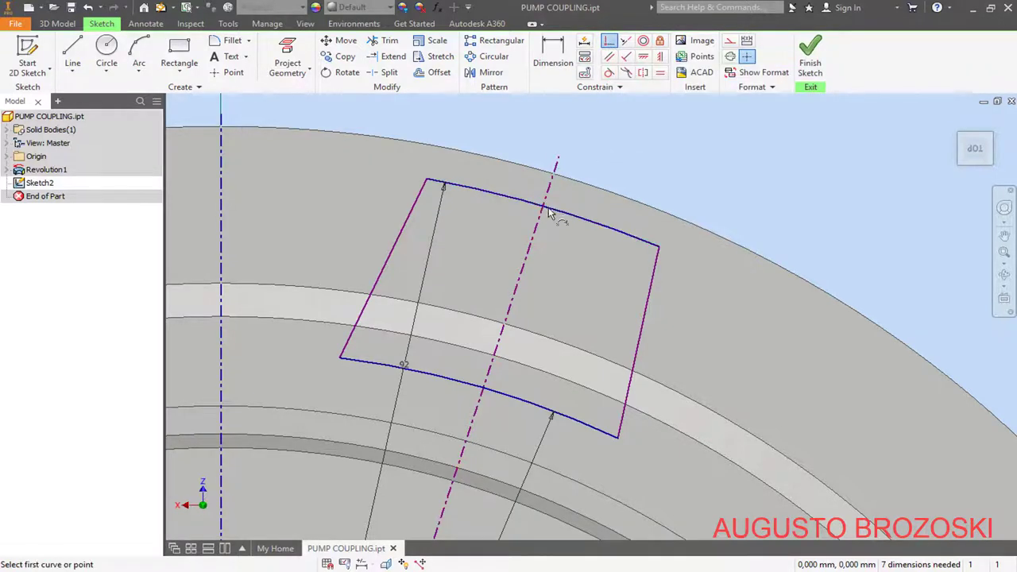
scroll(546, 214, "up", 5)
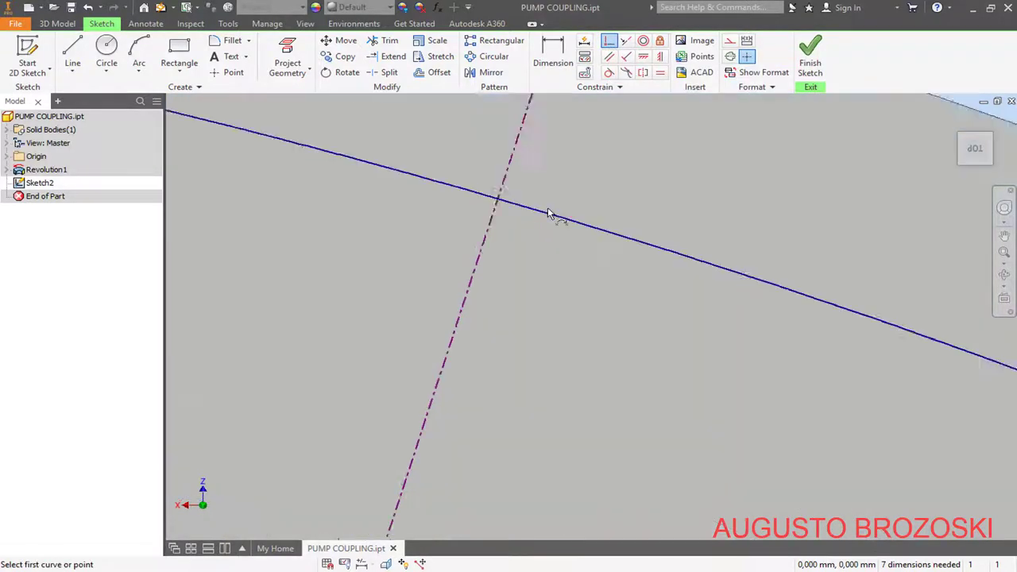
left_click(482, 200)
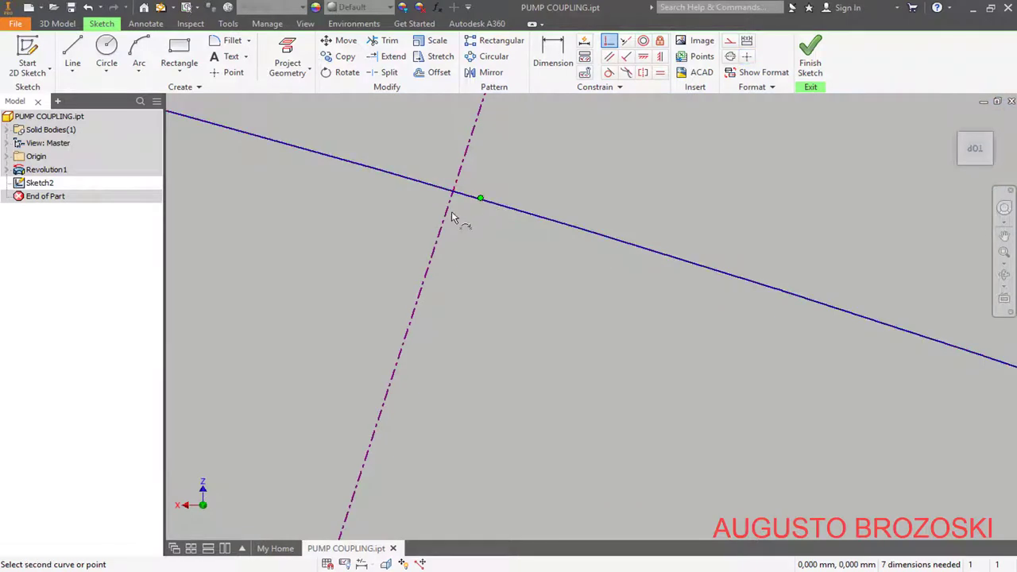
left_click(453, 218)
scroll(542, 227, "down", 5)
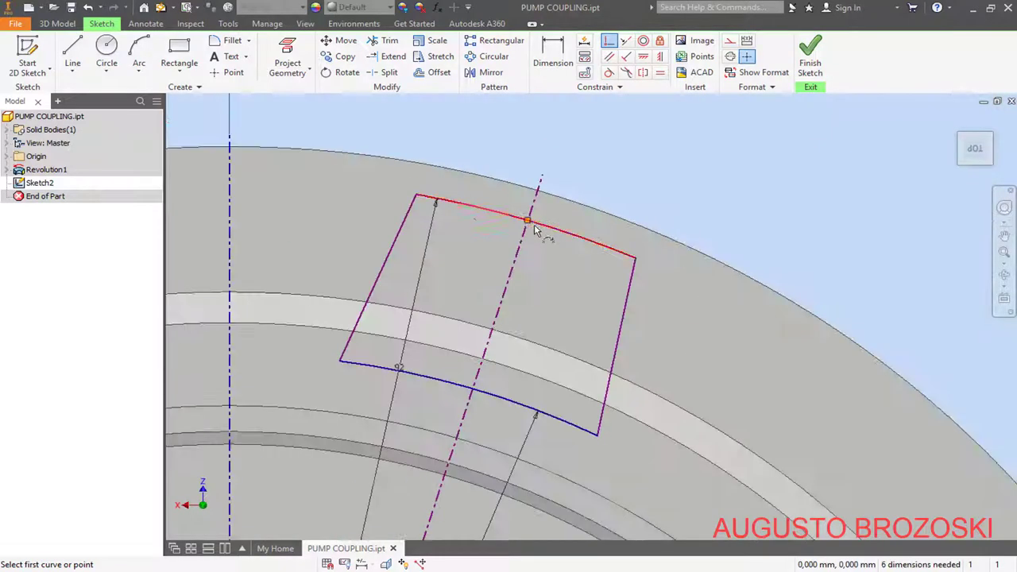
Step: Constrain the midpoint of the inner arc coincident with the inclined centerline
scroll(474, 416, "up", 5)
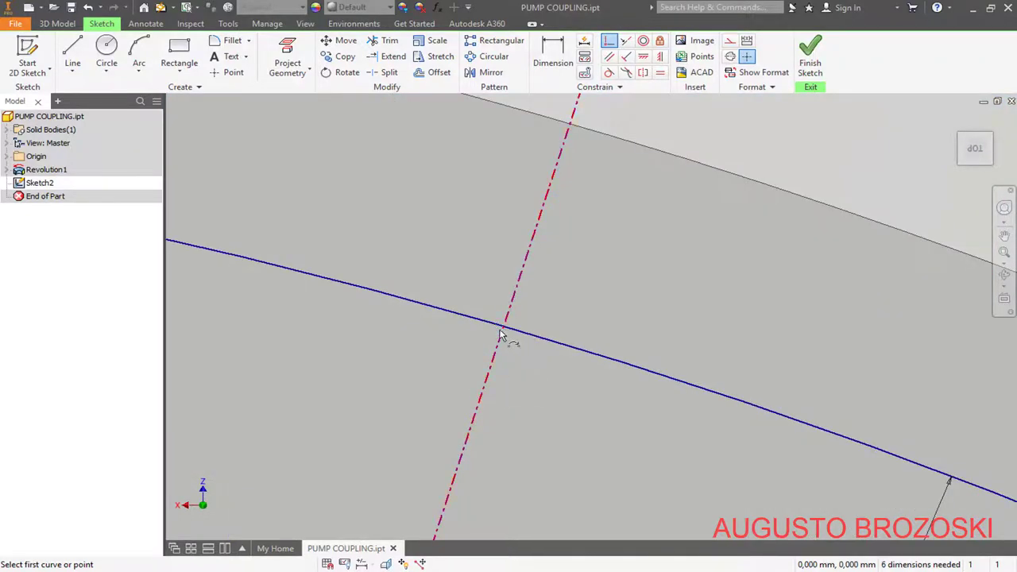
left_click(497, 326)
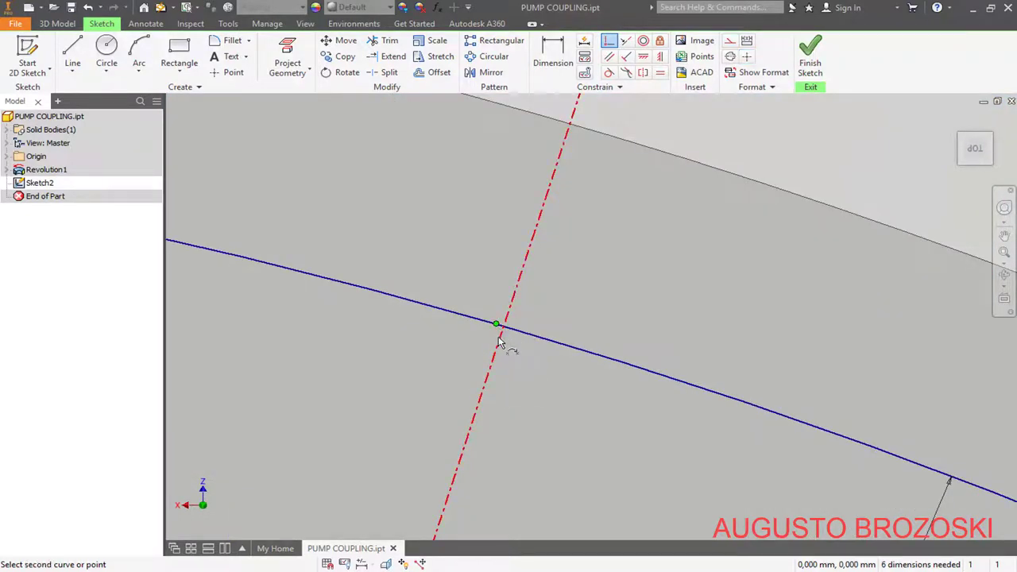
left_click(499, 342)
scroll(500, 346, "down", 5)
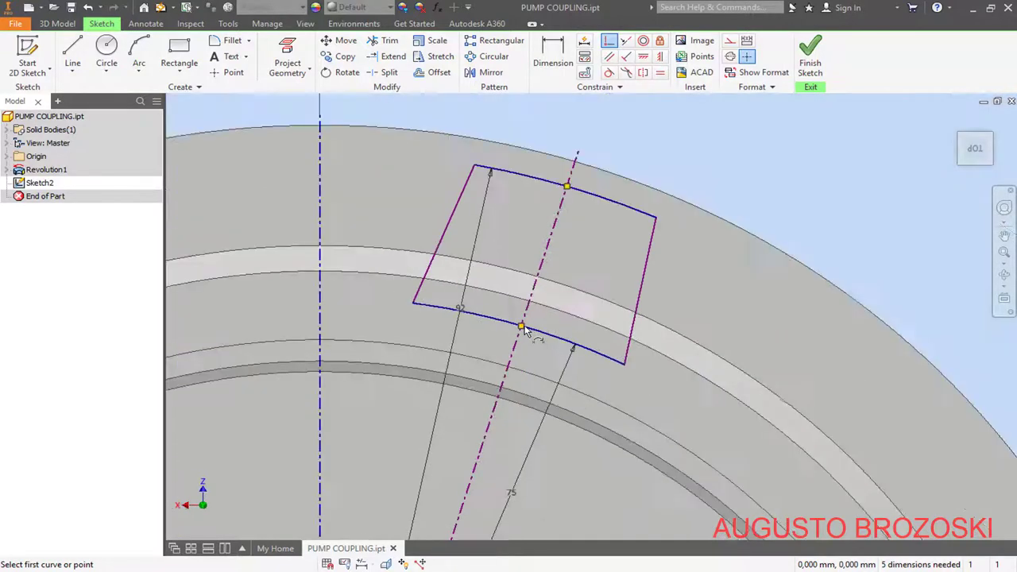
Step: Dimension the aligned distance between the outer arc's endpoints as 20 mm
left_click(554, 62)
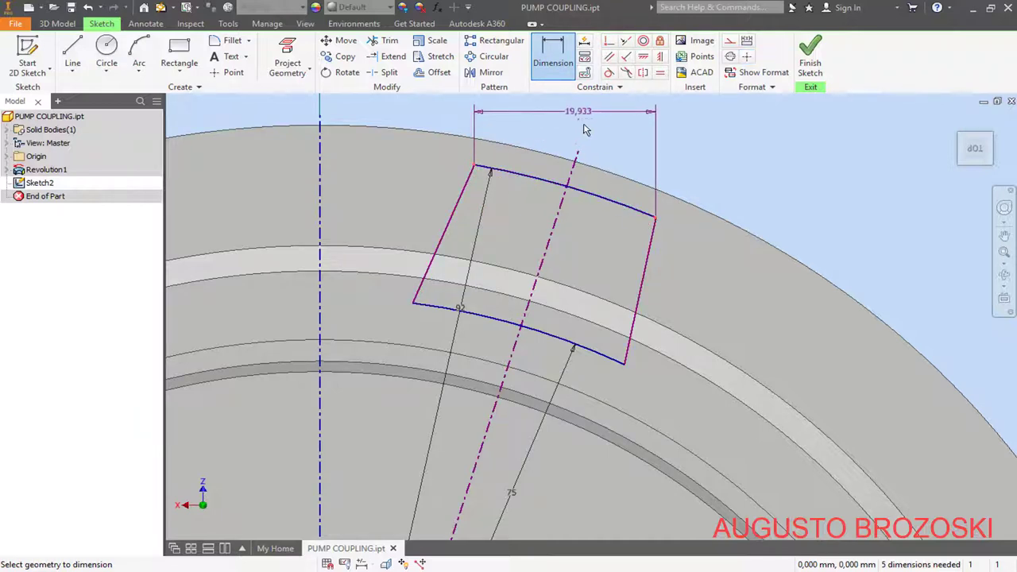
left_click(588, 196)
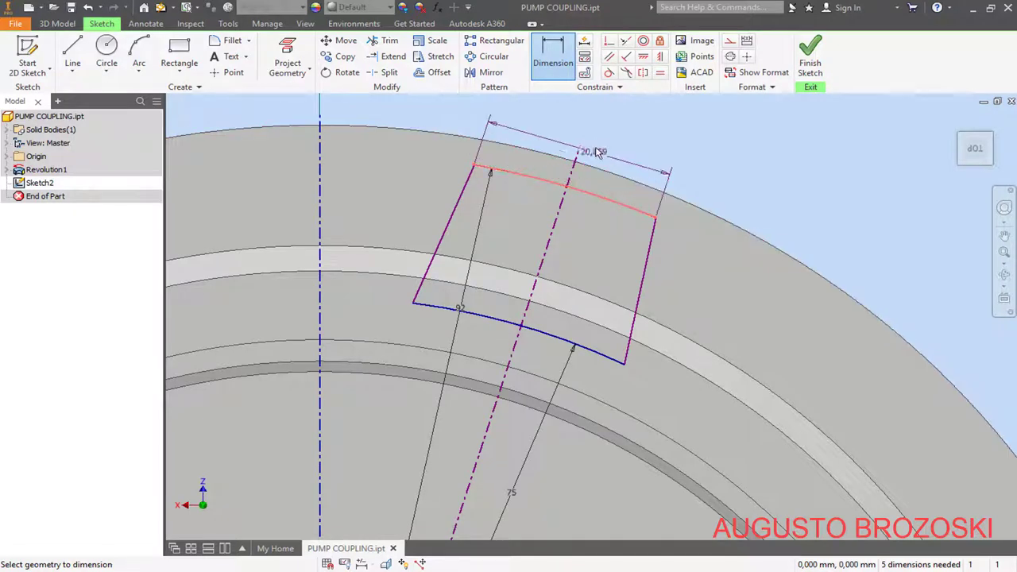
left_click(602, 137)
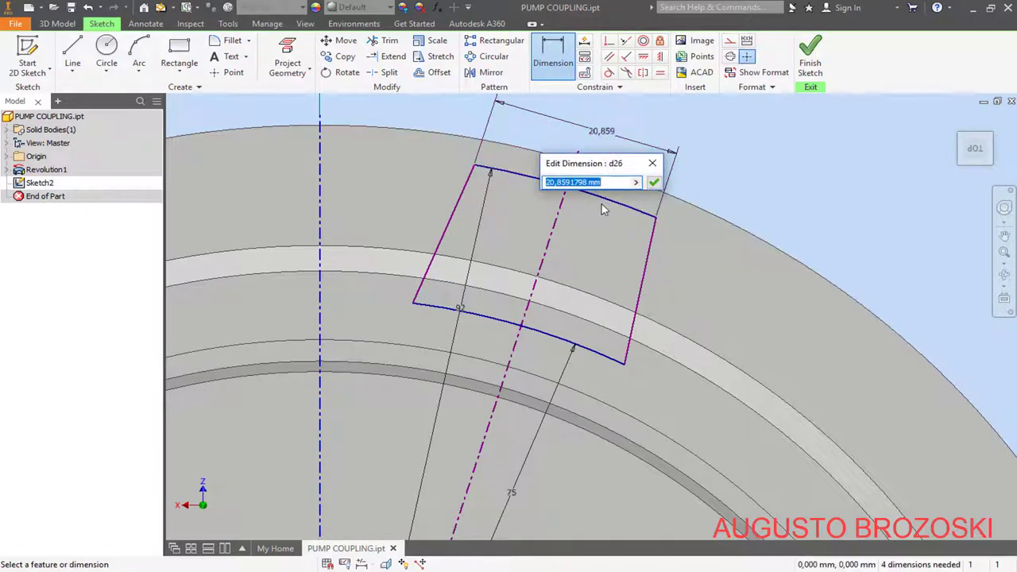
type("20")
key("Return")
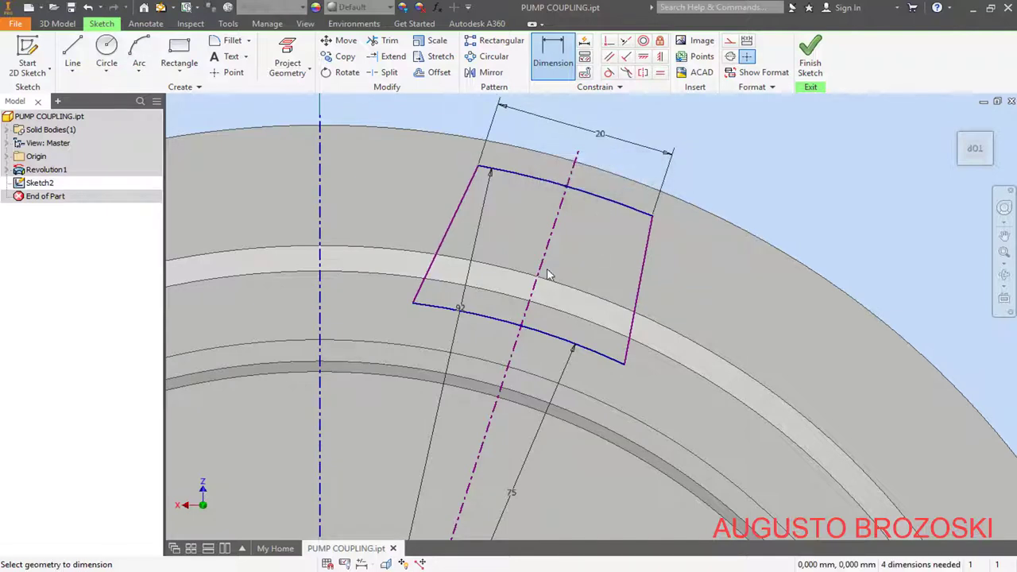
Step: Dimension the angle between the profile's slanted side nearest the vertical centerline and the inclined centerline as 25°
left_click(459, 223)
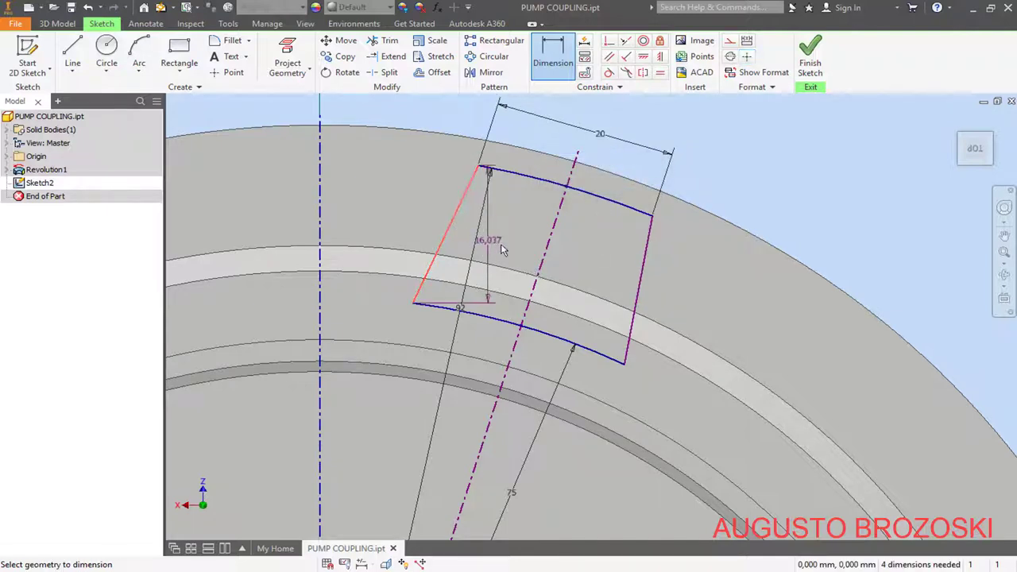
left_click(544, 255)
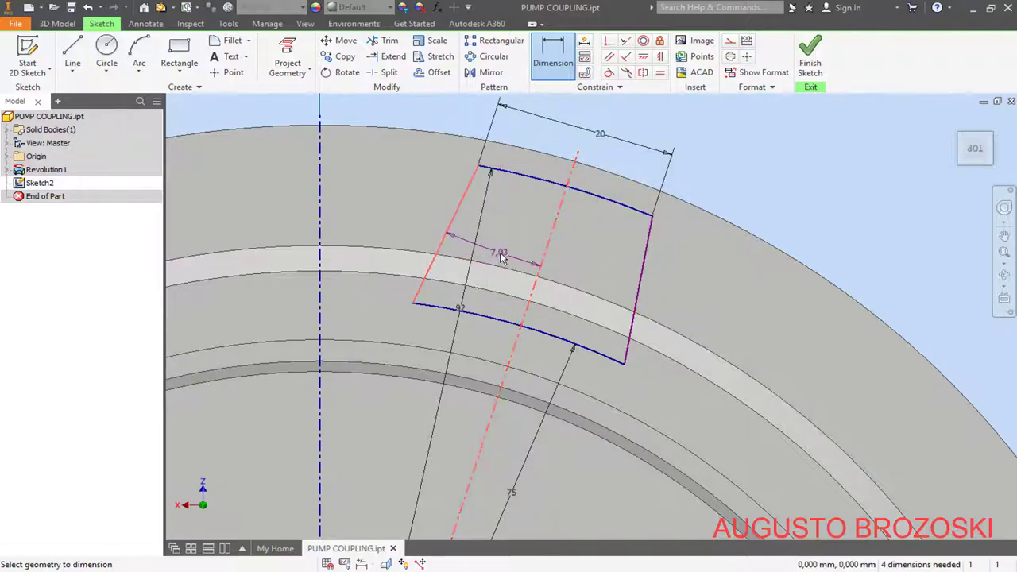
left_click(500, 255)
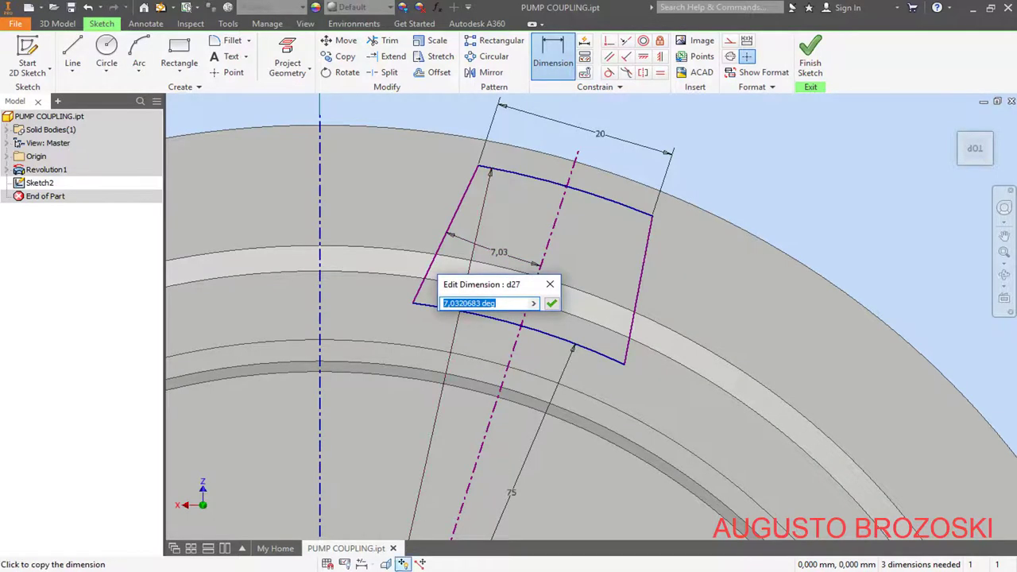
key("alt+Tab")
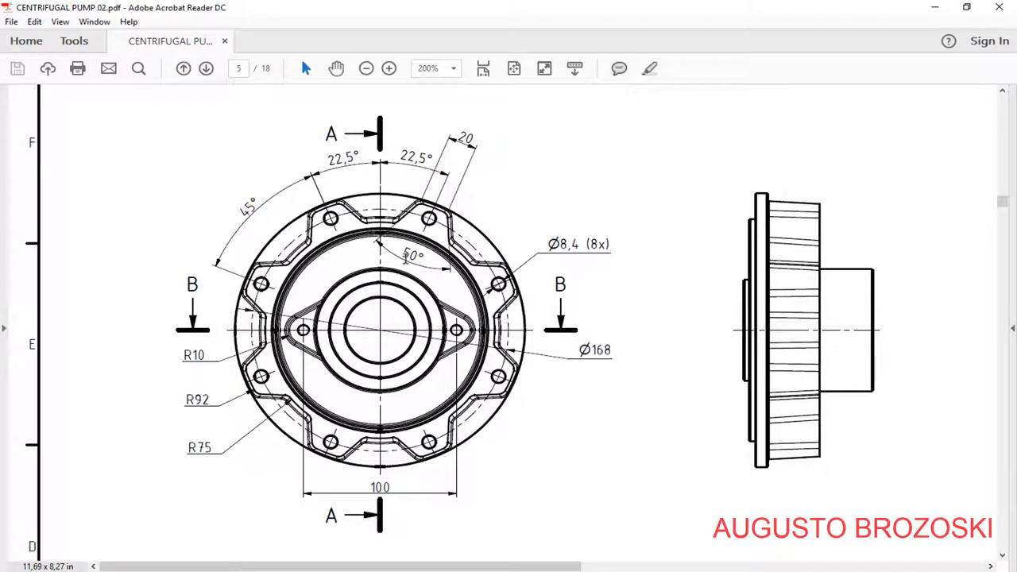
left_click(934, 8)
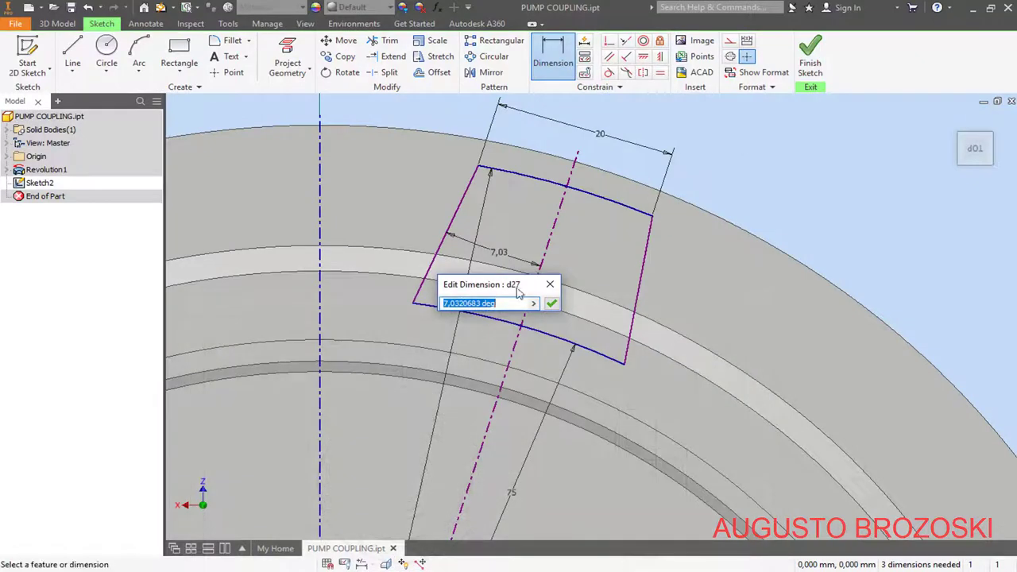
type("25")
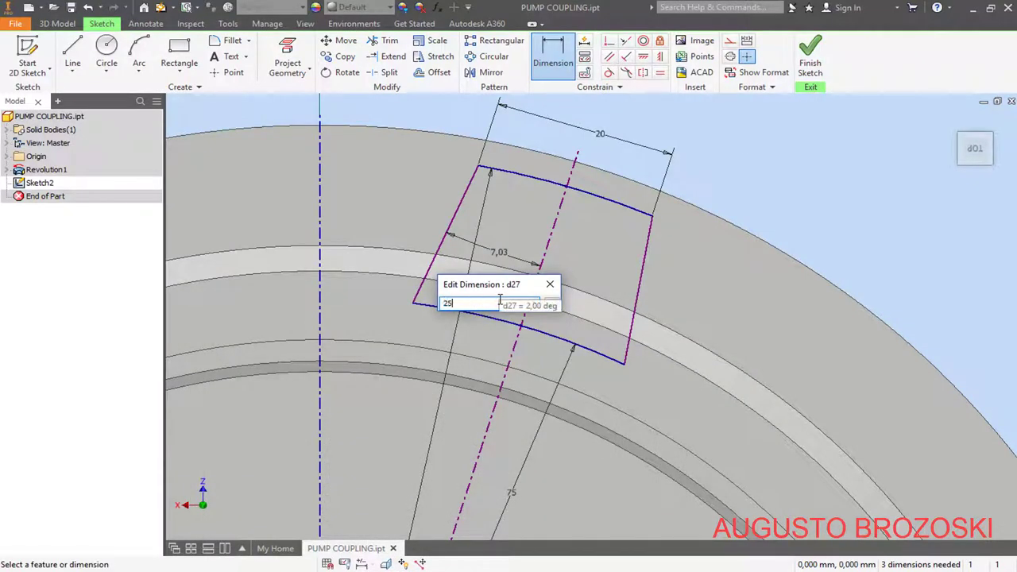
key("Return")
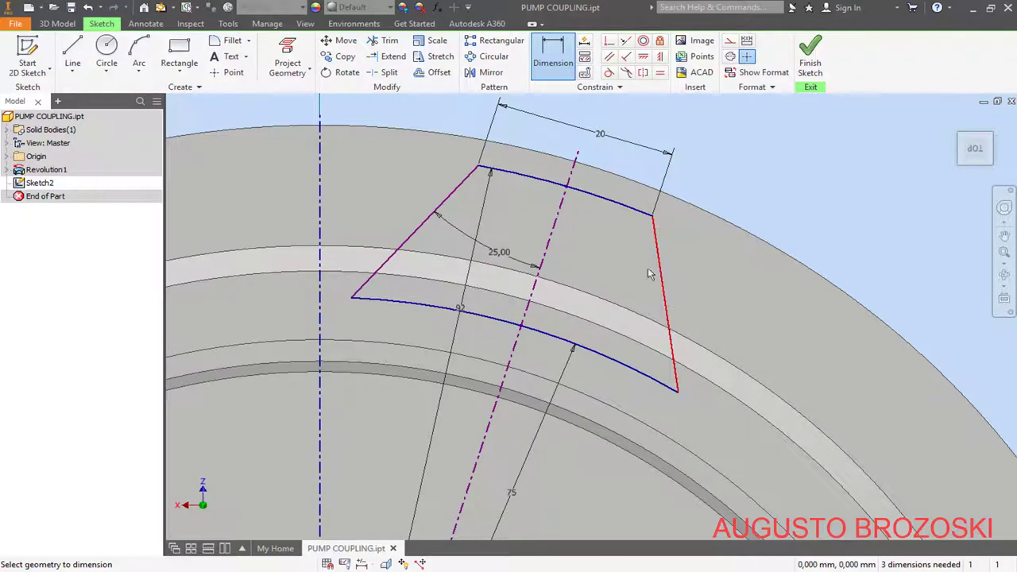
Step: Dimension the angle between the vertical and inclined centerlines as 22.5° and finish the sketch
left_click(554, 240)
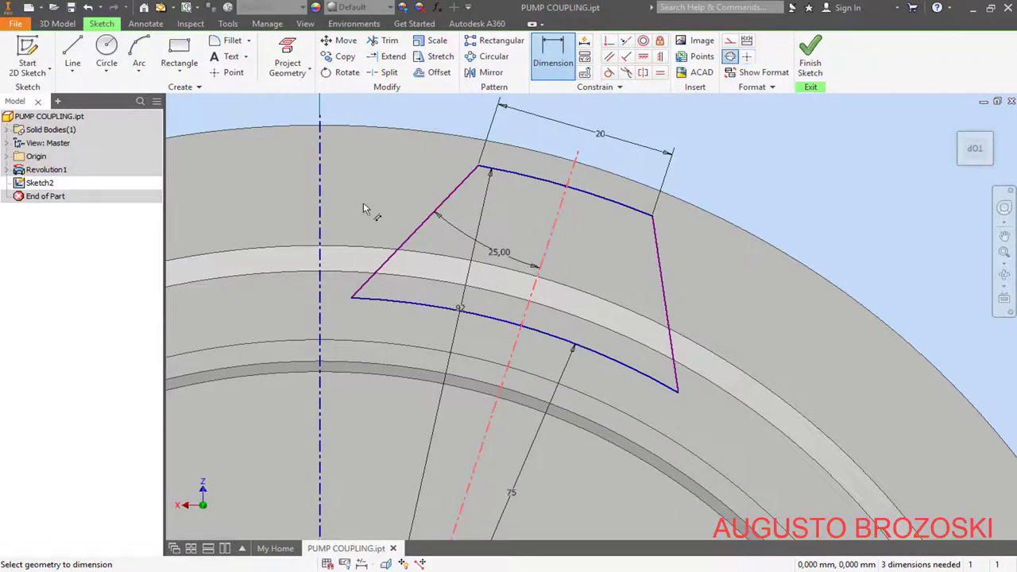
left_click(322, 214)
scroll(325, 218, "up", 3)
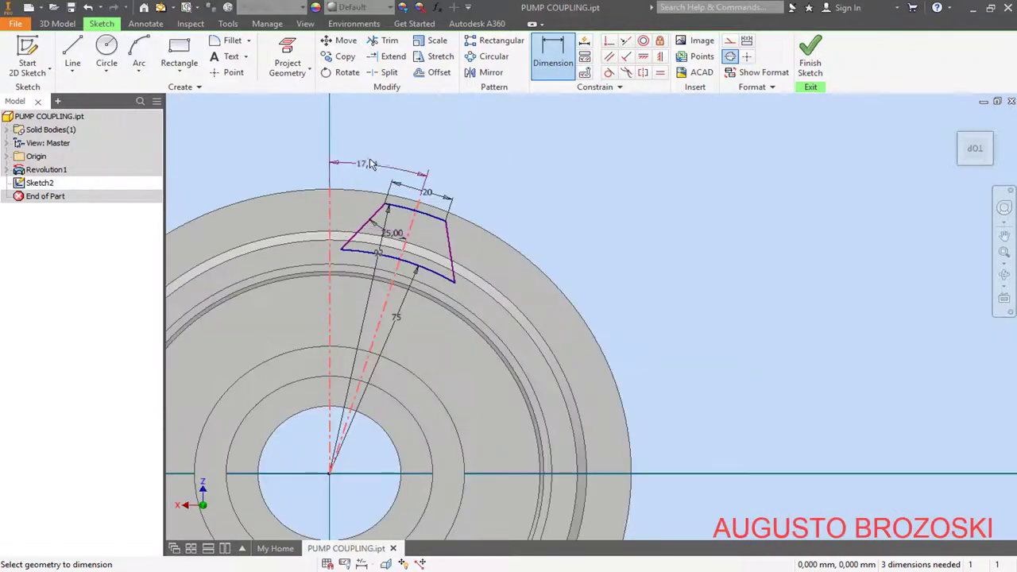
left_click(380, 151)
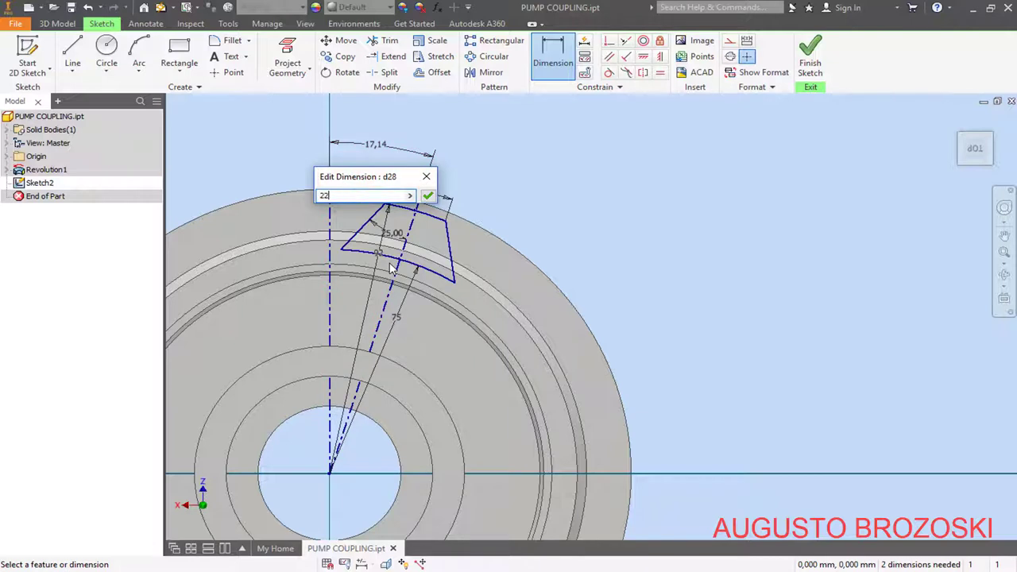
key("Return")
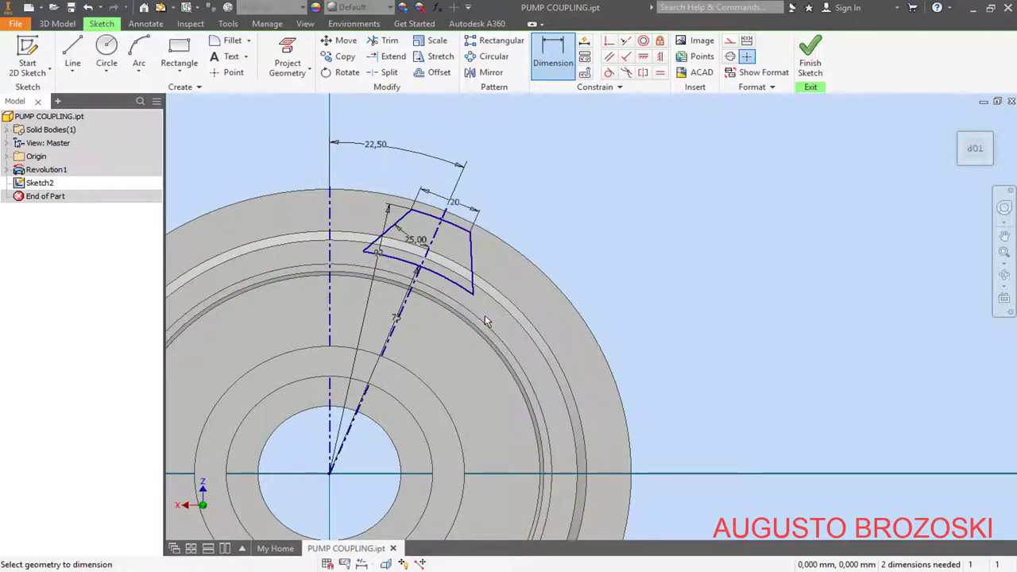
left_click(810, 63)
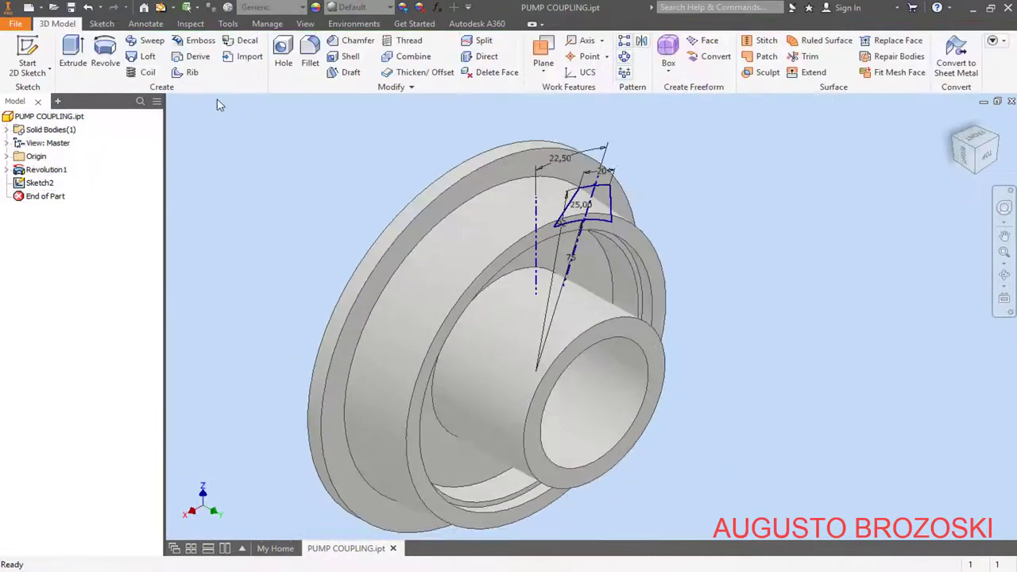
Step: Set up a joining extrusion of both halves of the tapered profile toward the flange with the To Next extent
left_click(73, 55)
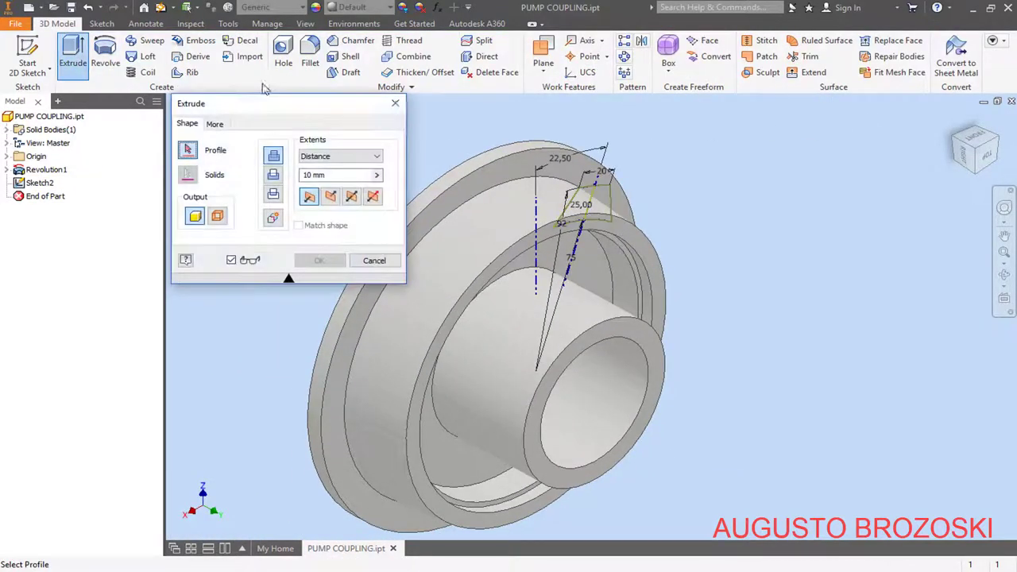
left_click(586, 204)
scroll(588, 208, "up", 2)
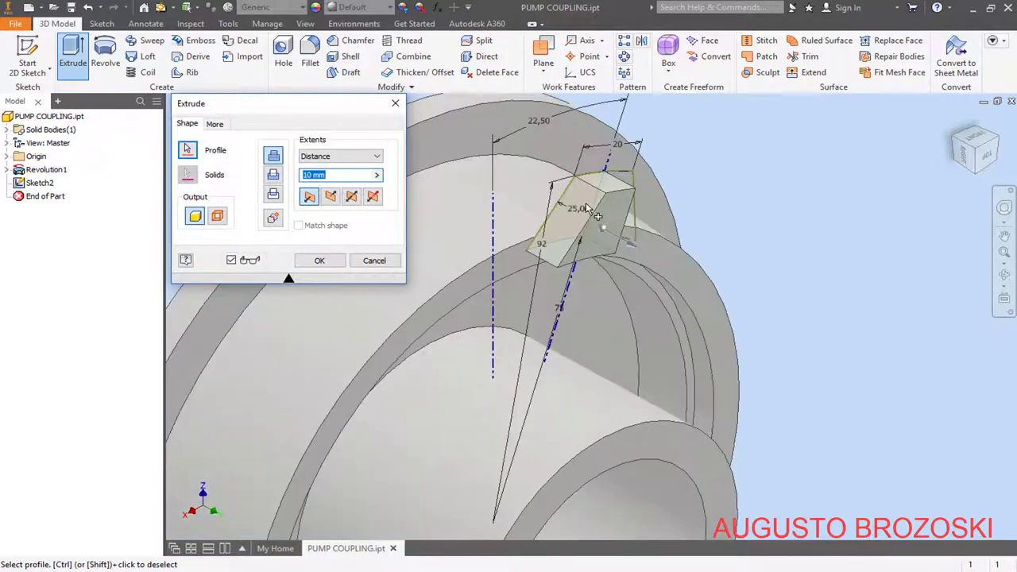
left_click(627, 190)
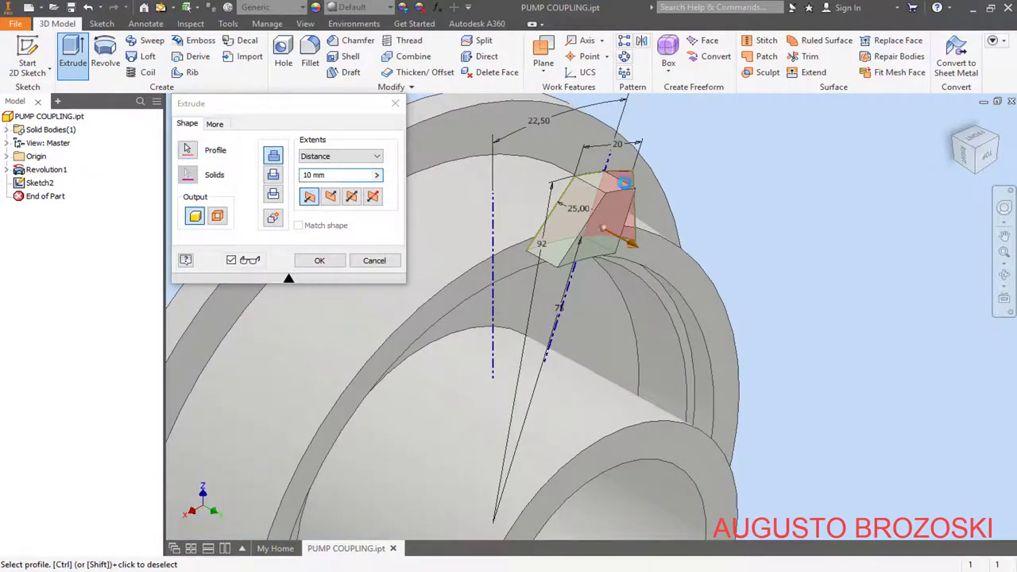
left_click(332, 202)
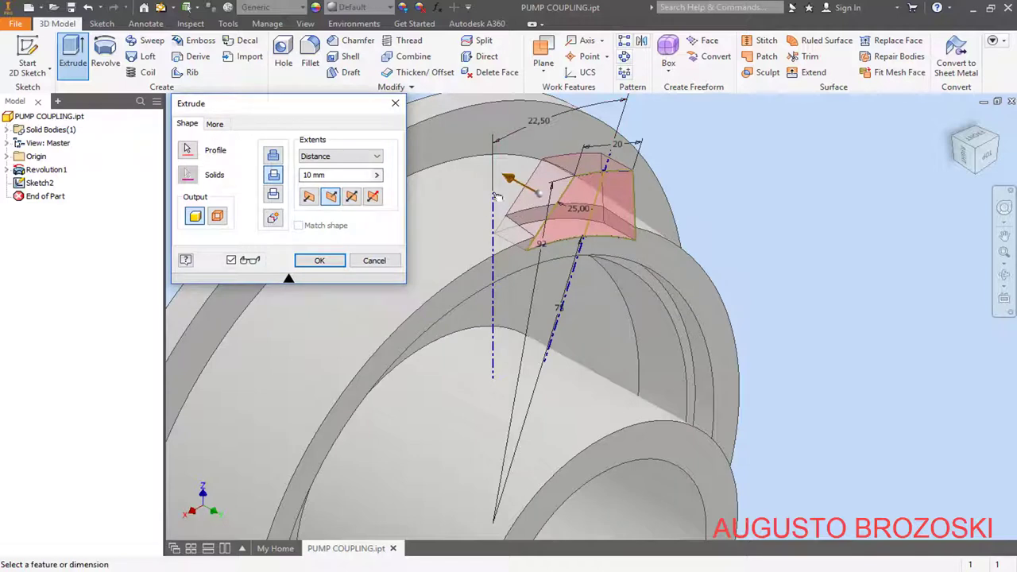
left_click(272, 157)
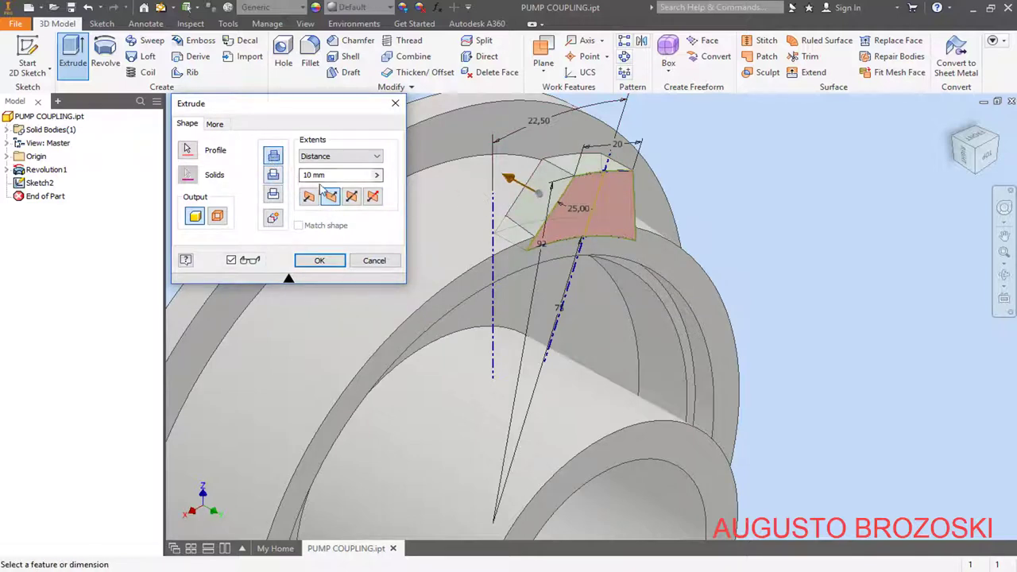
left_click(365, 157)
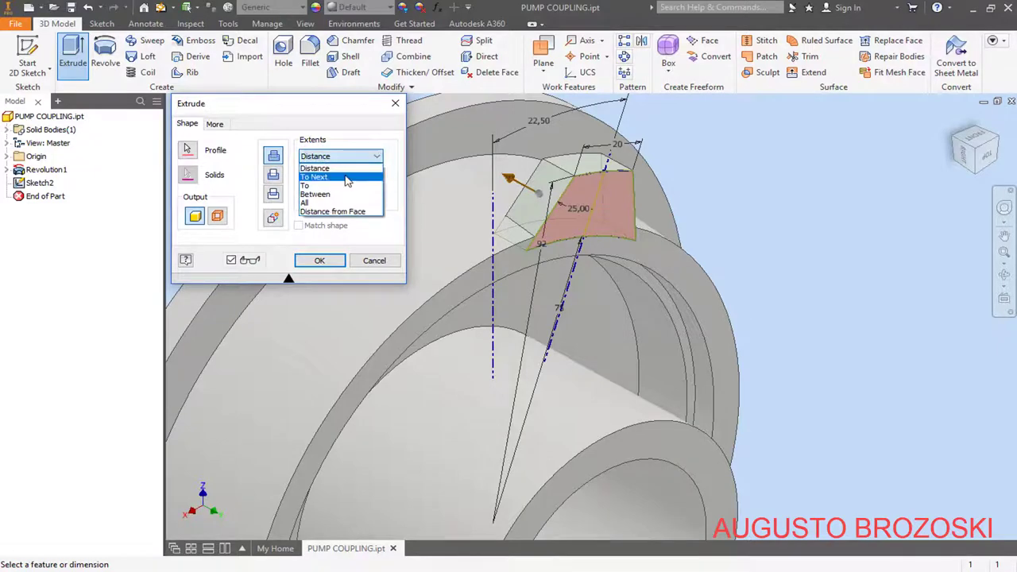
left_click(347, 176)
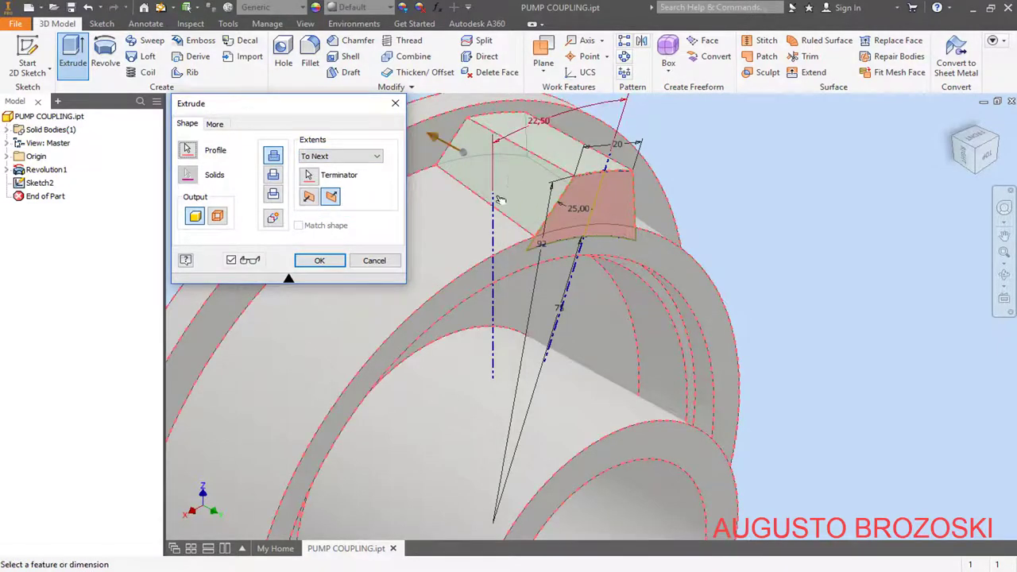
Step: Set the extrusion's taper to 5° and create the boss on the flange
scroll(497, 198, "down", 2)
middle_click_drag(508, 203, 570, 228)
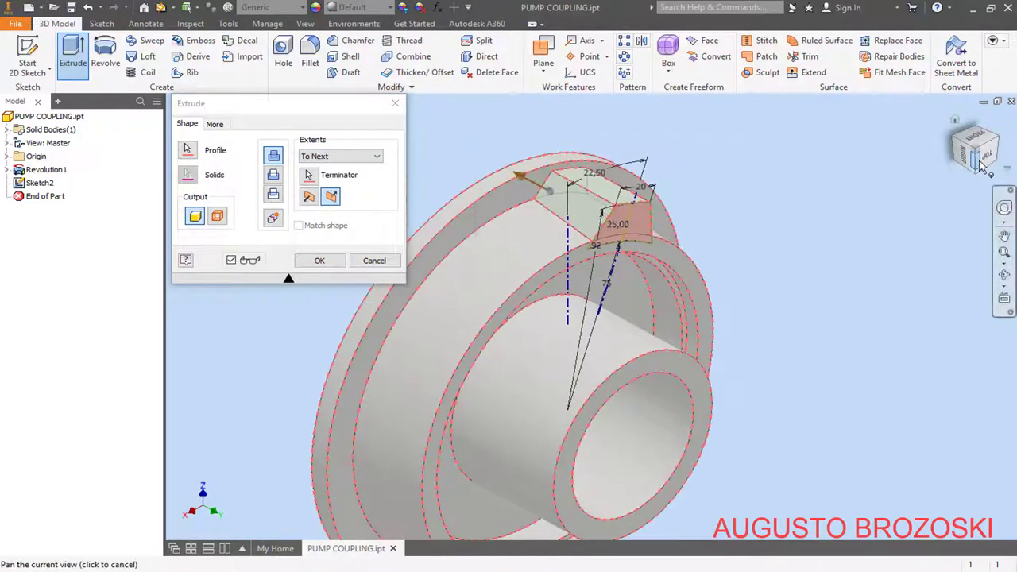
left_click(985, 166)
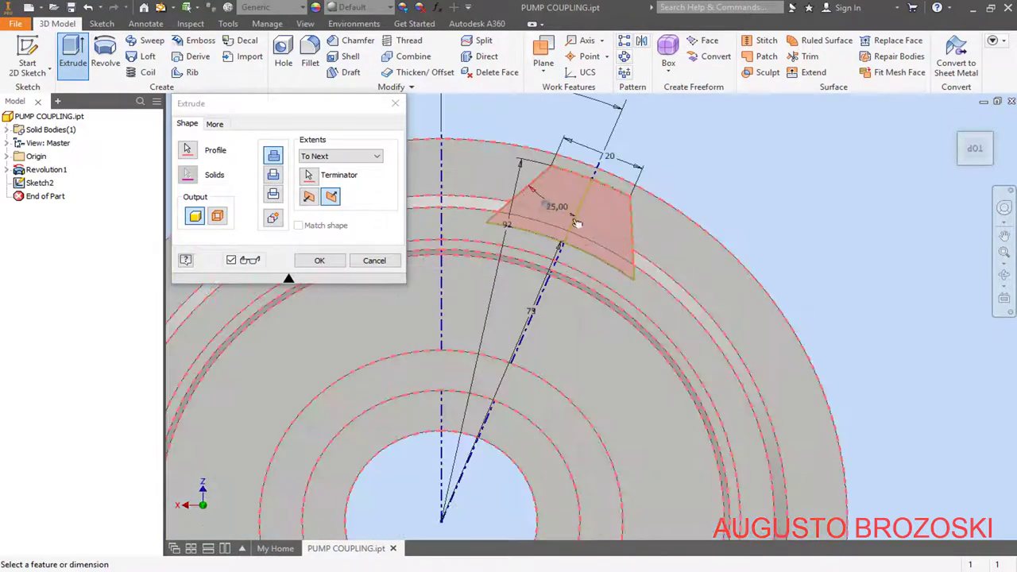
left_click(216, 127)
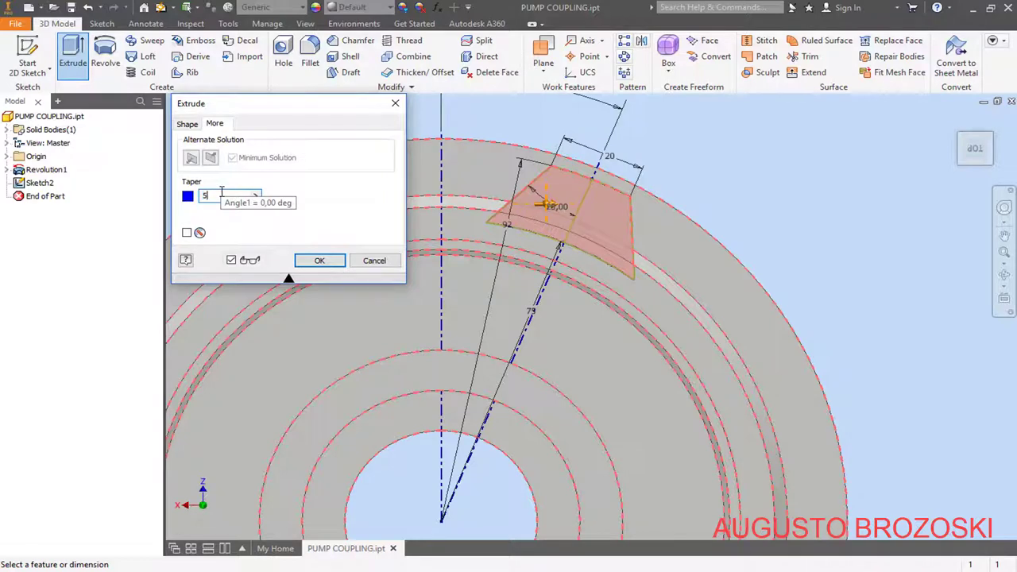
key("Return")
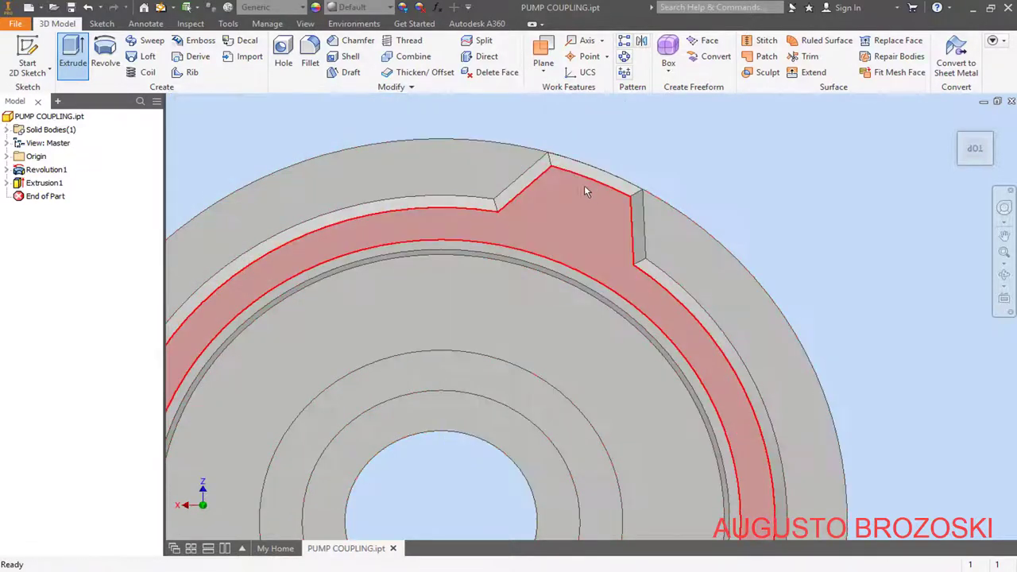
Step: Save the pump coupling part
middle_click_drag(538, 215, 599, 217, "shift")
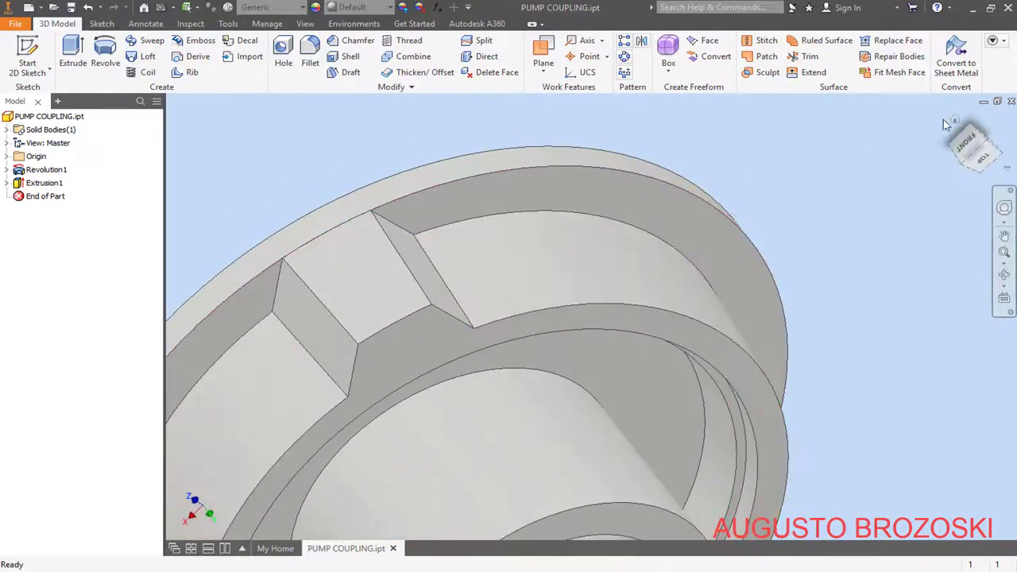
middle_click_drag(942, 120, 356, 166, "shift")
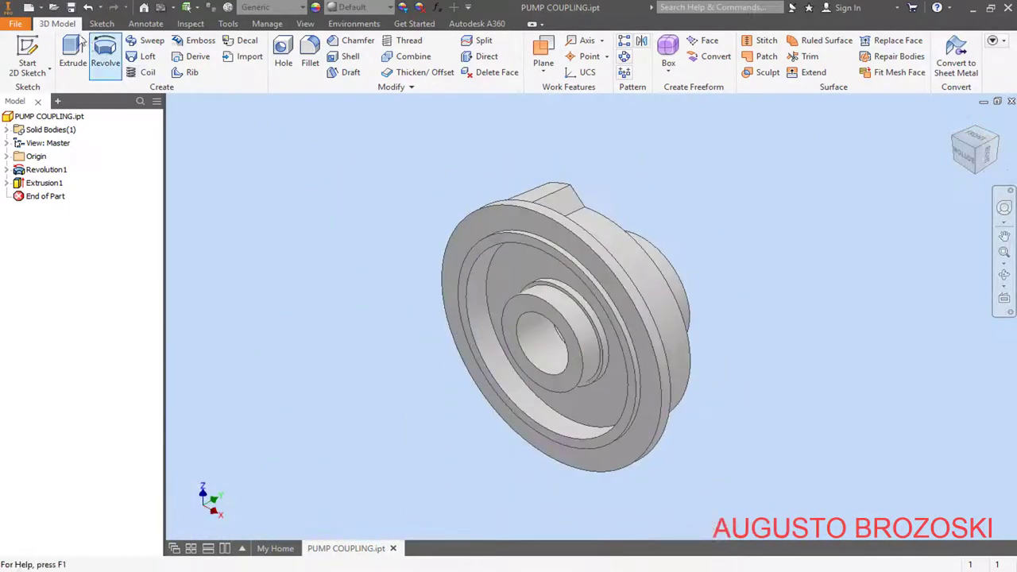
left_click(69, 9)
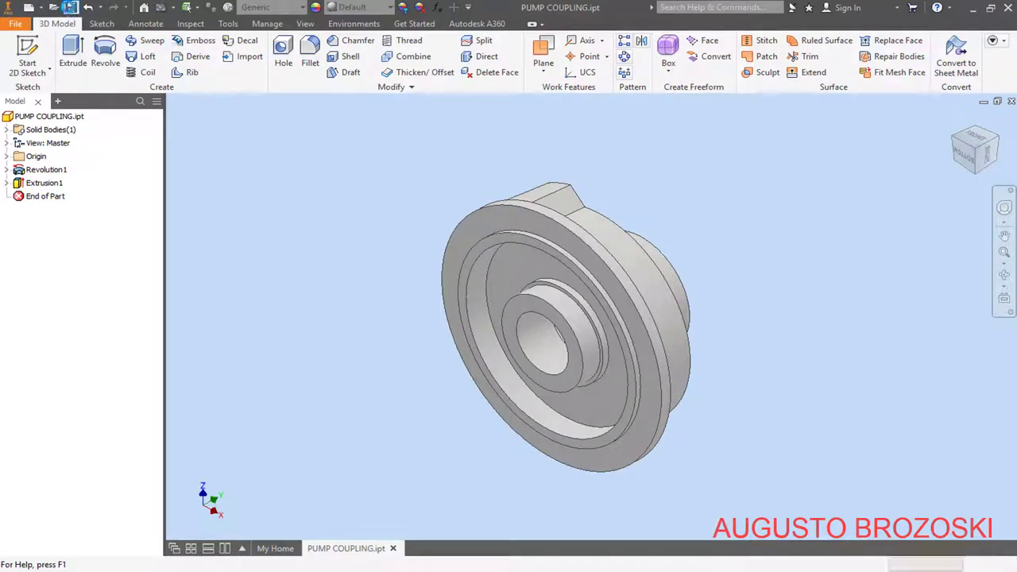
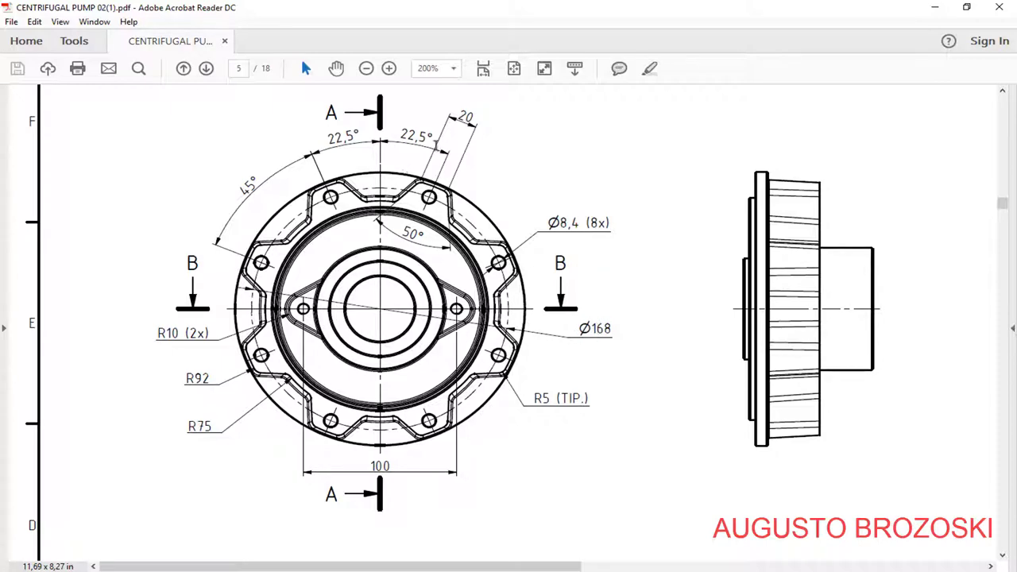
Step: Start a new sketch on the flat outer ring face on the flange's opposite side from the boss
left_click(934, 8)
left_click(27, 54)
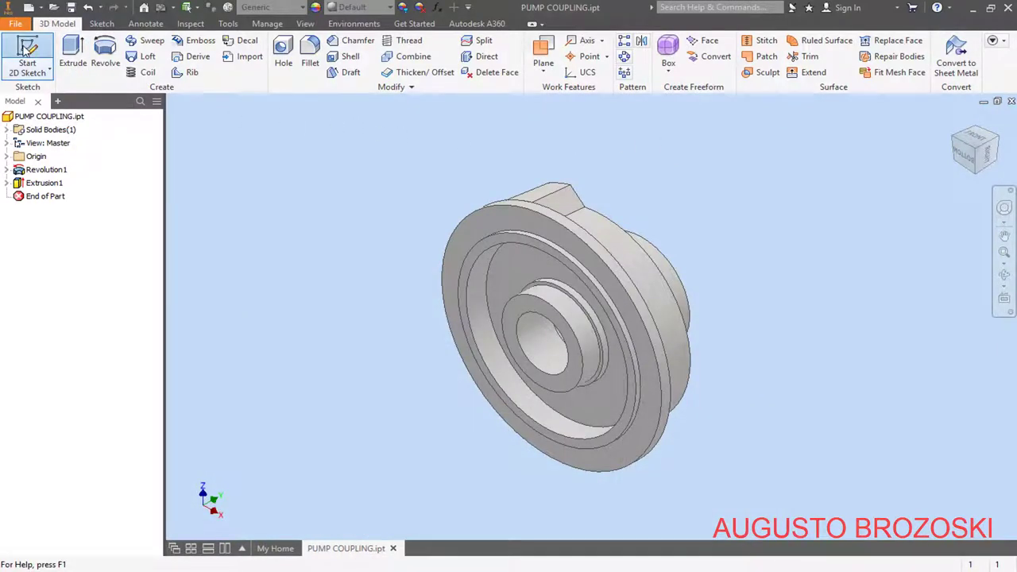
left_click(512, 224)
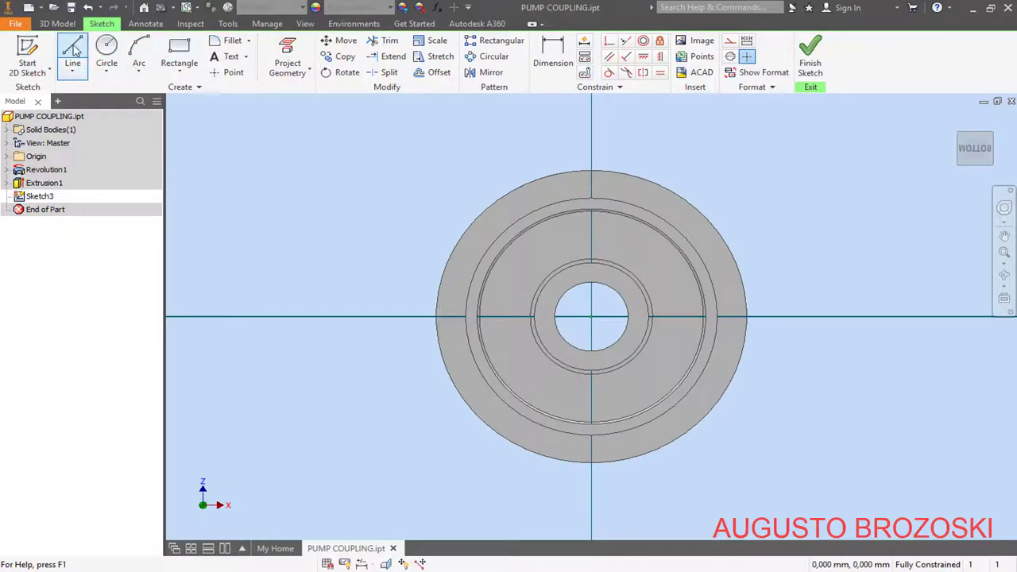
Step: Sketch an inclined line about 86 mm long to the center, about 19° from vertical, and a vertical 95 mm line from the center to the outer edge
left_click(72, 54)
scroll(584, 244, "down", 3)
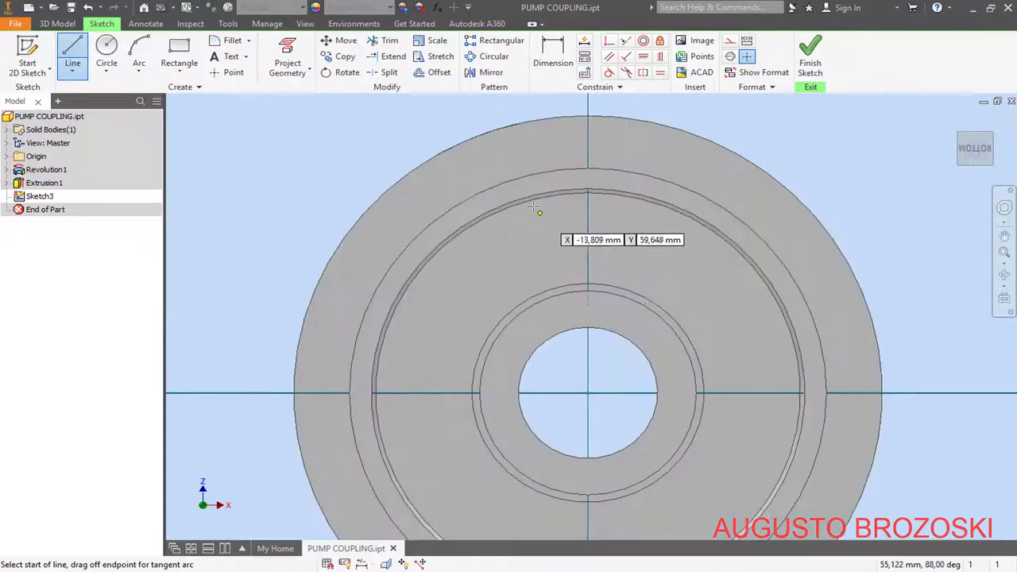
left_click(498, 158)
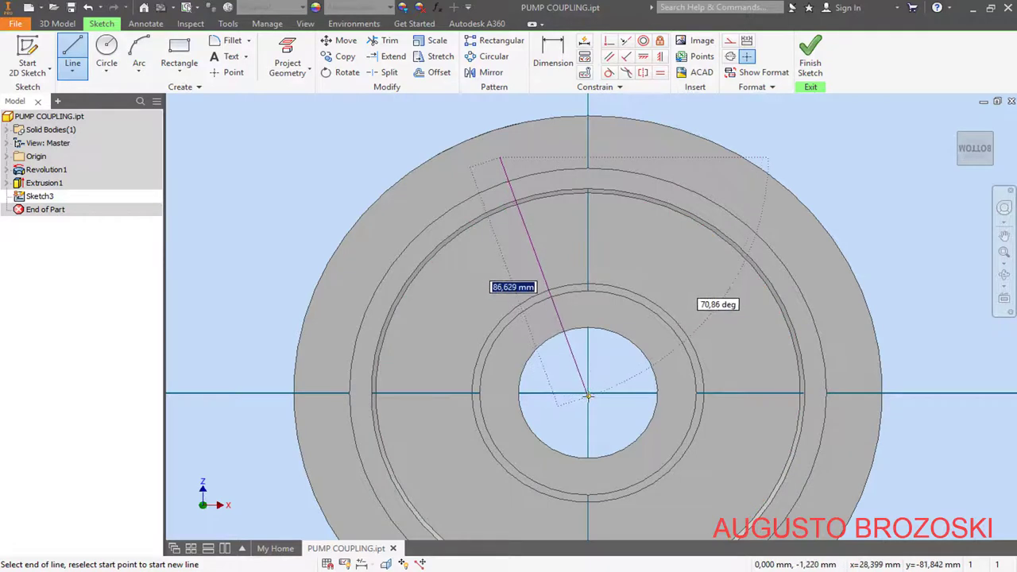
left_click(587, 393)
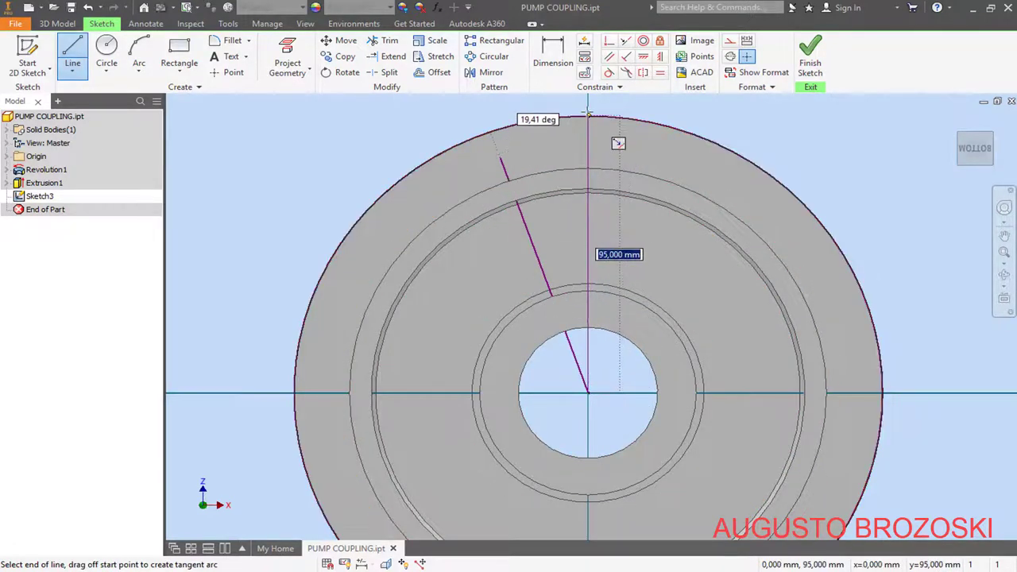
double_click(610, 137)
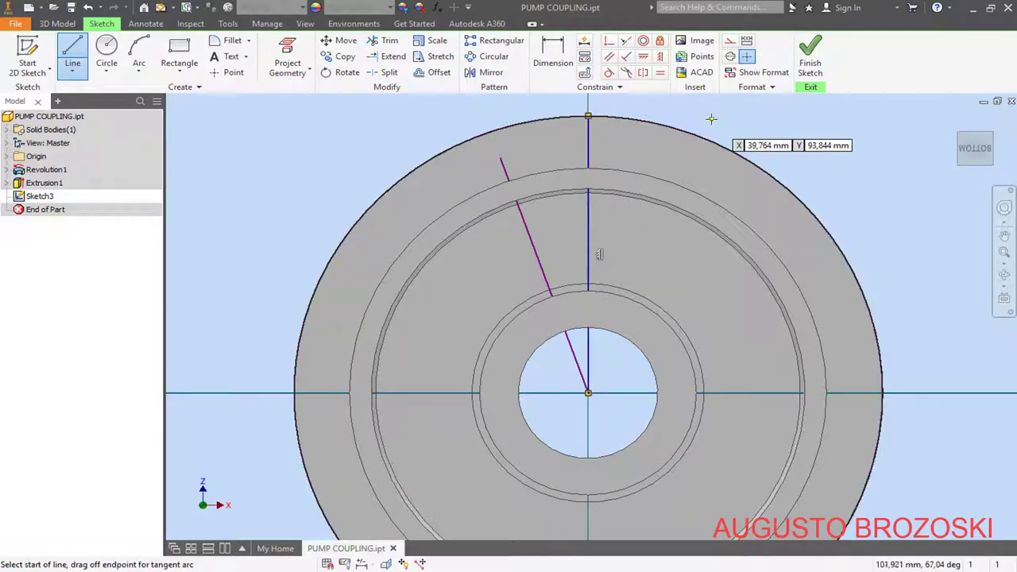
key("Escape")
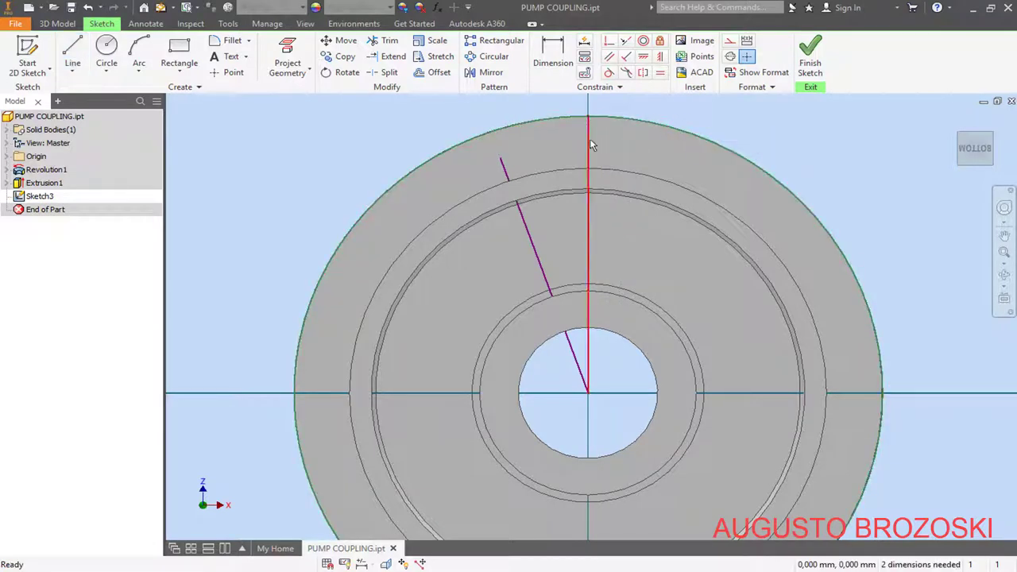
Step: Convert the vertical line and the inclined line of the flange sketch to centerlines
left_click(589, 138)
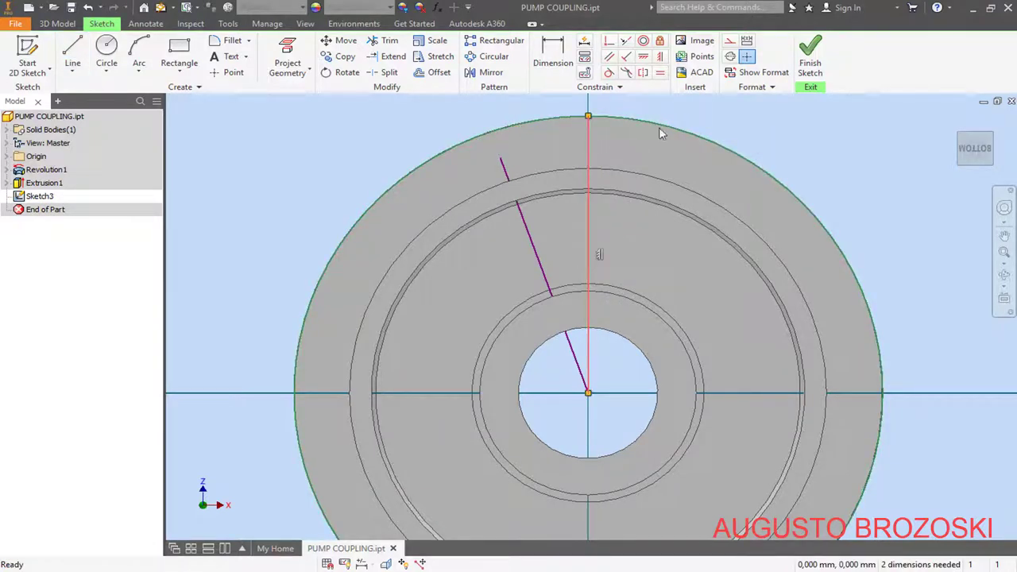
left_click(730, 57)
left_click(532, 229)
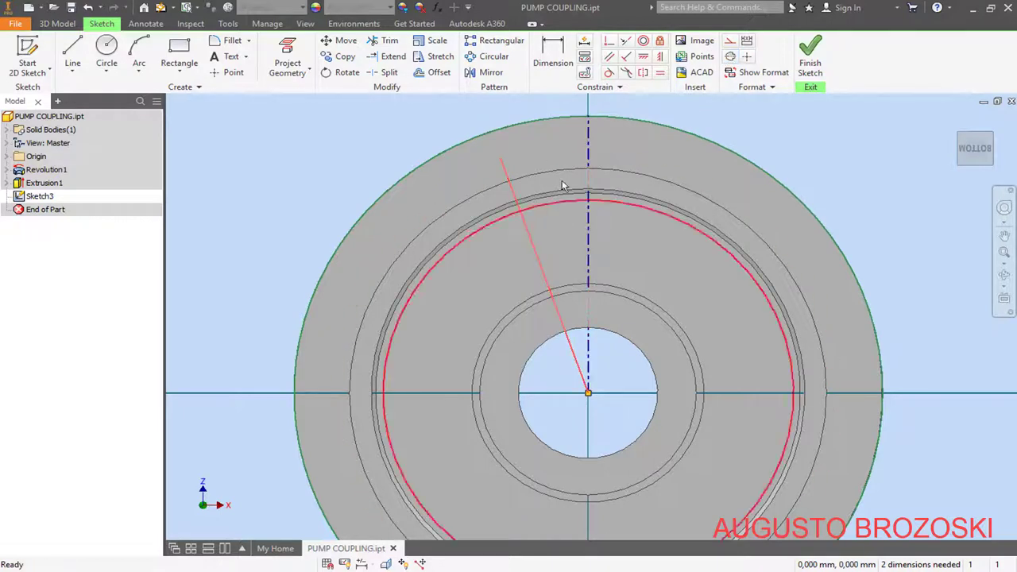
left_click(728, 59)
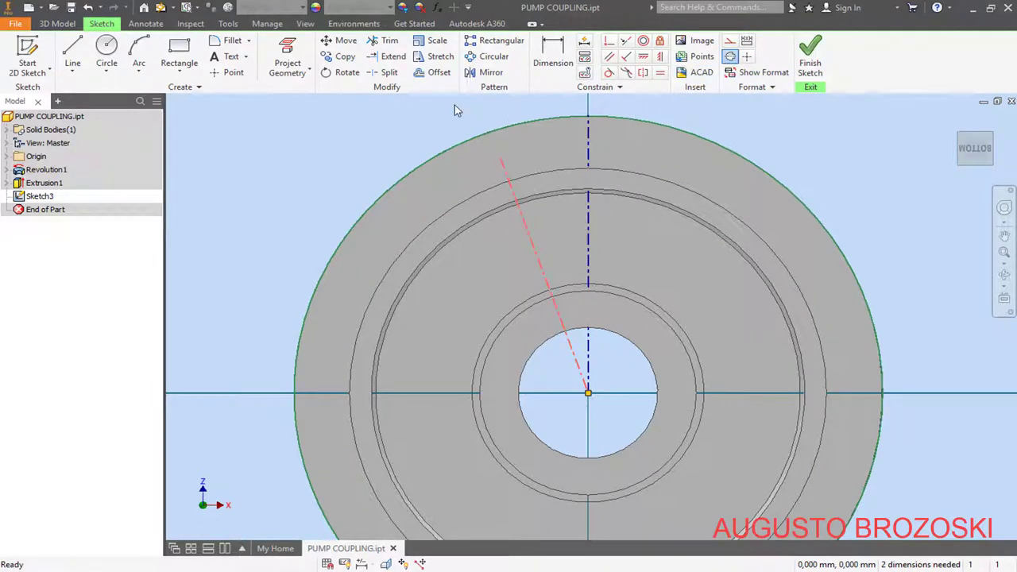
Step: Dimension the angle between the inclined and vertical centerlines and set it to 22.5°
left_click(540, 62)
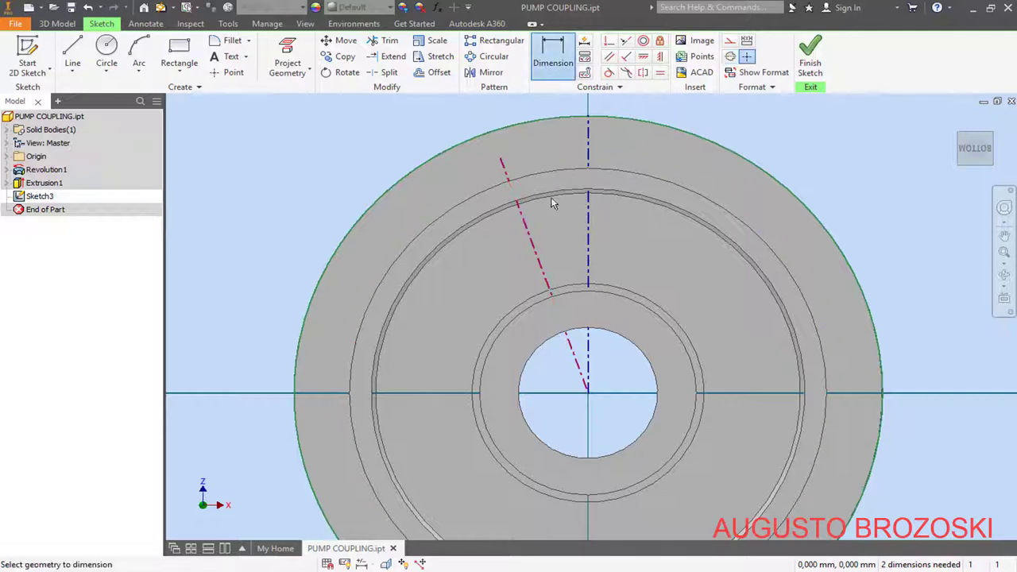
left_click(526, 237)
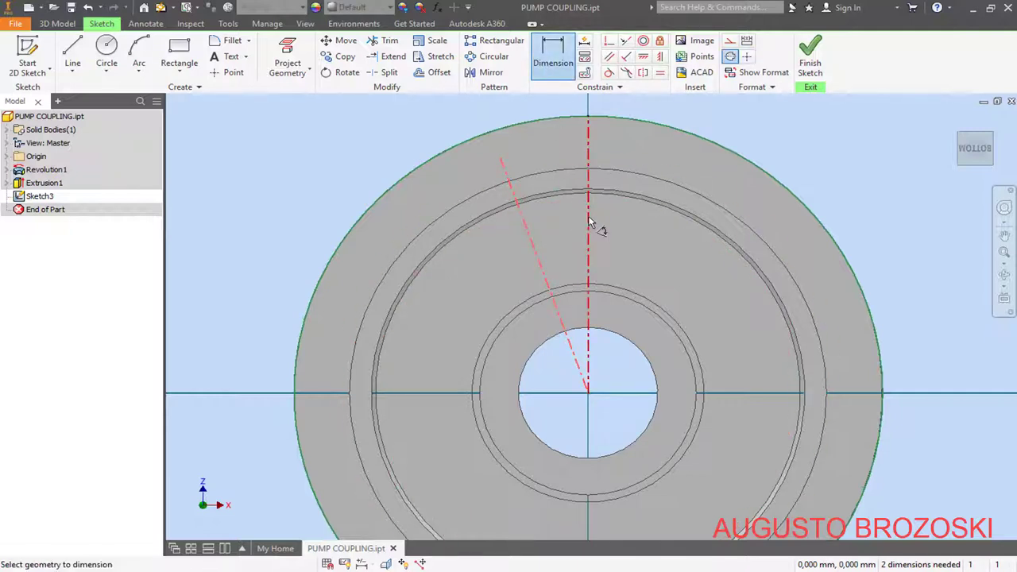
left_click(559, 216)
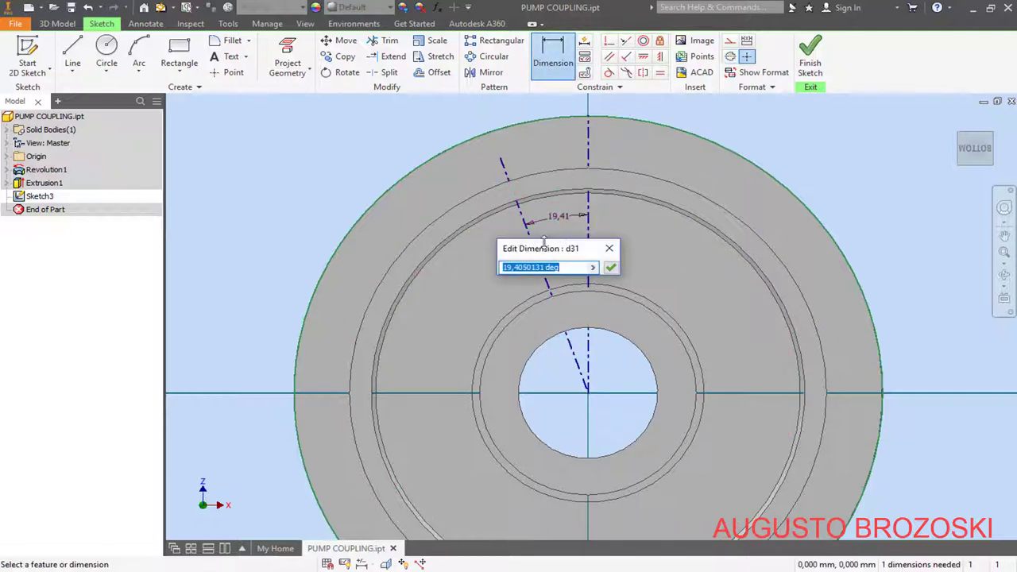
type("22,5")
key("Return")
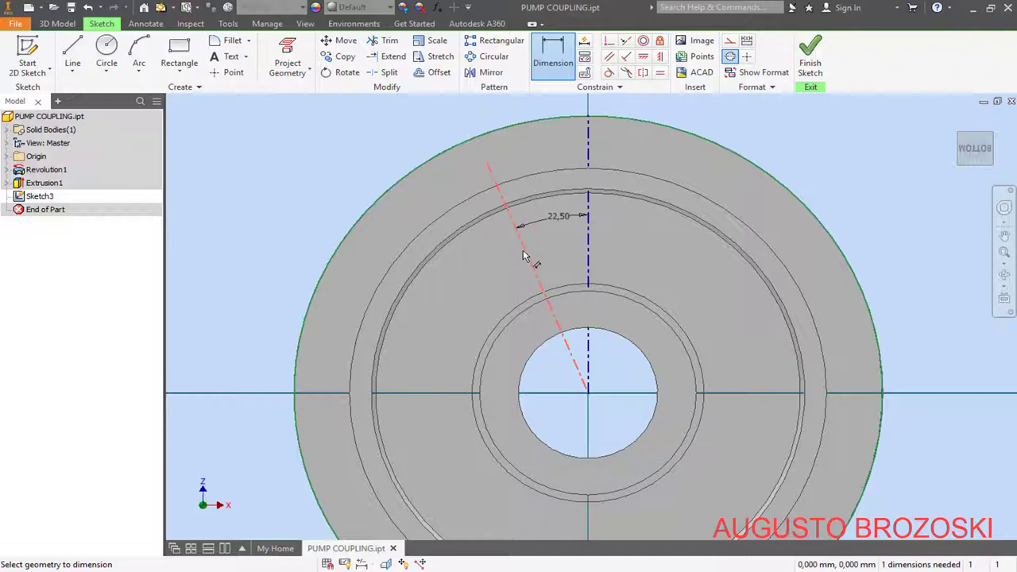
Step: Dimension the inclined centerline's length and set it to 84 mm
left_click(524, 256)
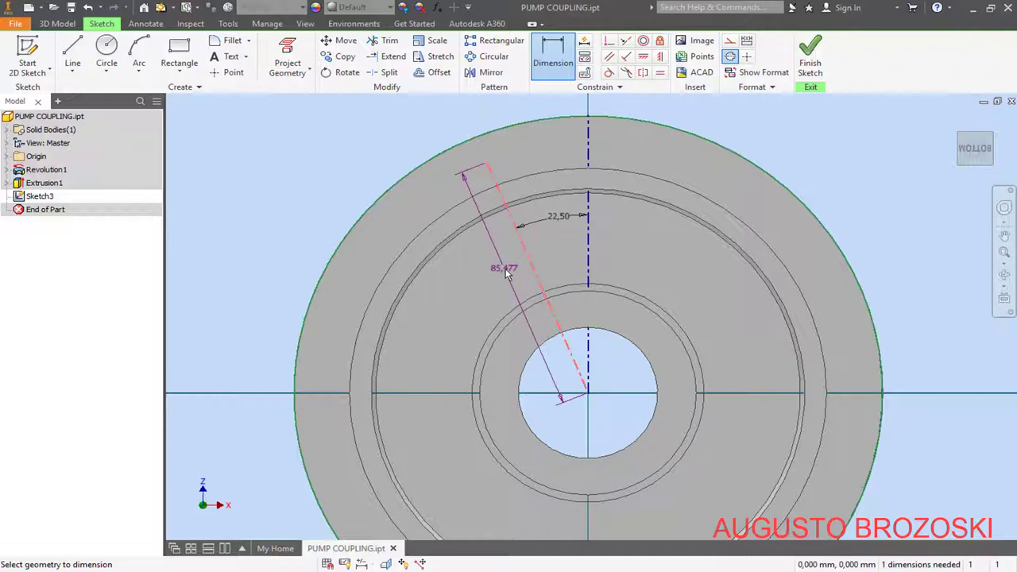
left_click(507, 272)
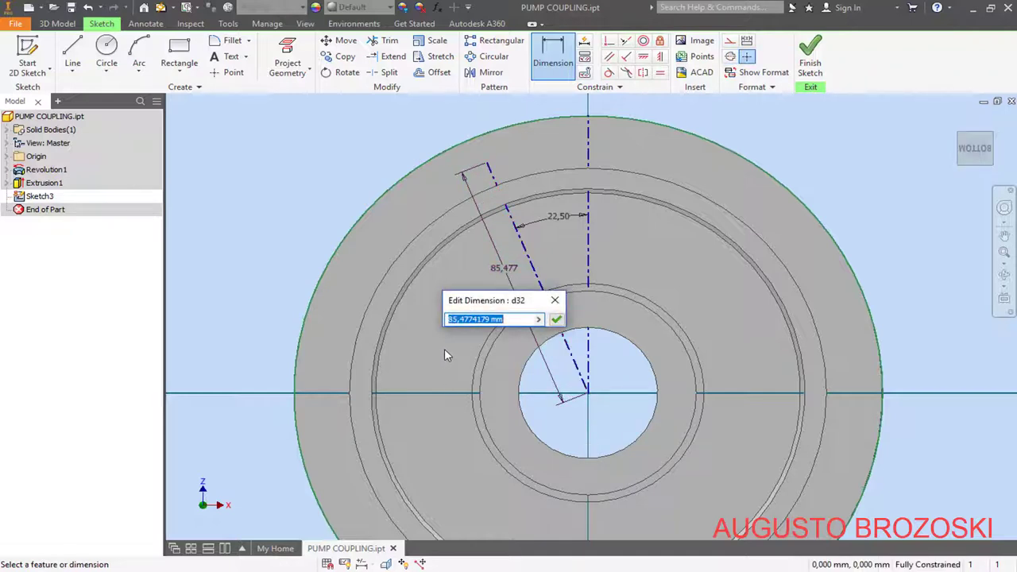
type("84")
key("Return")
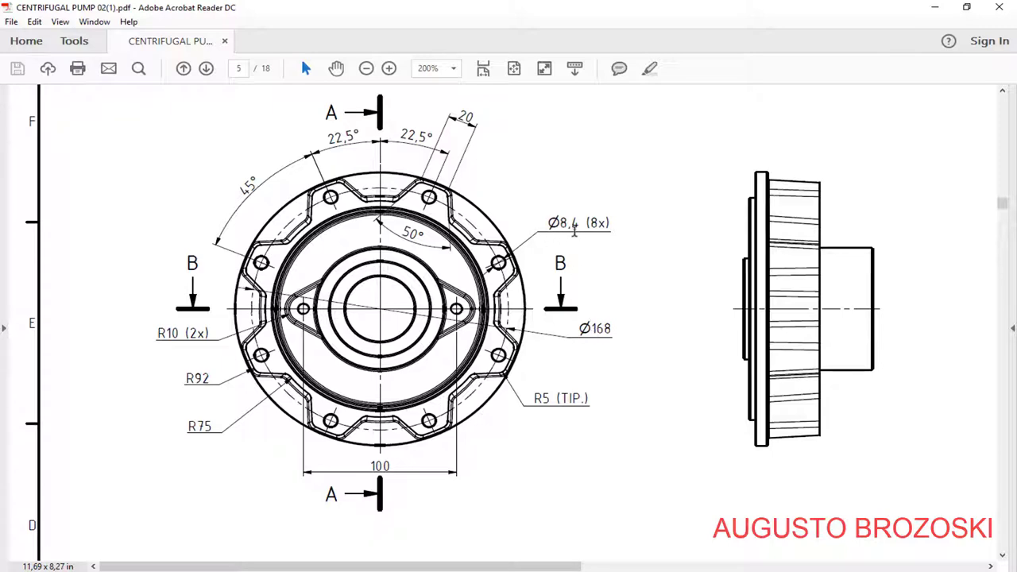
Step: Place a sketch point at the outer end of the inclined centerline and finish the sketch
left_click(934, 6)
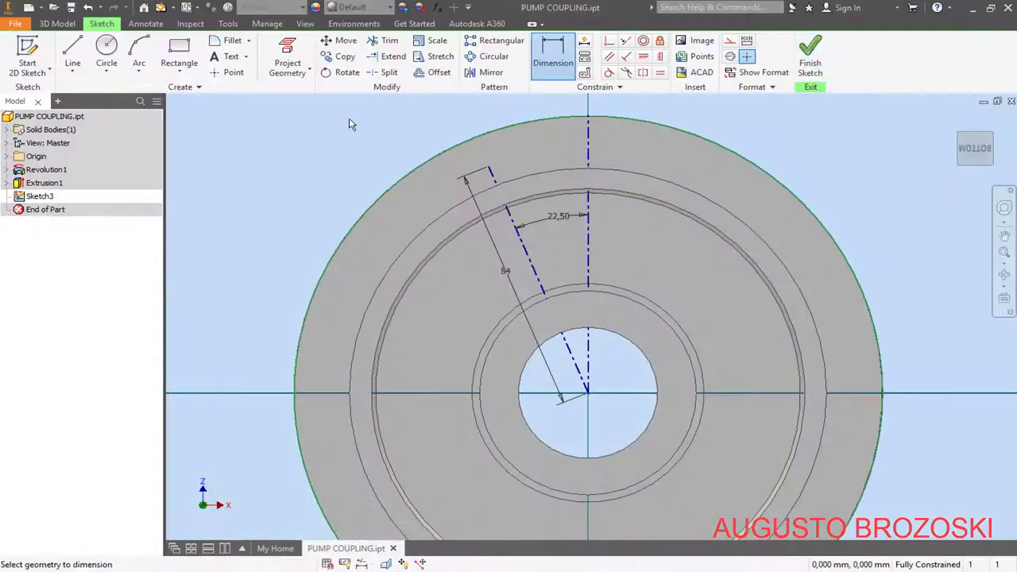
left_click(230, 73)
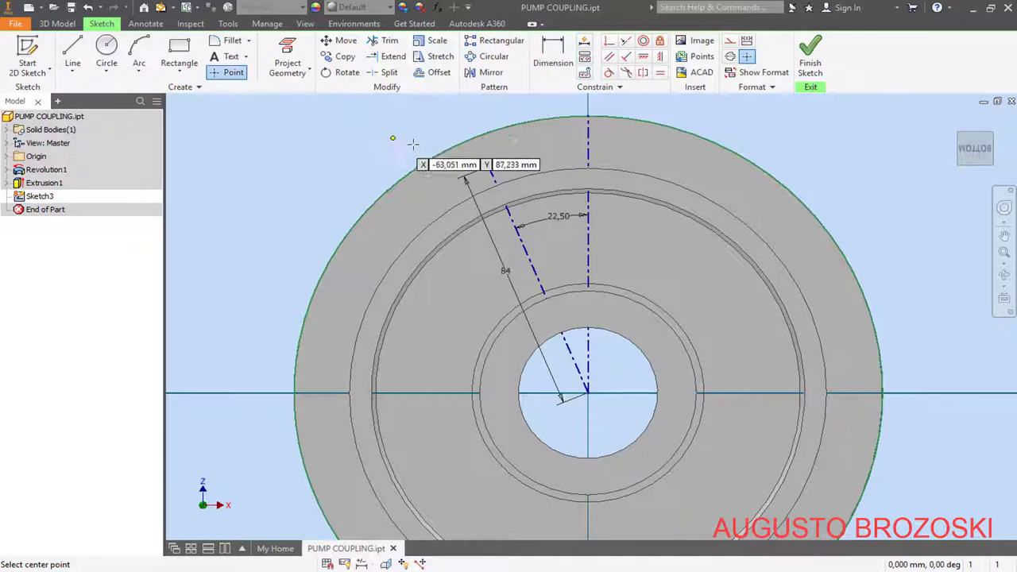
left_click(488, 167)
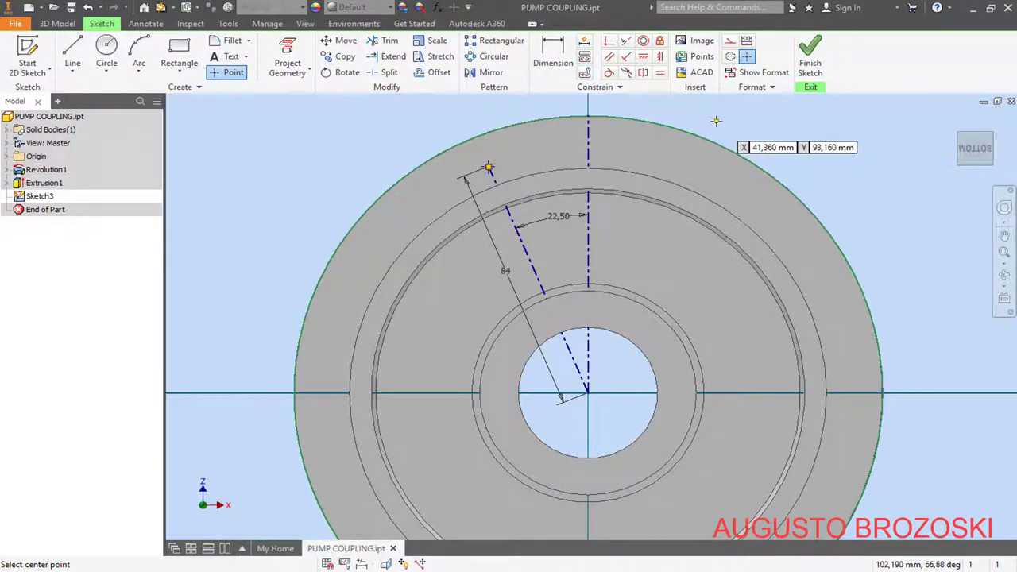
key("Escape")
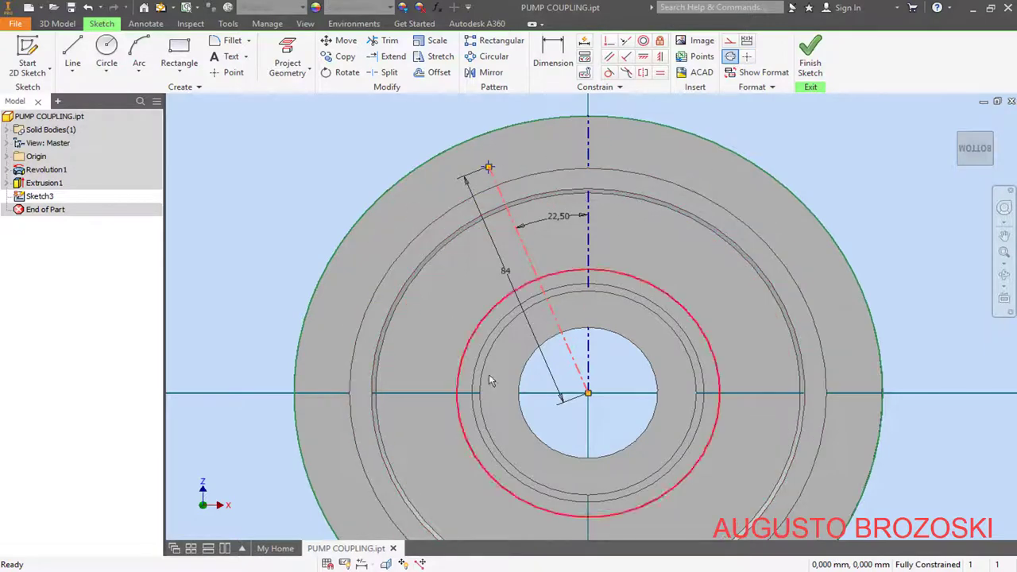
left_click(810, 63)
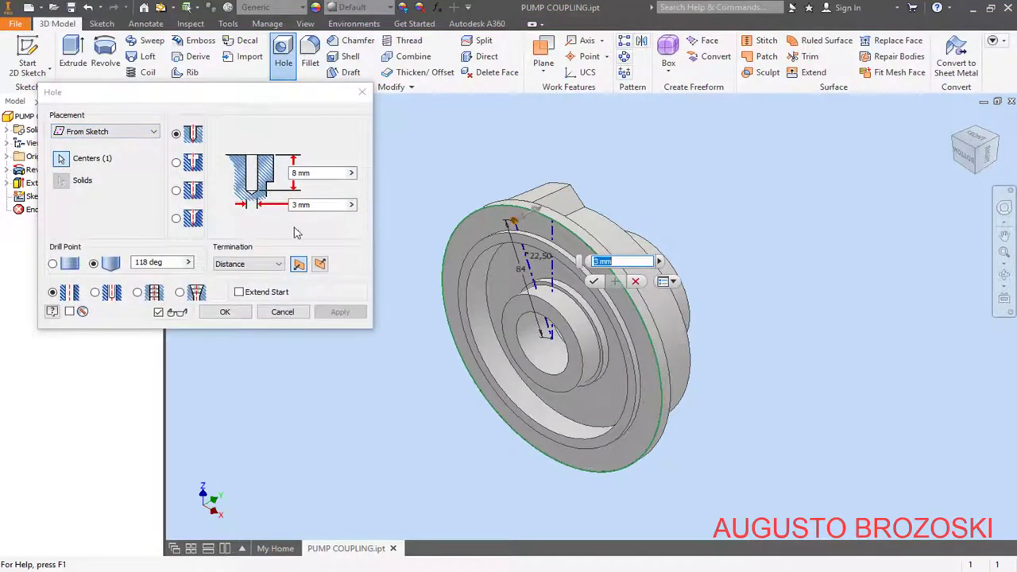
Step: Create a simple 8.4 mm diameter hole with Through All termination at the flange's sketch point and save the part
scroll(502, 232, "down", 5)
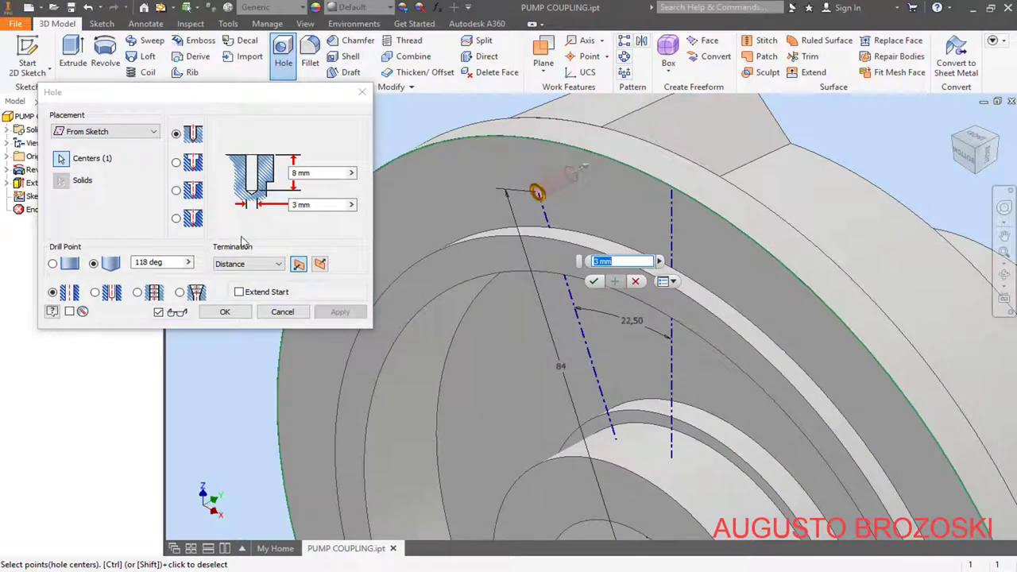
left_click(314, 205)
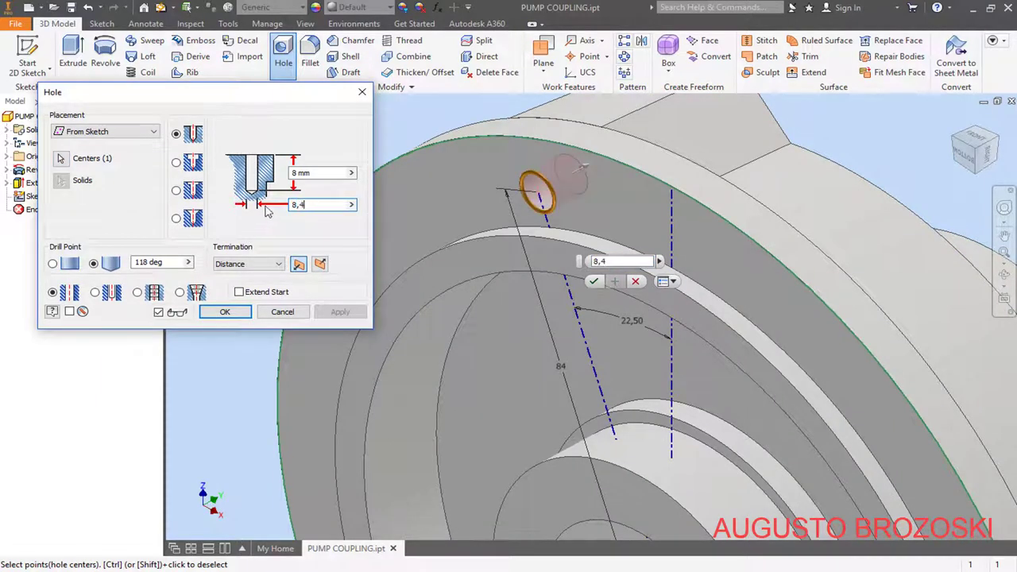
left_click(320, 175)
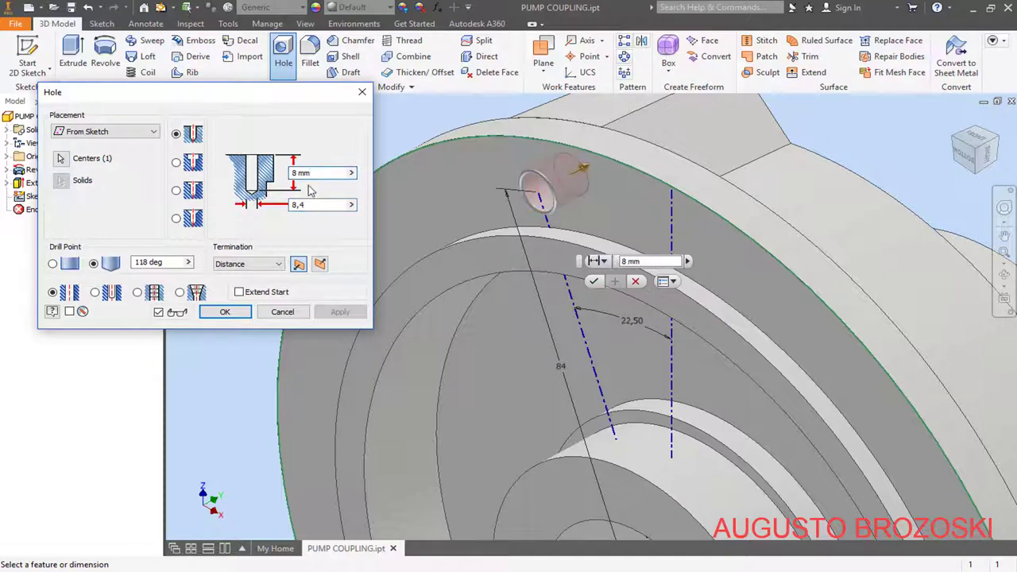
left_click(266, 265)
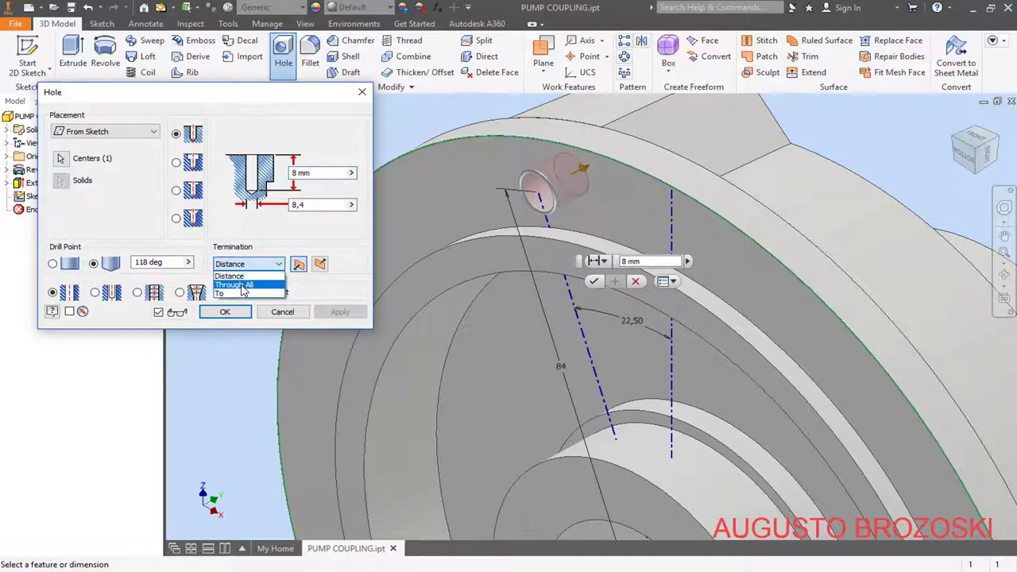
left_click(252, 284)
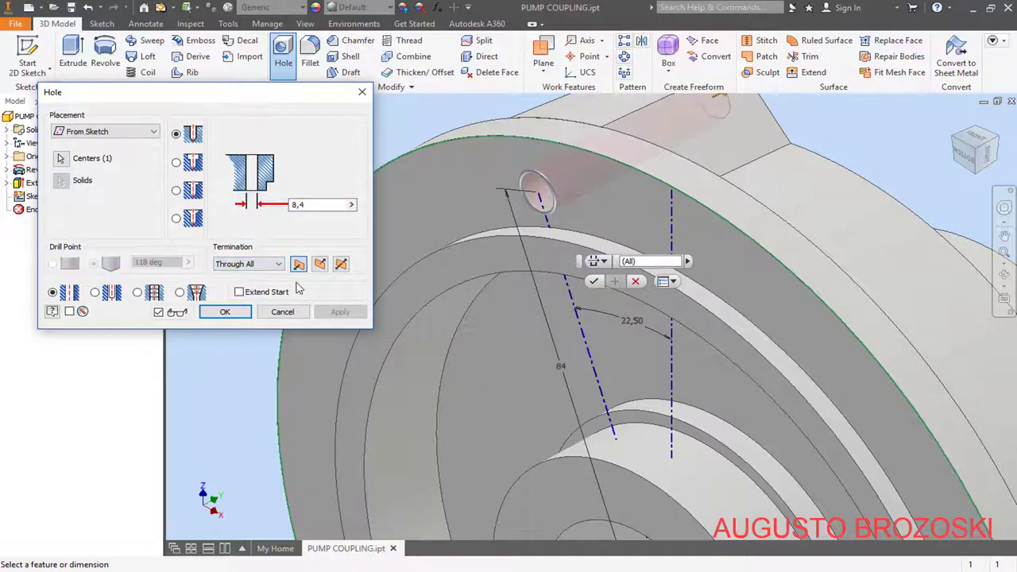
left_click(227, 312)
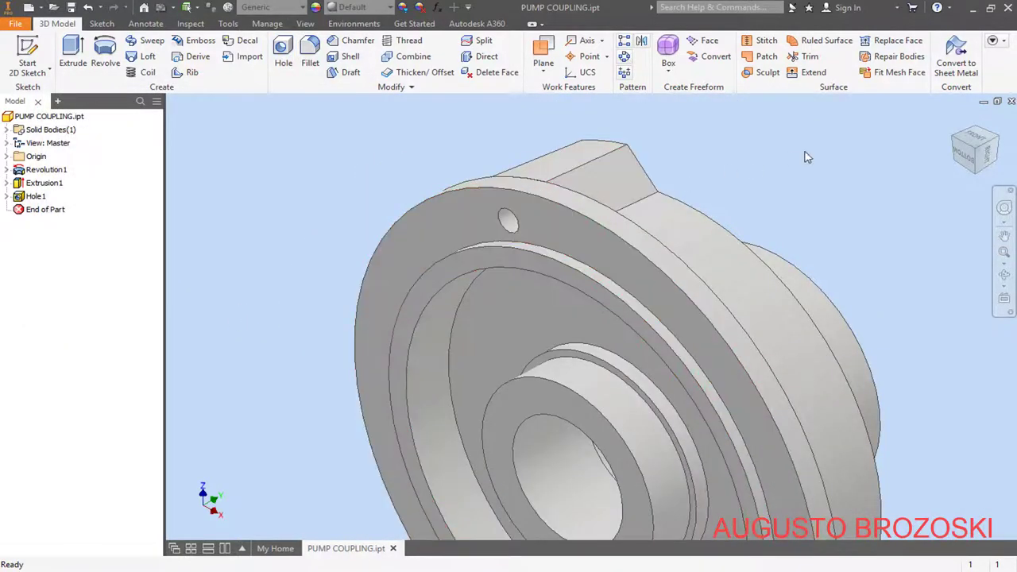
left_click(953, 120)
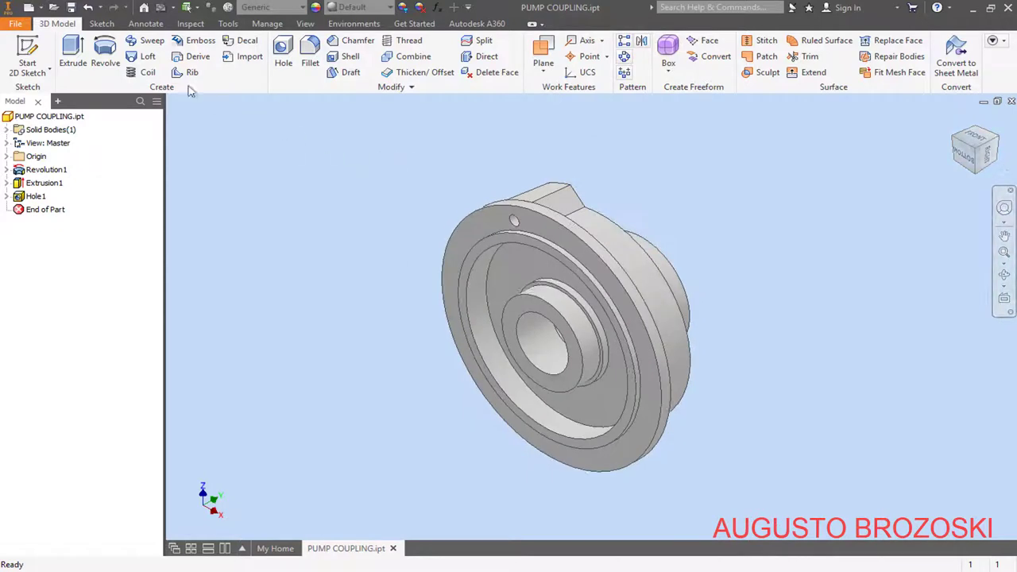
left_click(70, 8)
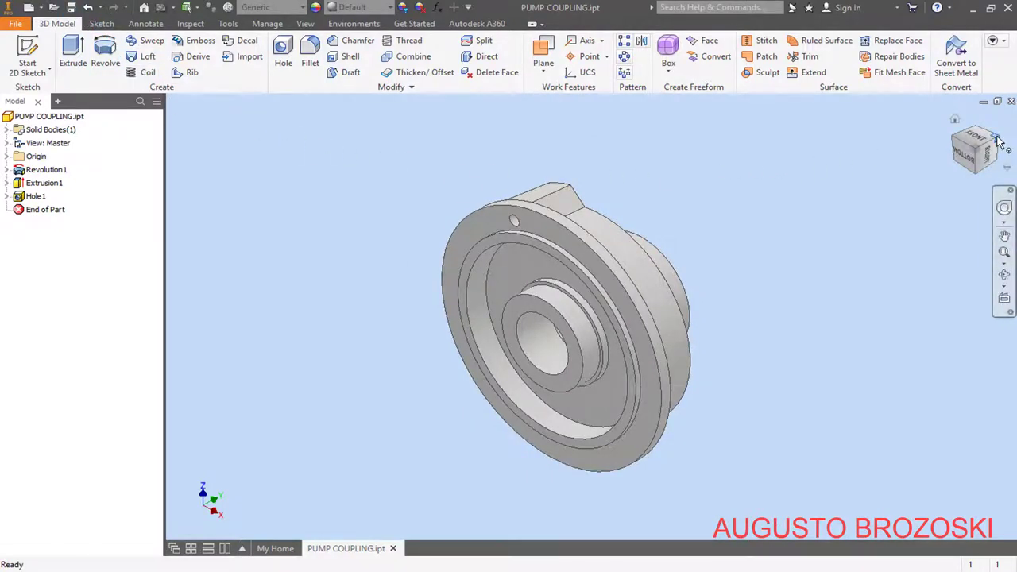
Step: Set up a constant fillet with a 5 mm radius on three of the tapered boss's long edges
middle_click_drag(798, 169, 686, 254, "shift")
scroll(667, 250, "up", 5)
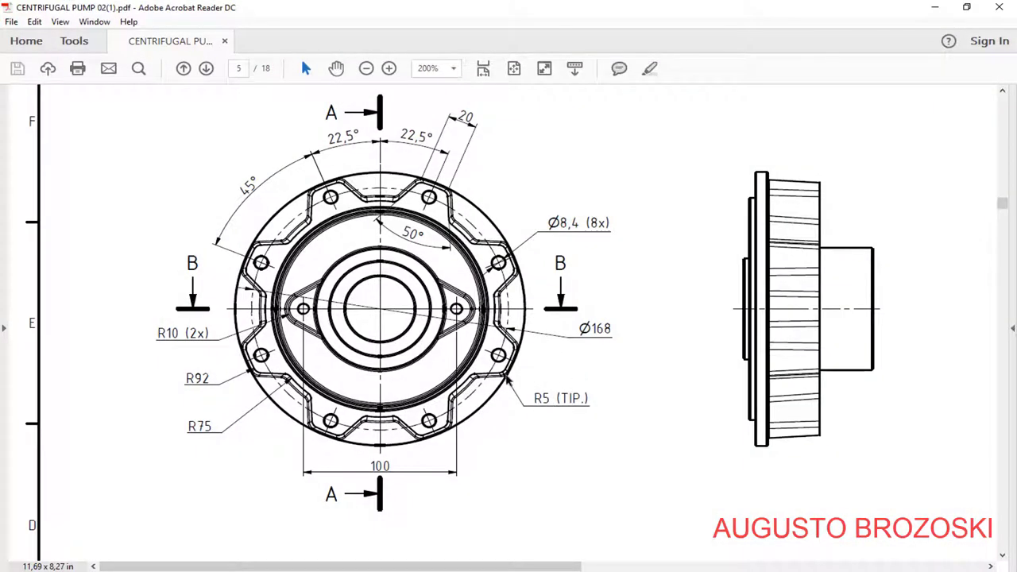
left_click(935, 8)
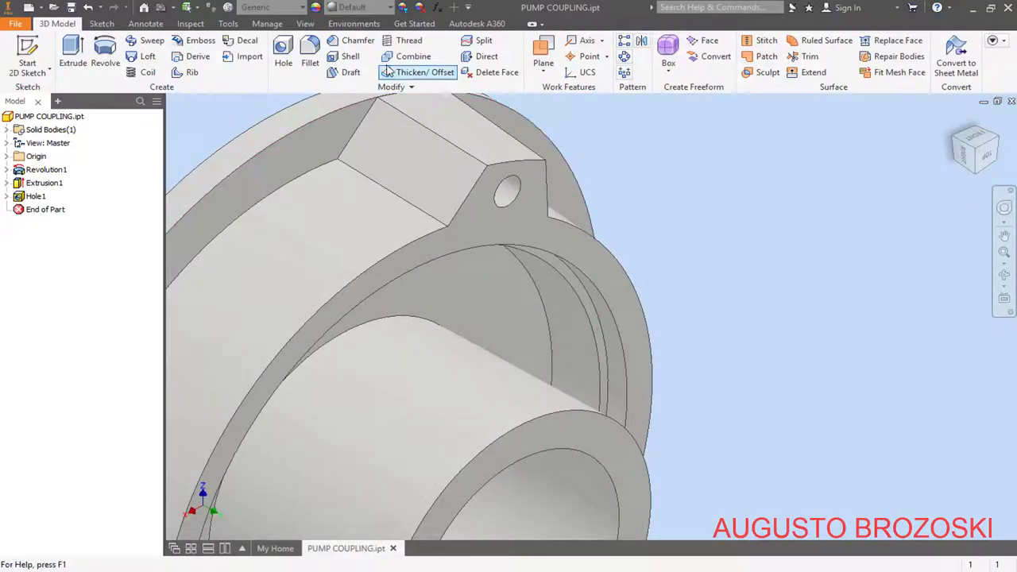
left_click(310, 60)
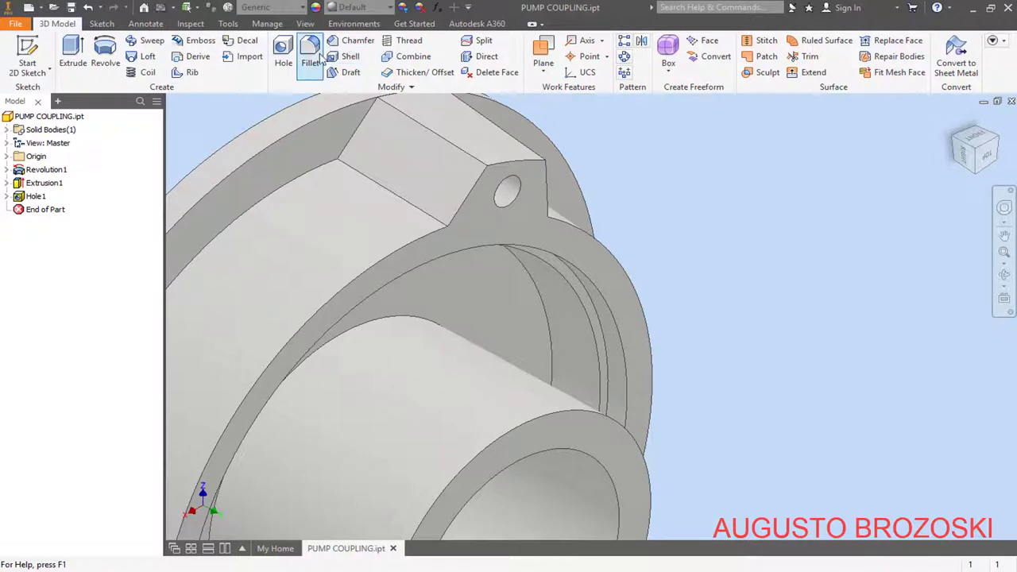
left_click(312, 57)
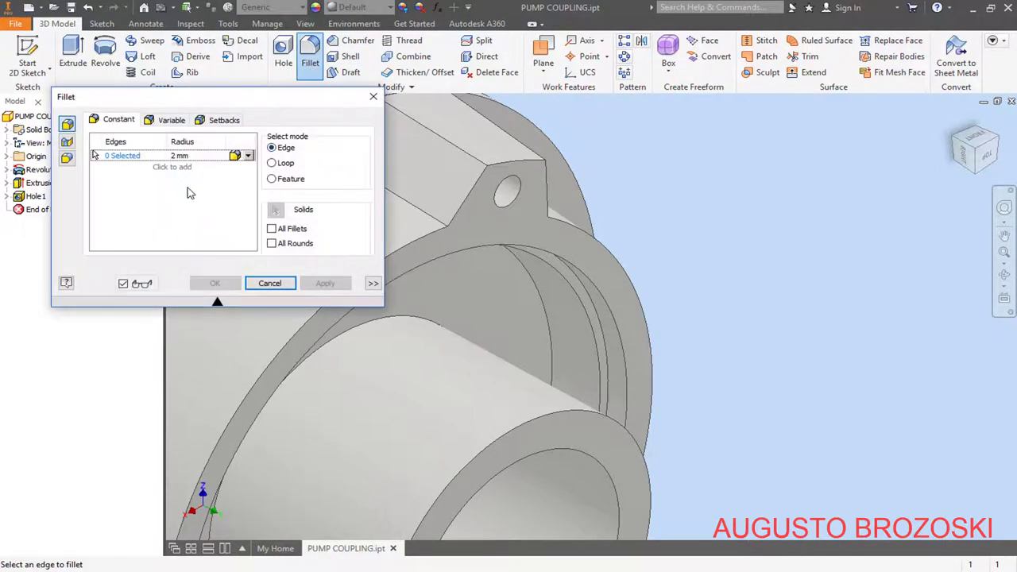
left_click(198, 156)
type("5")
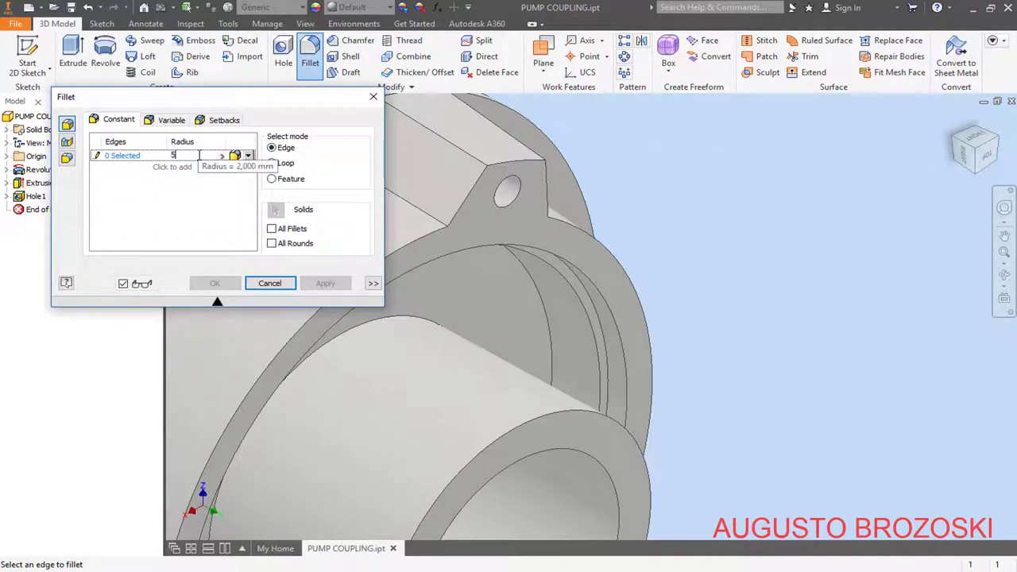
left_click(119, 161)
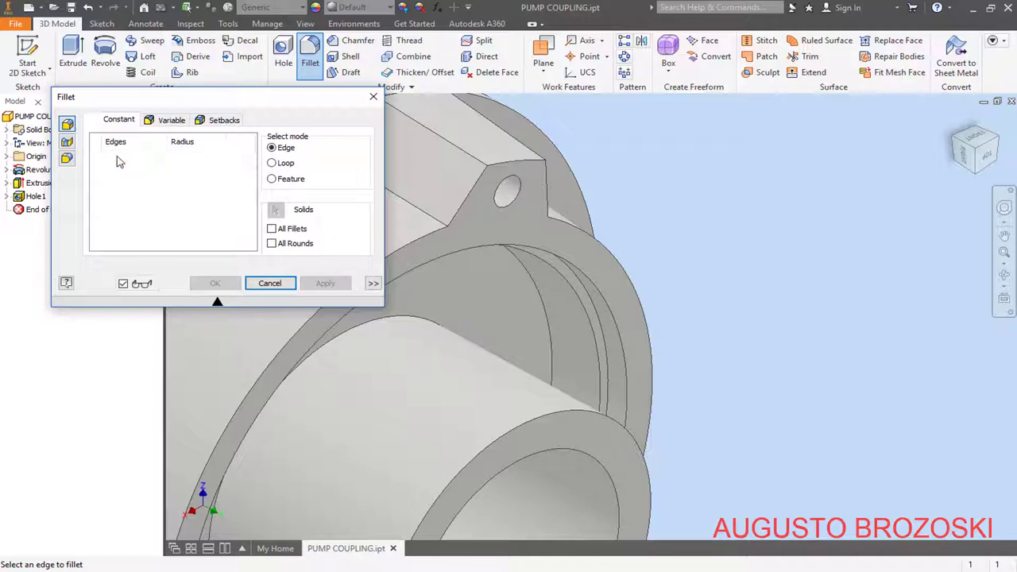
scroll(460, 230, "down", 3)
scroll(524, 210, "up", 5)
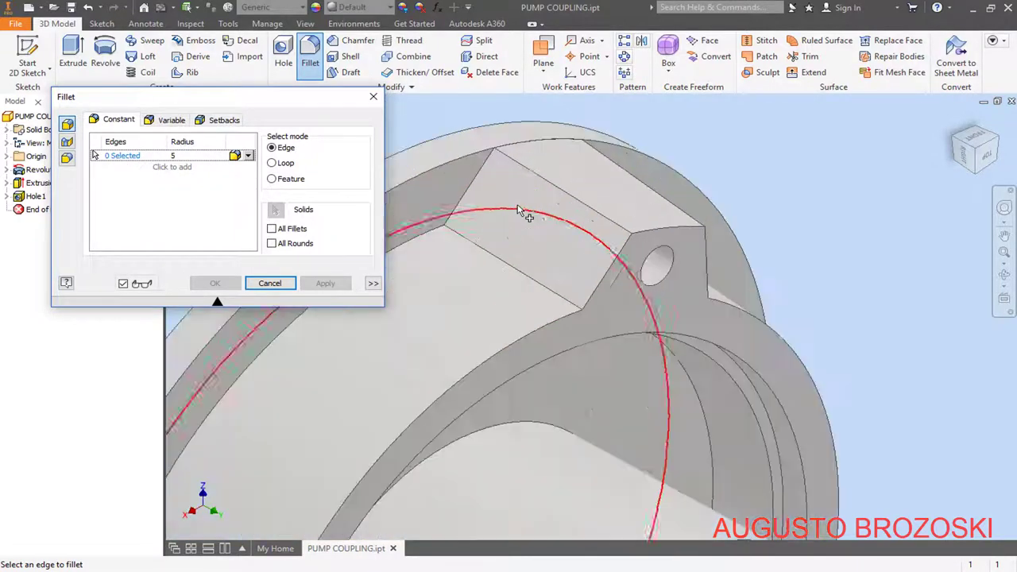
left_click(548, 186)
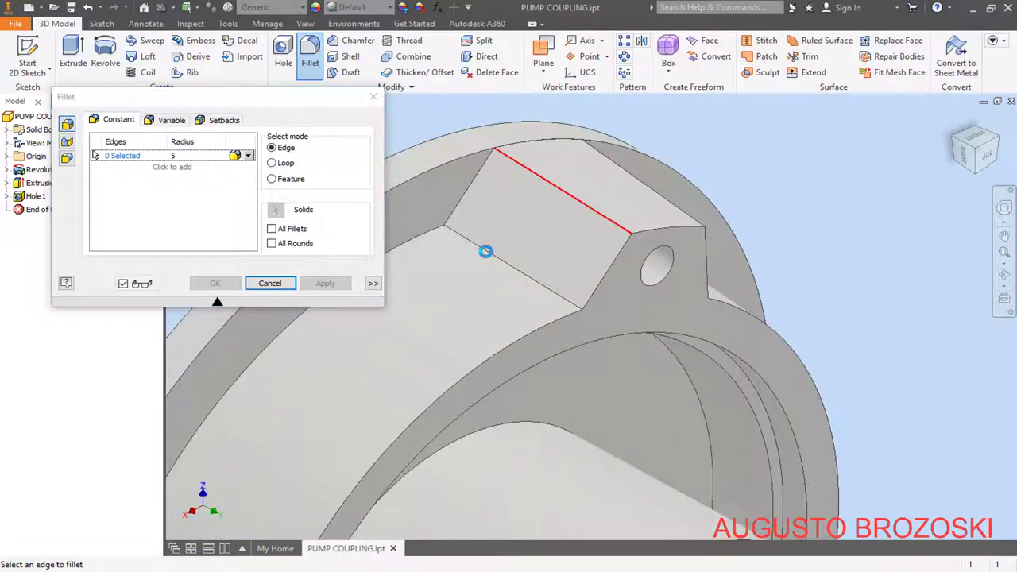
left_click(509, 258)
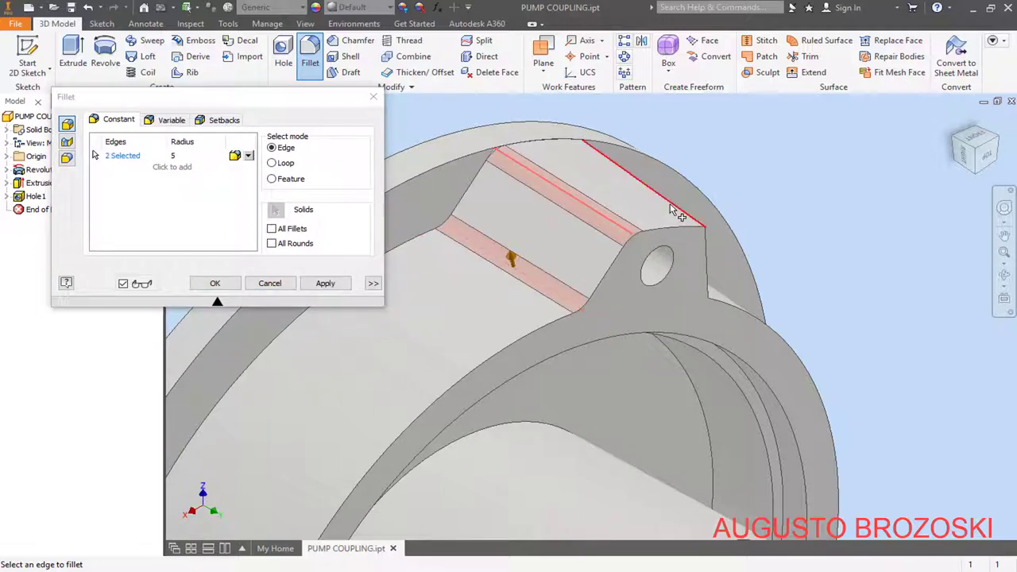
left_click(695, 221)
mouse_move(759, 244)
middle_mouse_down()
mouse_move(749, 238)
mouse_move(756, 246)
middle_mouse_up()
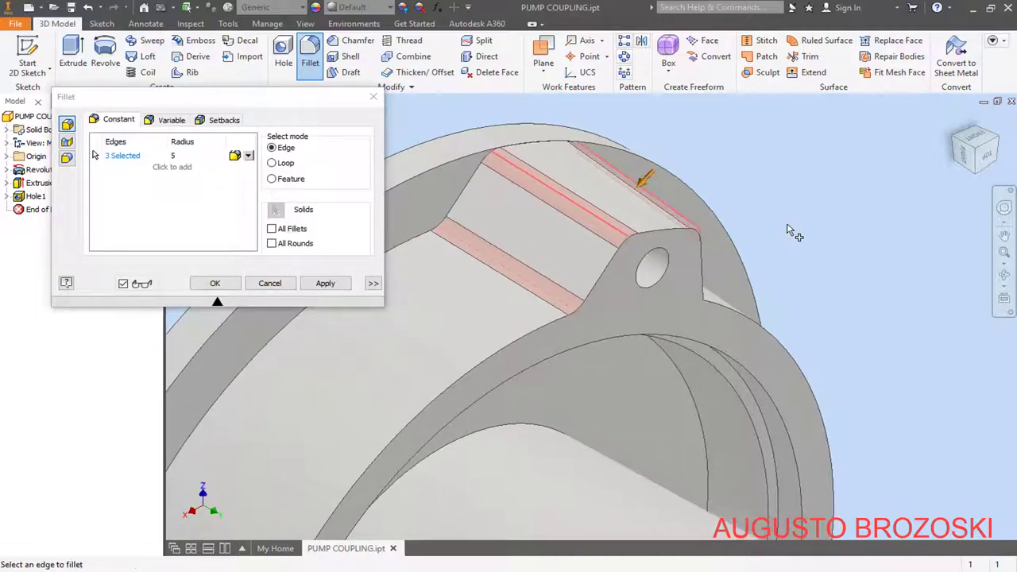
Step: Add the long base edge on the boss's far side to the fillet selection and create the fillet
left_click(995, 145)
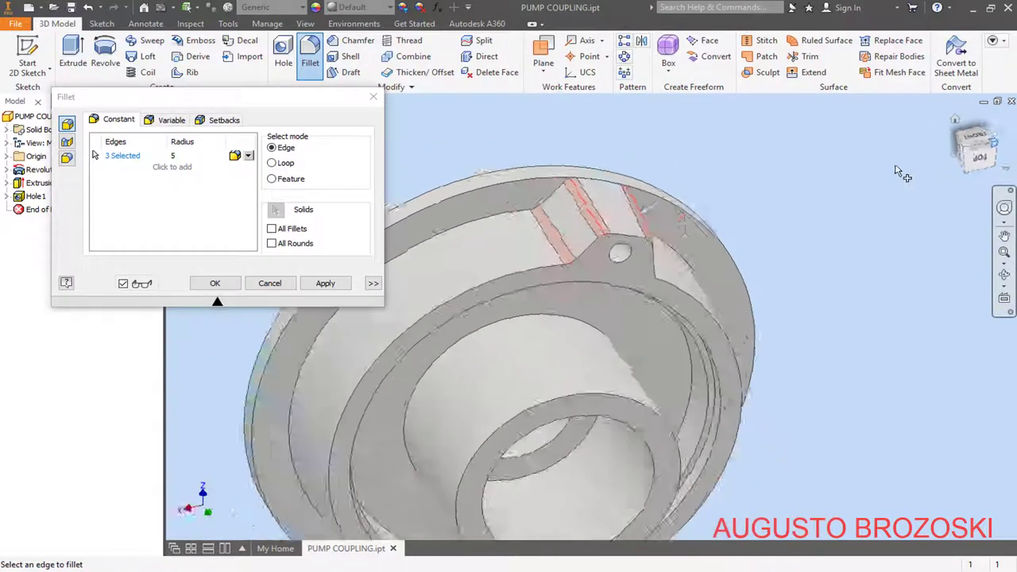
scroll(656, 290, "up", 5)
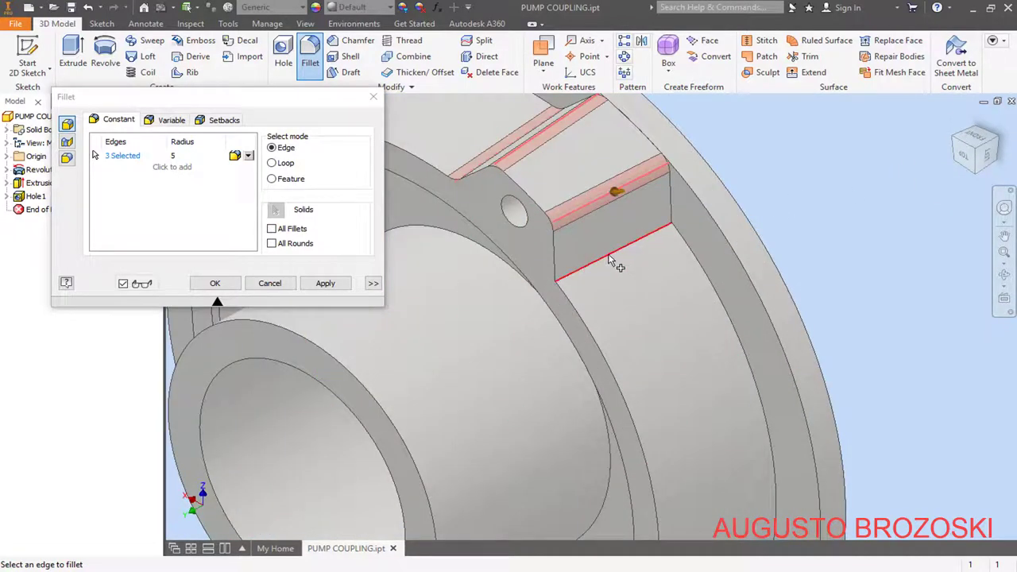
left_click(603, 264)
left_click(215, 283)
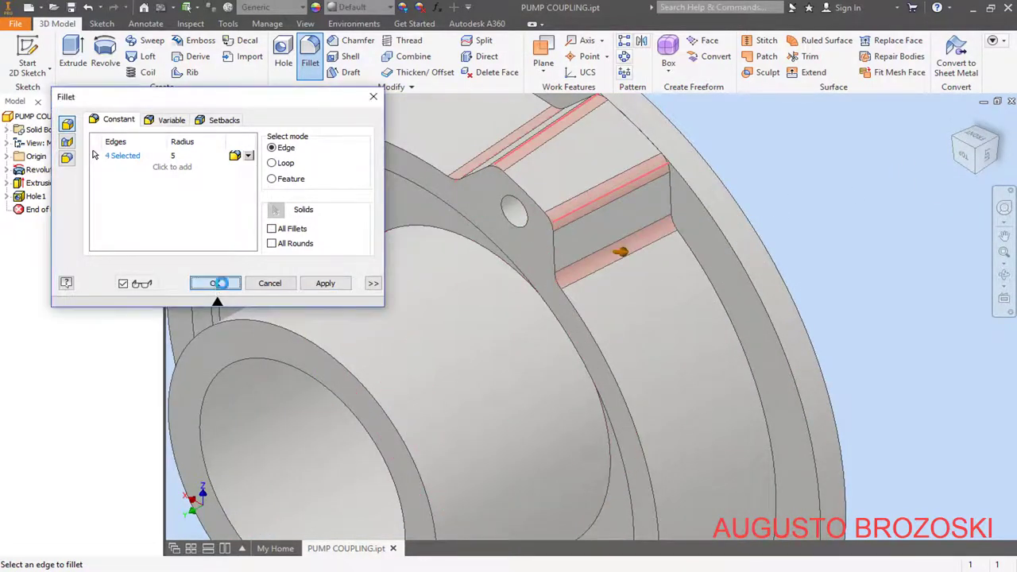
Step: Set up a circular pattern of the boss extrusion, bolt hole and fillet around the origin Y axis
left_click(956, 124)
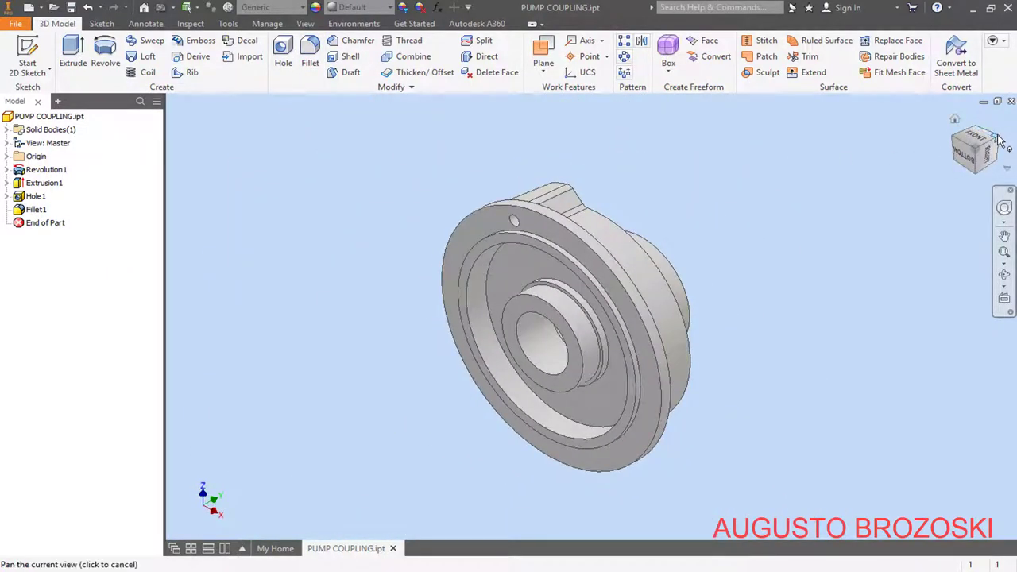
left_click(999, 141)
scroll(690, 243, "up", 5)
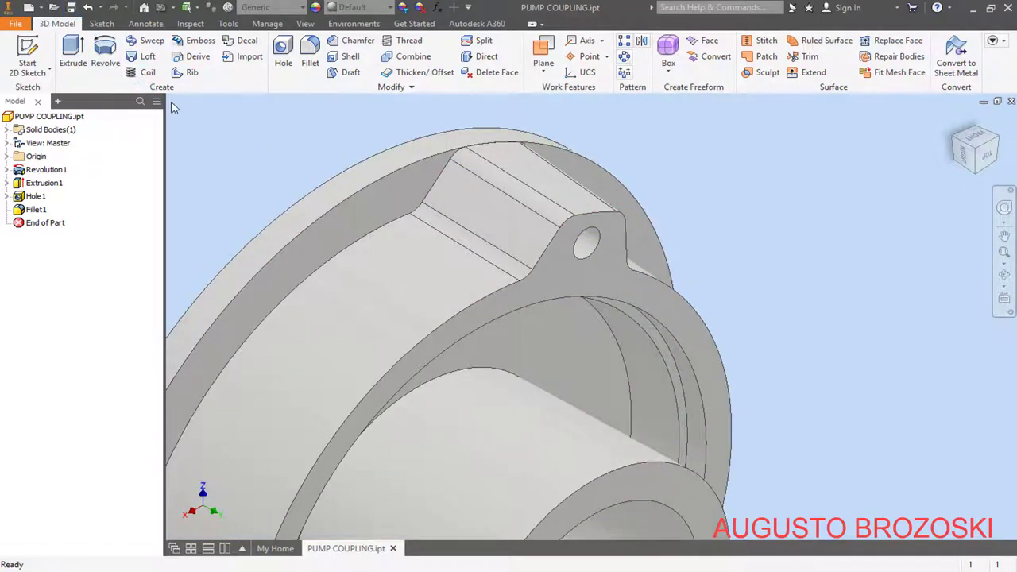
left_click(624, 59)
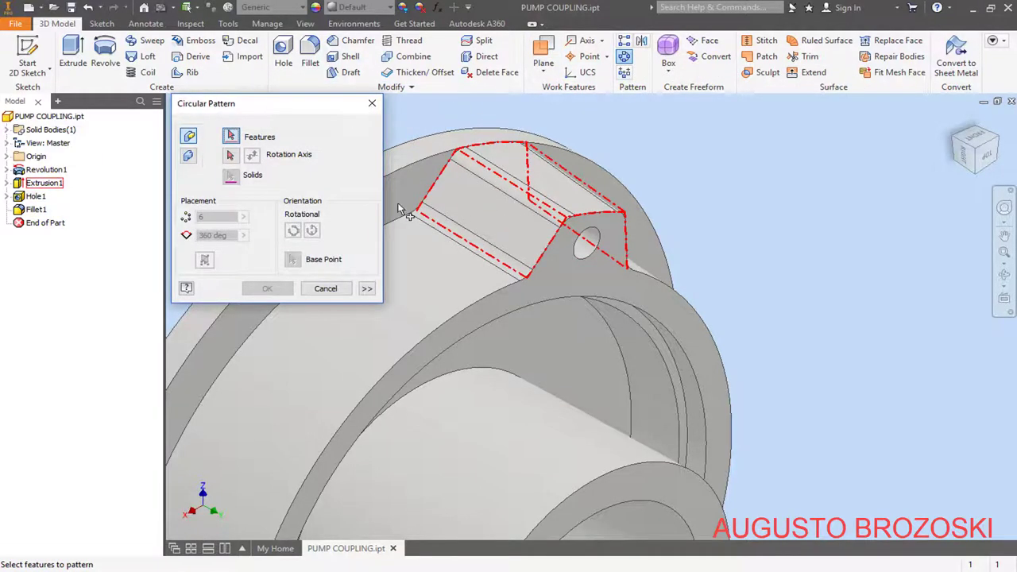
left_click(45, 184)
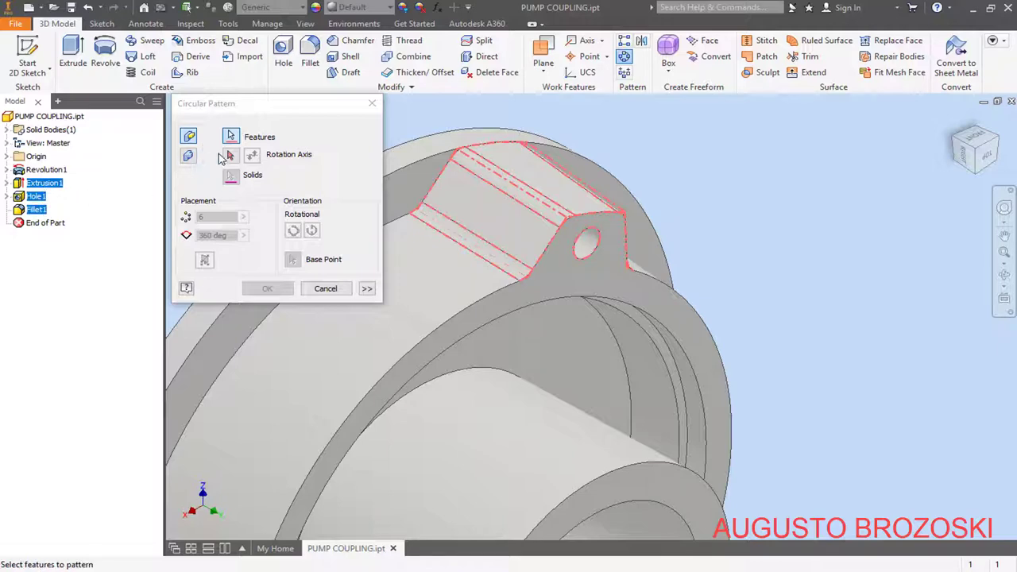
left_click(231, 157)
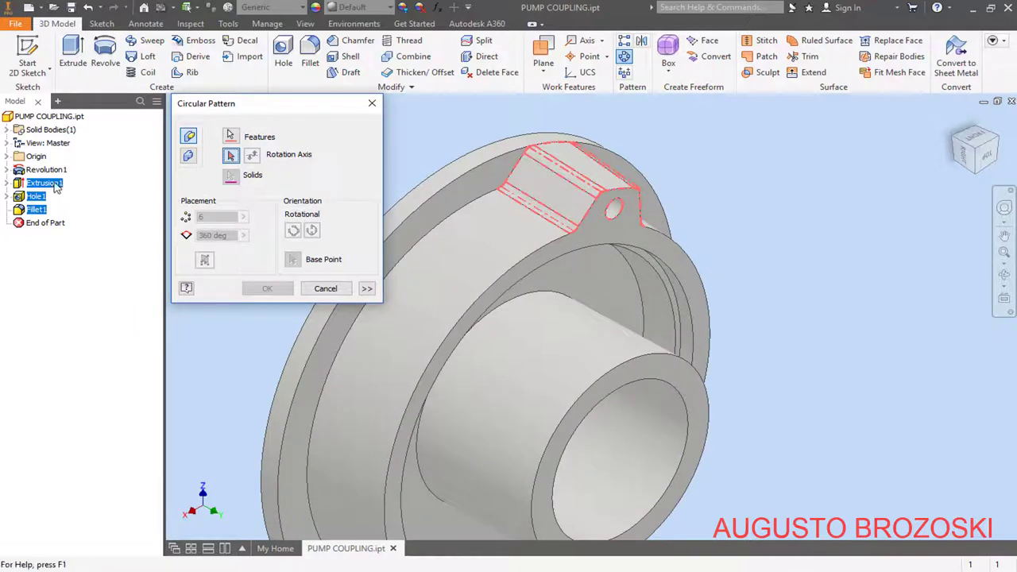
left_click(8, 157)
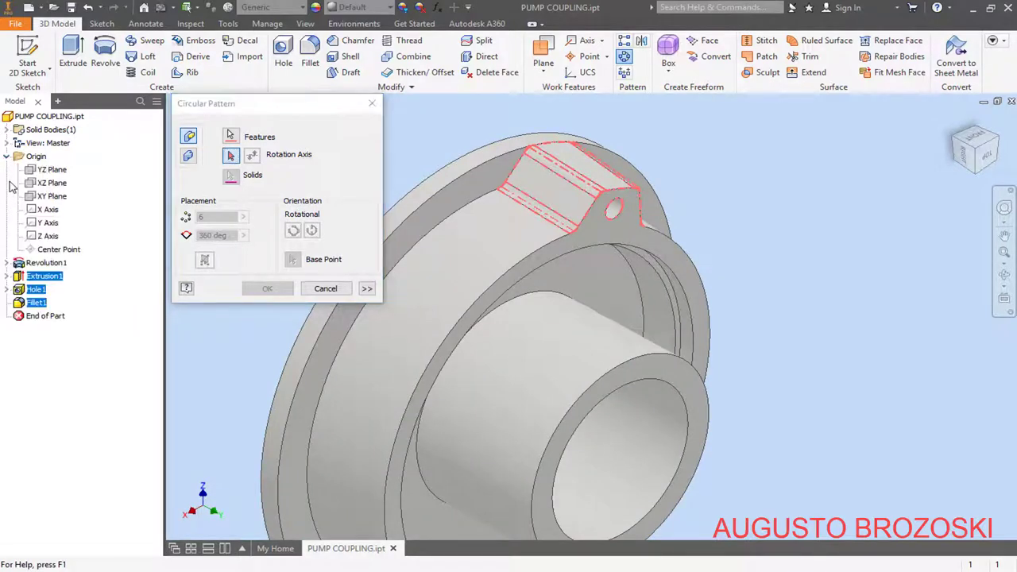
left_click(49, 225)
key("F6")
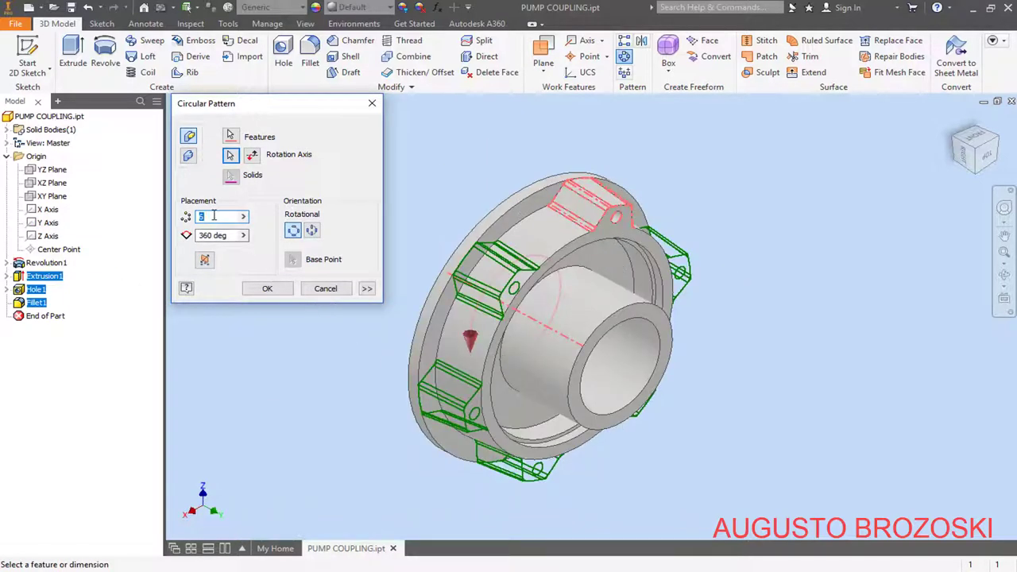
Step: Set the circular pattern to 8 occurrences over 360°, create it and save the part
type("8")
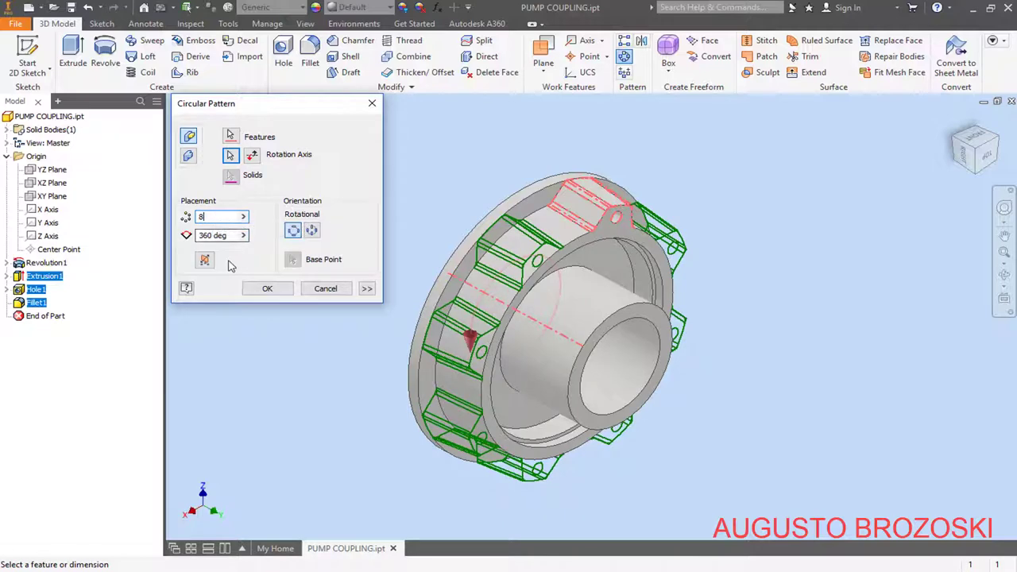
left_click(233, 236)
left_click(972, 136)
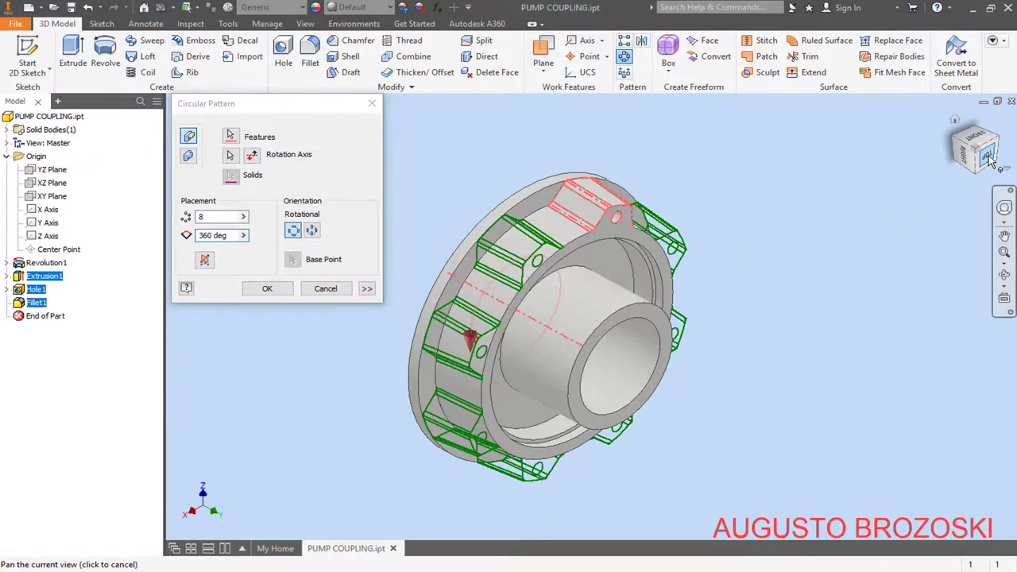
scroll(543, 235, "up", 3)
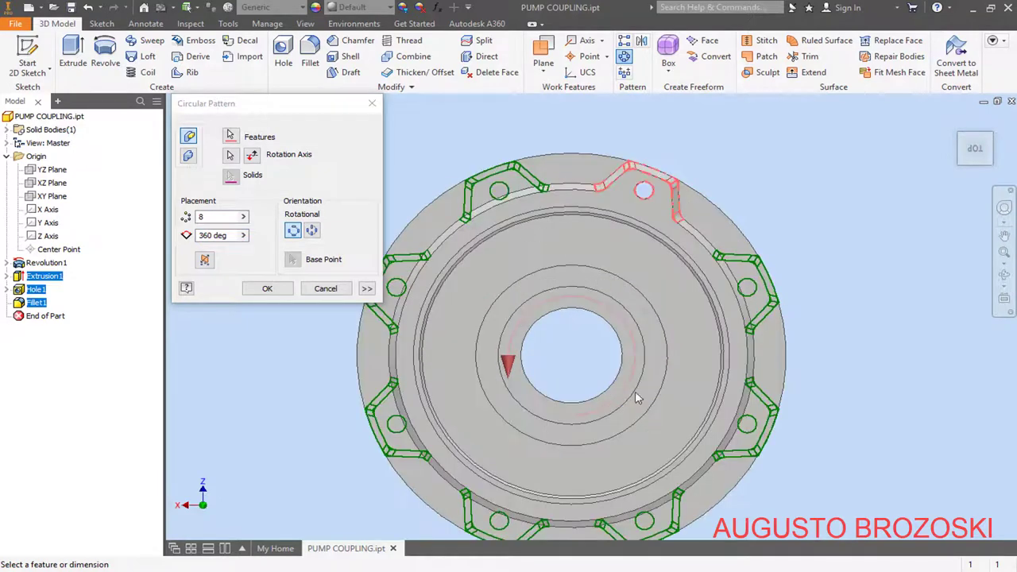
left_click(268, 288)
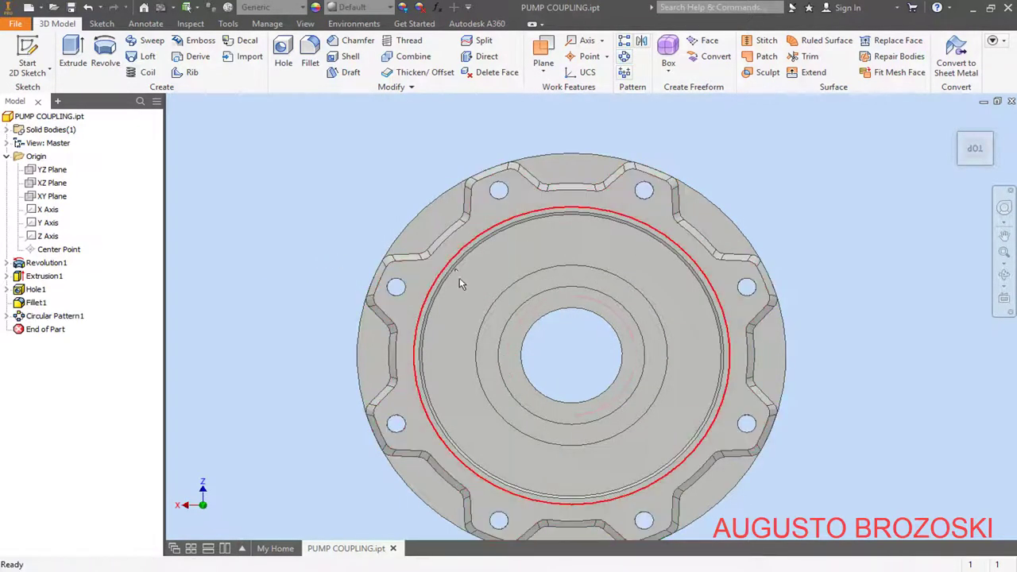
middle_click_drag(526, 299, 548, 288, "shift")
left_click(954, 119)
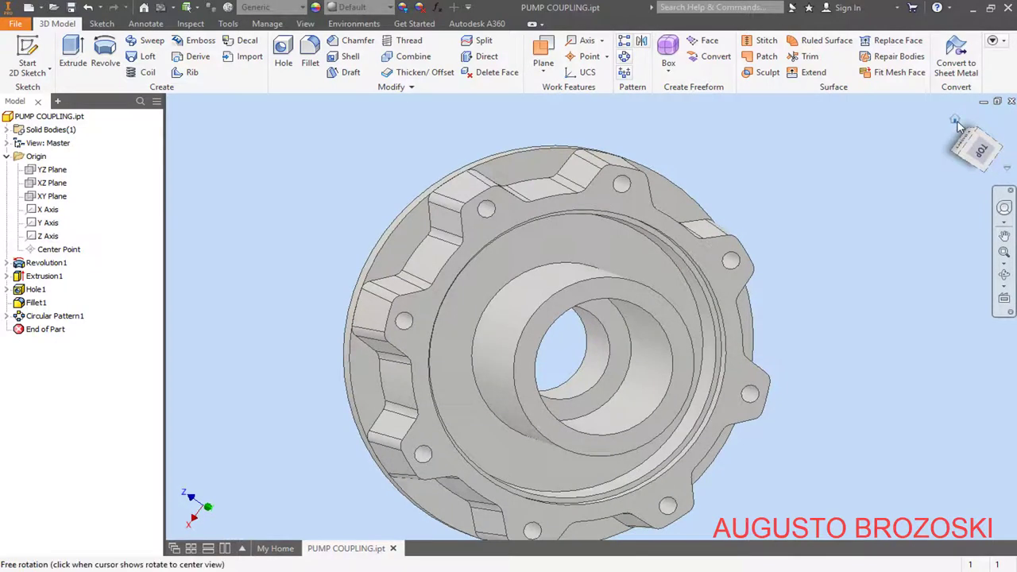
left_click(70, 8)
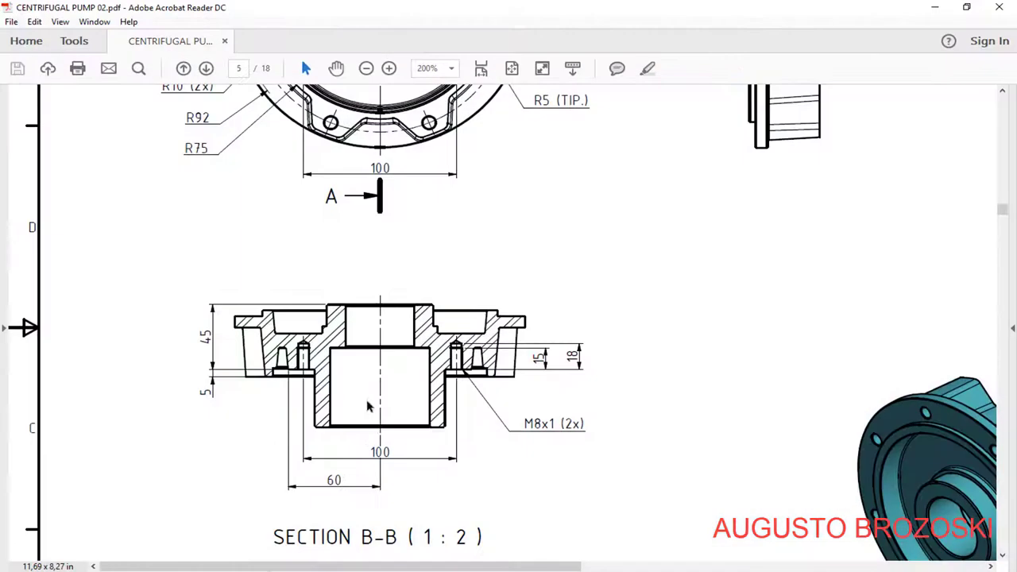
Step: Check section B-B in the pump drawing and create a work plane offset 50 mm from the XZ plane
scroll(244, 361, "up", 6)
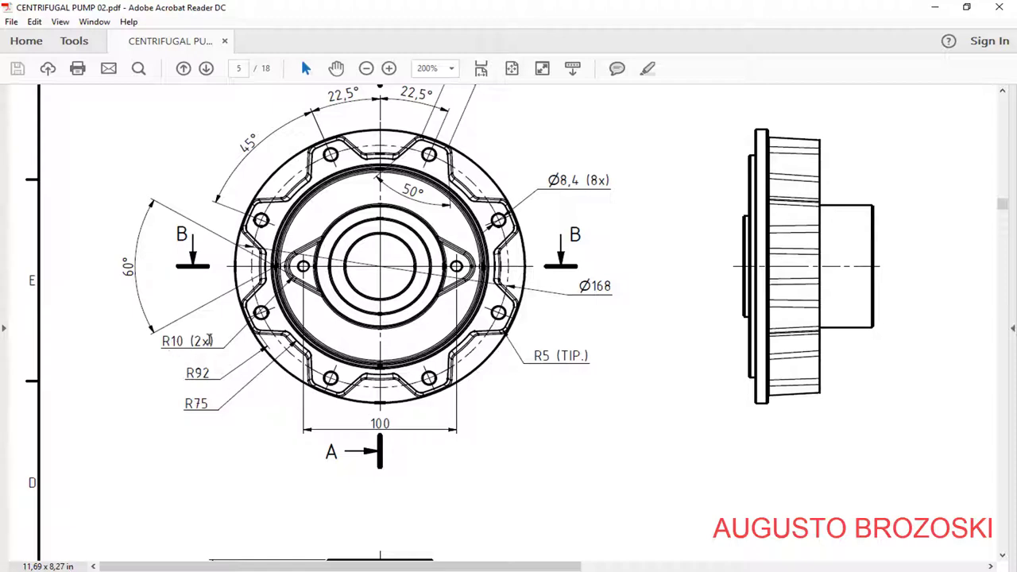
scroll(338, 339, "down", 6)
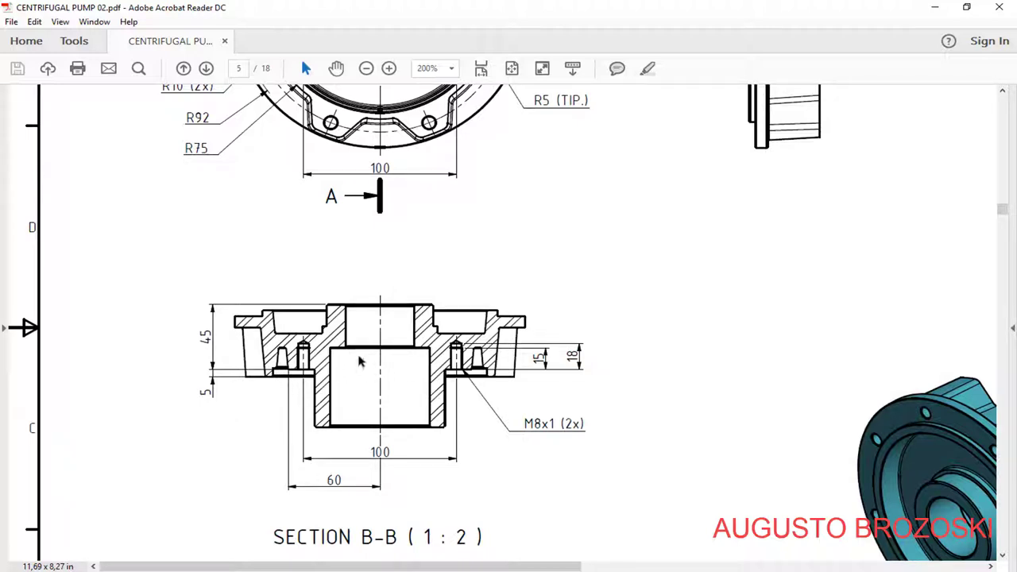
left_click(934, 7)
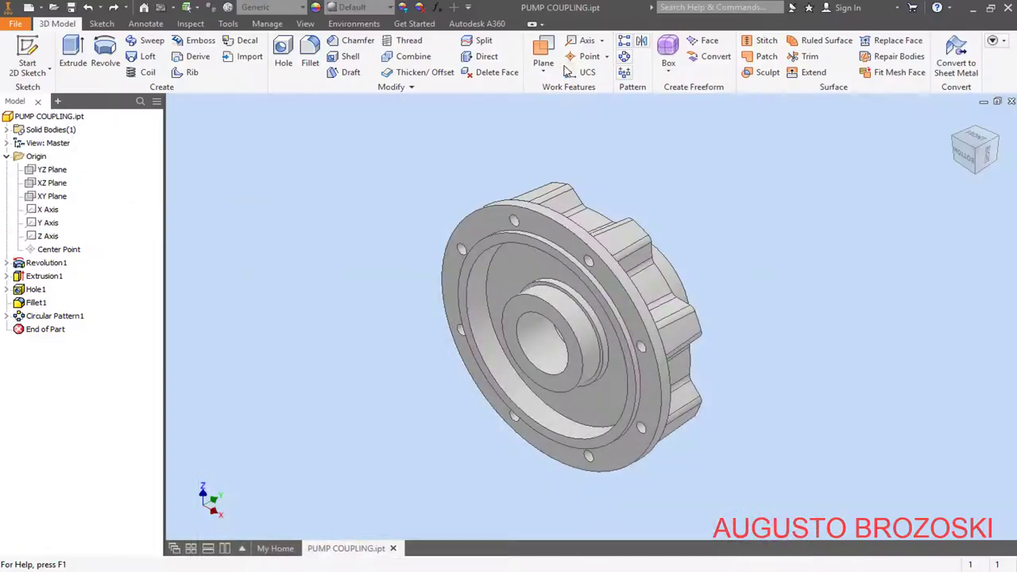
left_click(543, 57)
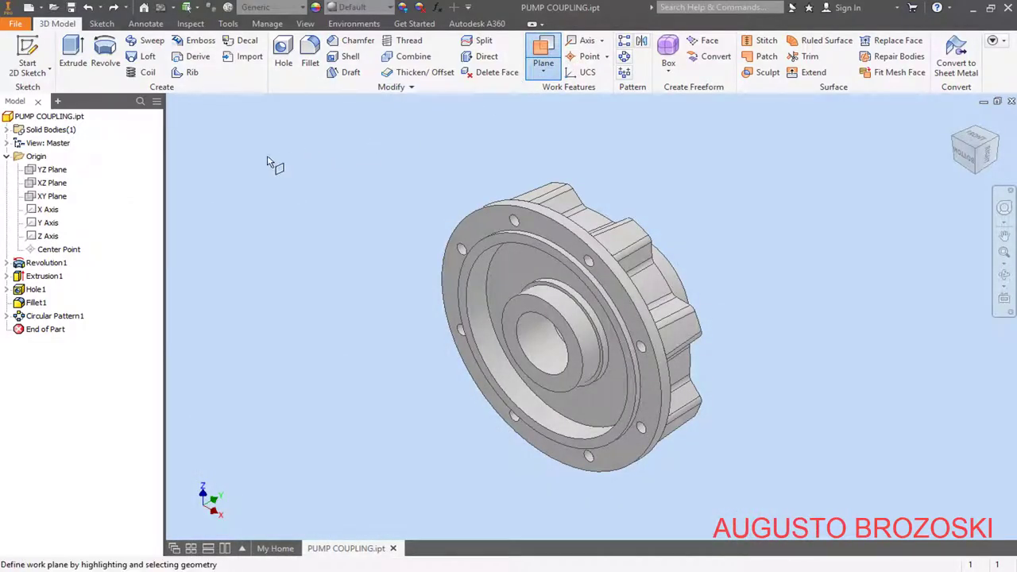
left_click(8, 158)
left_click(7, 158)
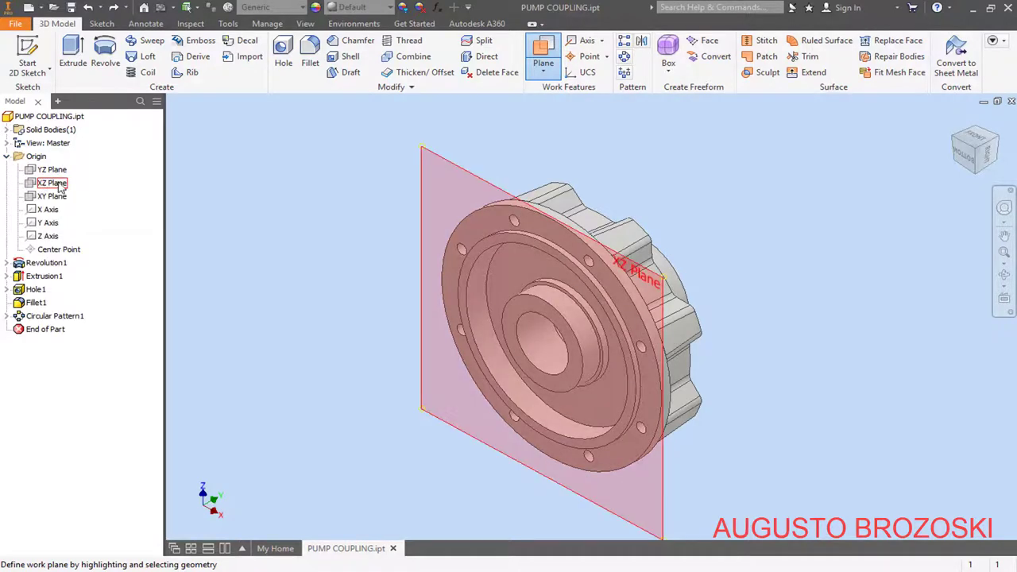
left_click(57, 185)
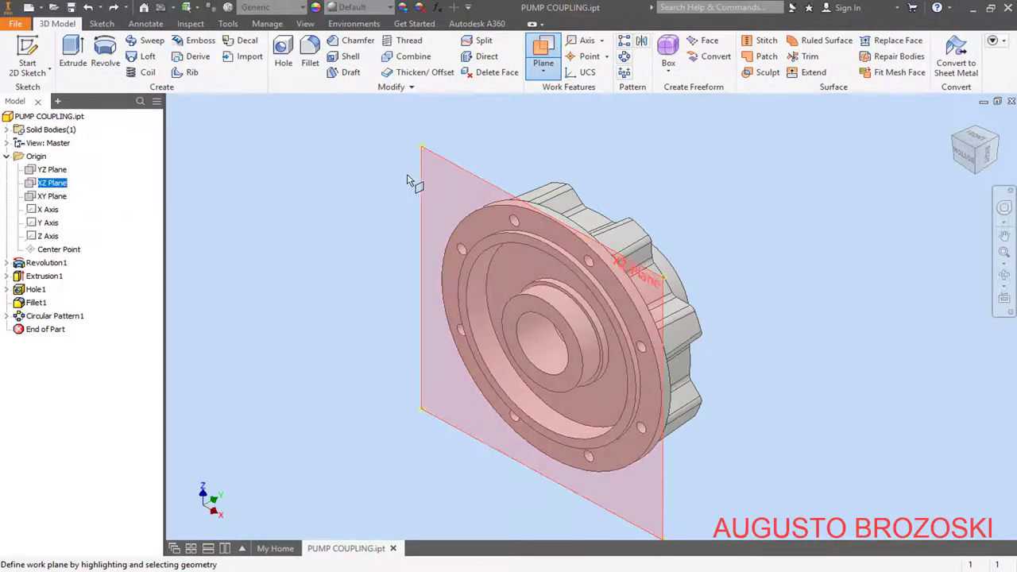
left_click_drag(467, 167, 633, 166)
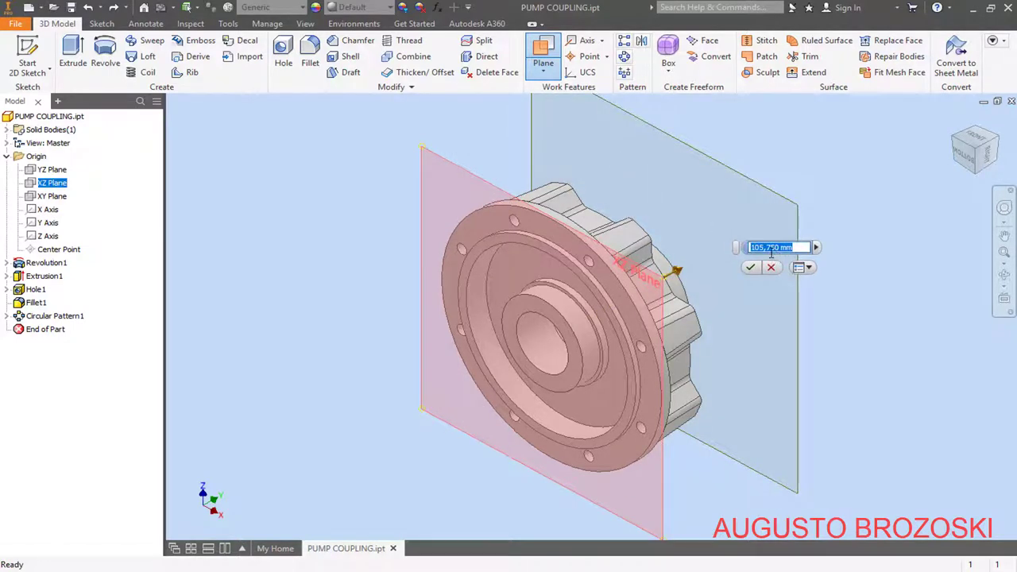
type("50")
key("Return")
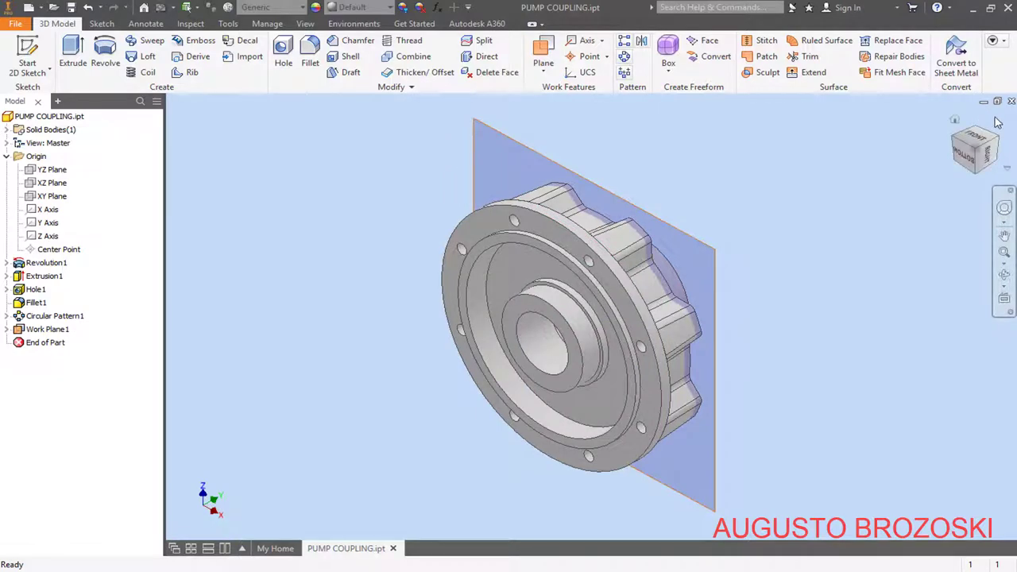
left_click(1002, 143)
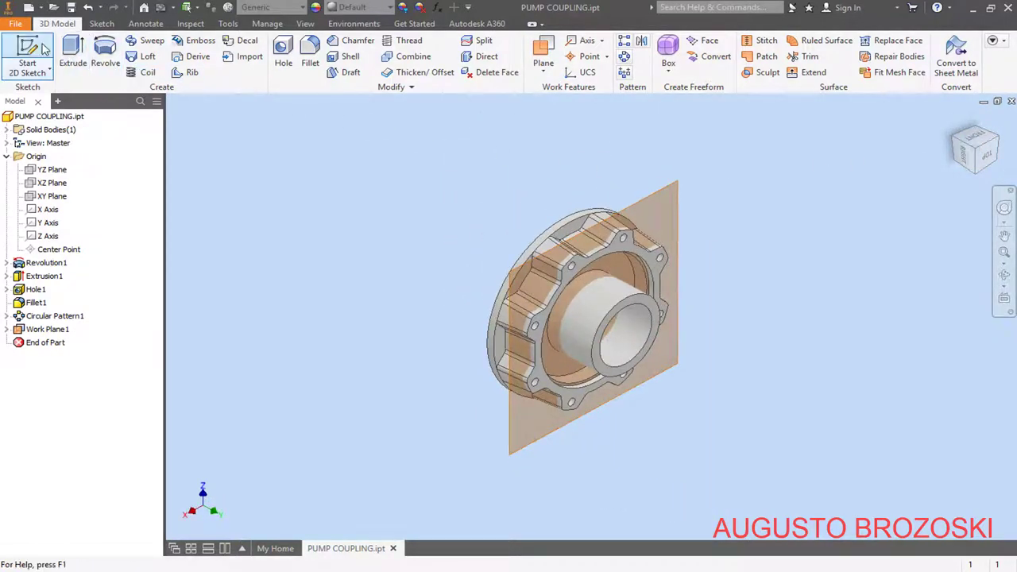
Step: Start a sketch on the offset work plane with the graphics sliced at it, and hide the work plane
left_click(30, 57)
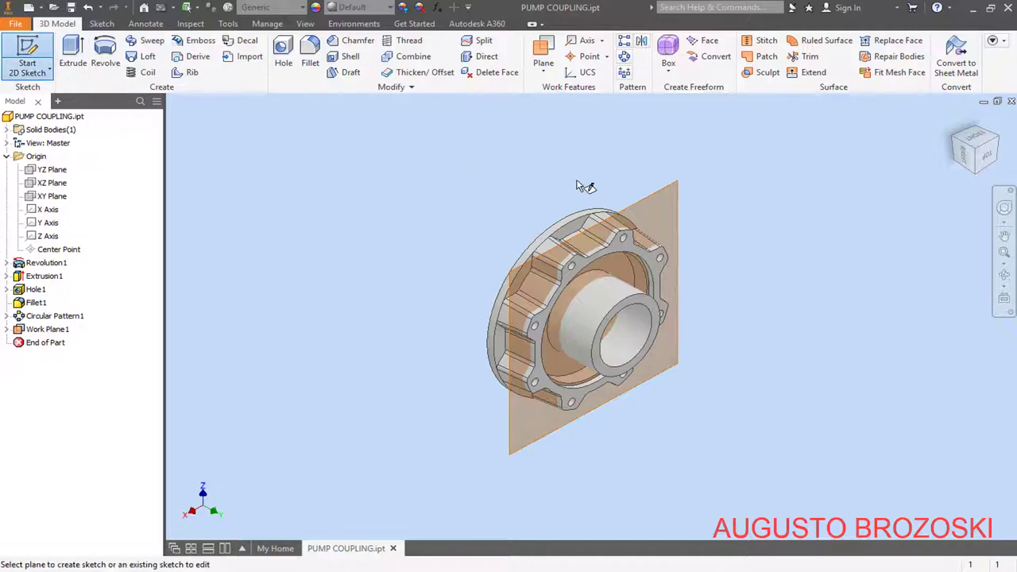
left_click(647, 204)
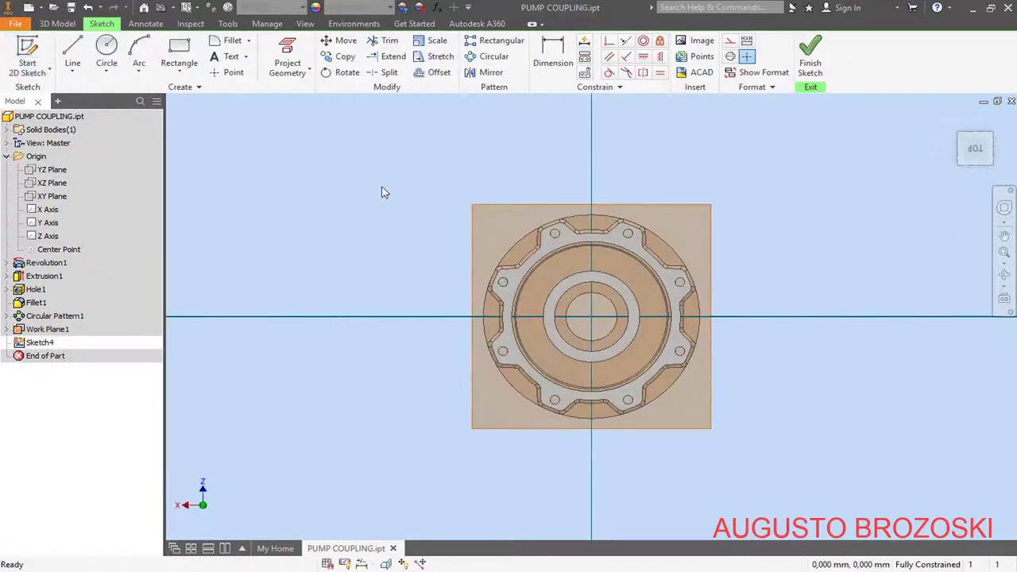
right_click(380, 193)
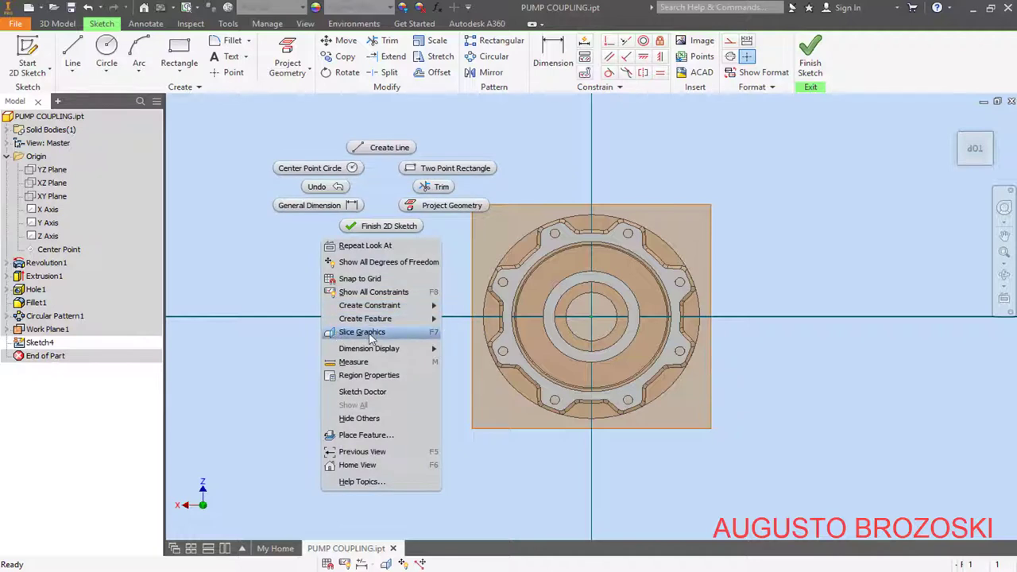
left_click(371, 334)
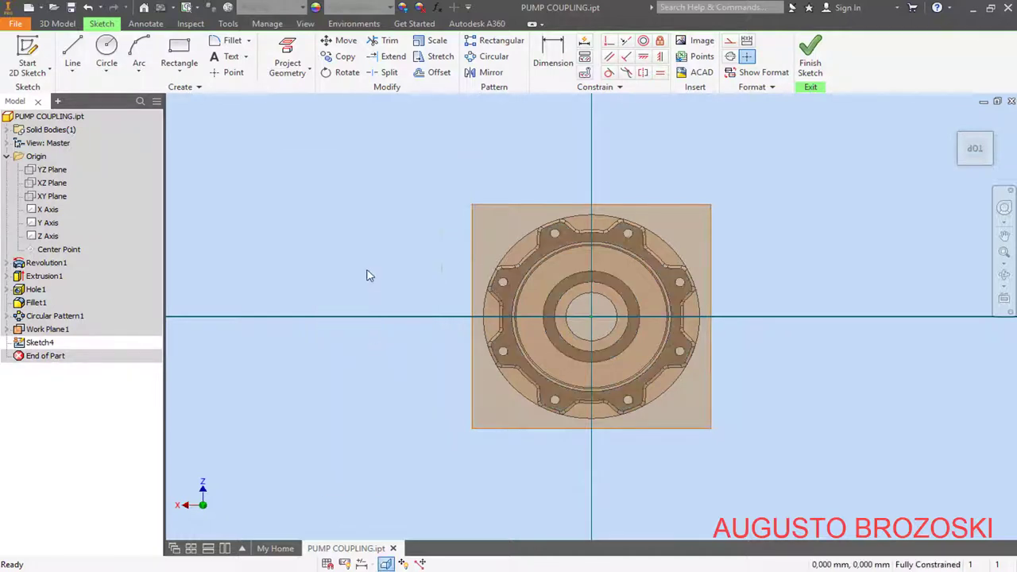
right_click(51, 336)
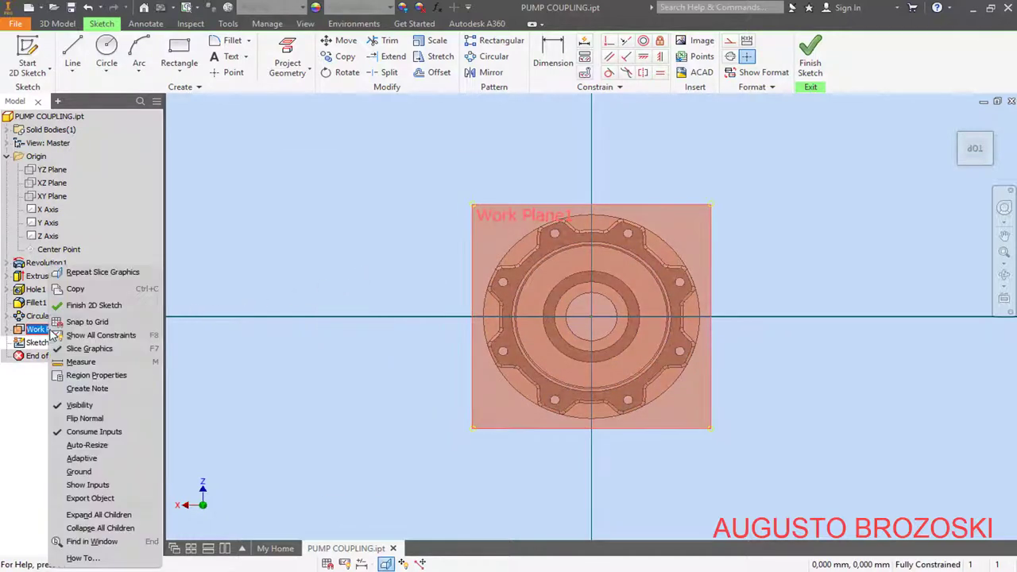
left_click(79, 407)
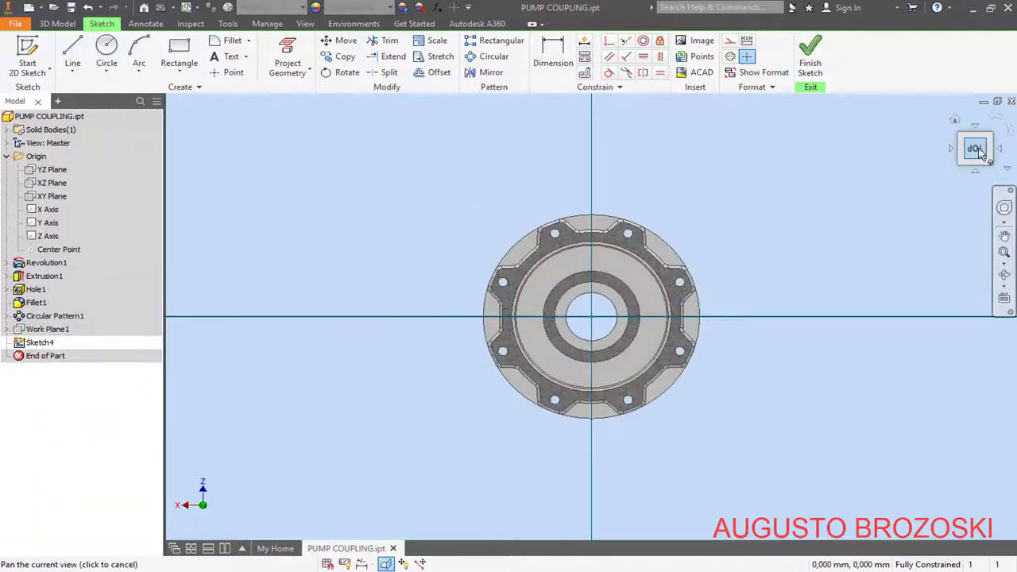
Step: Sketch a circle about 22.5 mm in diameter, centred on the horizontal axis in the gap between the hub and the bolt ring
scroll(691, 278, "up", 3)
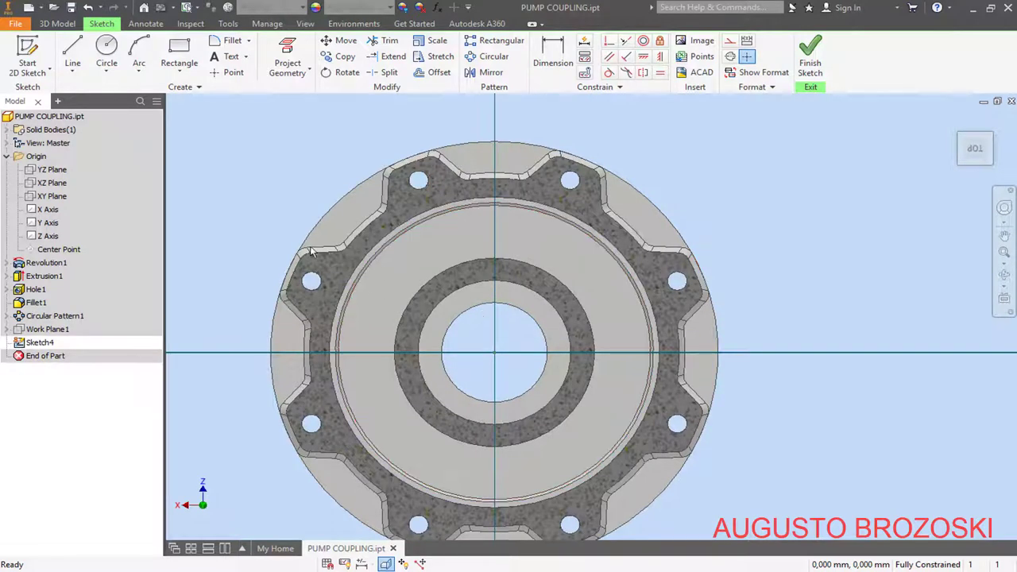
left_click(108, 49)
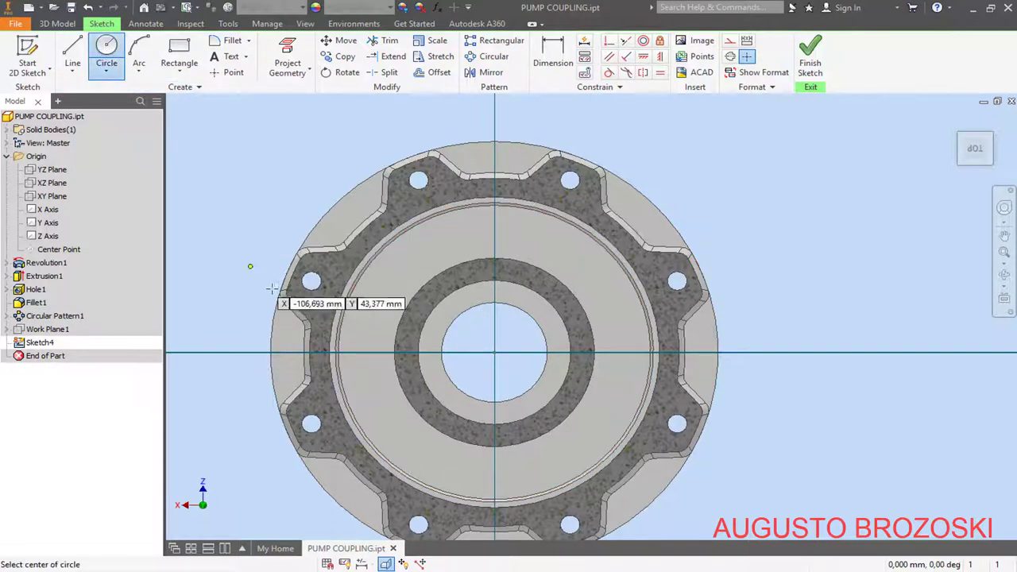
left_click(356, 352)
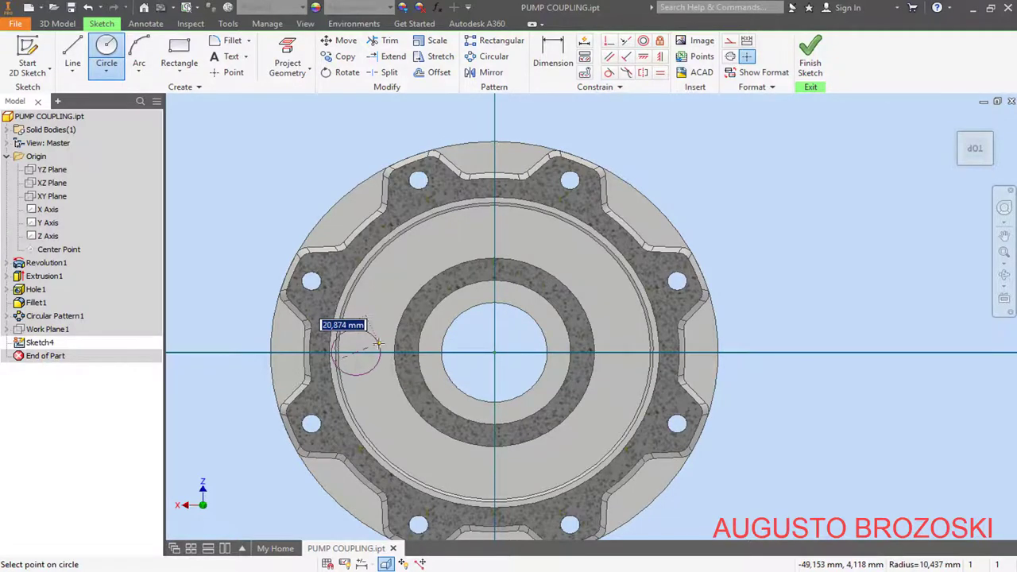
left_click(379, 343)
Step: Draw two diverging lines from the circle's upper and lower outer portions to the sectioned hub wall
scroll(370, 361, "up", 5)
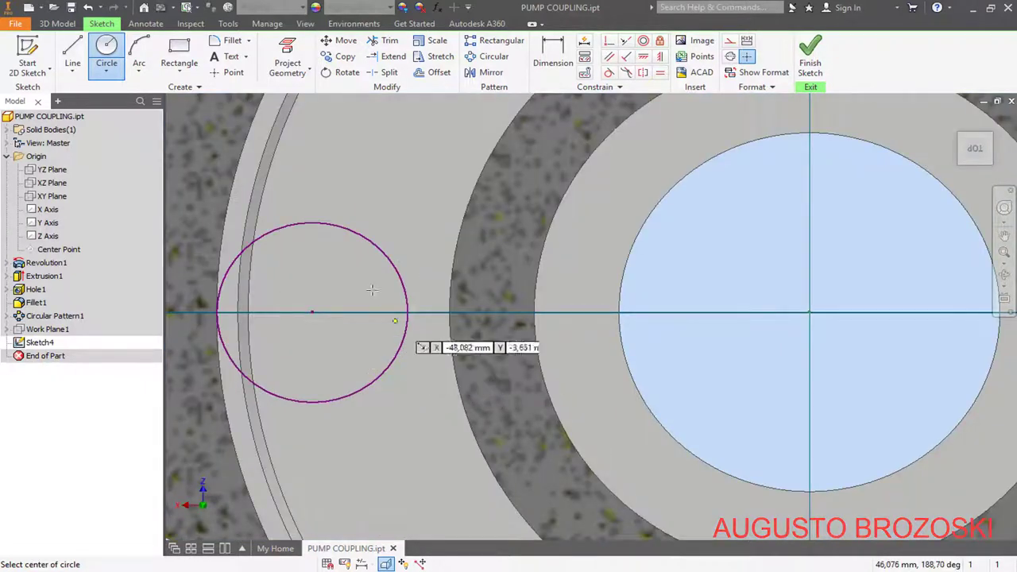
left_click(72, 49)
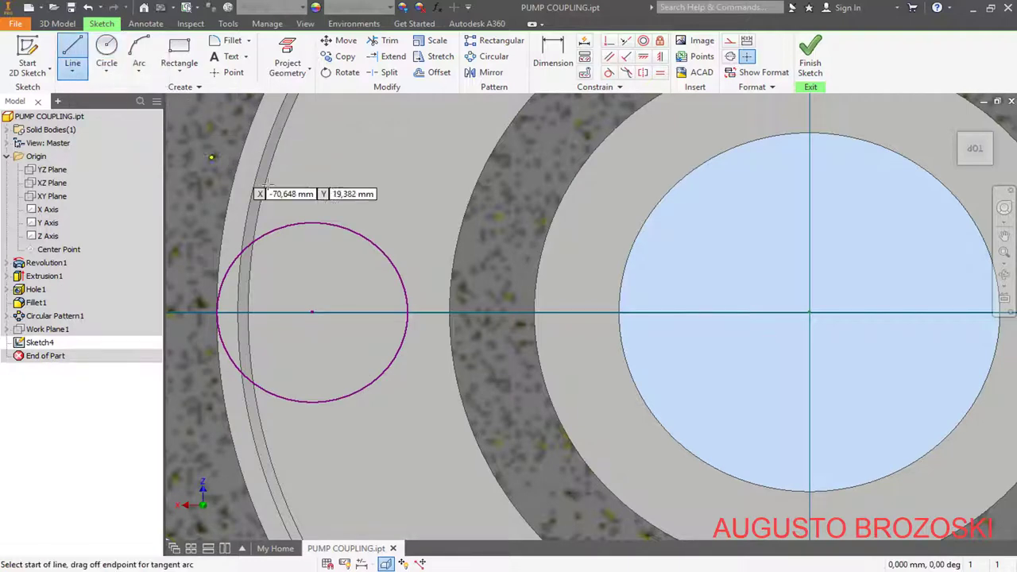
left_click(275, 229)
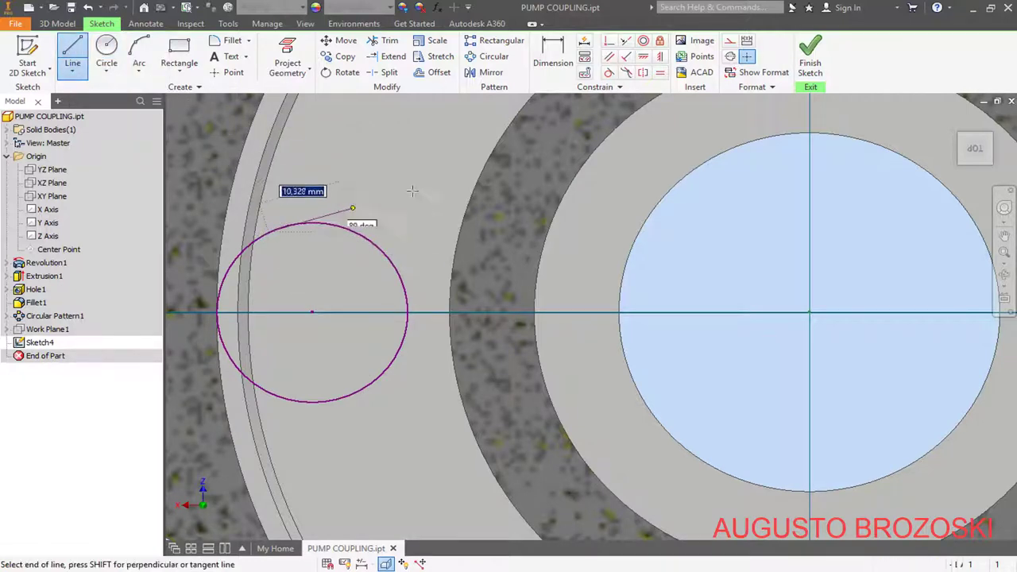
left_click(511, 164)
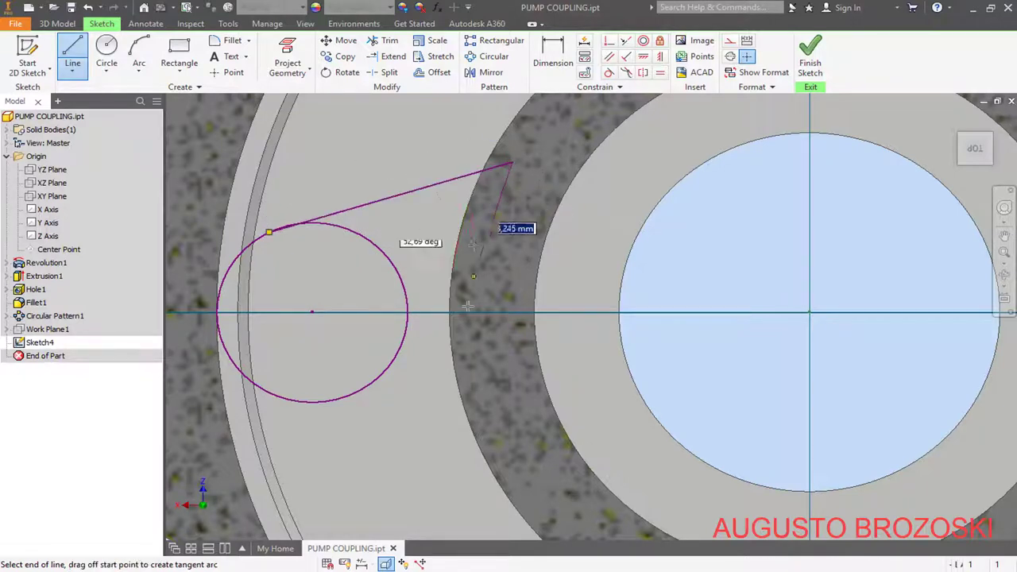
key("Escape")
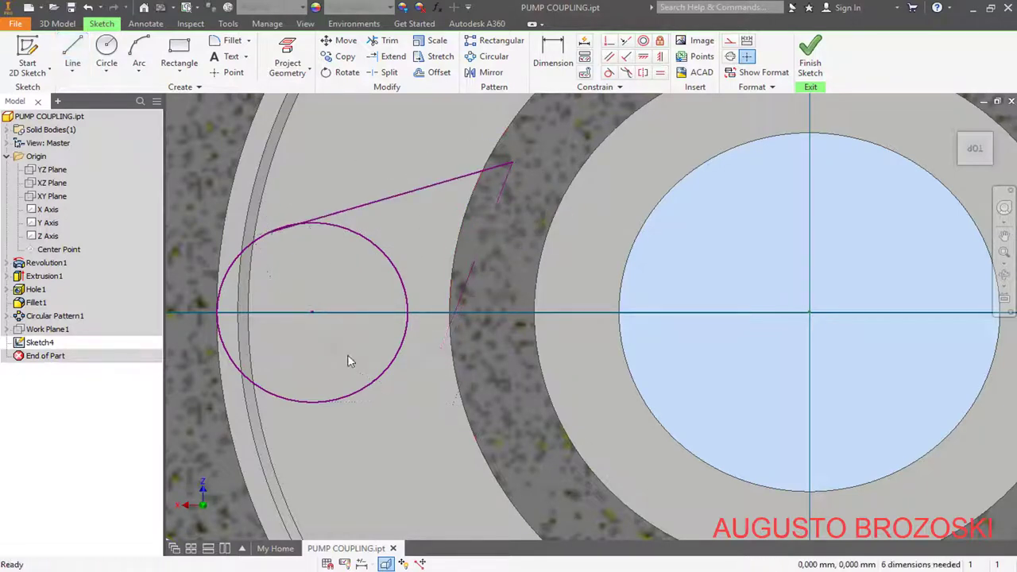
left_click(72, 55)
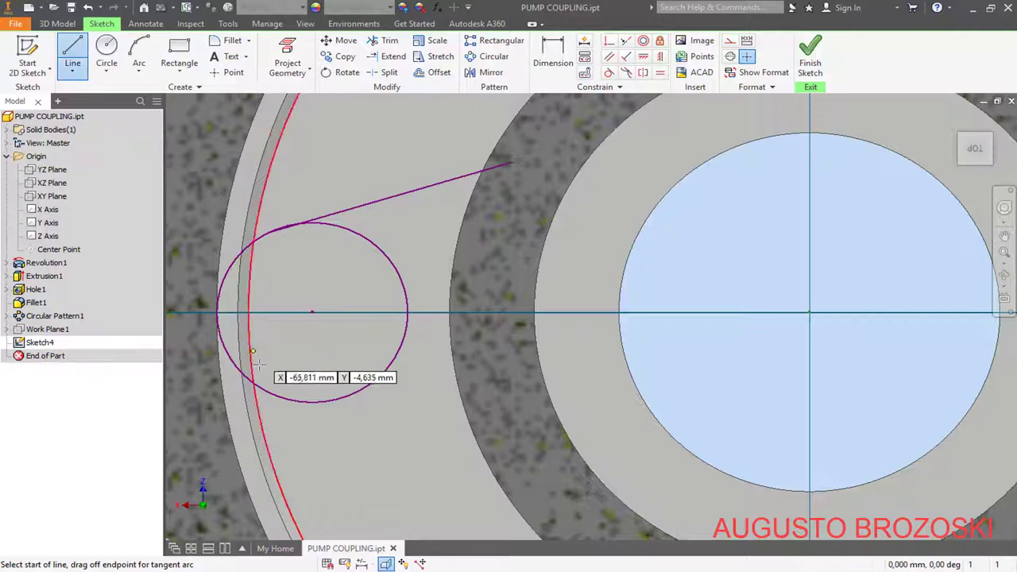
left_click(284, 400)
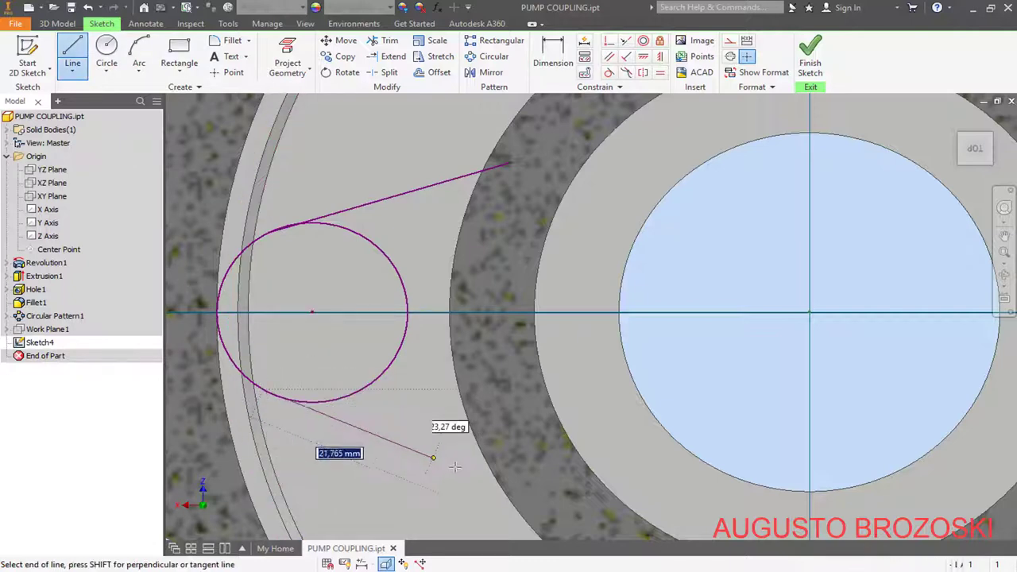
left_click(534, 494)
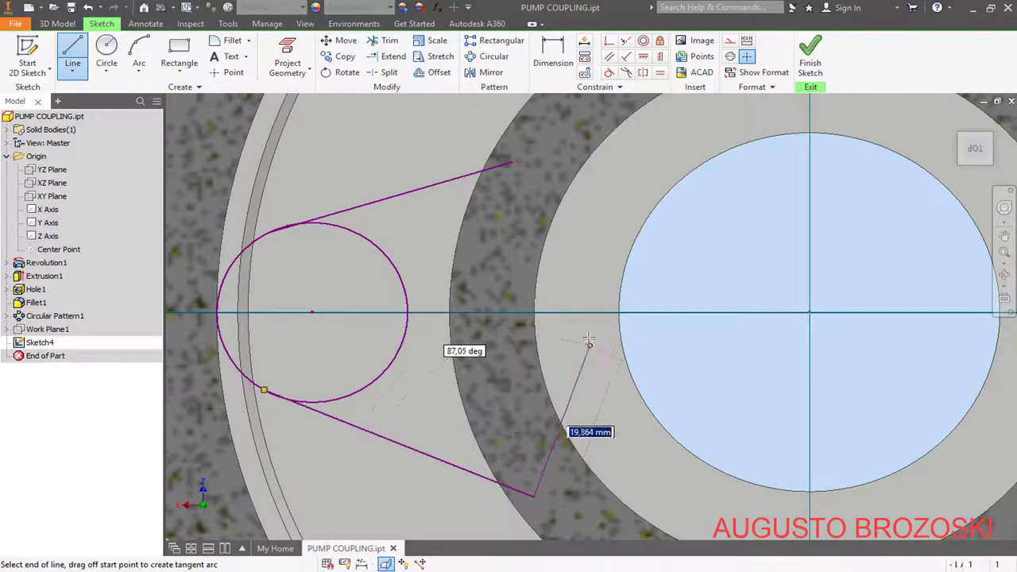
key("Escape")
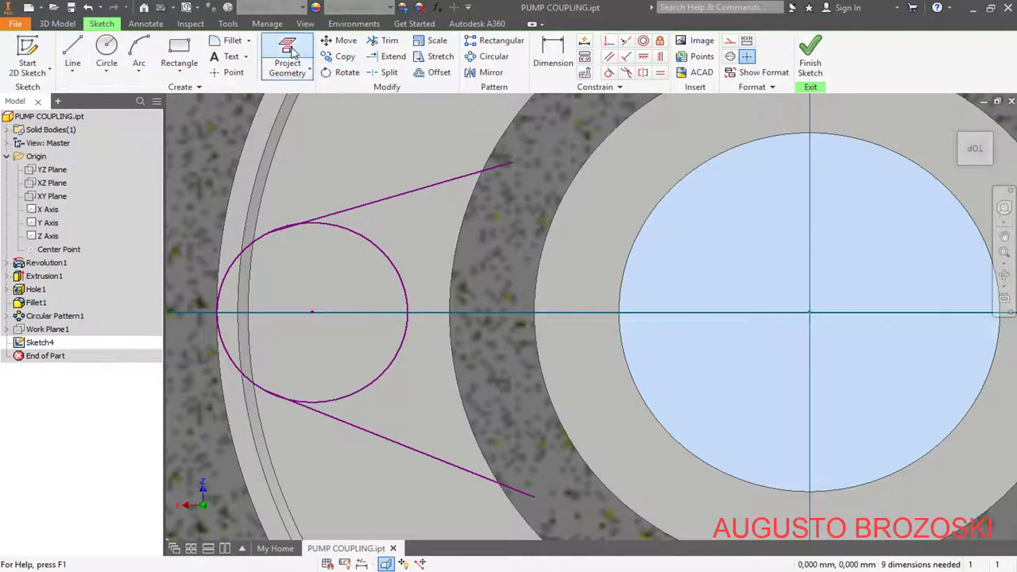
Step: Project the hub's outer circular edge into the sketch
left_click(289, 52)
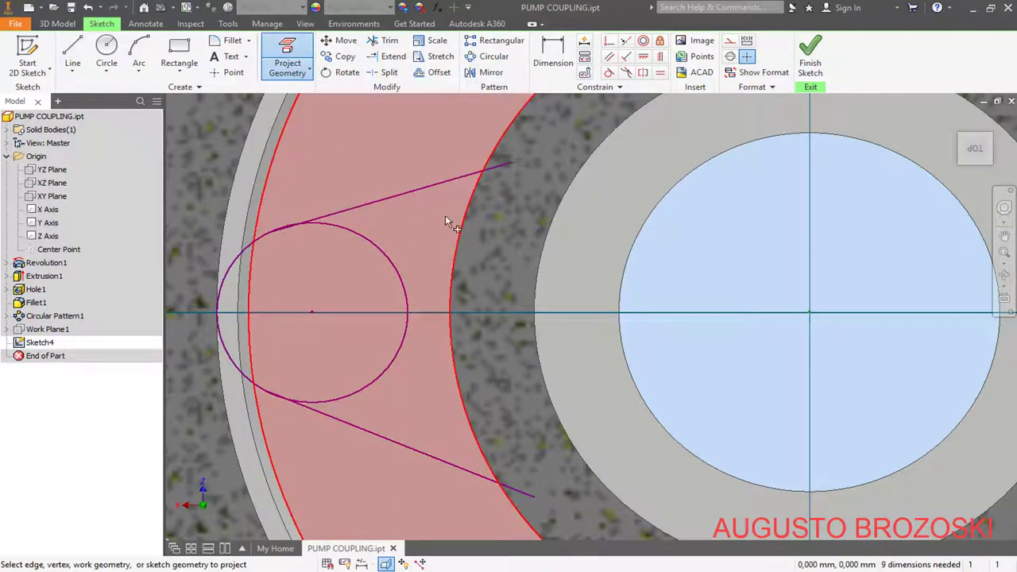
left_click(462, 225)
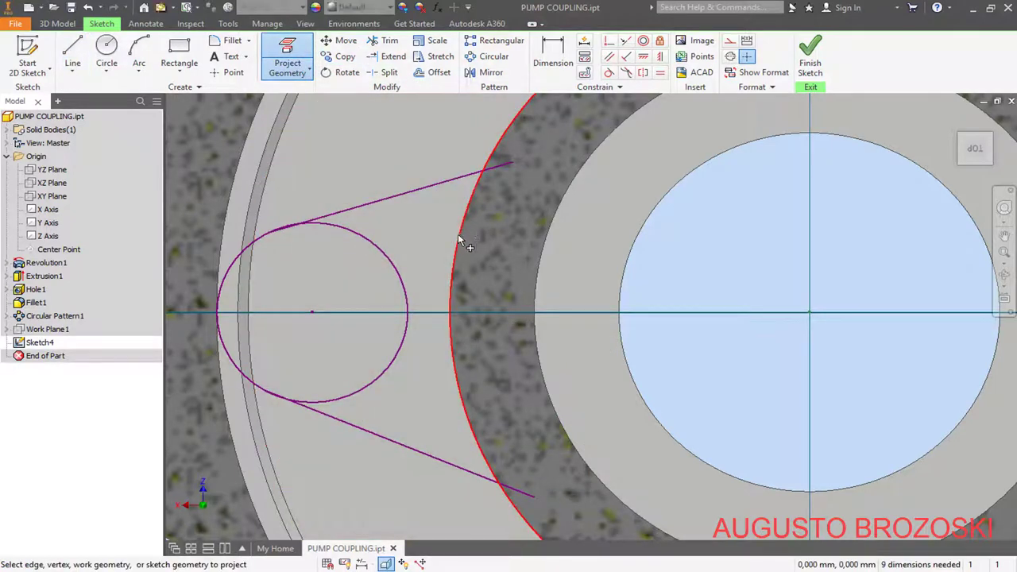
key("Escape")
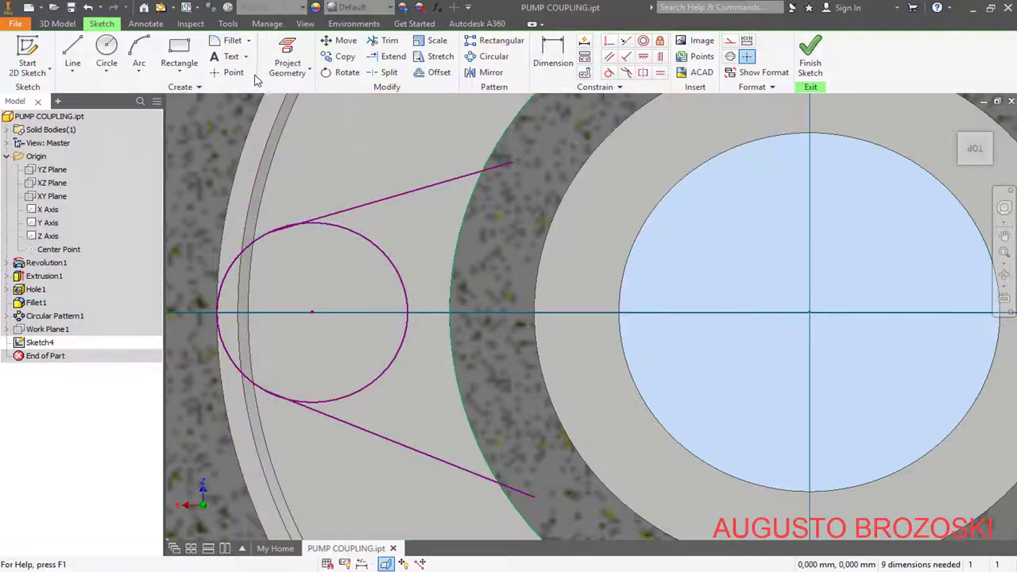
Step: Make the upper and lower lines tangent to the circle
left_click(608, 72)
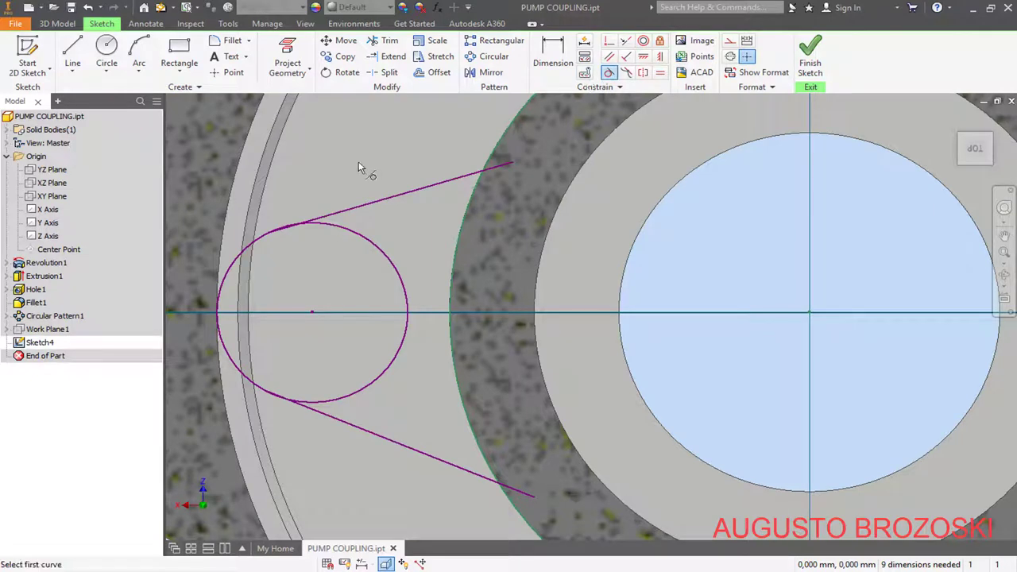
left_click(336, 216)
left_click(340, 228)
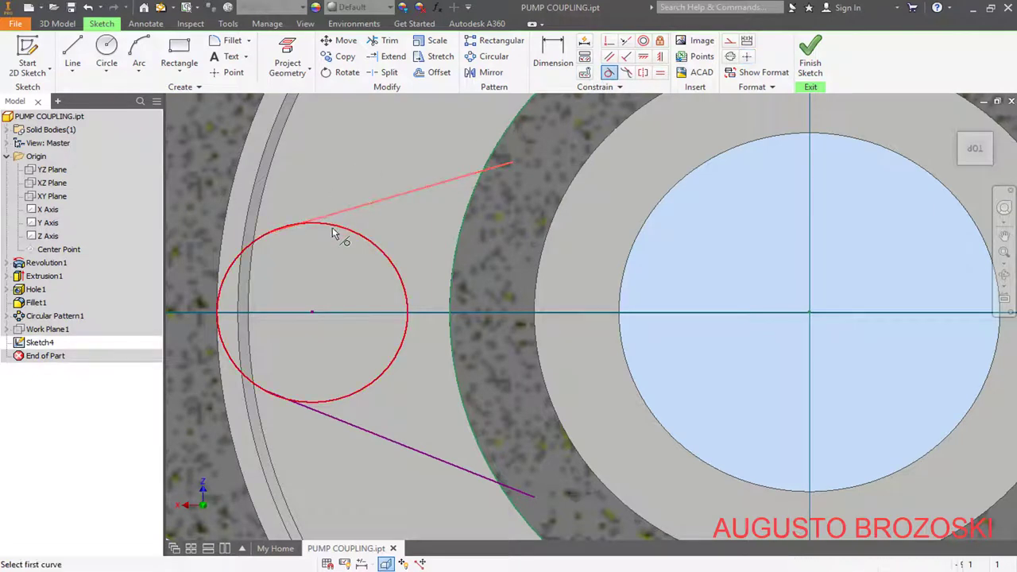
left_click(334, 421)
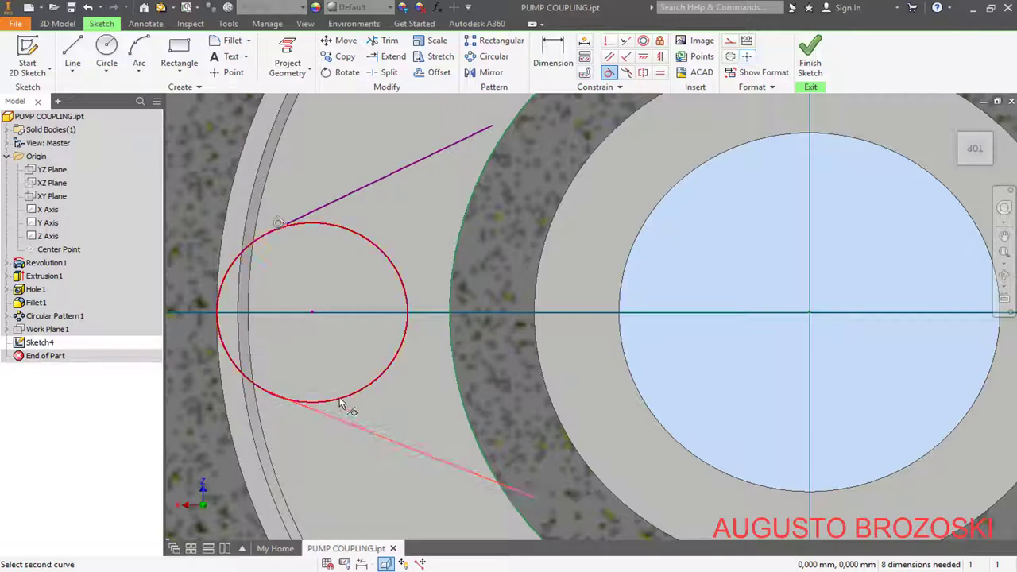
left_click(346, 402)
key("Escape")
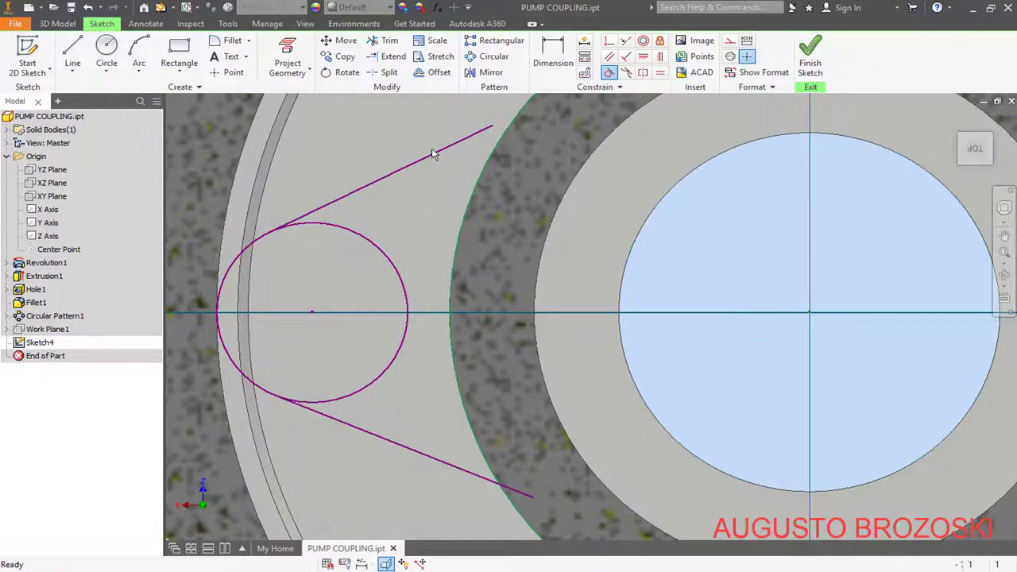
Step: Extend the upper line and trim the lower one to the projected hub edge, and trim away the circle's hub-side arc
left_click(389, 57)
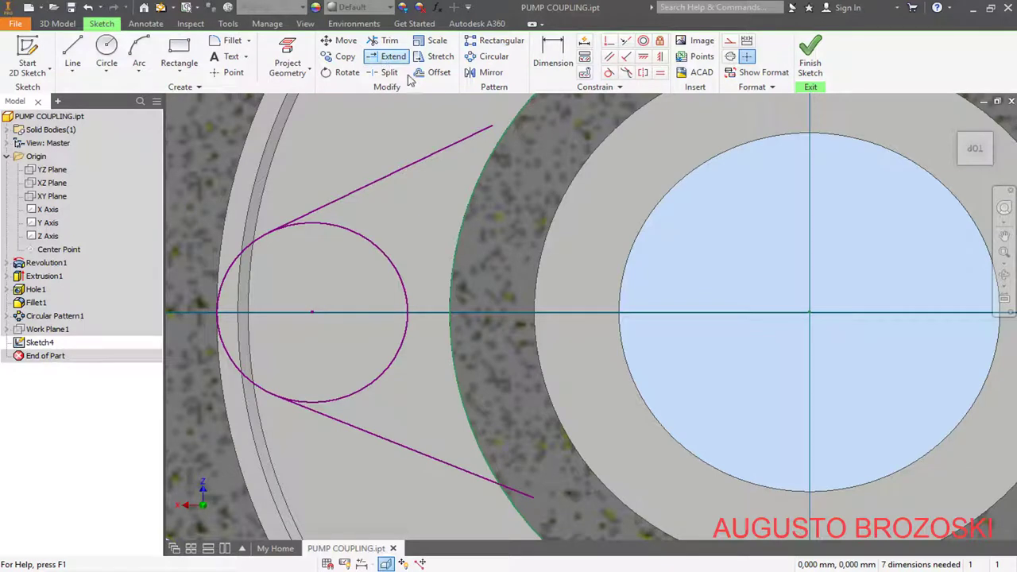
left_click(477, 135)
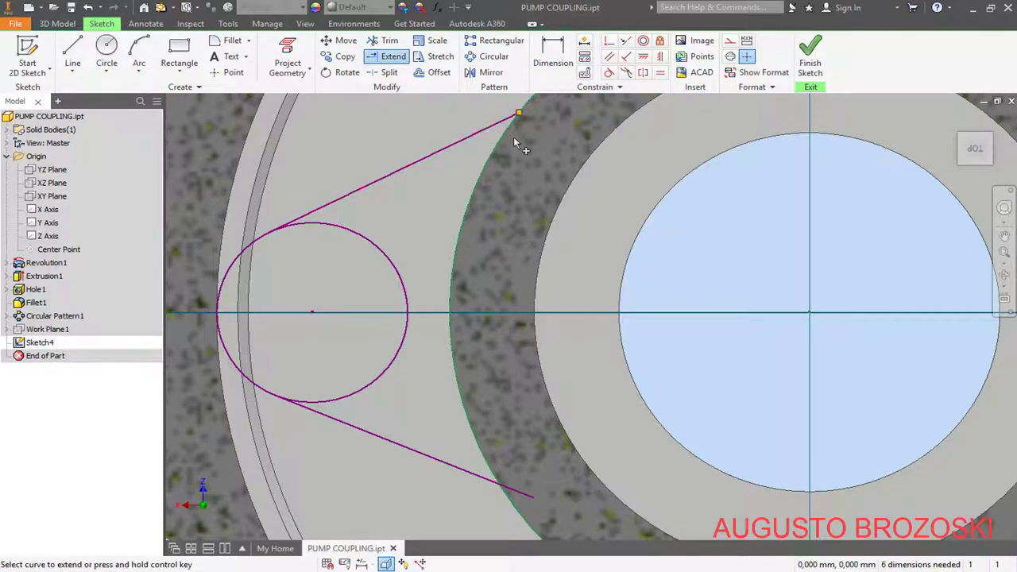
left_click(385, 41)
left_click(520, 484)
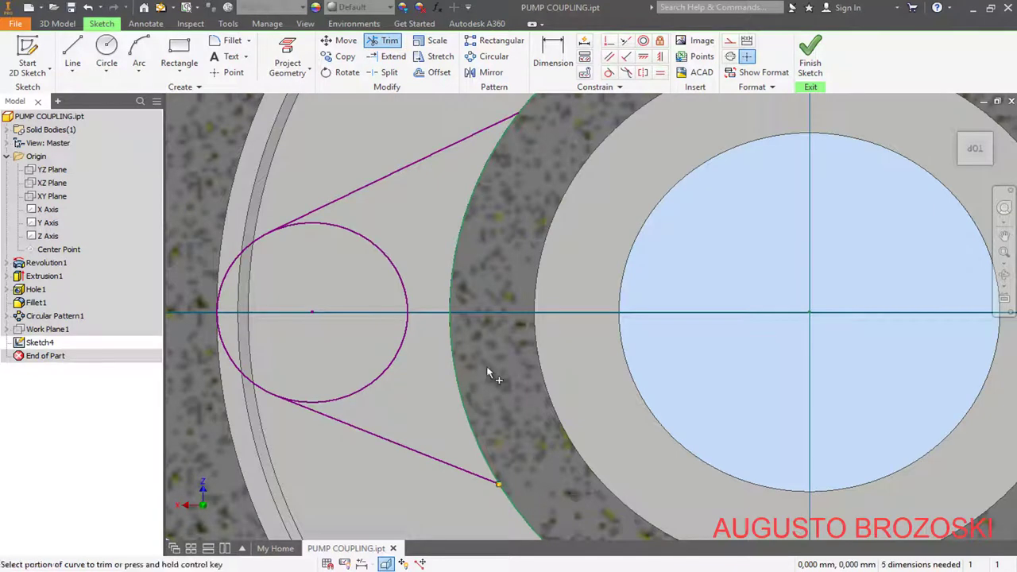
left_click(386, 226)
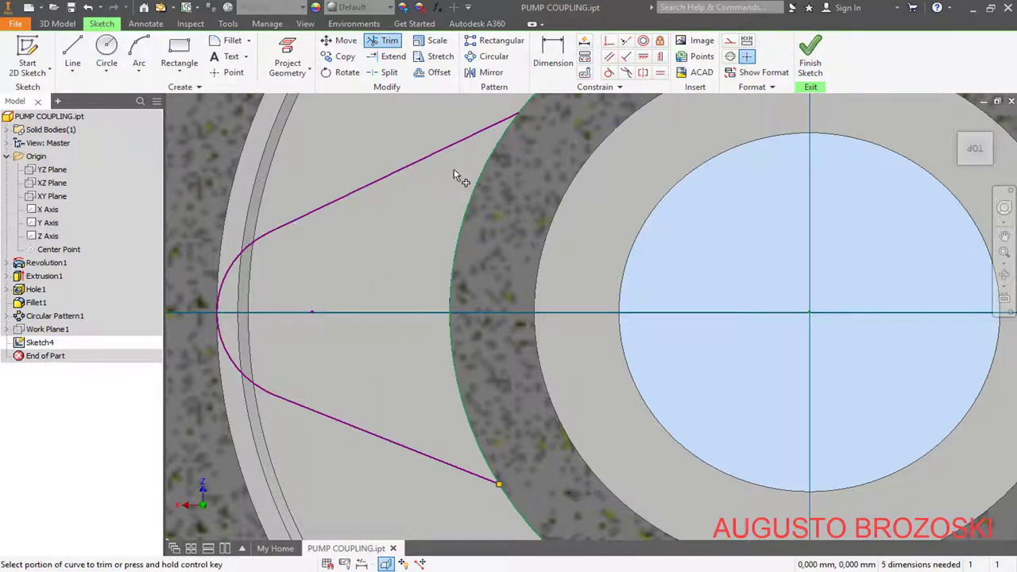
key("Escape")
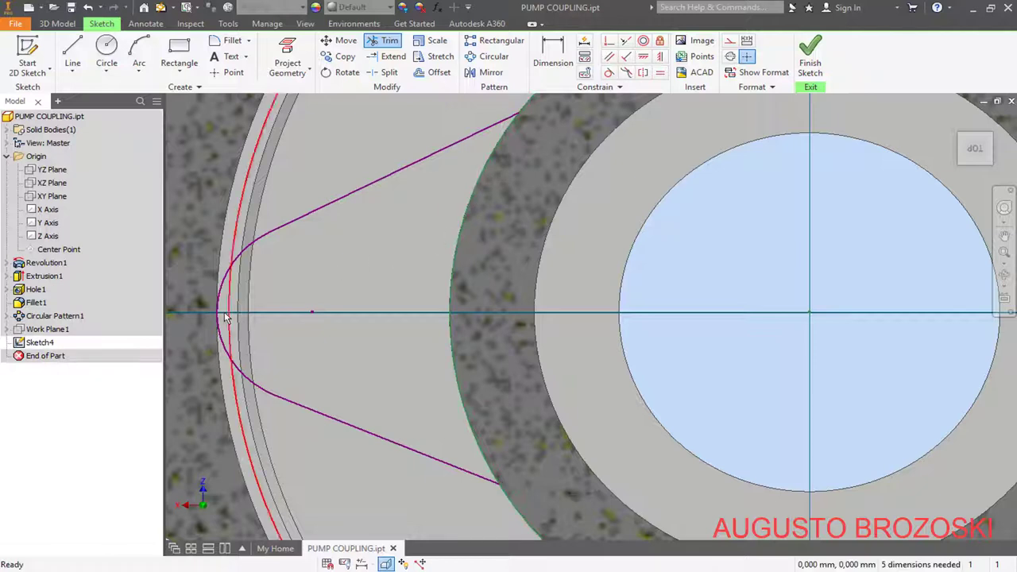
Step: Constrain the midpoint of the lug's outer arc horizontally to the sketch origin
left_click(642, 56)
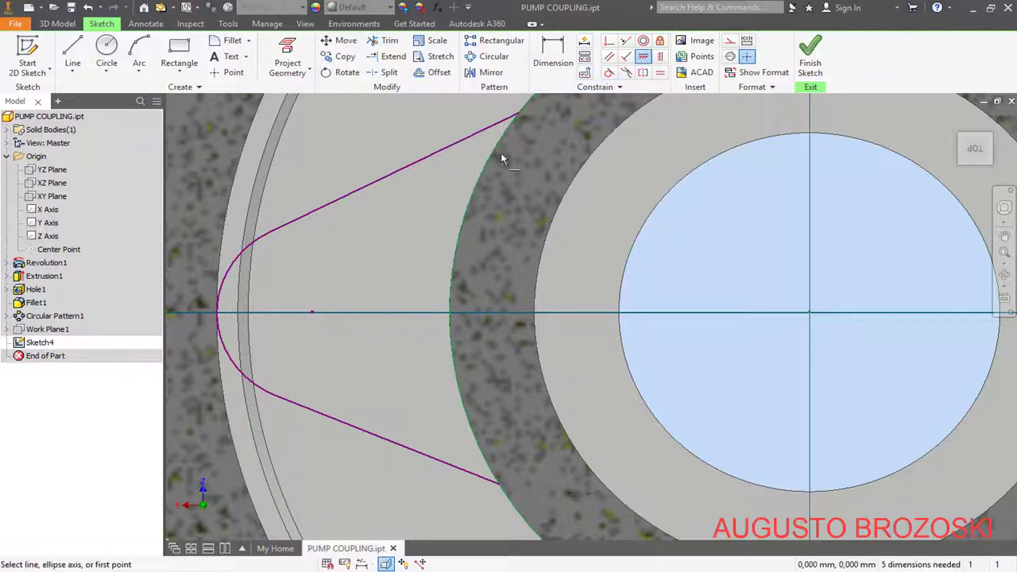
left_click(218, 316)
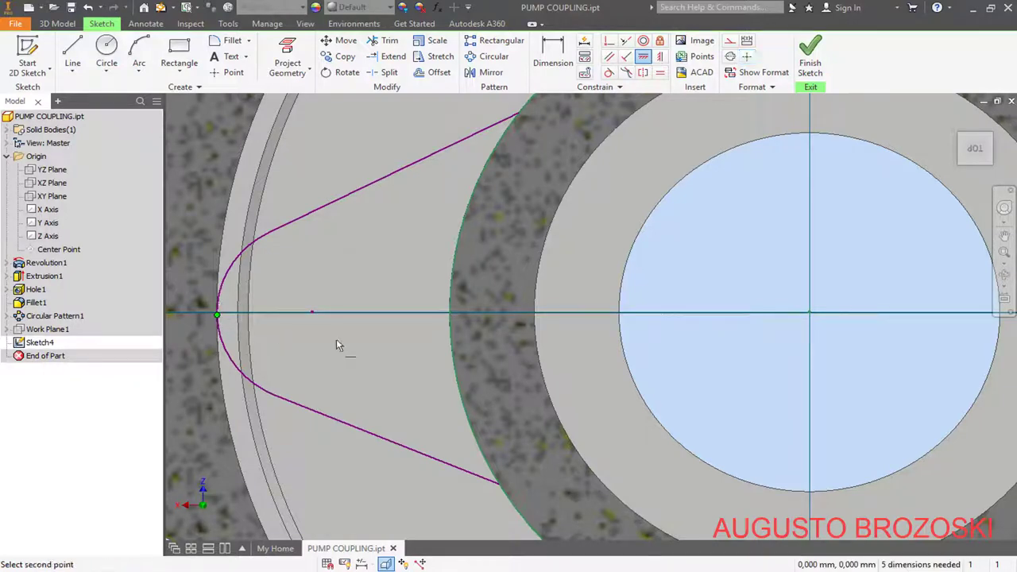
left_click(809, 315)
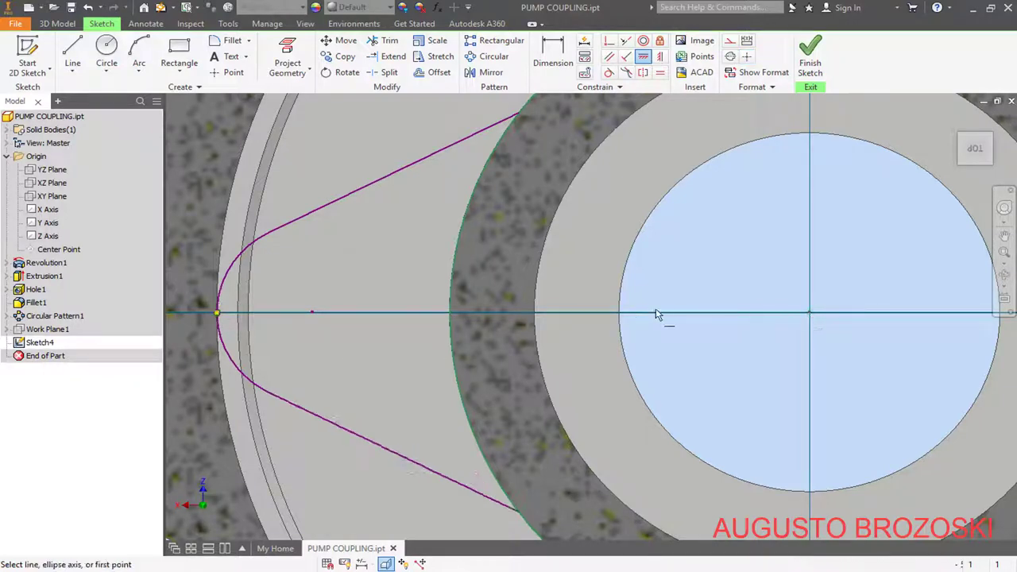
Step: Dimension the lug's outer arc with a radius of 10 mm
left_click(558, 61)
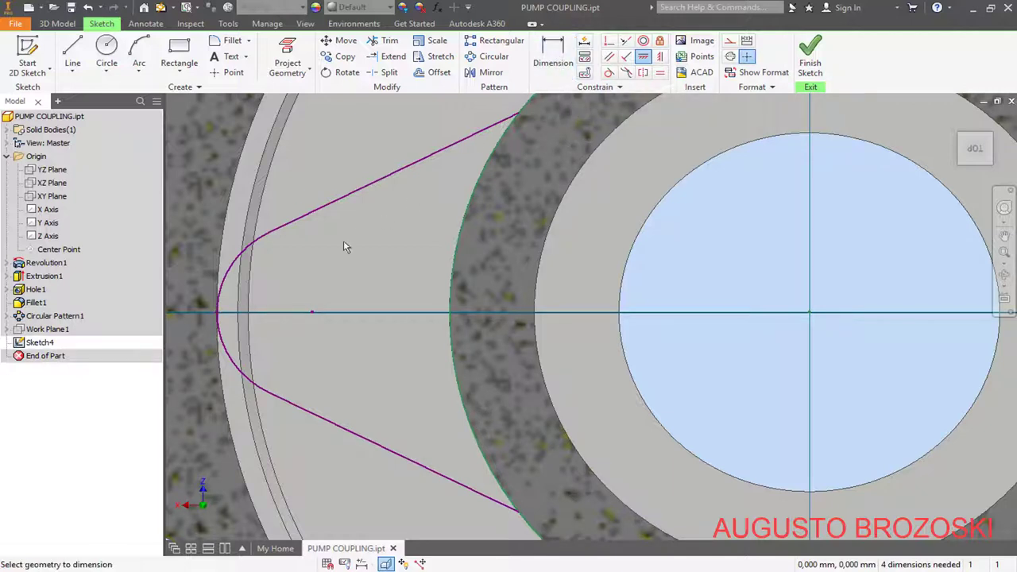
left_click(231, 284)
left_click(261, 290)
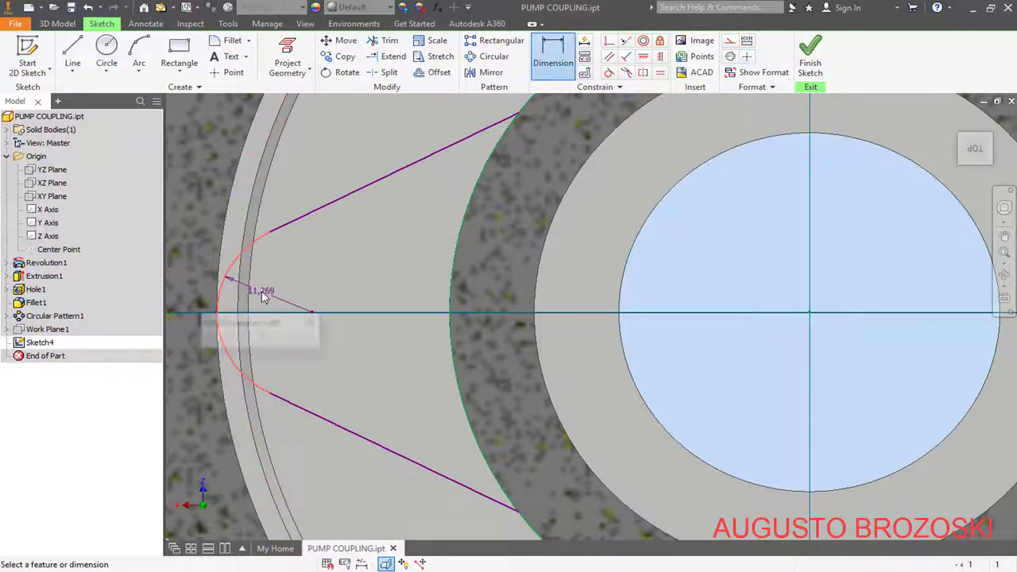
type("10")
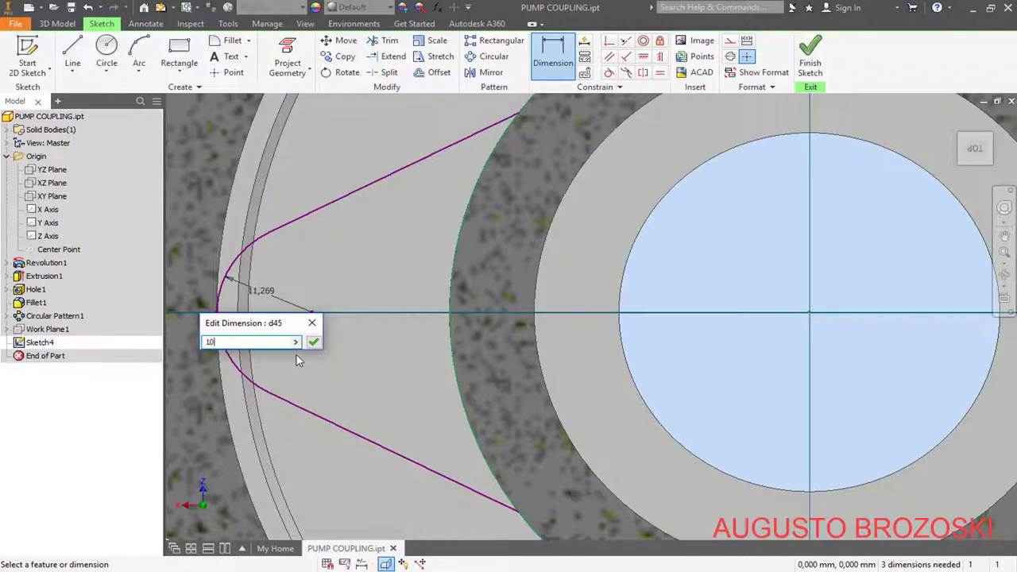
key("Return")
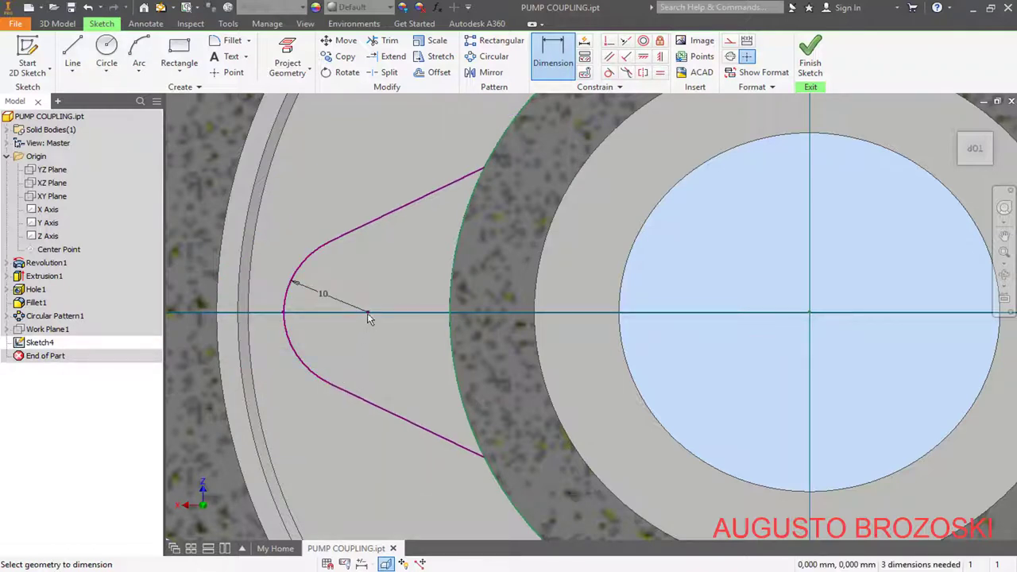
Step: Dimension the distance from the lug arc's centre to the sketch origin as 50 mm
left_click(810, 314)
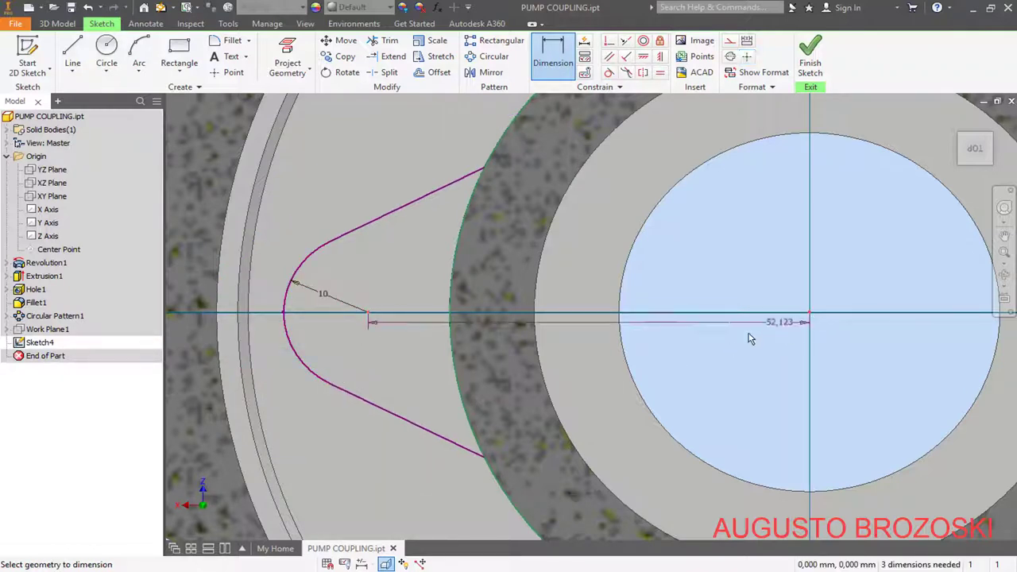
left_click(695, 368)
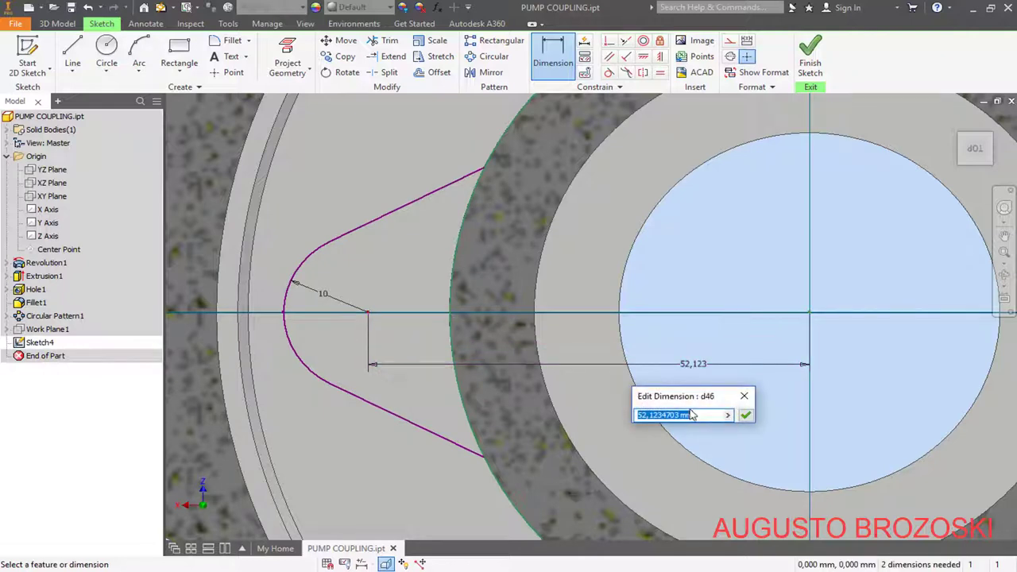
type("50")
key("Return")
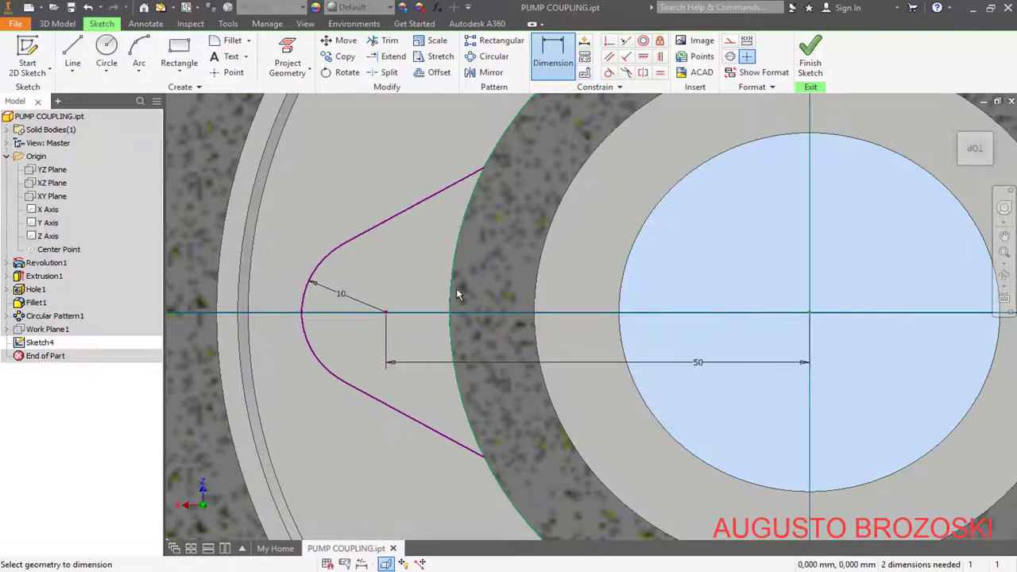
Step: Dimension the angle between the lug's two slanted lines as 60 degrees and finish the sketch
left_click(444, 195)
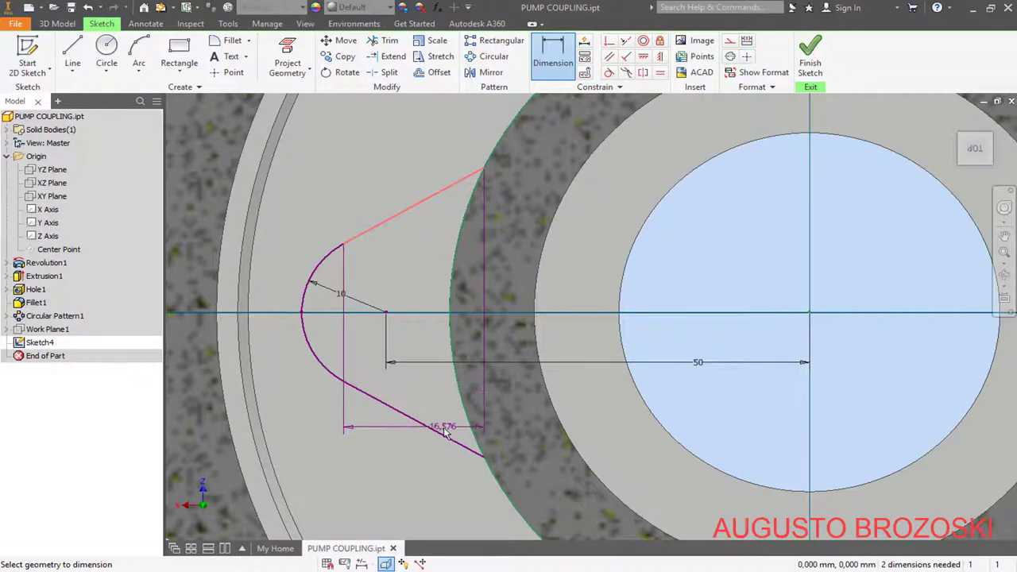
left_click(446, 436)
left_click(549, 317)
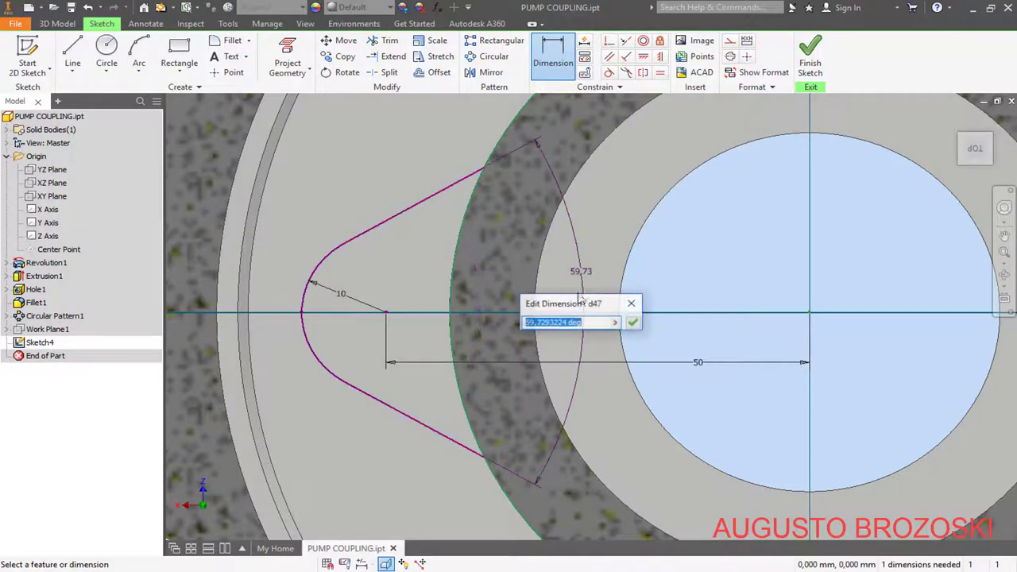
type("60")
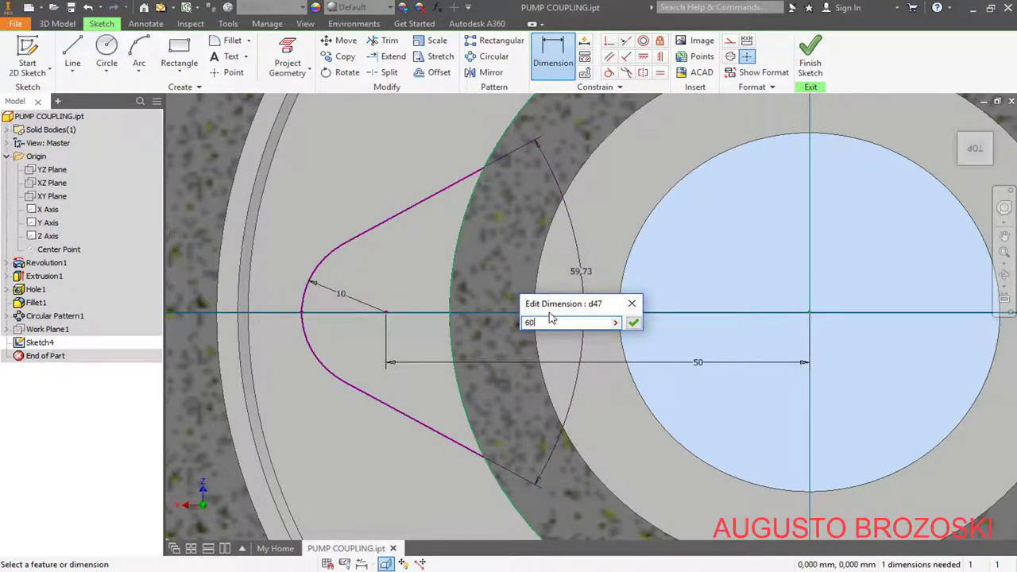
key("Return")
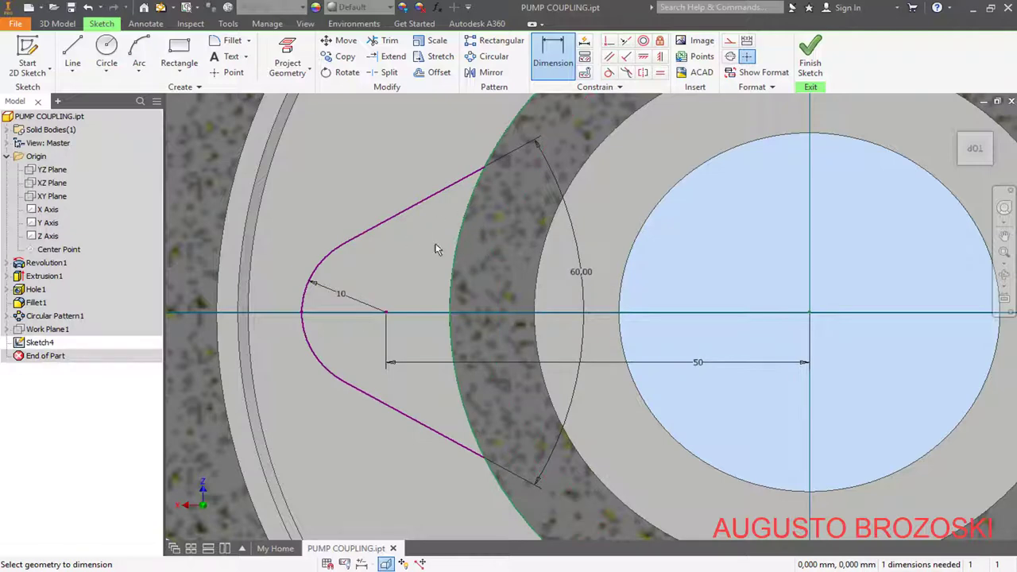
left_click(810, 60)
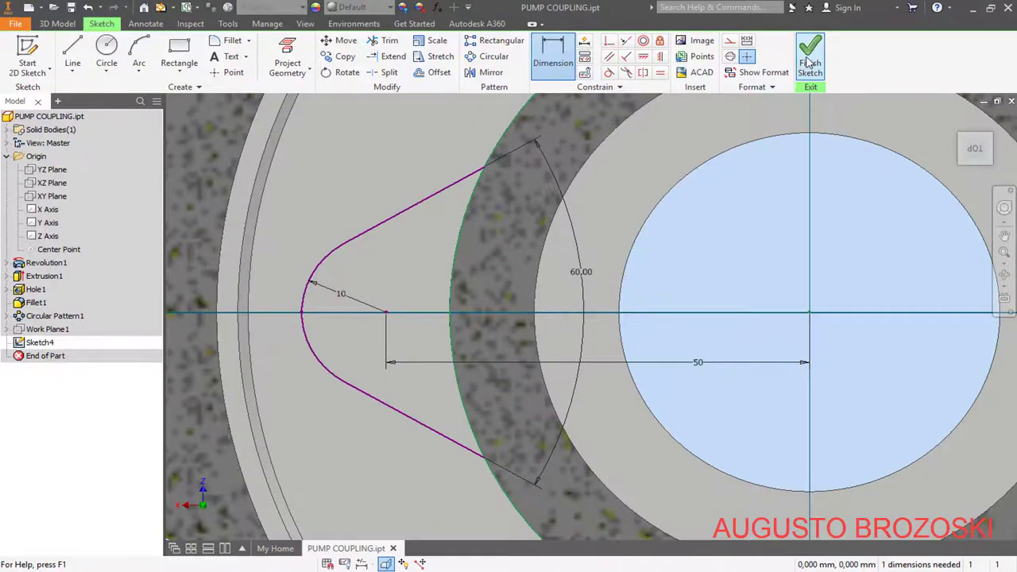
Step: Set up a joined extrusion of the lug profile in the flipped direction toward the flange, with the To Next extent
scroll(556, 332, "up", 5)
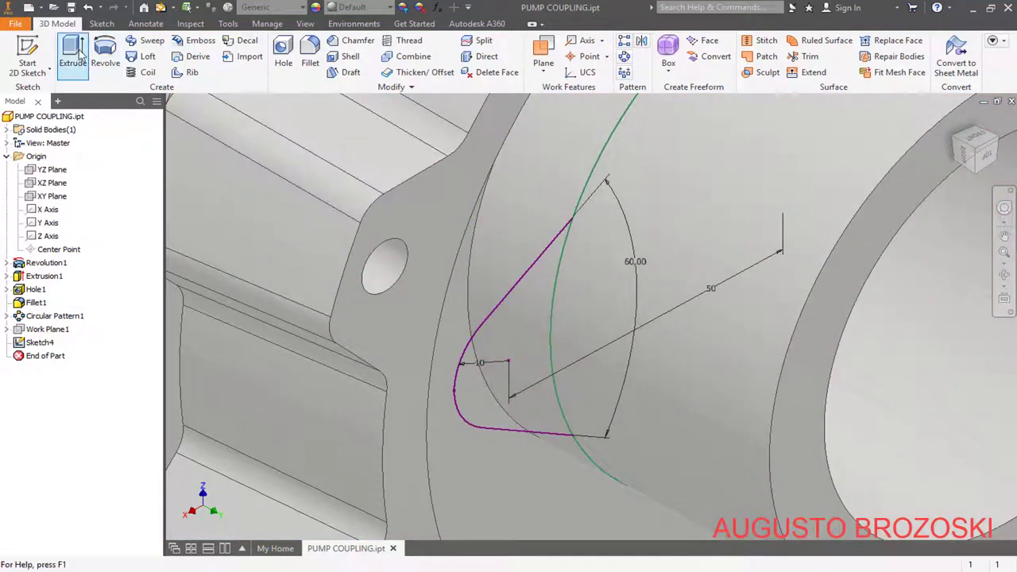
left_click(72, 56)
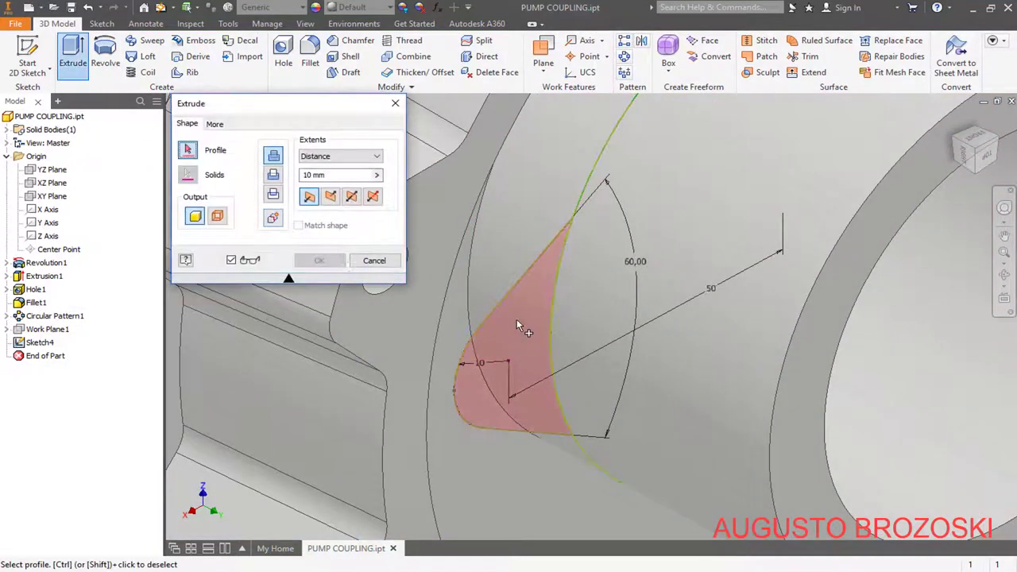
left_click(530, 307)
left_click(331, 198)
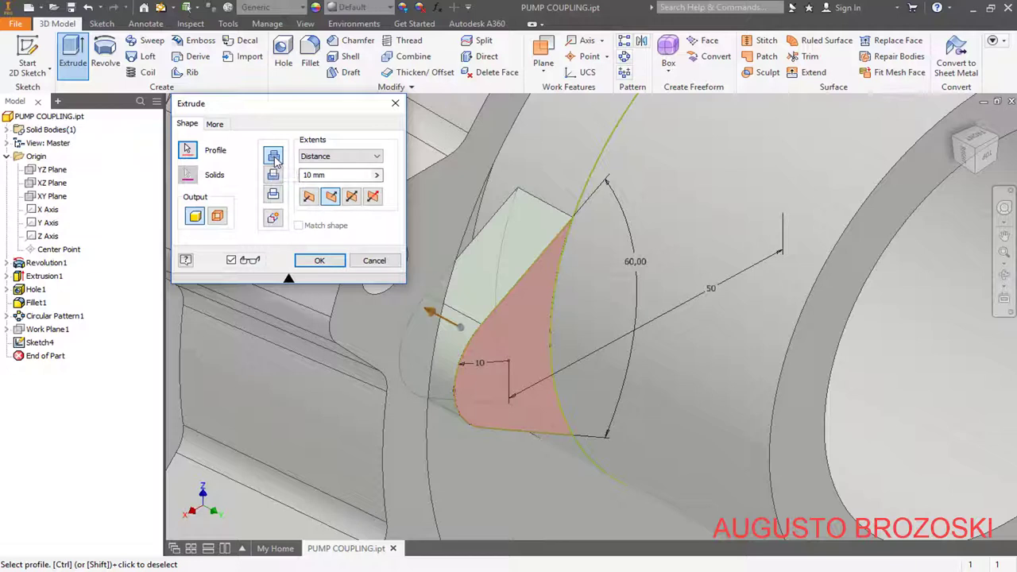
left_click(359, 158)
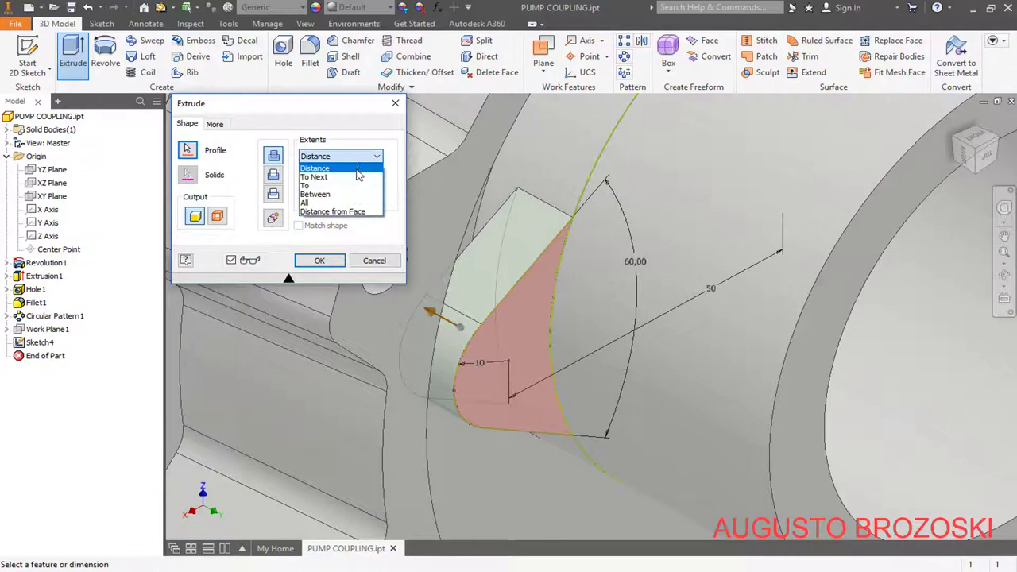
left_click(352, 180)
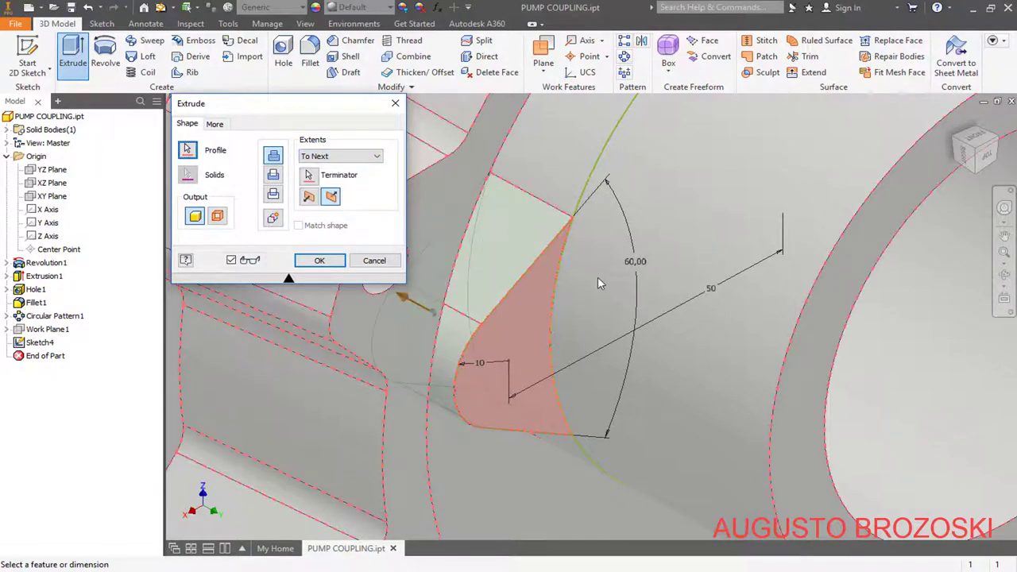
scroll(597, 277, "down", 5)
middle_click_drag(604, 302, 548, 294, "shift")
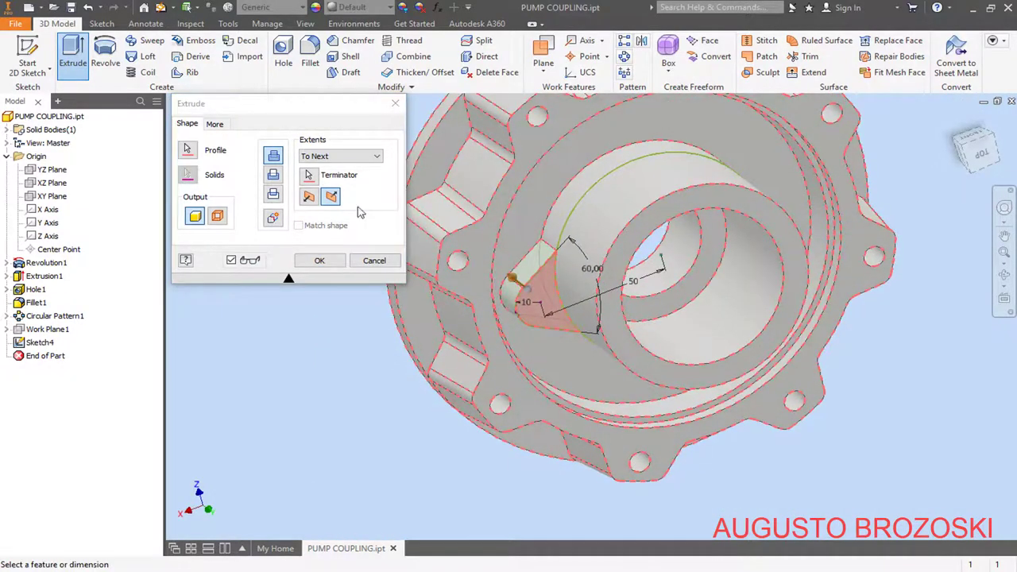
left_click(214, 124)
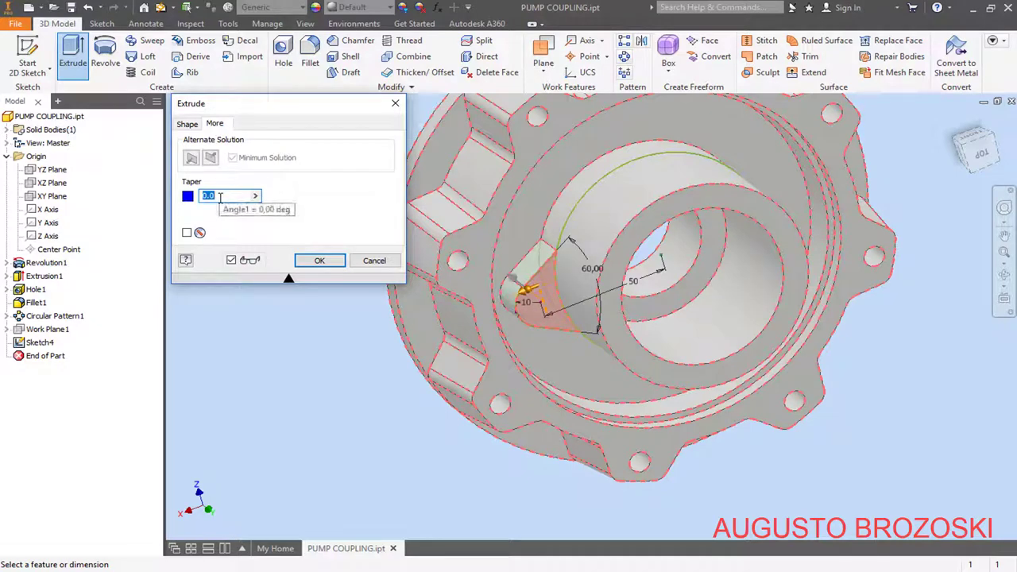
left_click(188, 125)
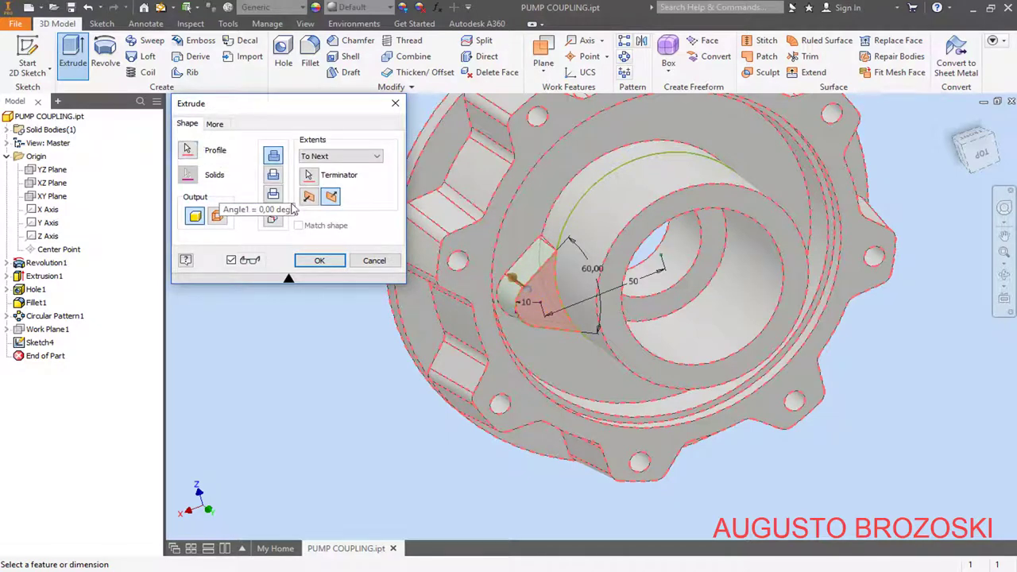
left_click(310, 198)
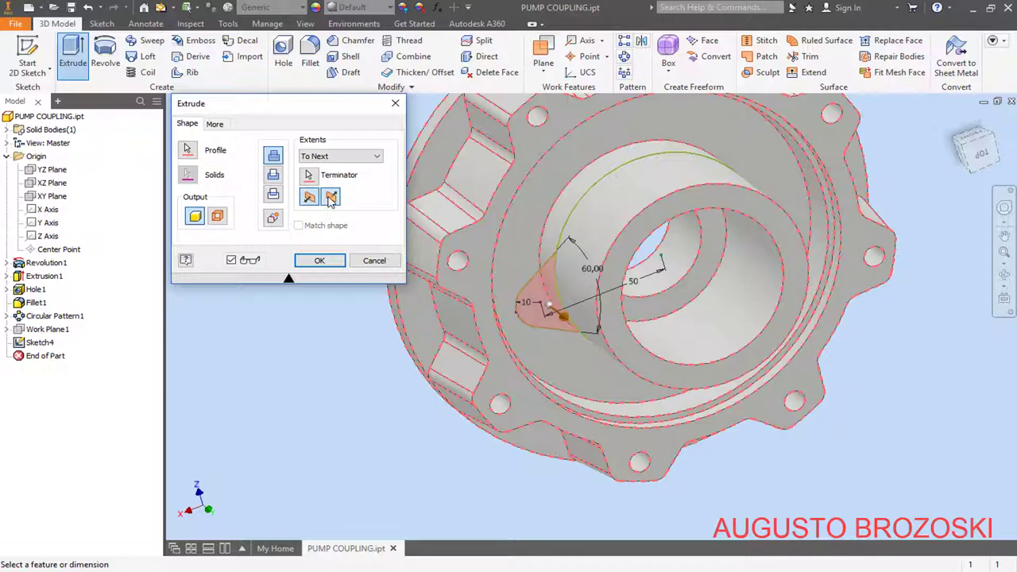
left_click(331, 197)
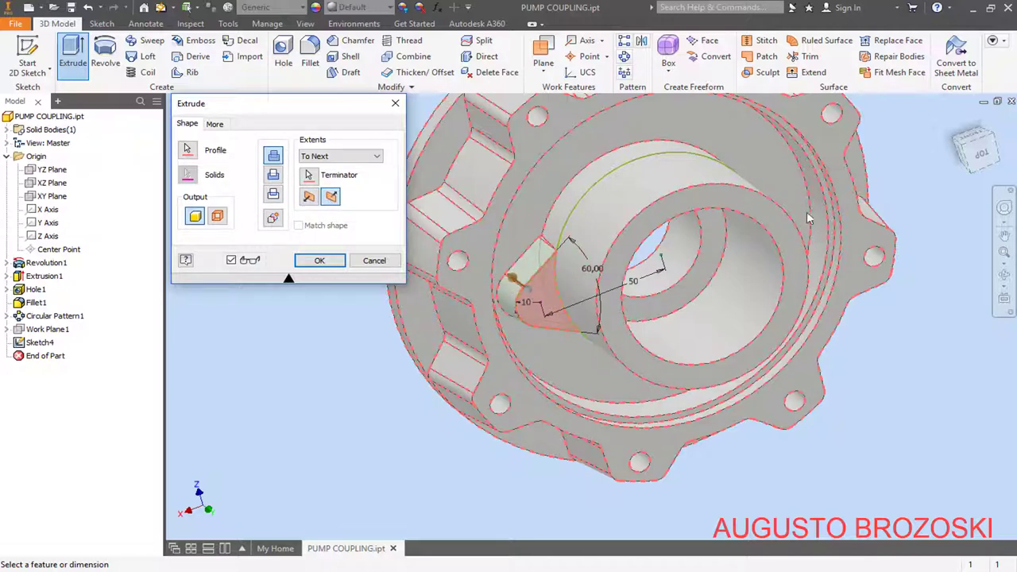
Step: Check the lug extrusion preview from the top view and create the extrusion
left_click(982, 159)
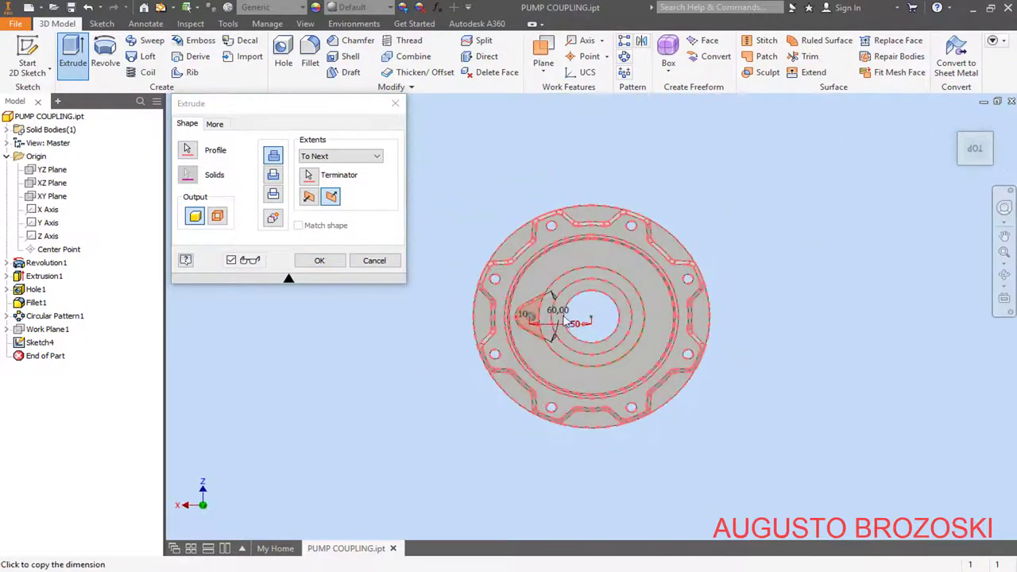
scroll(498, 319, "up", 5)
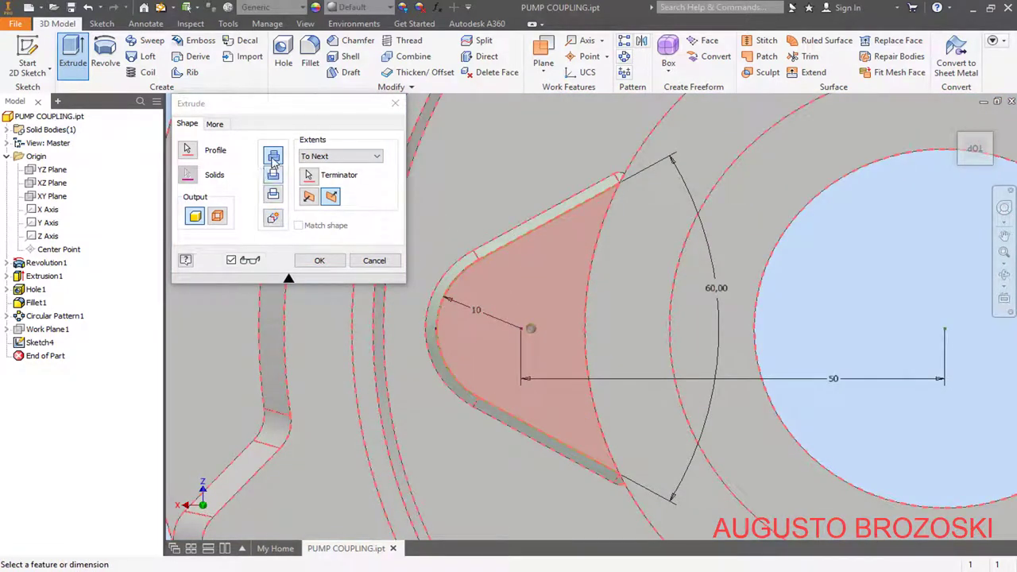
left_click(319, 260)
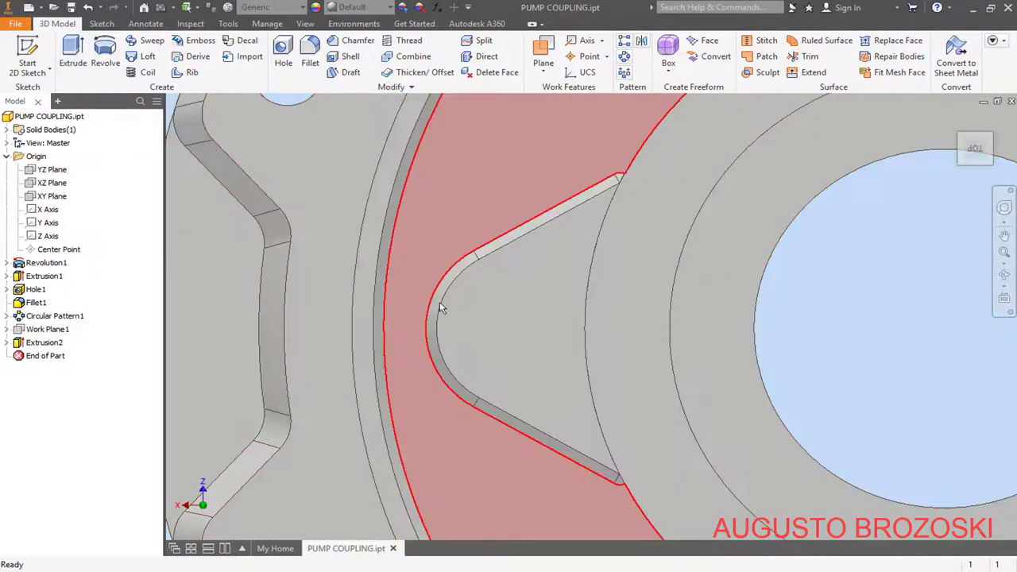
Step: Inspect the extruded lug where it meets the hub and reopen its sketch for editing
scroll(442, 308, "down", 3)
middle_click_drag(477, 342, 494, 311, "shift")
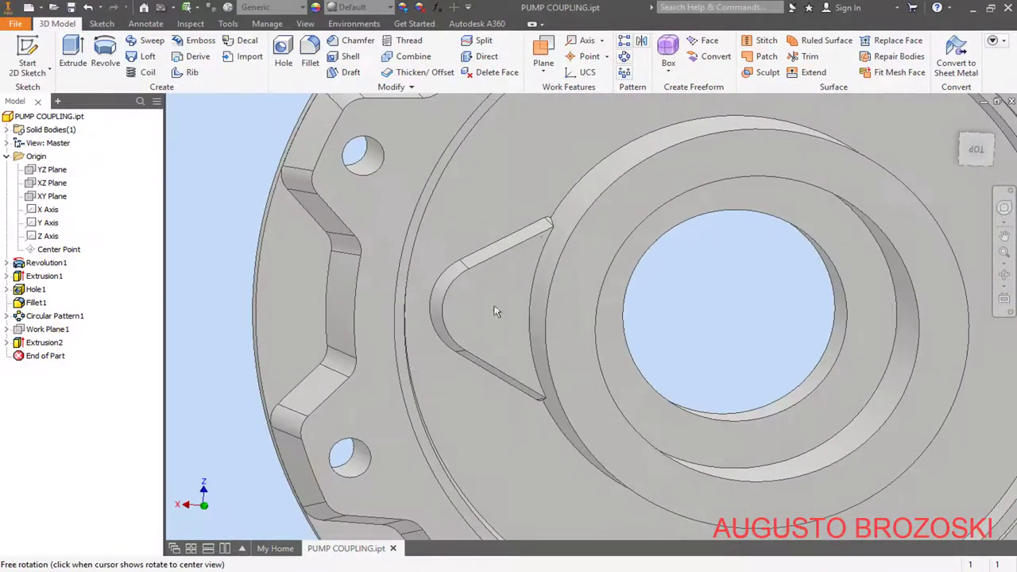
scroll(532, 221, "up", 3)
scroll(531, 224, "down", 4)
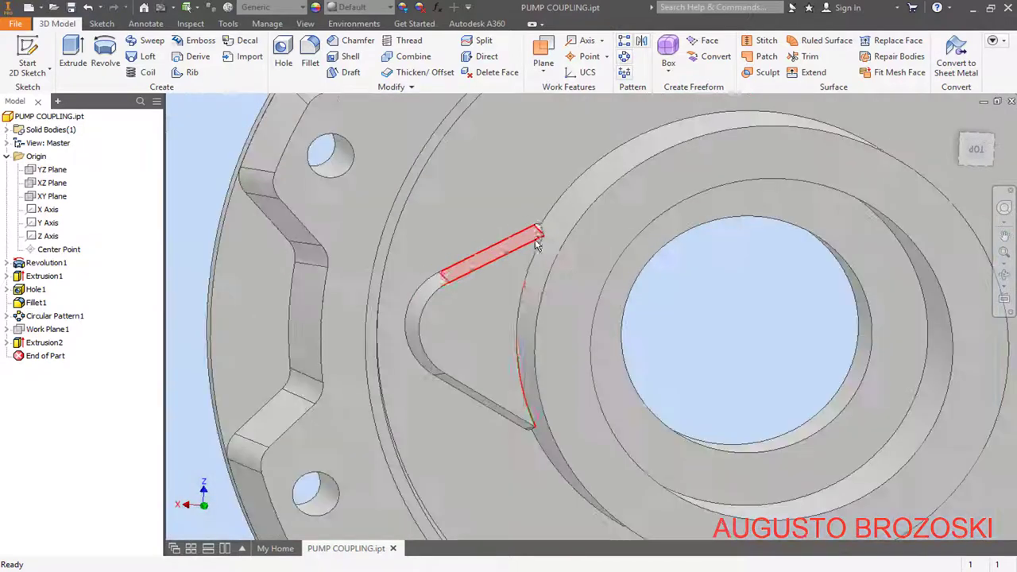
mouse_move(535, 363)
middle_mouse_down("shift")
mouse_move(541, 330)
mouse_move(540, 357)
middle_mouse_up("shift")
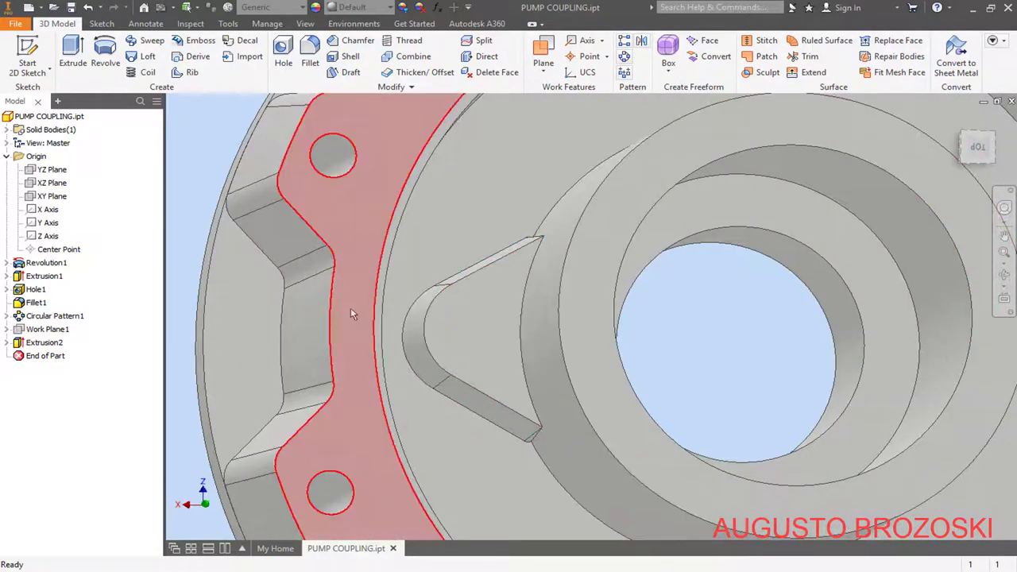
left_click(8, 342)
right_click(44, 356)
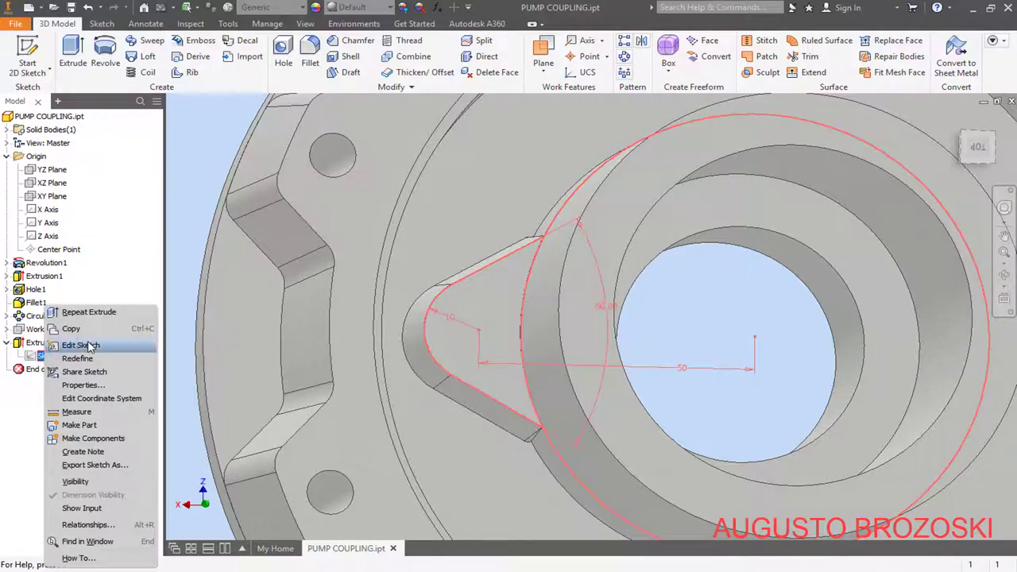
left_click(73, 345)
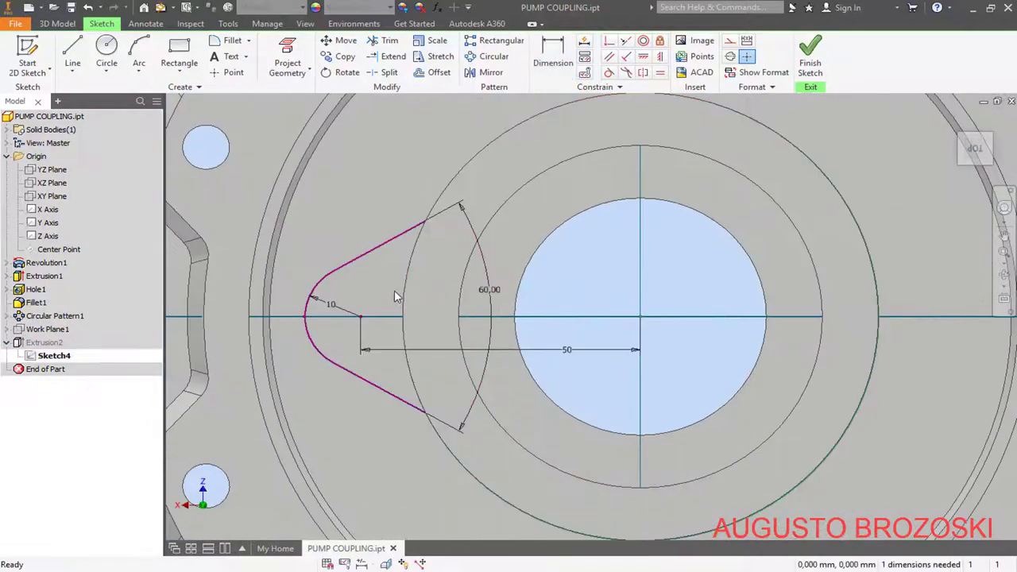
Step: Slice the graphics at the lug's sketch plane to expose the profile and the hub section
scroll(381, 284, "down", 3)
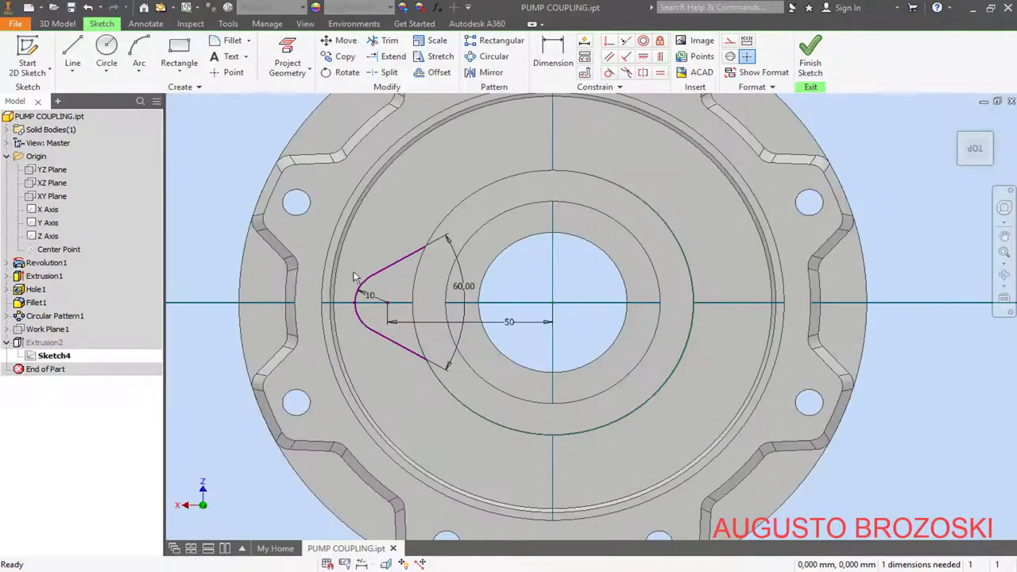
right_click(211, 243)
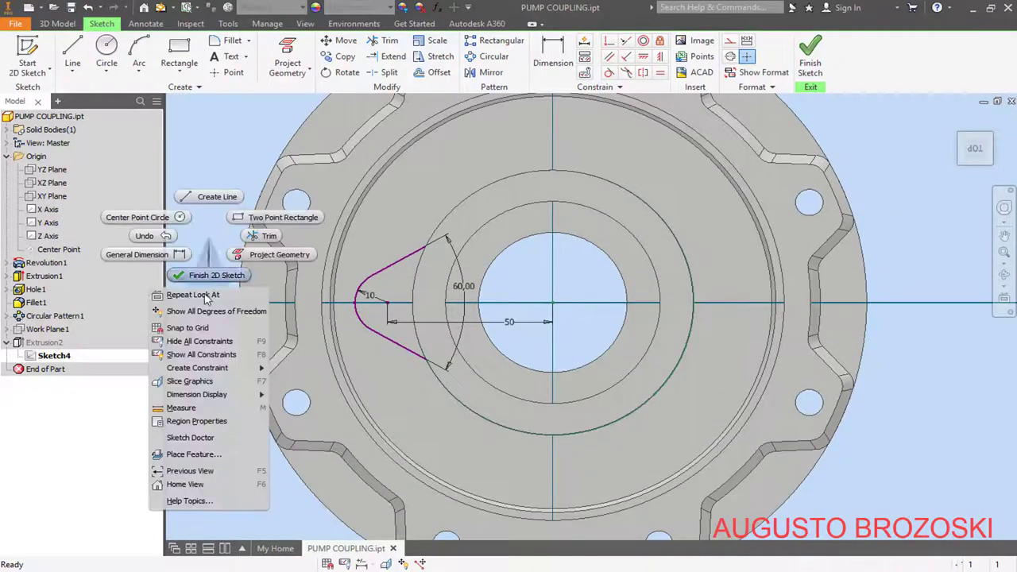
left_click(194, 381)
scroll(438, 281, "up", 3)
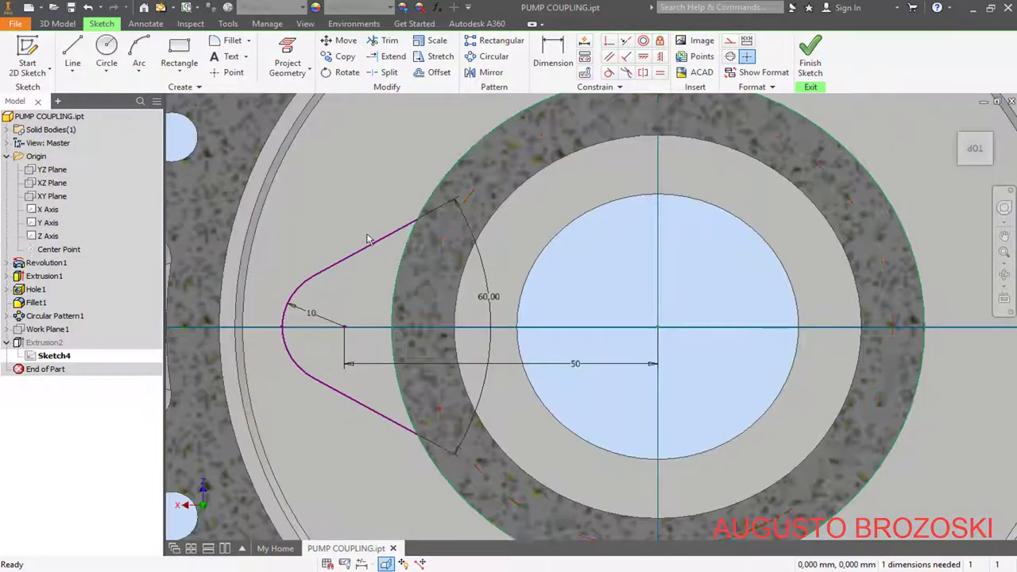
Step: Sketch a circle of about 76 mm diameter centred on the origin, running within the hub's sectioned wall
left_click(107, 49)
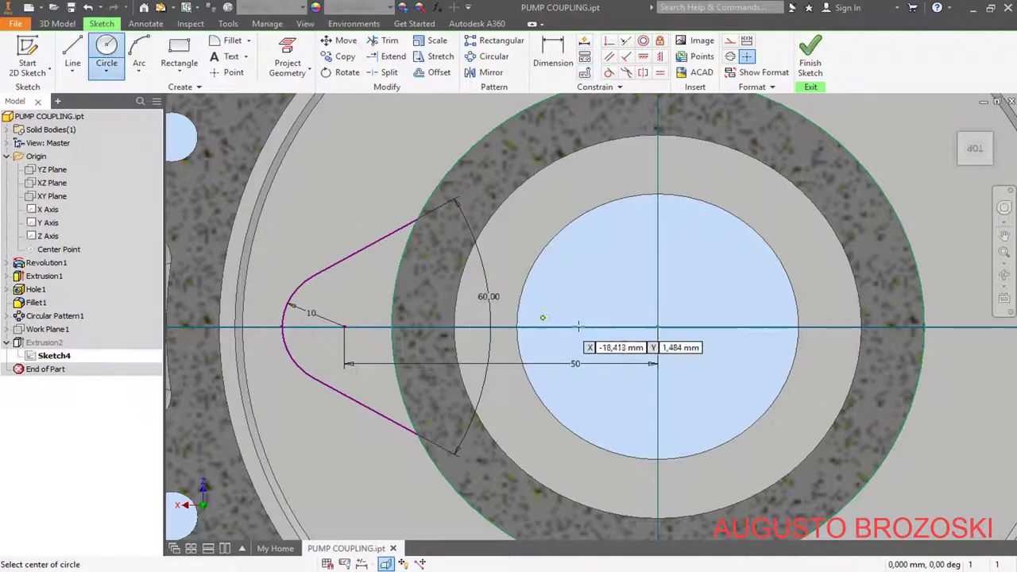
left_click(656, 328)
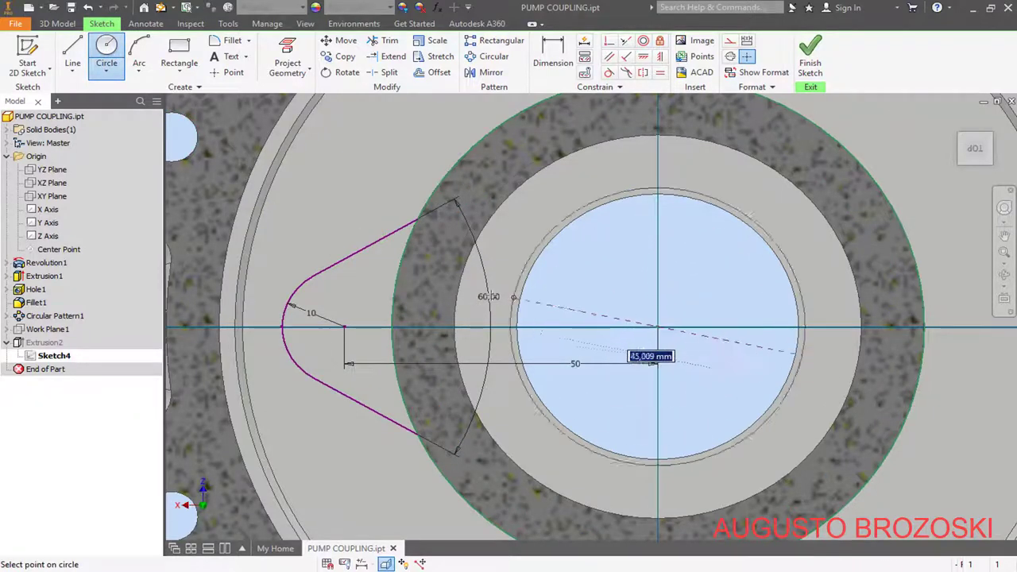
left_click(424, 303)
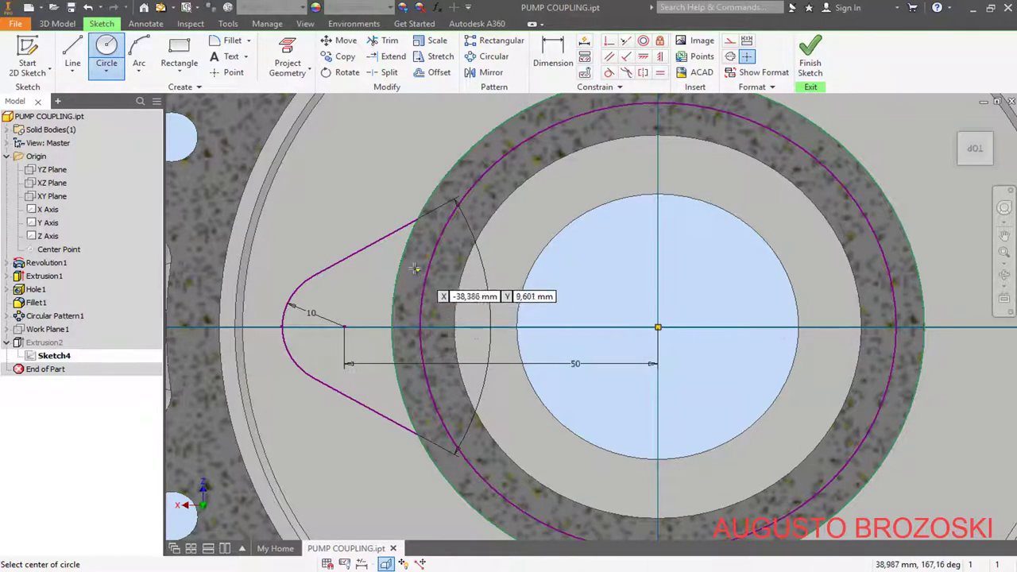
key("Escape")
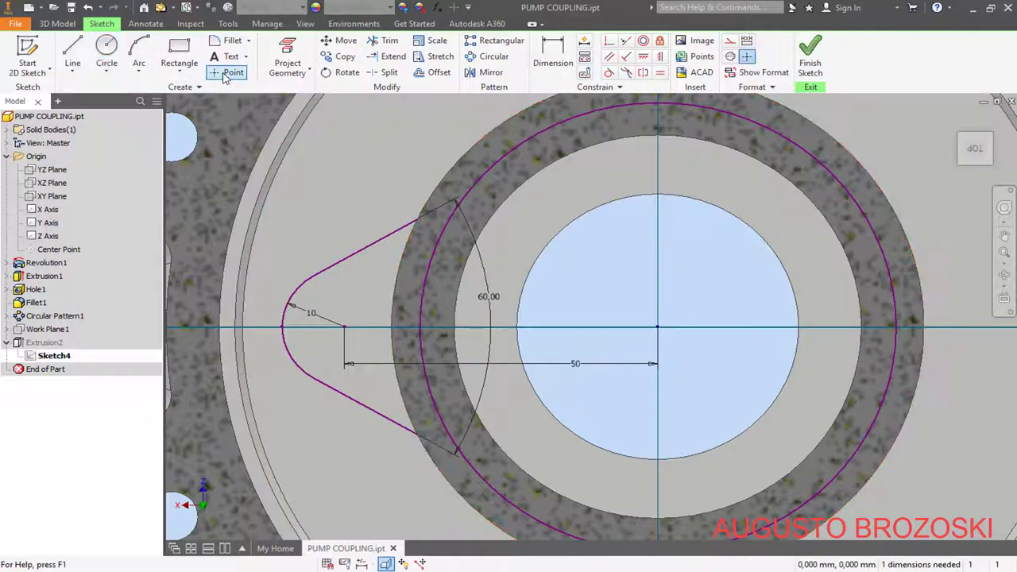
Step: Extend the lug's slanted lines to the new circle and trim away the circle's portion outside the lug profile
left_click(389, 57)
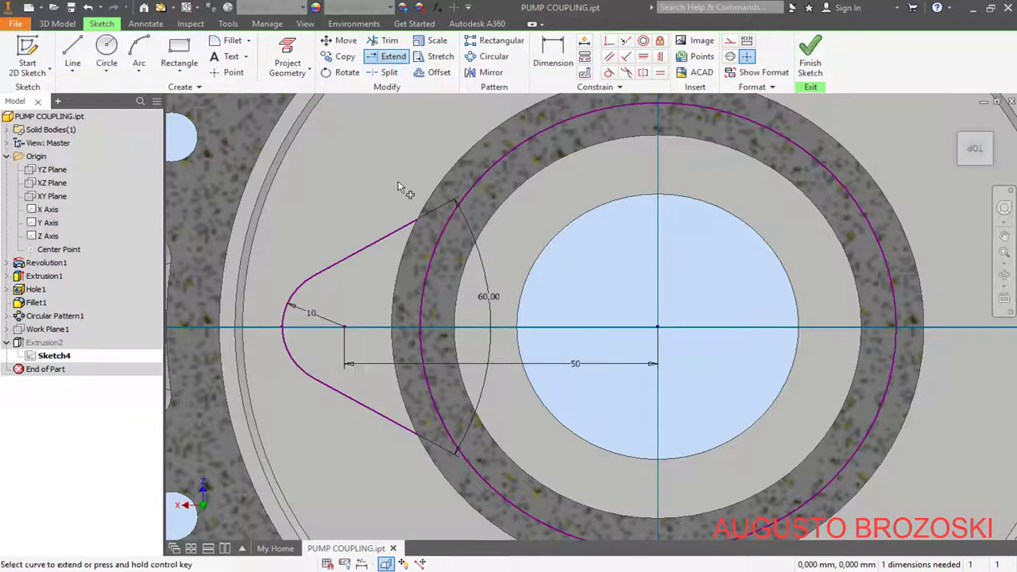
left_click(406, 228)
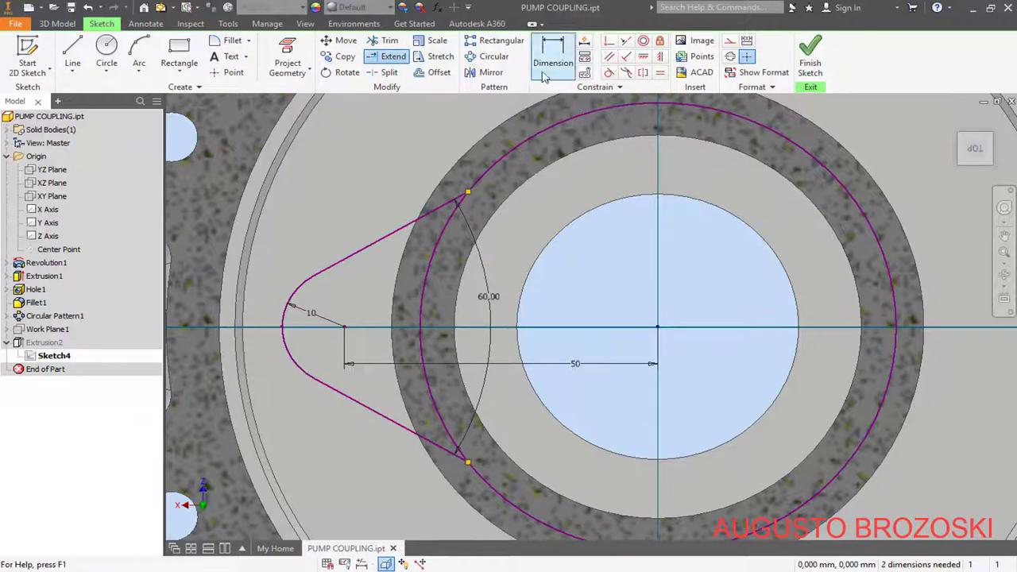
left_click(388, 41)
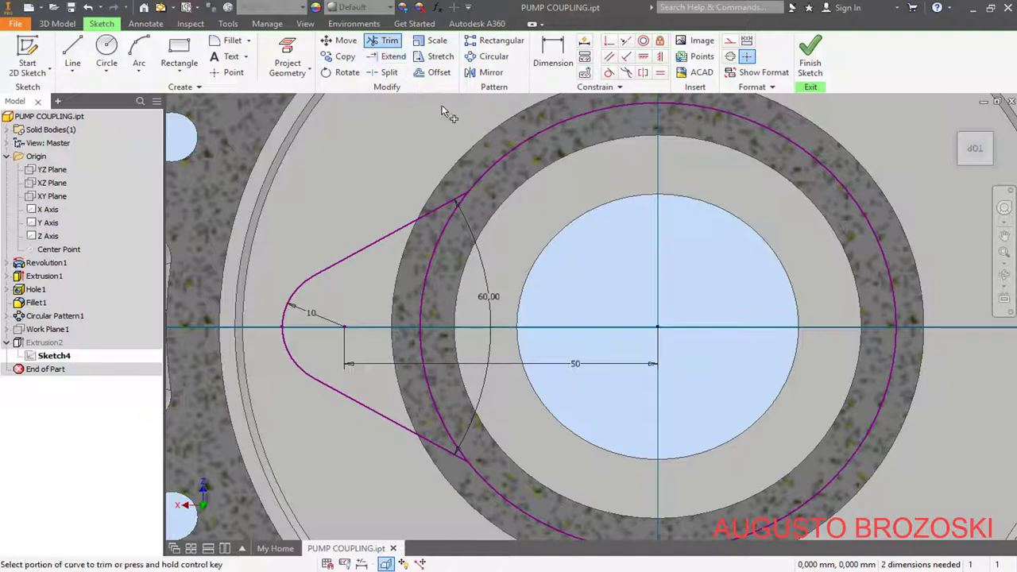
left_click(508, 150)
Step: Dimension the closing arc of the lug profile inside the hub wall with a 40 mm radius
left_click(553, 57)
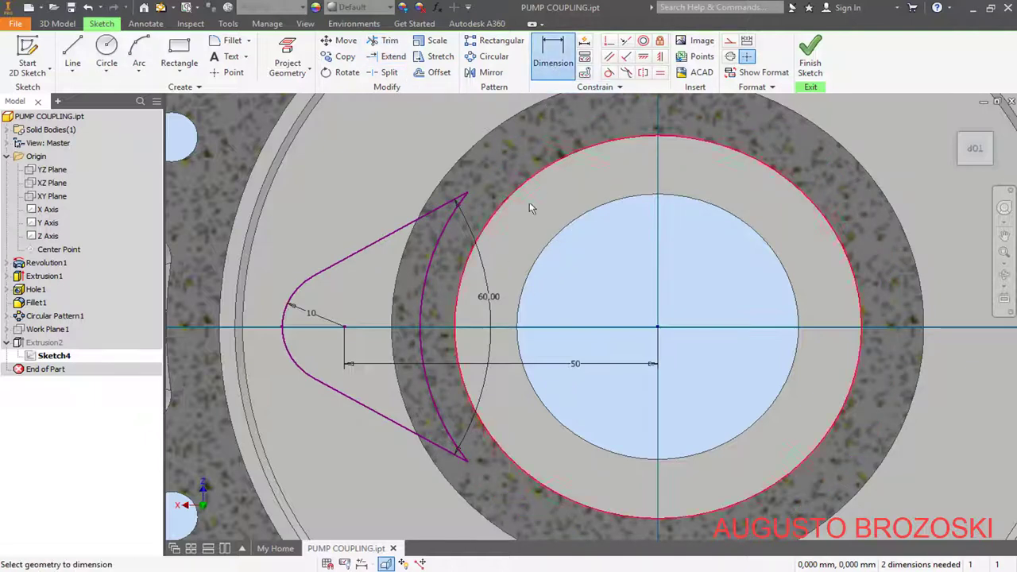
left_click(435, 262)
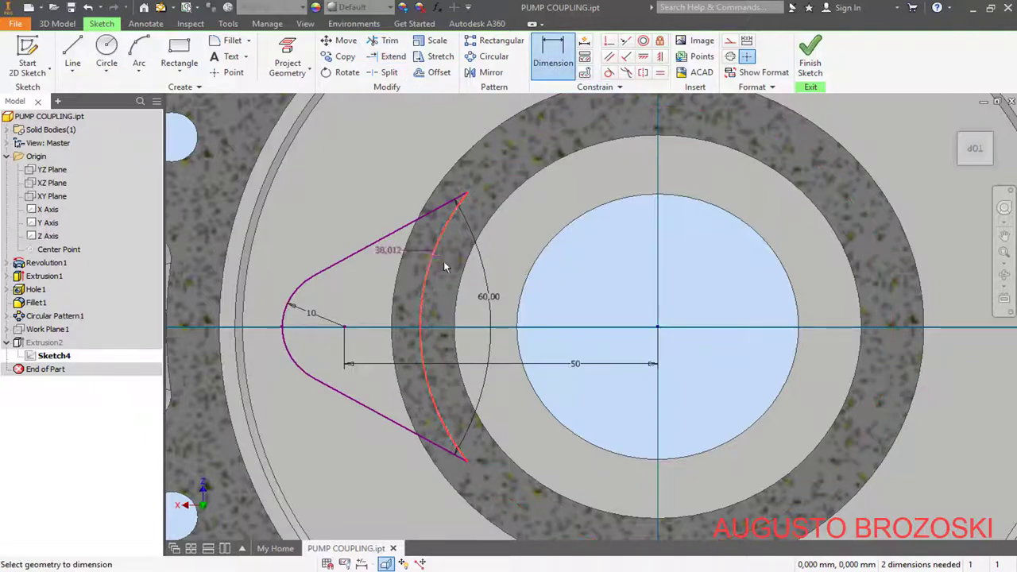
left_click(501, 272)
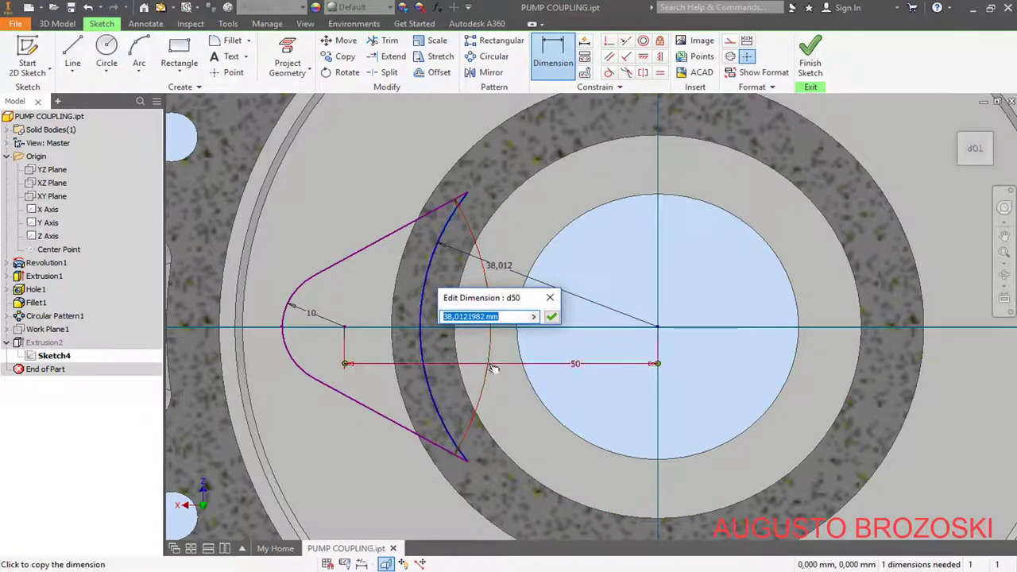
type("40")
key("Return")
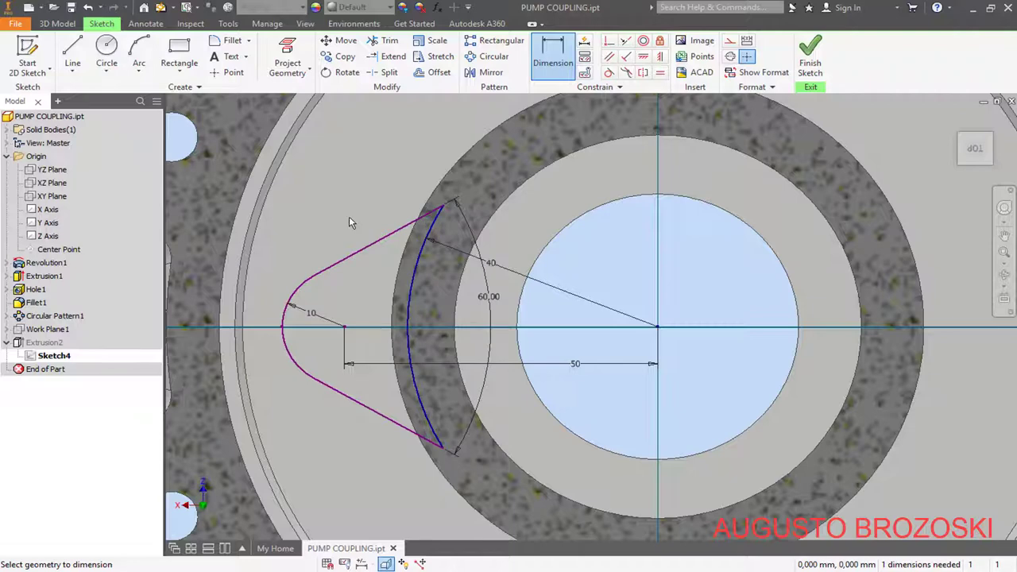
key("Escape")
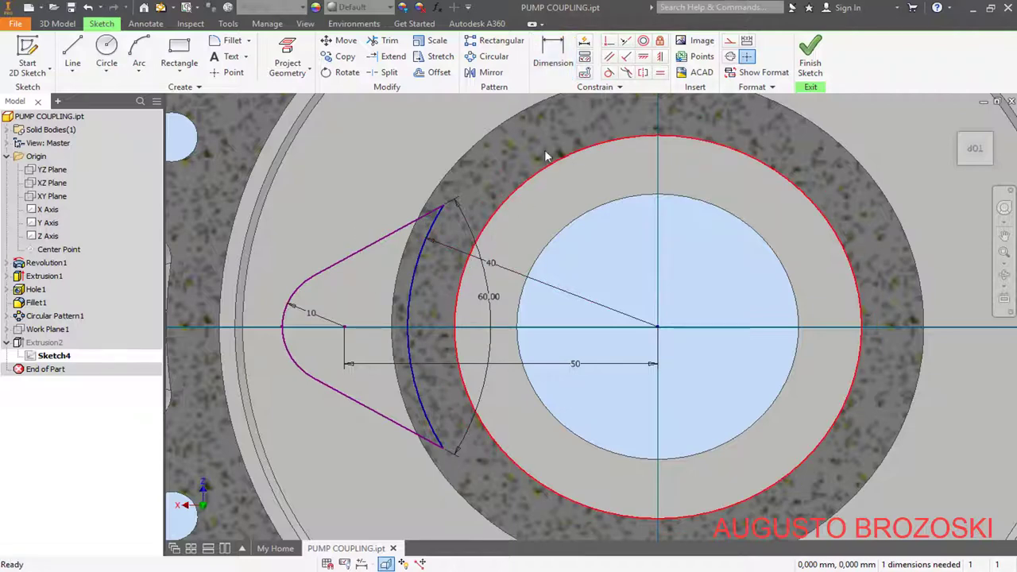
Step: Constrain the closing arc's midpoint horizontally to the hub centre and finish the sketch
left_click(625, 73)
key("h")
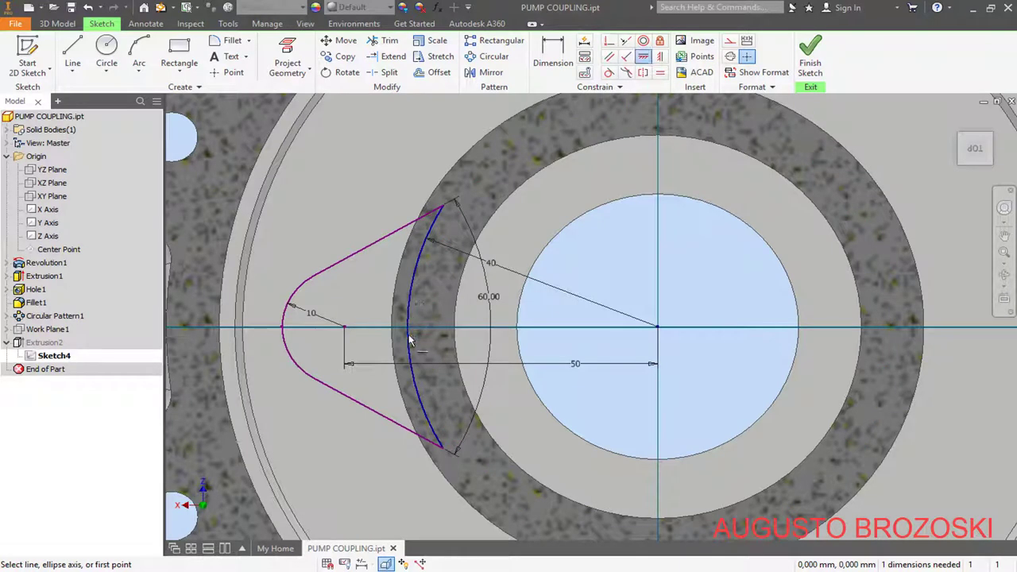
left_click(407, 326)
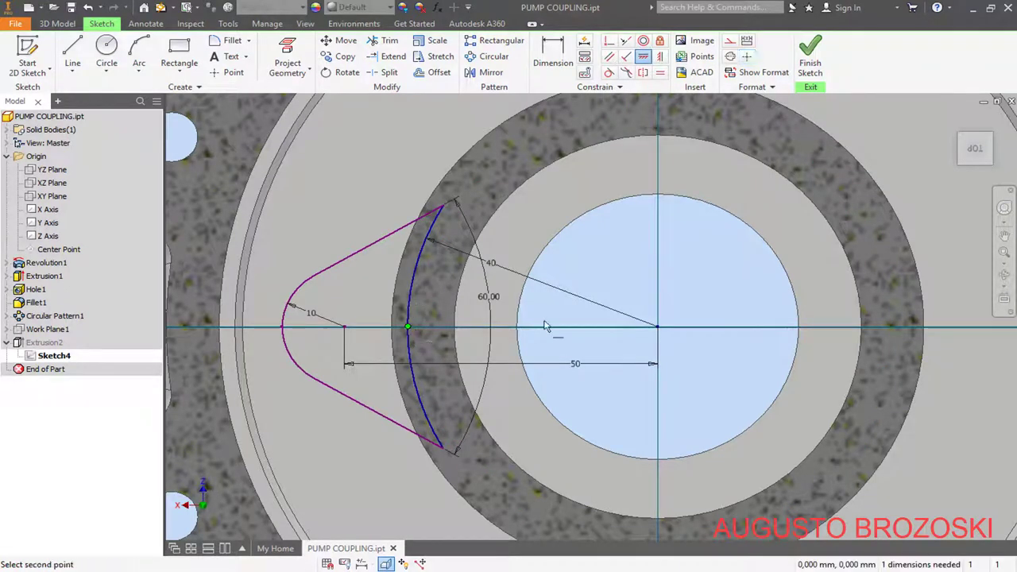
left_click(659, 330)
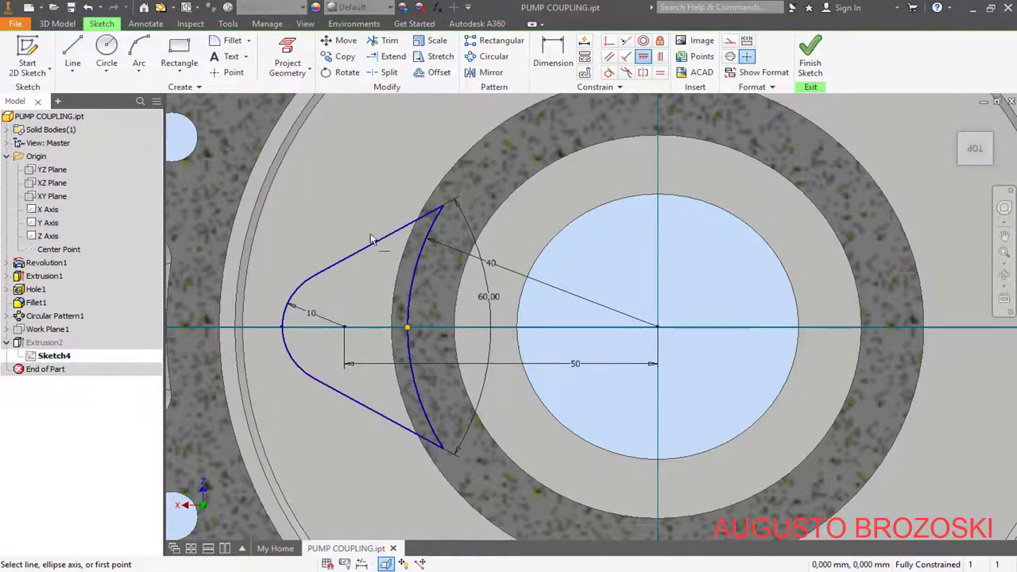
left_click(810, 62)
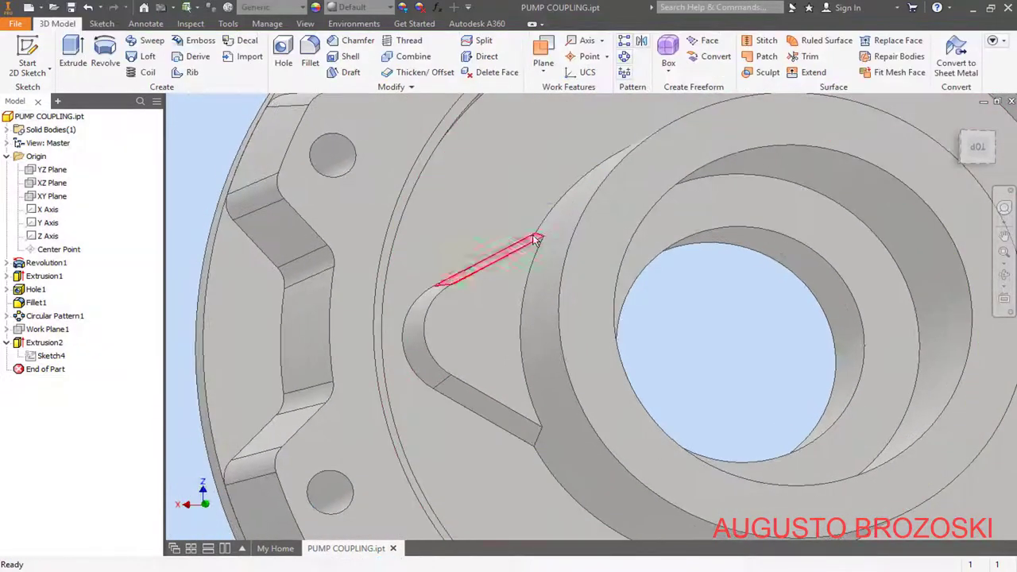
Step: Inspect the updated lug where it meets the hub and check the lug's threaded hole callout and depths in the PDF drawing
middle_click_drag(540, 243, 560, 326)
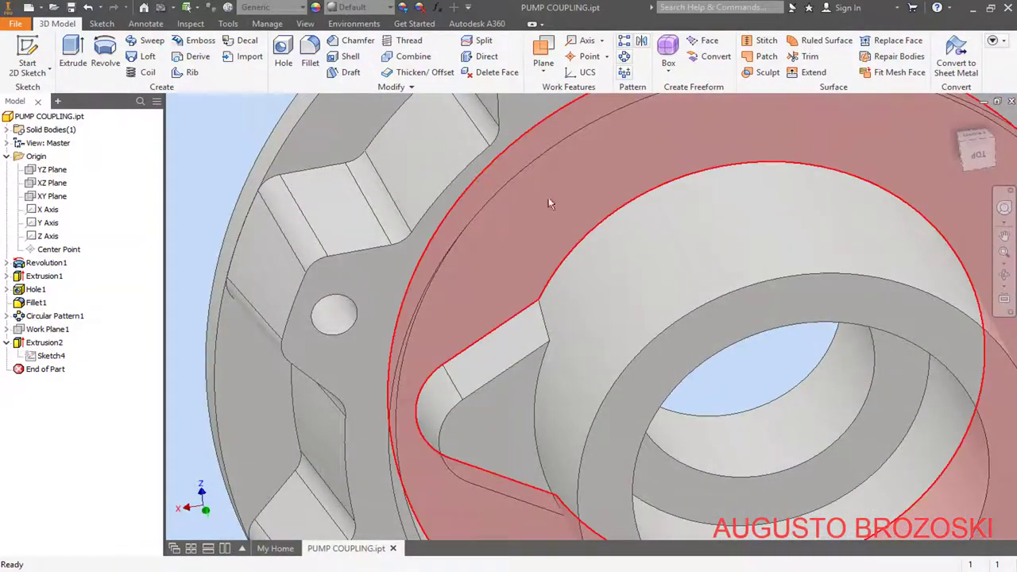
left_click(938, 134)
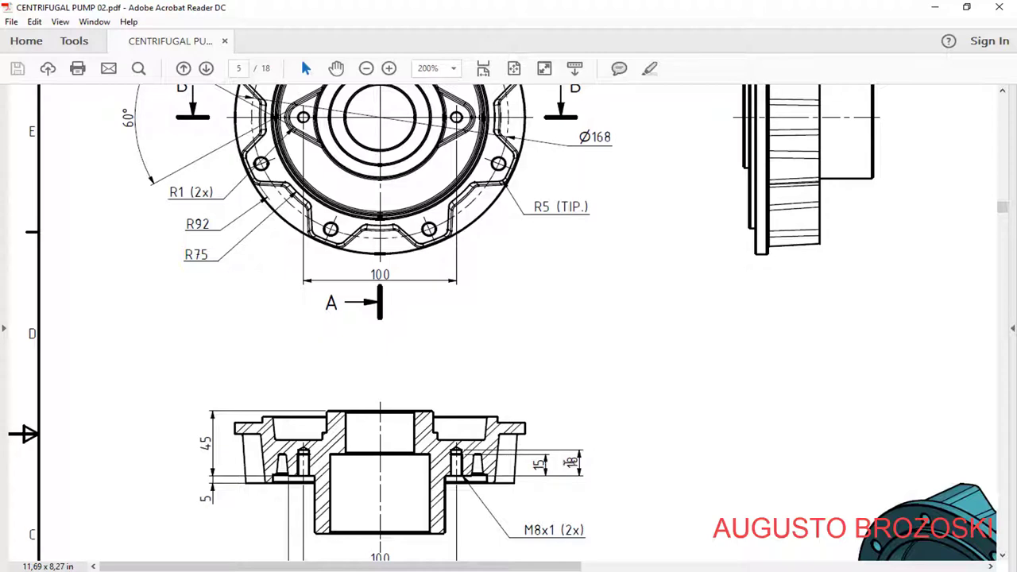
left_click(936, 8)
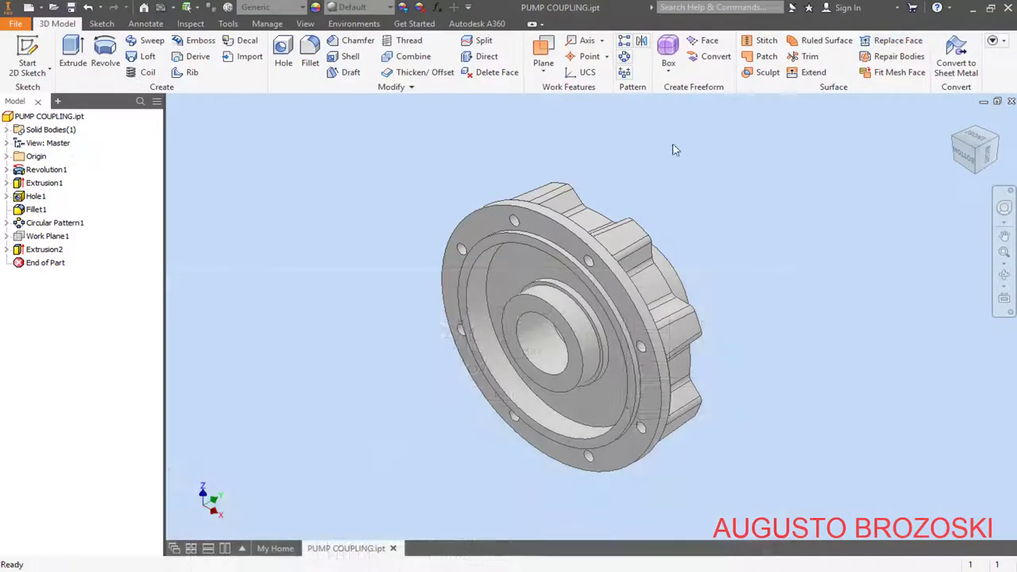
left_click(1002, 143)
scroll(513, 354, "down", 5)
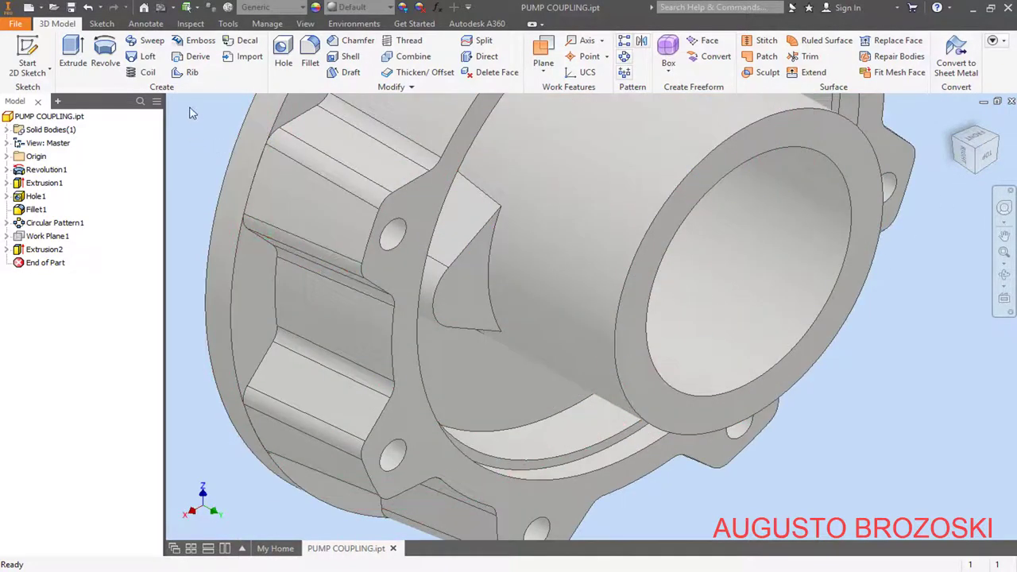
Step: Start a concentric hole on the lug's end face, referenced to the lug's rounded edge
left_click(283, 54)
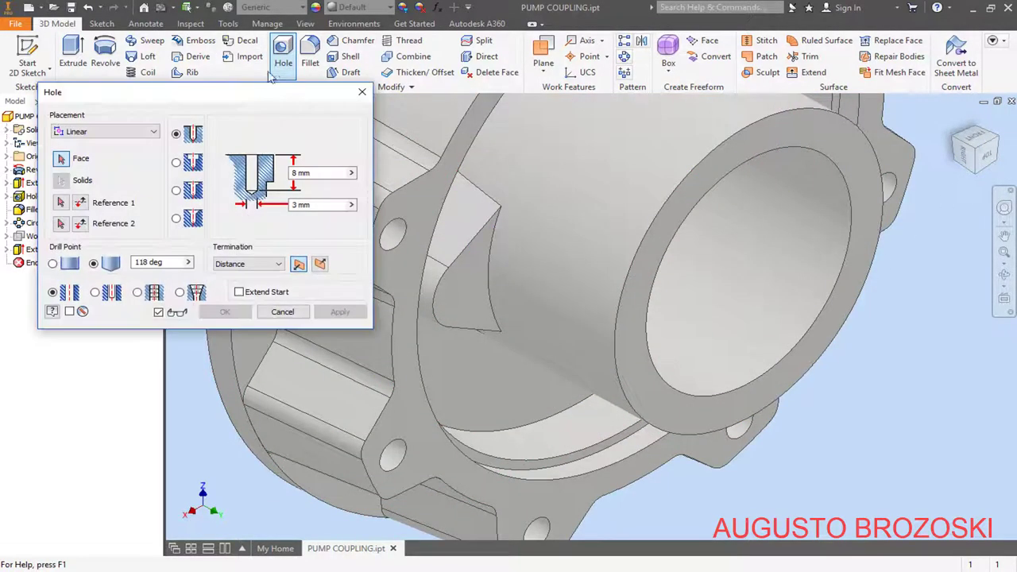
left_click(127, 134)
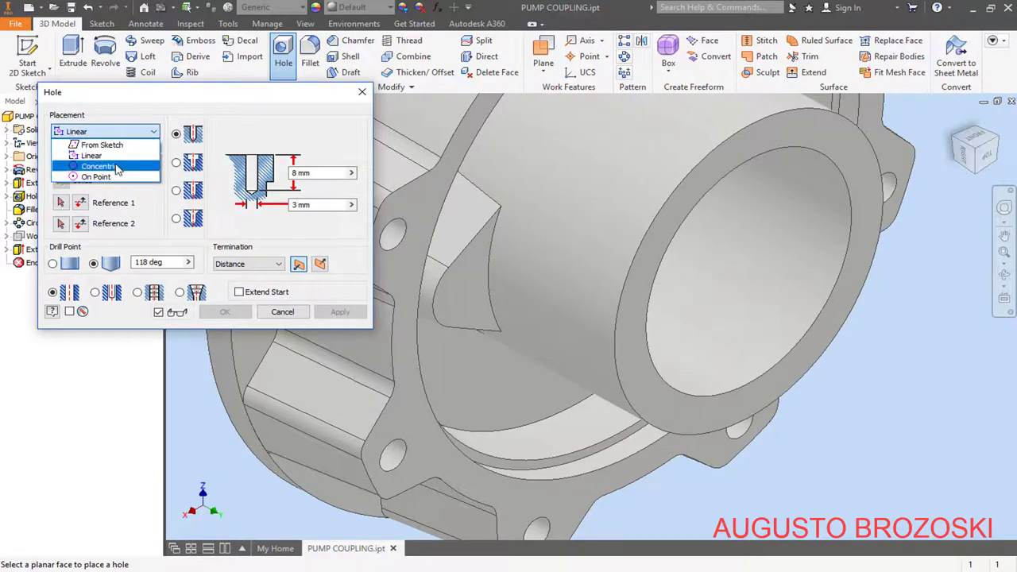
left_click(115, 166)
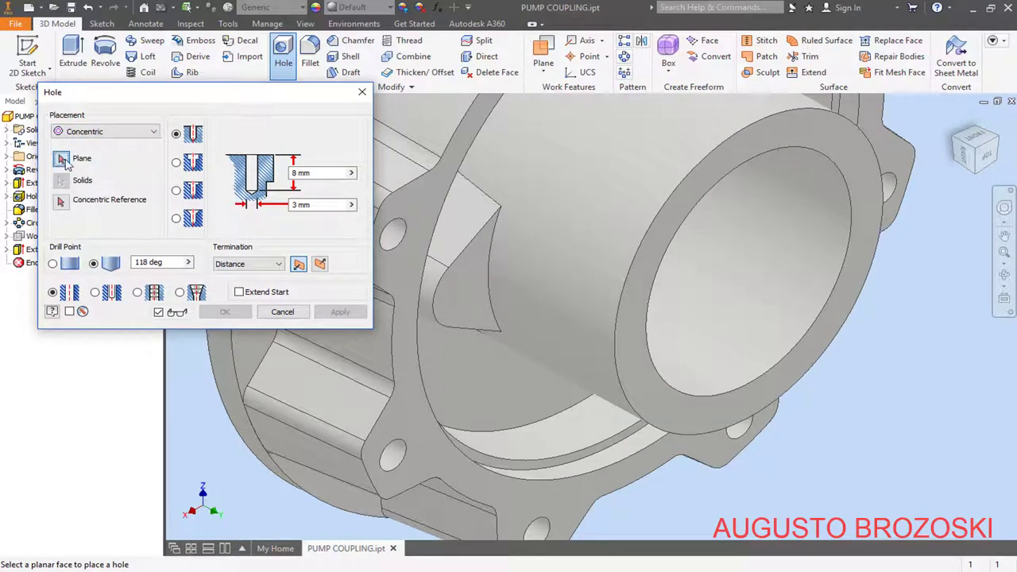
left_click(467, 280)
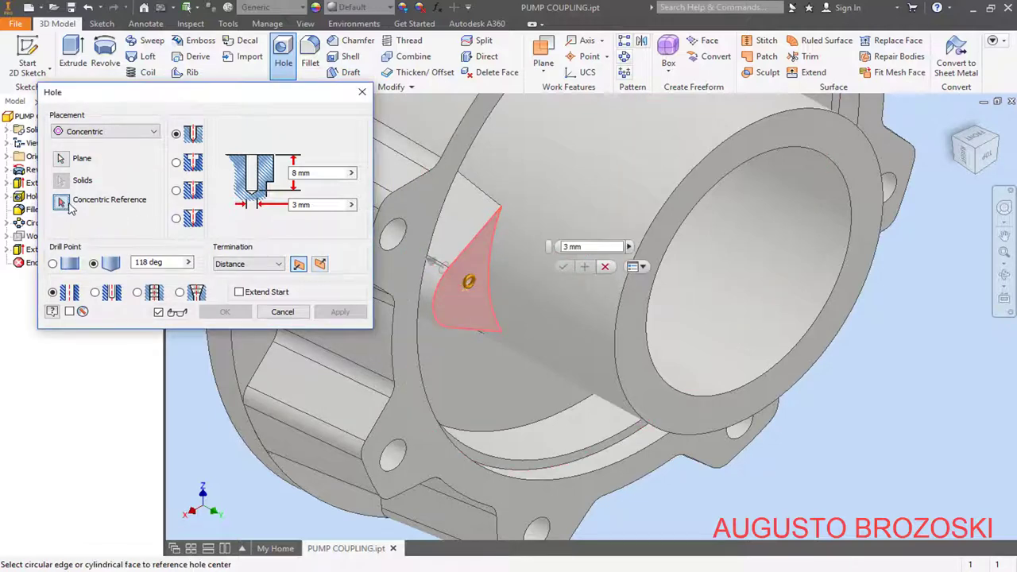
scroll(401, 326, "up", 5)
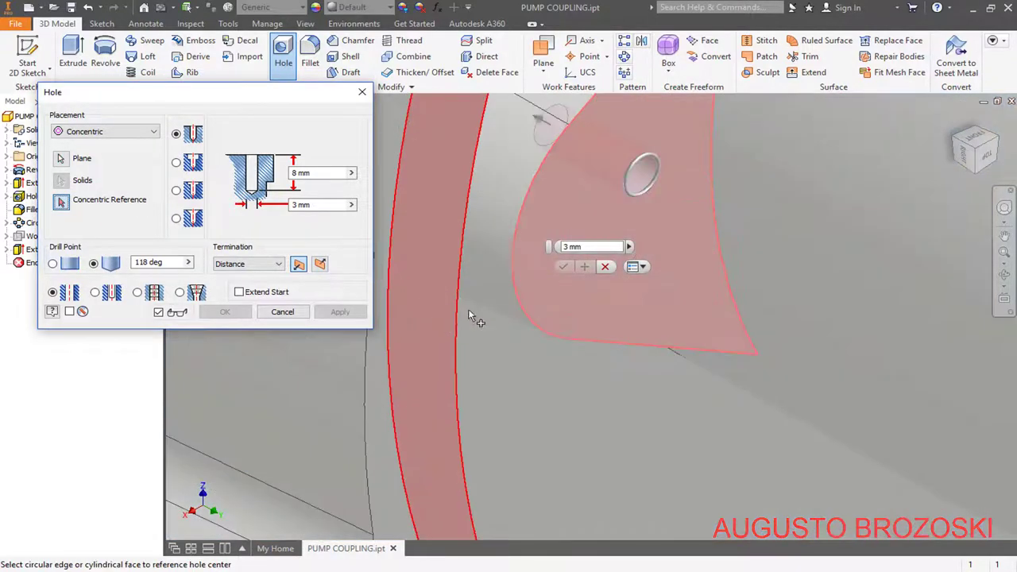
left_click(515, 252)
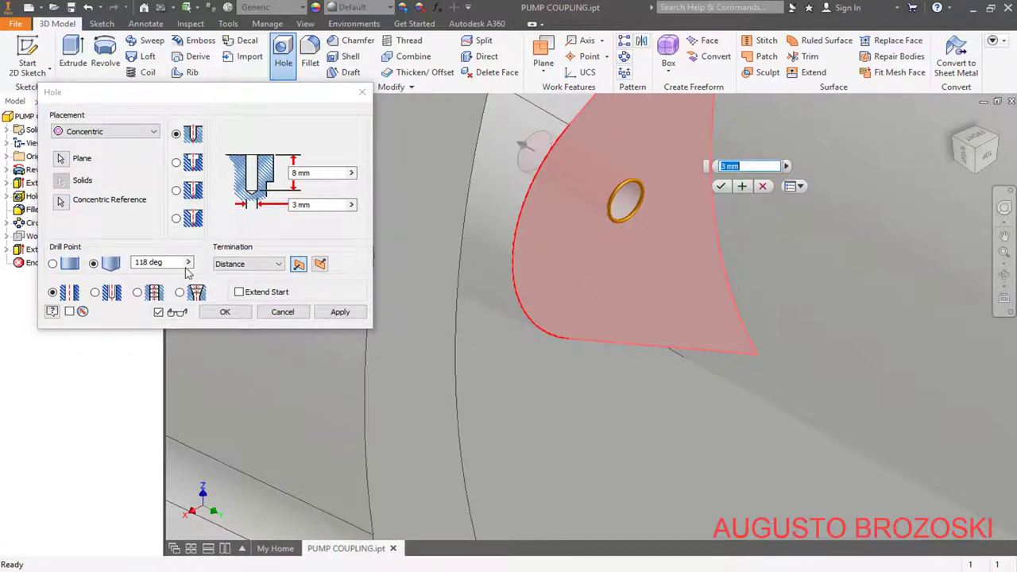
Step: Make the hole tapped with the ANSI Metric M Profile thread type and size 8
left_click(139, 292)
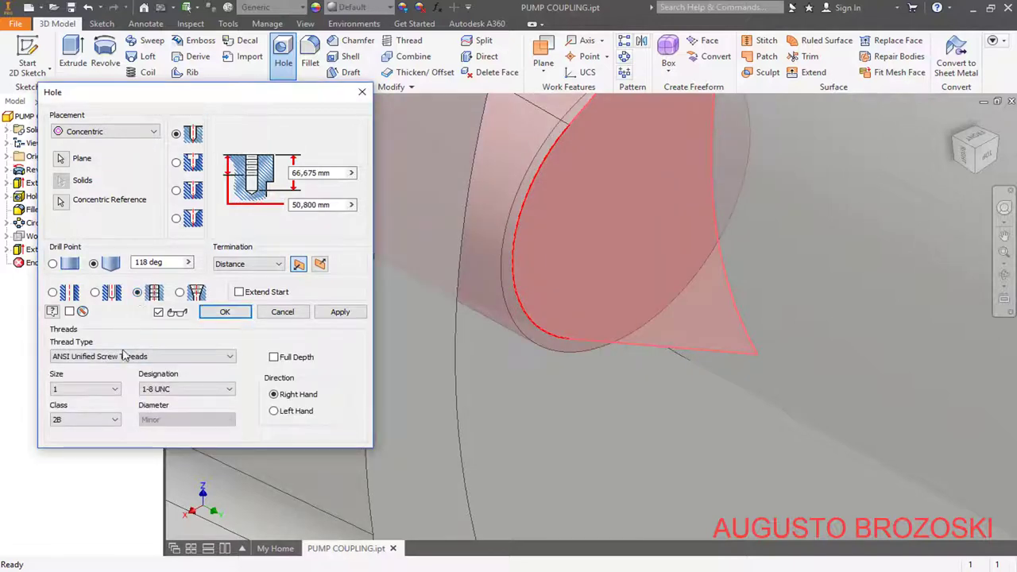
left_click(123, 356)
left_click(125, 379)
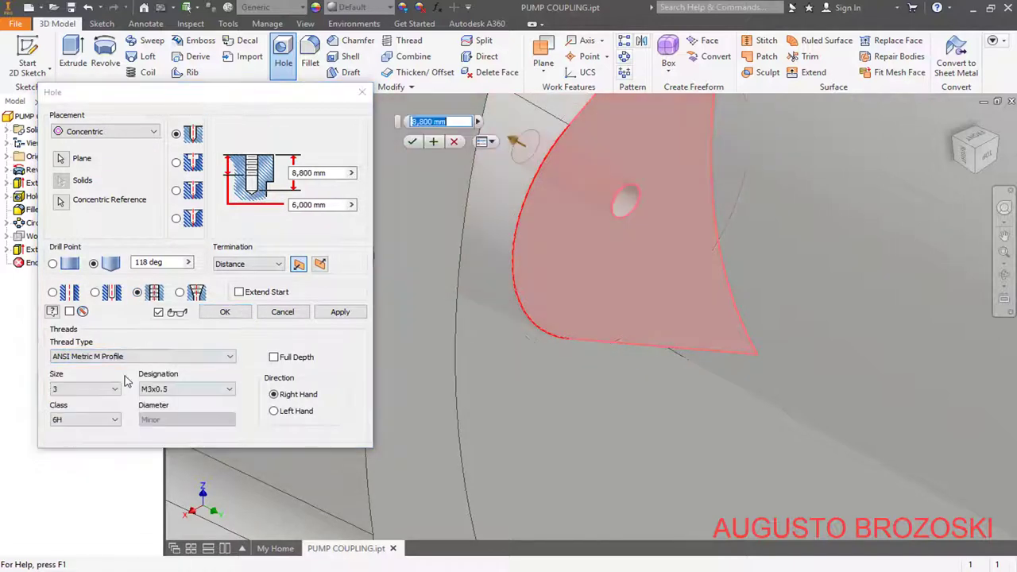
left_click(115, 389)
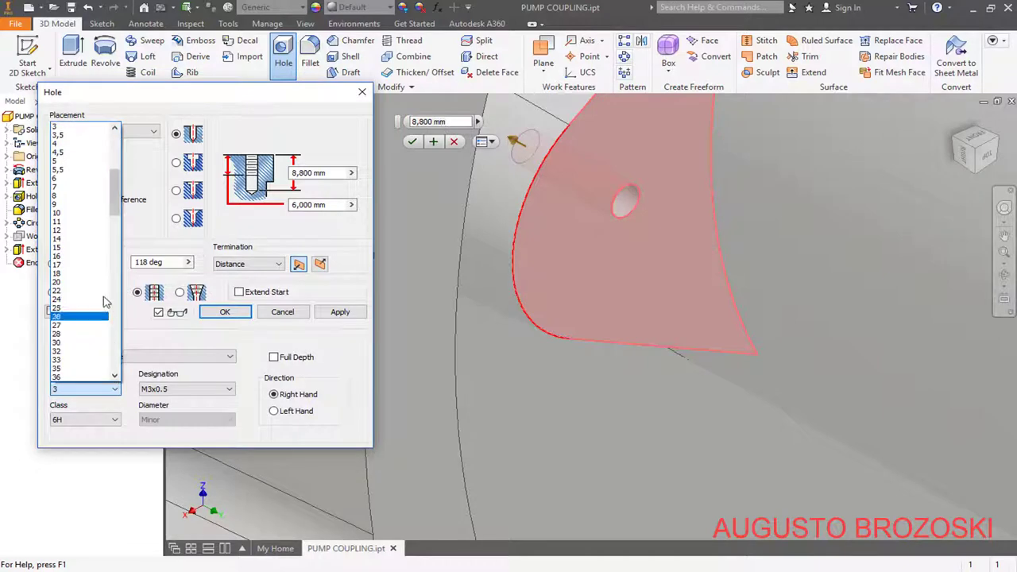
left_click(80, 195)
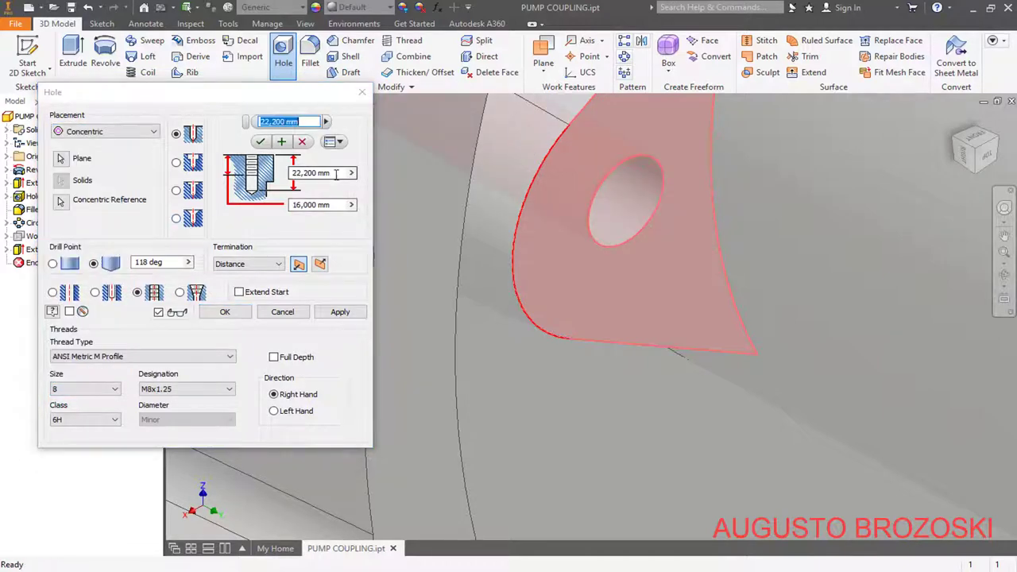
Step: Set the tapped hole's drill depth to 18 mm and its thread depth to 15 mm
key("Return")
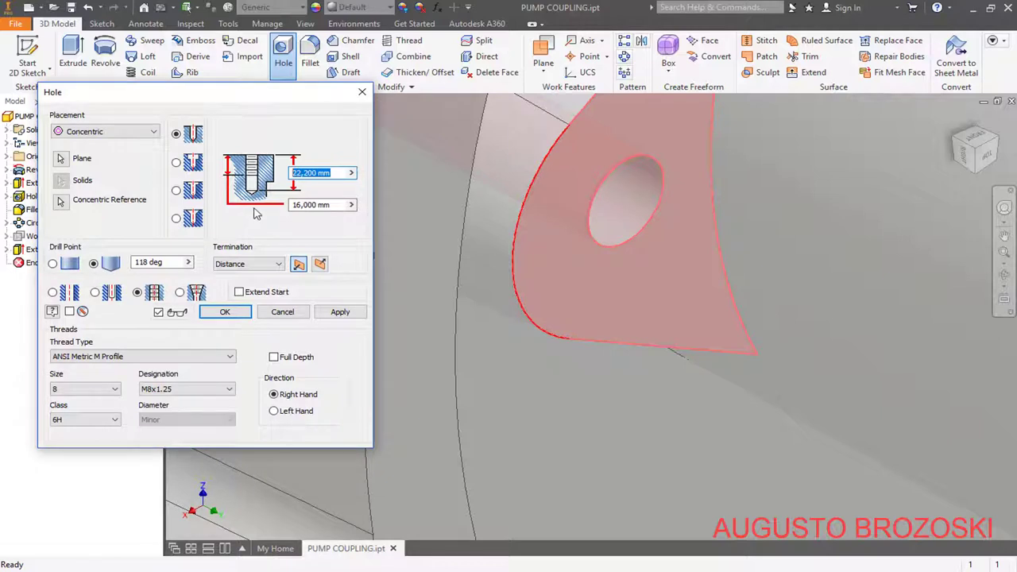
type("18")
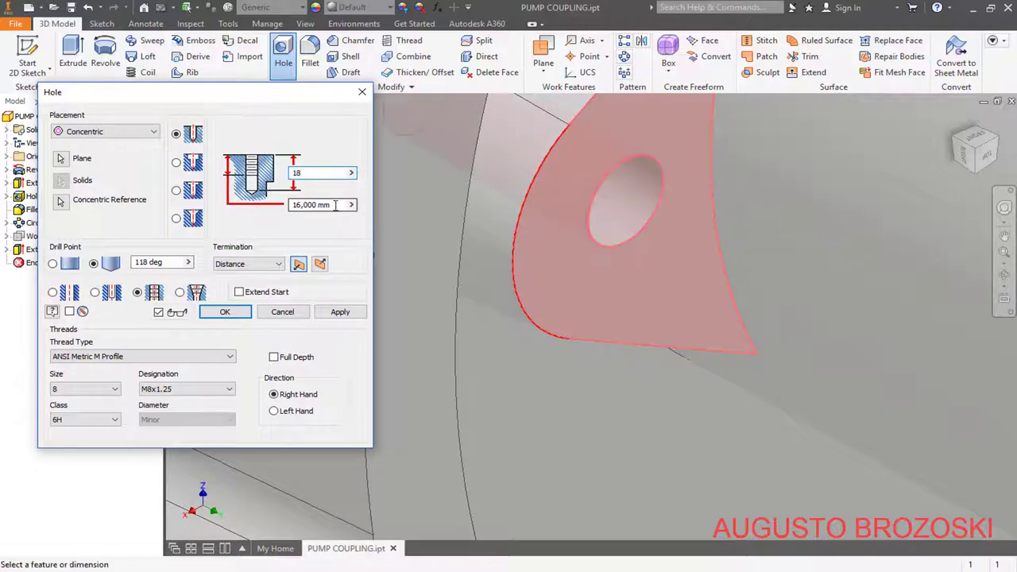
left_click(335, 205)
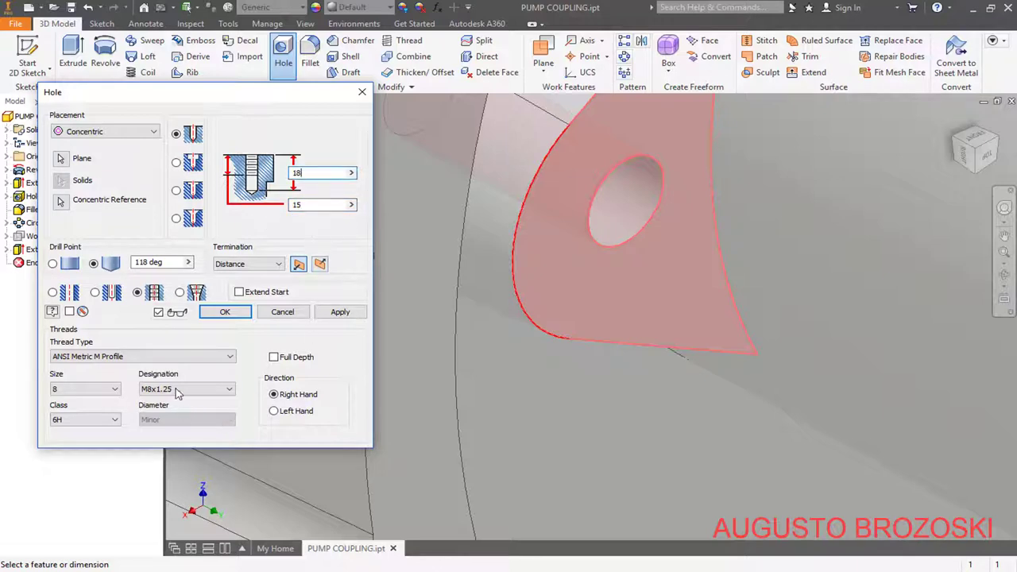
Step: Set the tapped hole's thread designation to M8x1 and check its preview on the lug
left_click(204, 394)
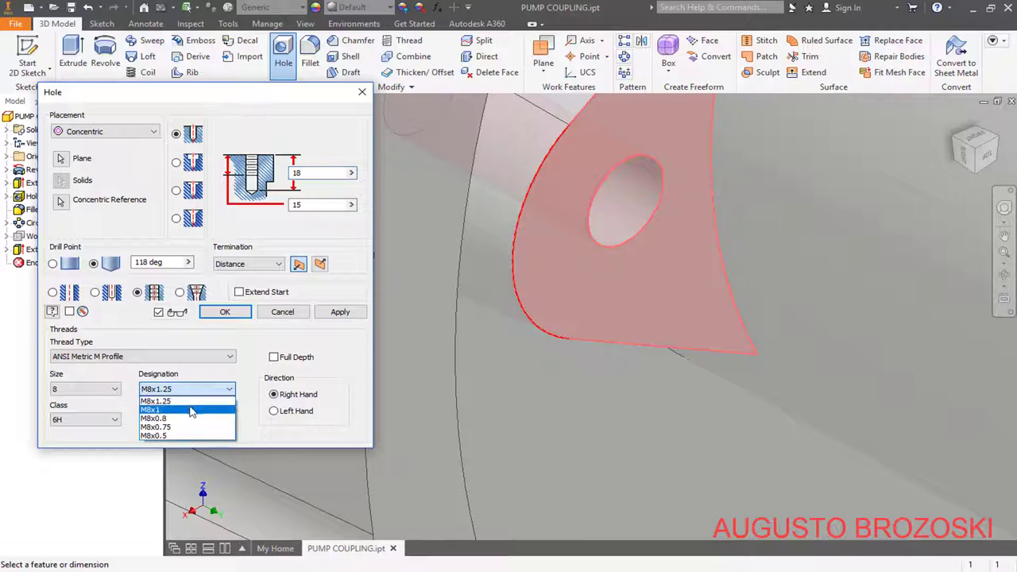
left_click(190, 411)
scroll(429, 302, "down", 5)
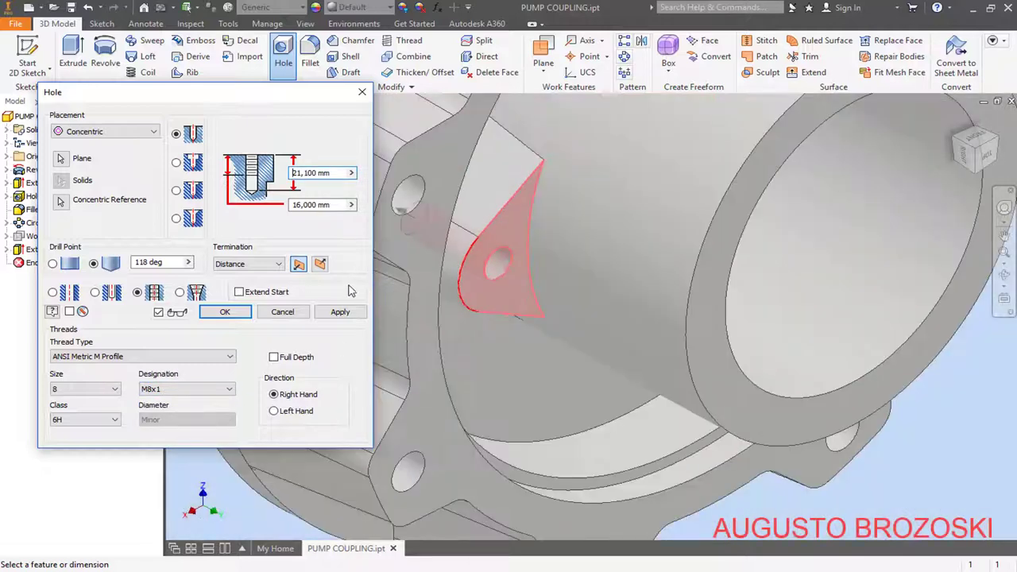